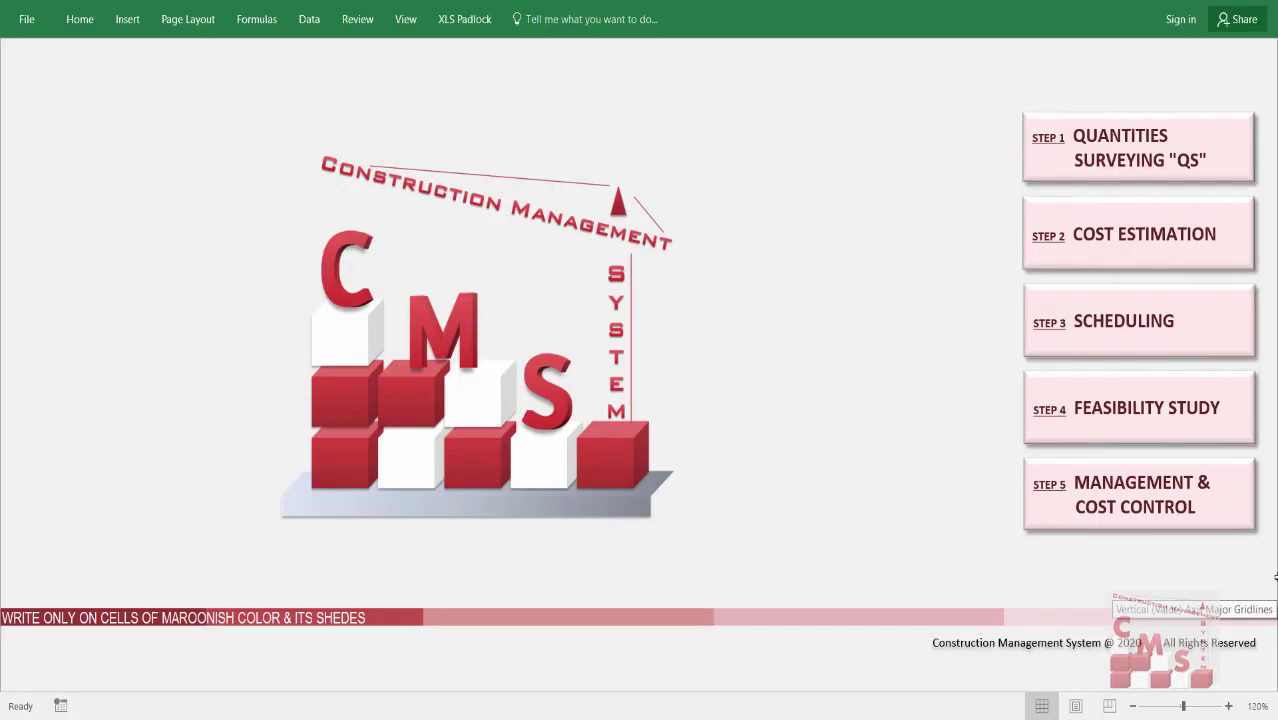
Review the steel, concrete, block, plaster and finishing quantities in the Quantities Surveying Materials Take-Off, and return to the main page.
click(1195, 183)
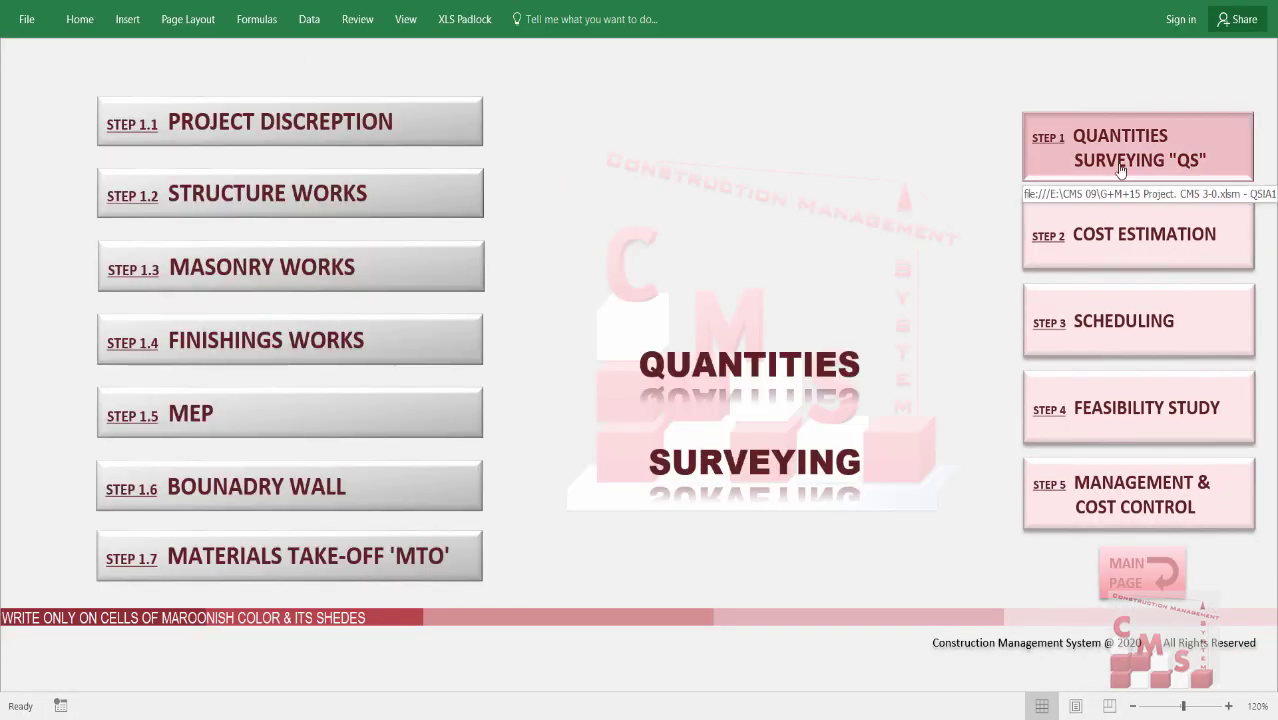
click(445, 572)
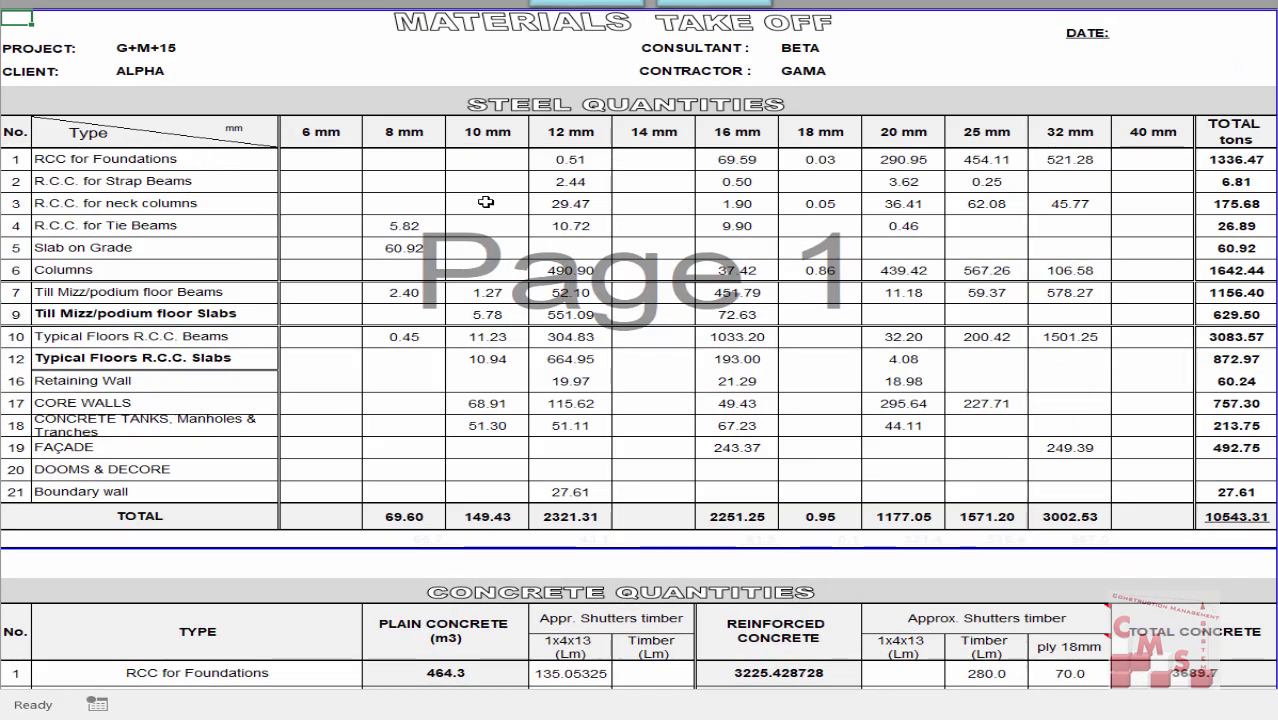
scroll(783, 312, down, 3)
scroll(783, 312, down, 2)
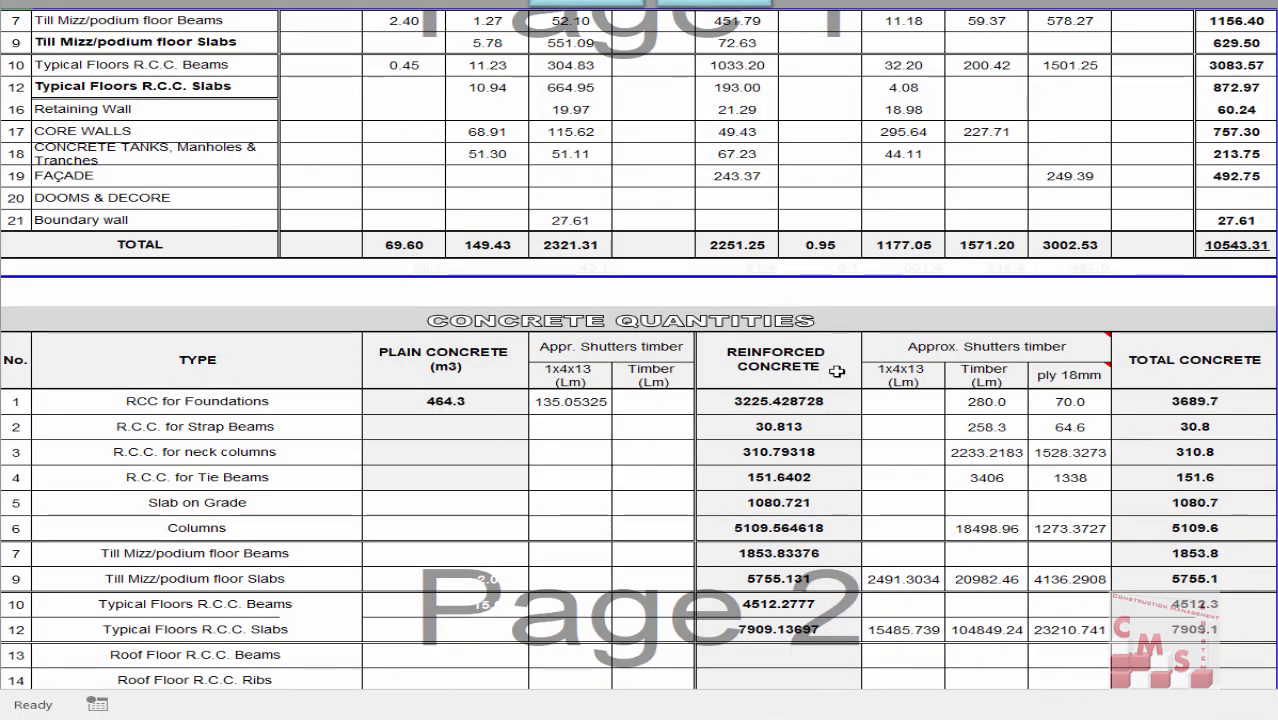
scroll(987, 383, down, 8)
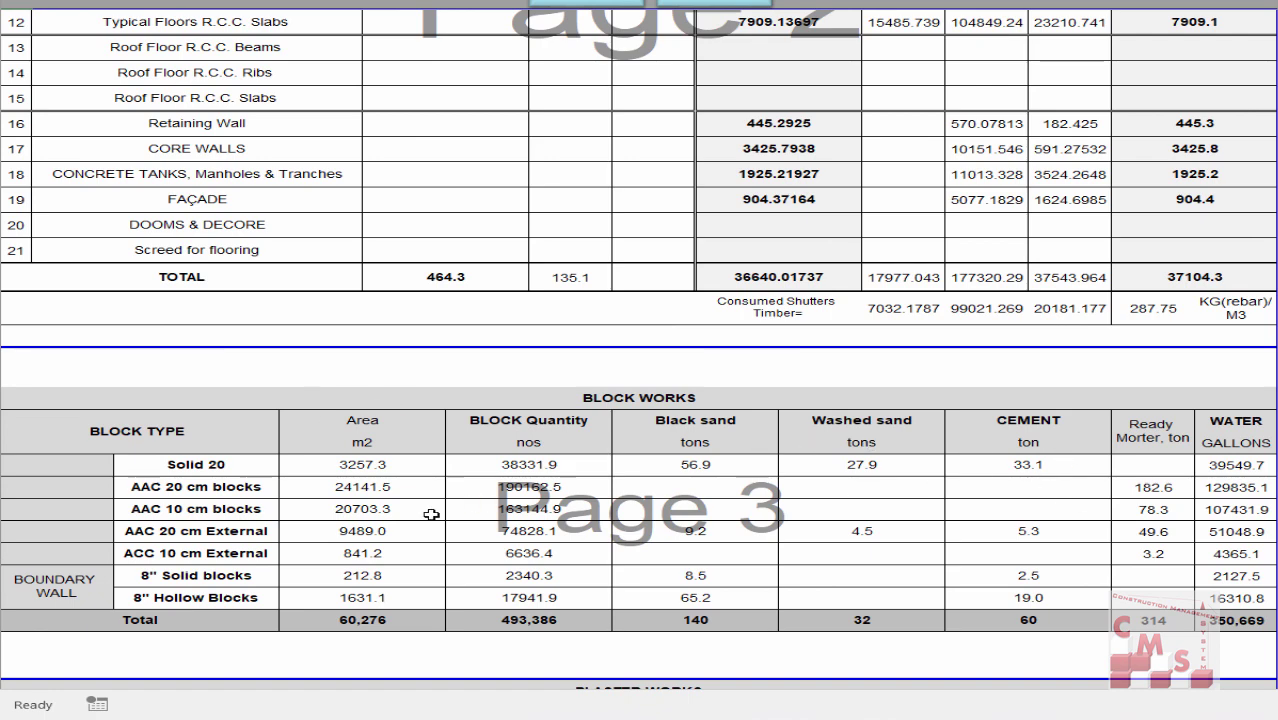
scroll(431, 515, down, 2)
scroll(431, 517, down, 4)
scroll(465, 514, down, 1)
scroll(465, 514, up, 1)
scroll(465, 514, down, 1)
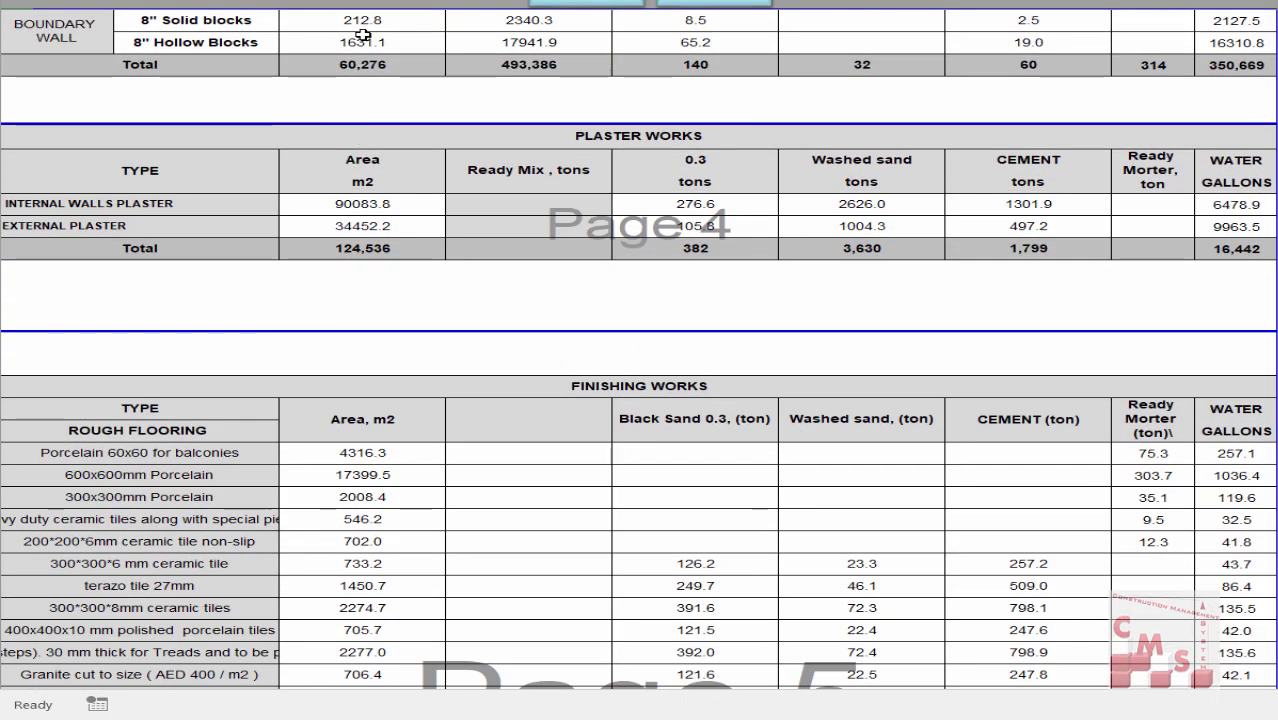
click(73, 1)
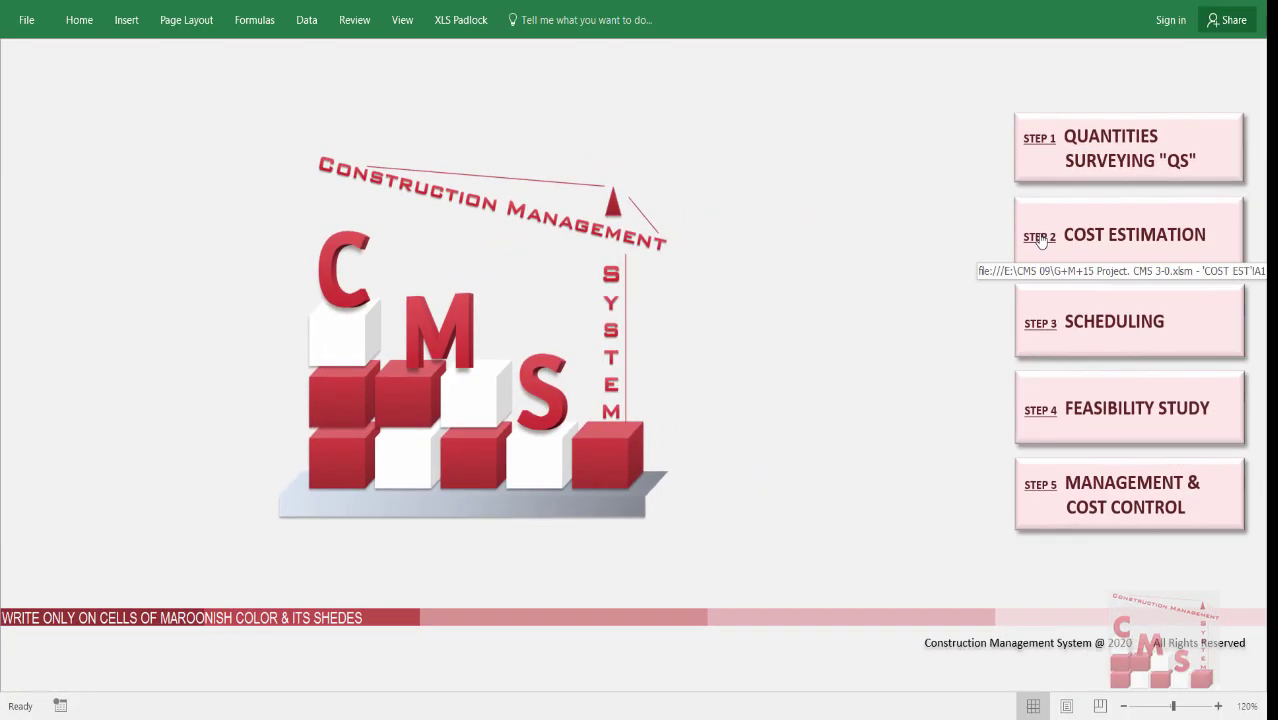
View the Bill of Quantities (BOQ) cover page under Cost Estimation and return to the main page.
click(1051, 253)
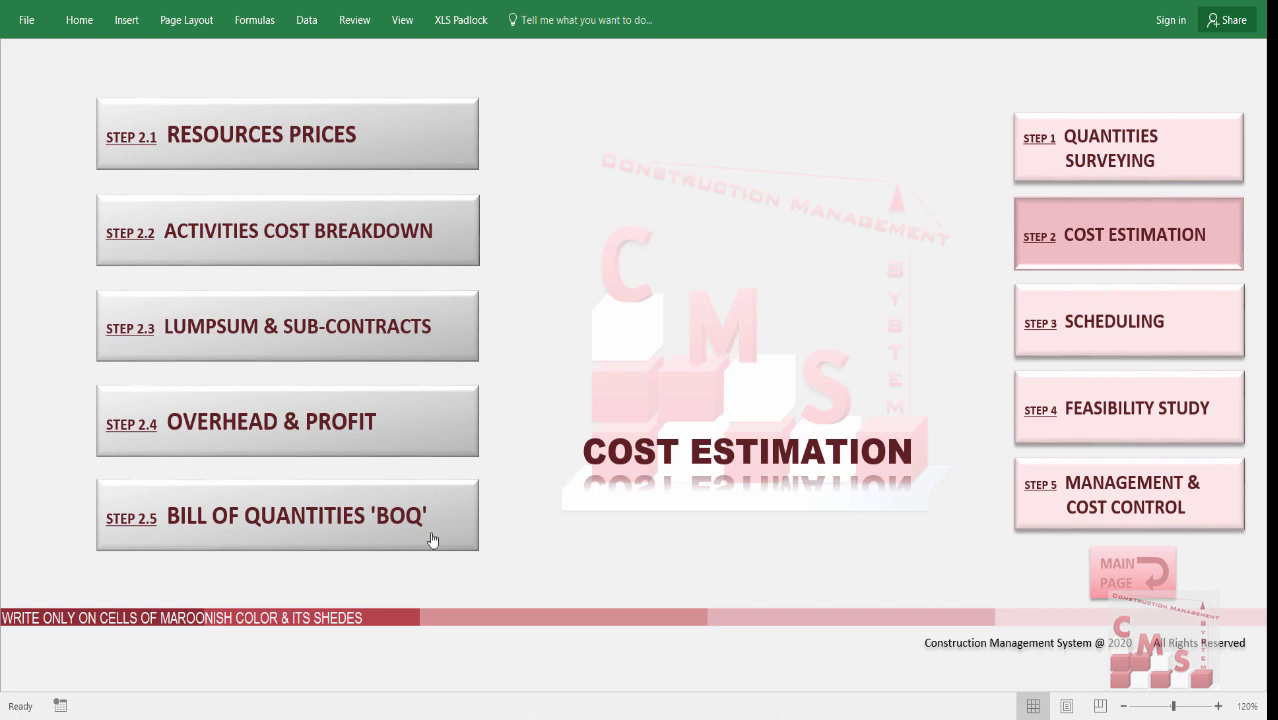
click(349, 539)
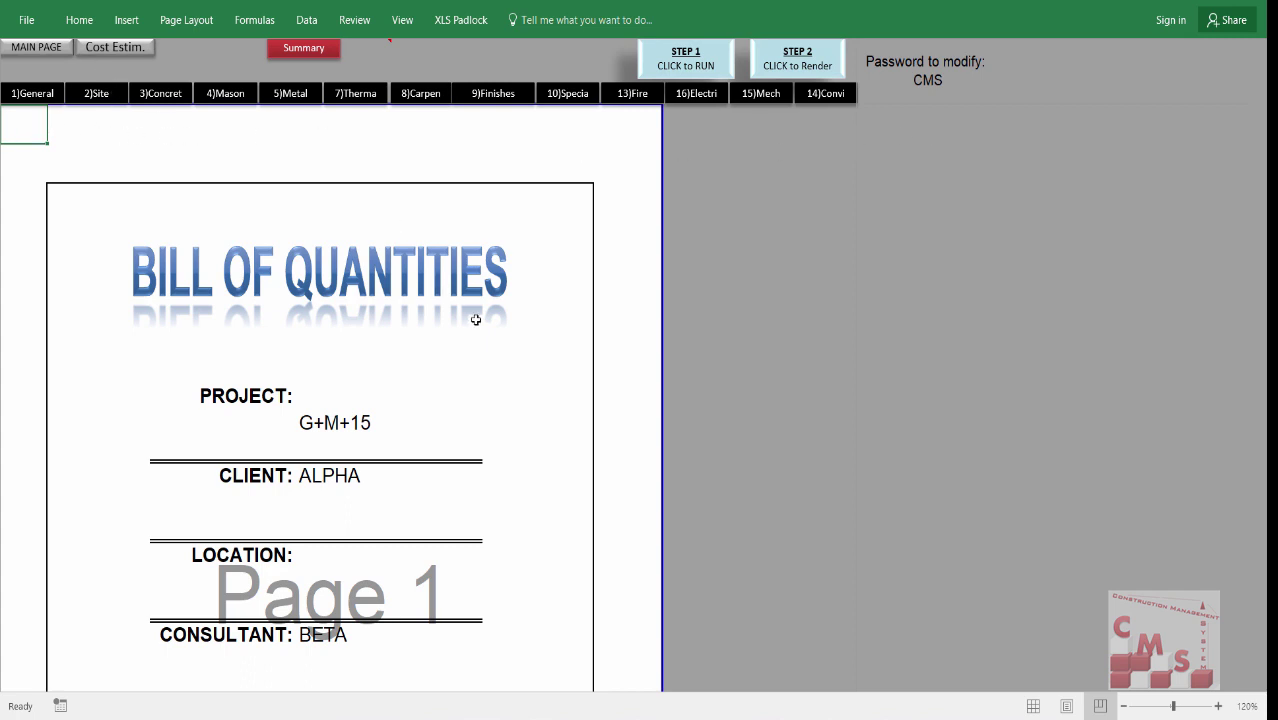
click(58, 47)
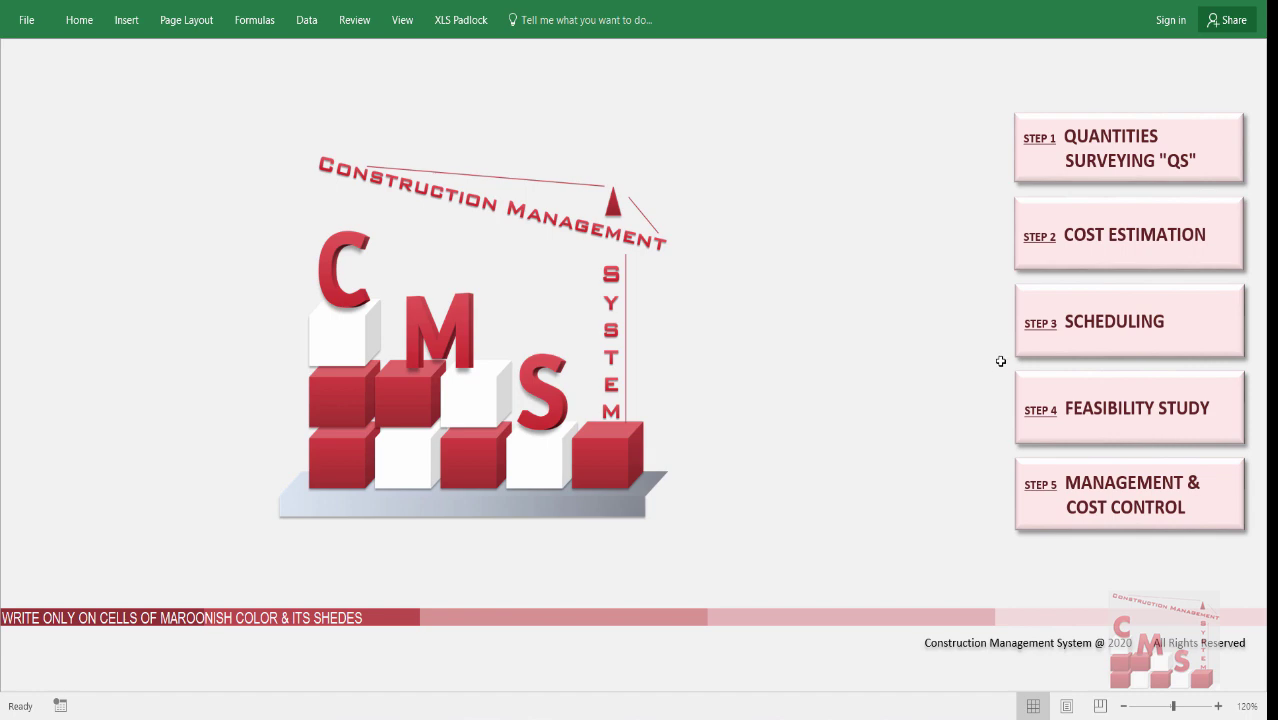
View the project time schedule from Develop Schedule under Scheduling at 70% zoom, and return to the Scheduling steps.
click(1031, 358)
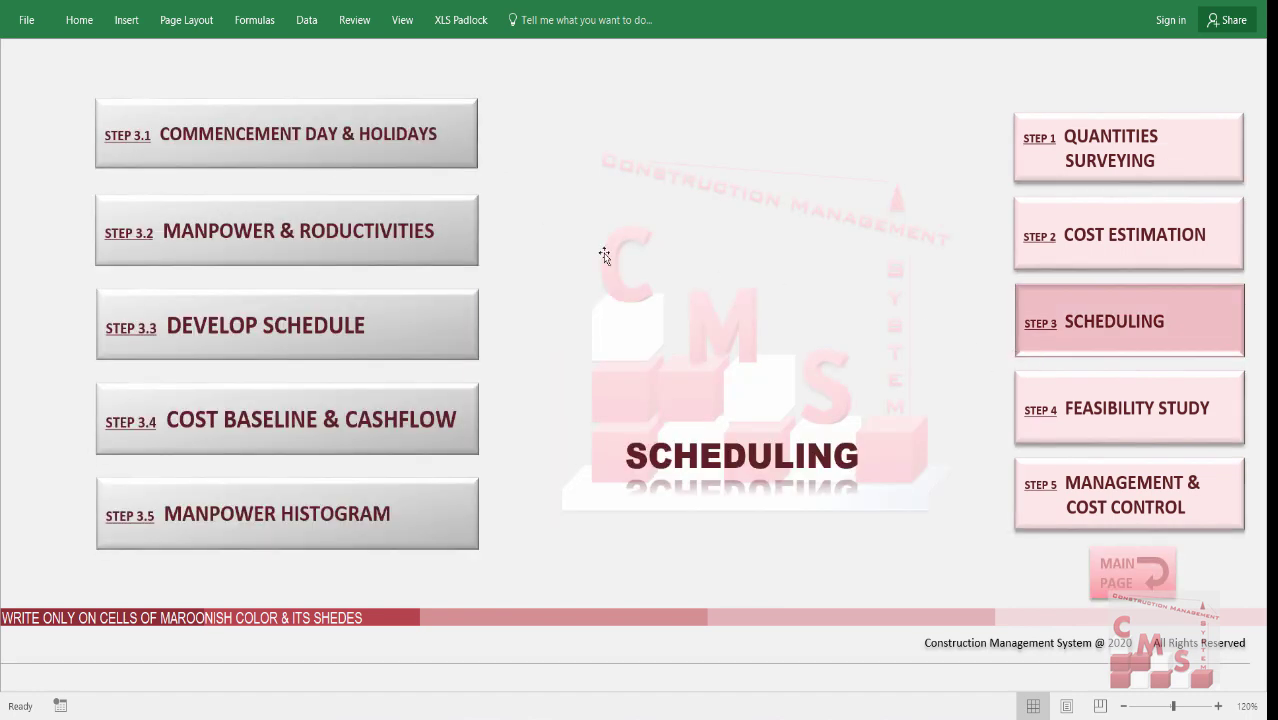
click(447, 350)
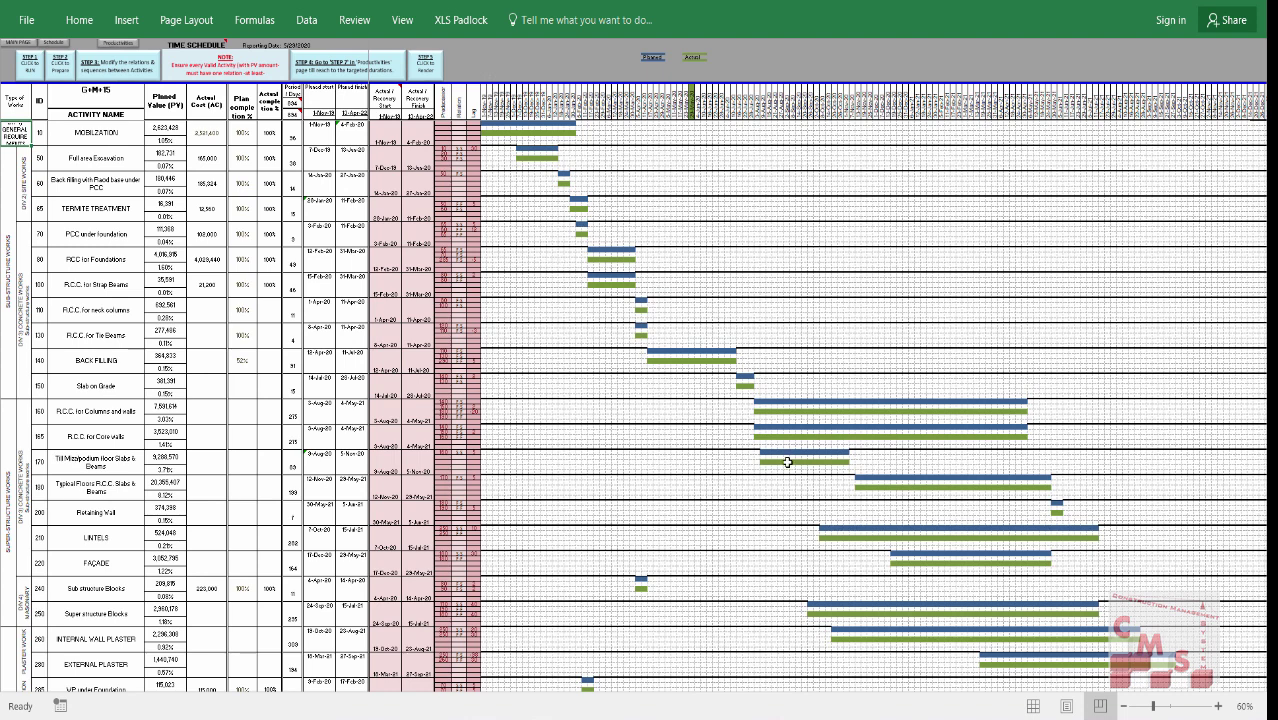
ctrl+scroll(406, 168, up, 1)
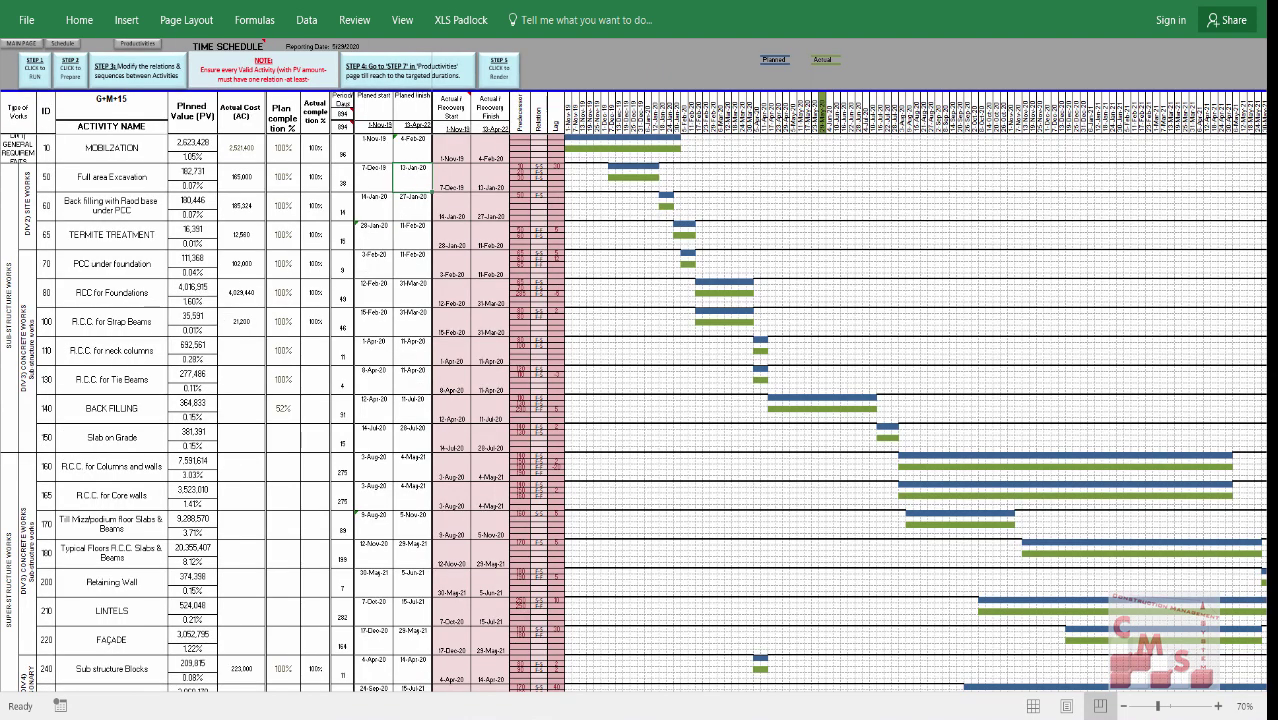
click(64, 44)
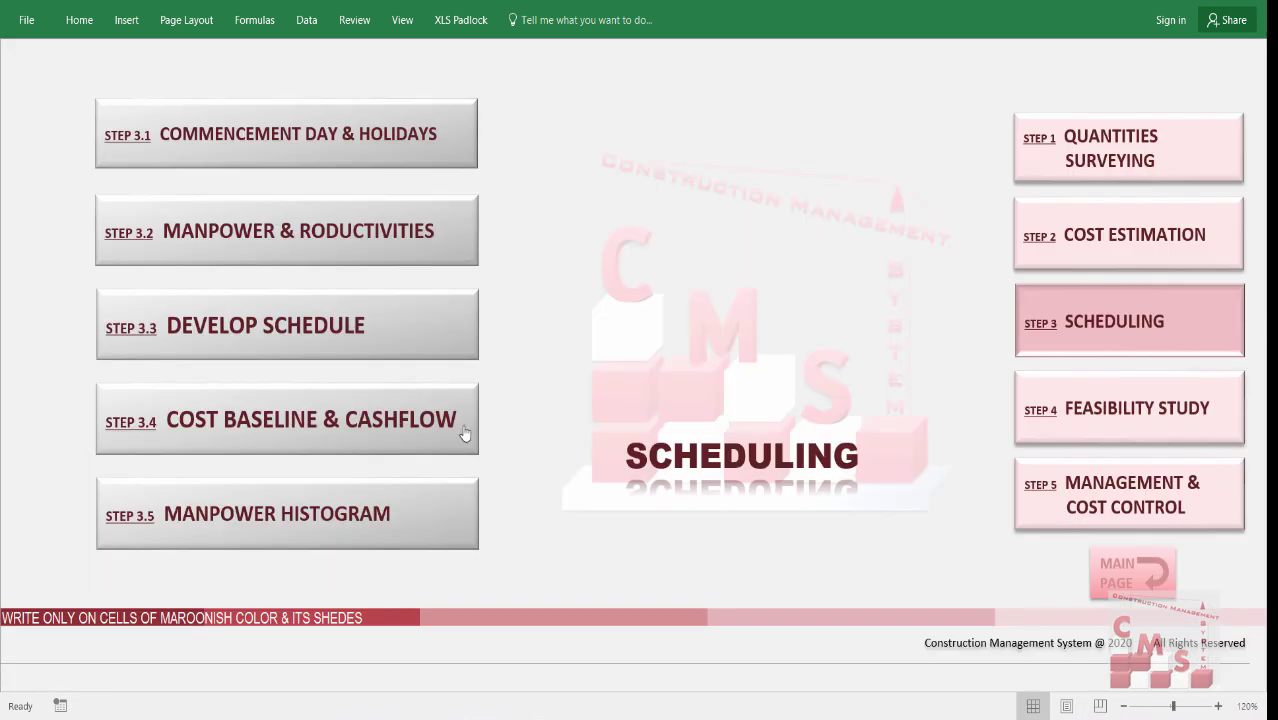
Examine the Cost Baseline & Cashflow sheet, and open the Manpower Histogram under Scheduling.
click(296, 437)
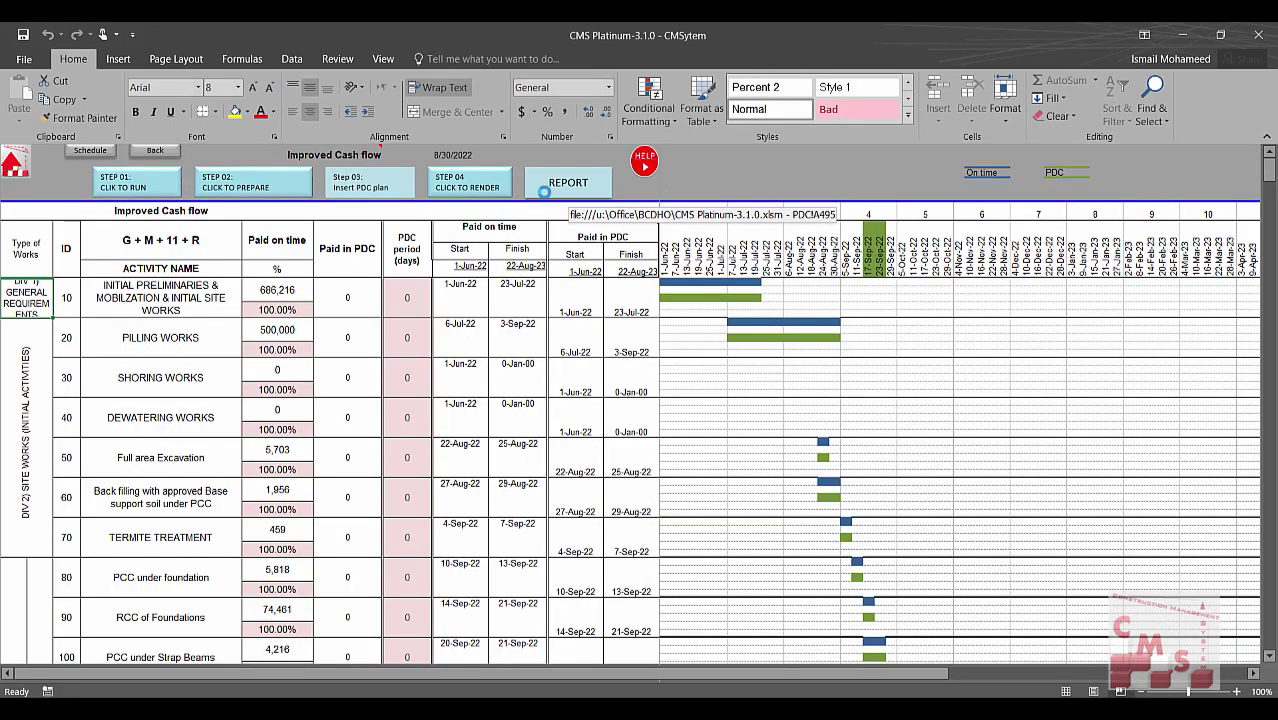
scroll(291, 457, down, 10)
scroll(291, 457, down, 8)
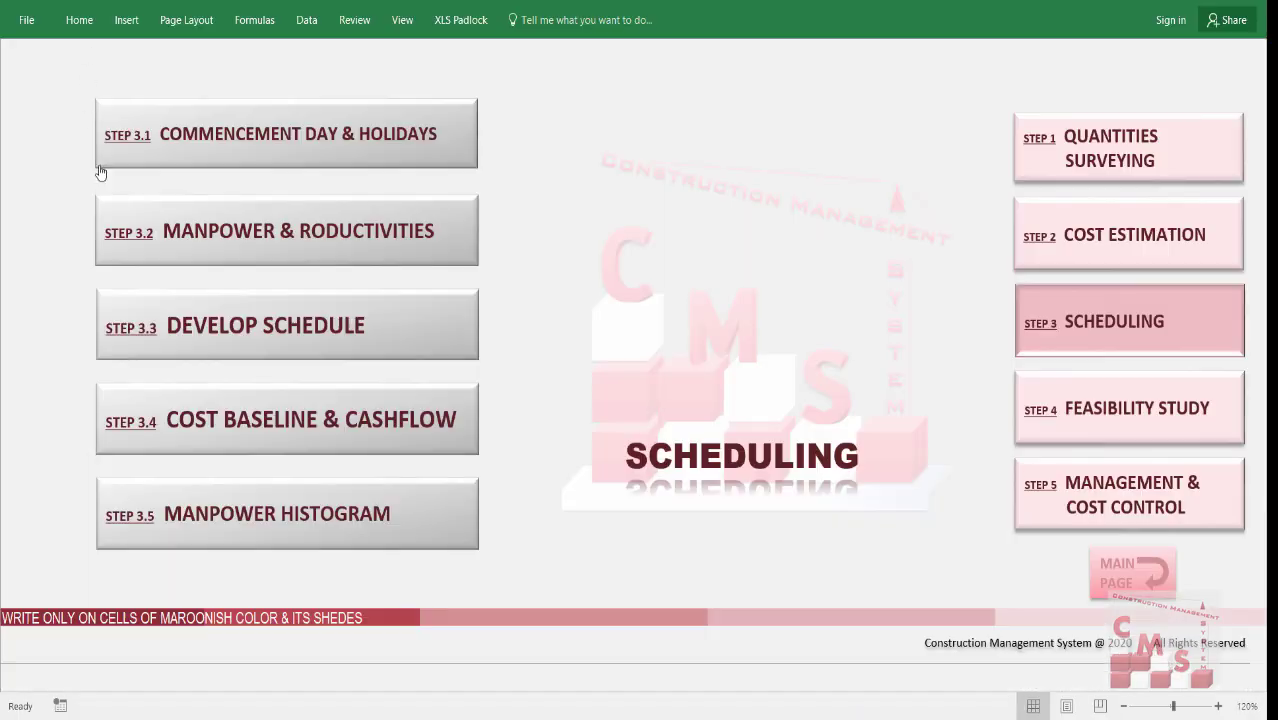
click(200, 529)
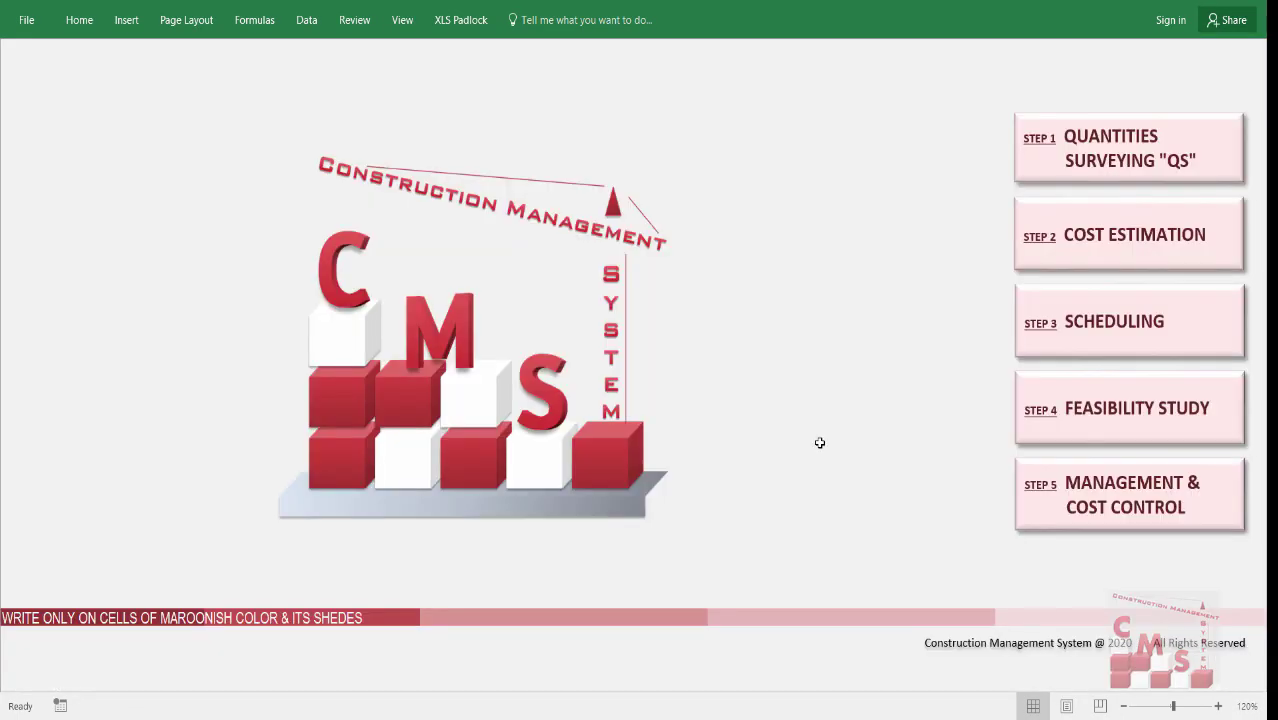
Review the Feasibility Study's investment evaluation report and its cumulative expense and revenue chart, and return to the main page.
click(1036, 445)
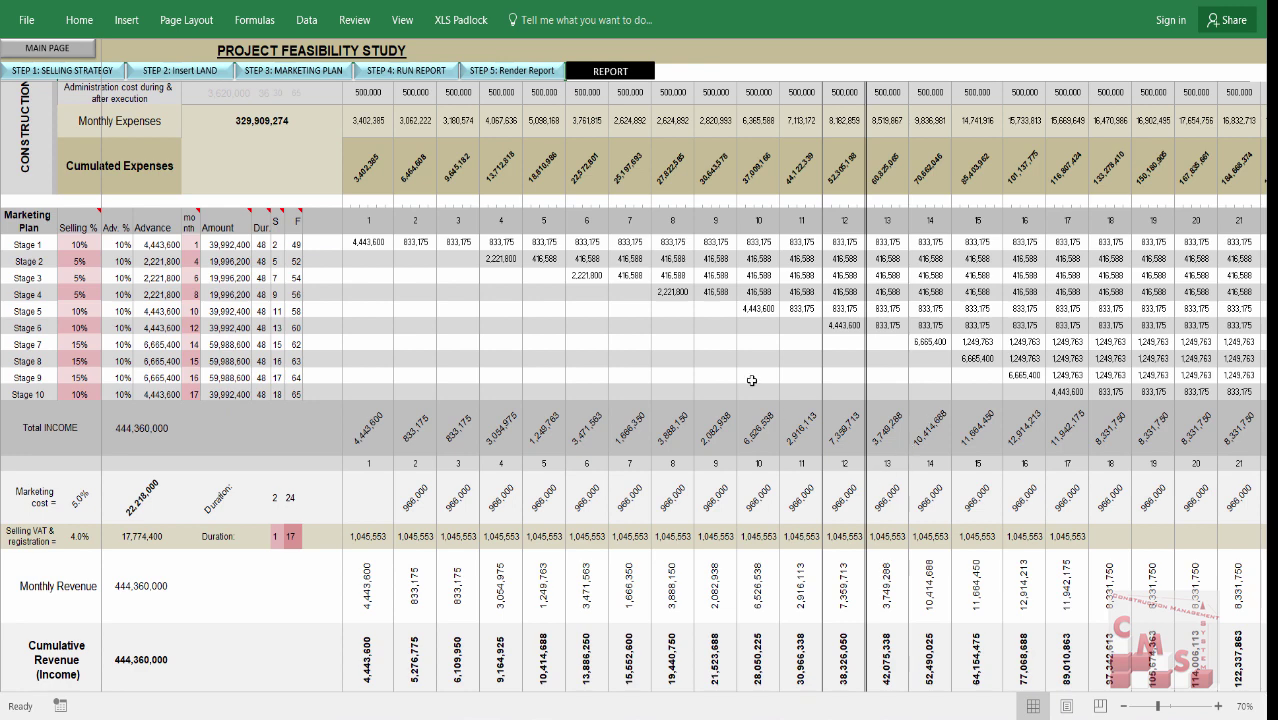
click(592, 78)
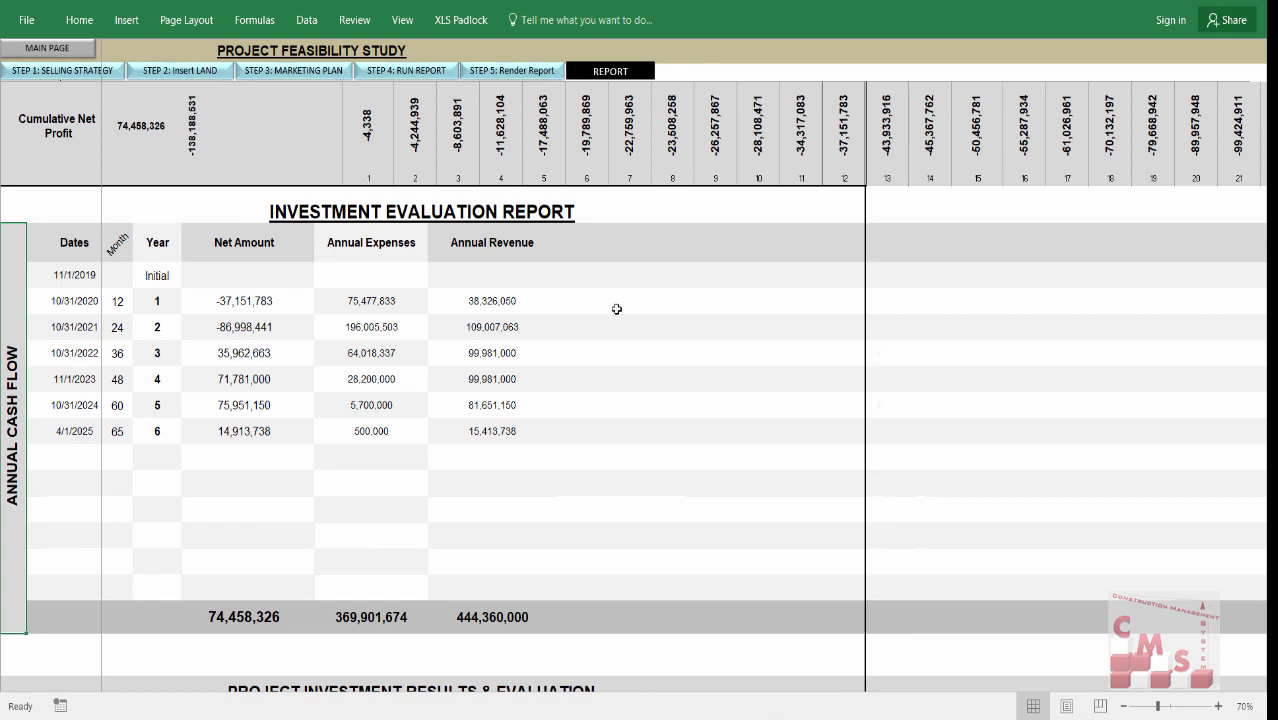
scroll(638, 332, down, 10)
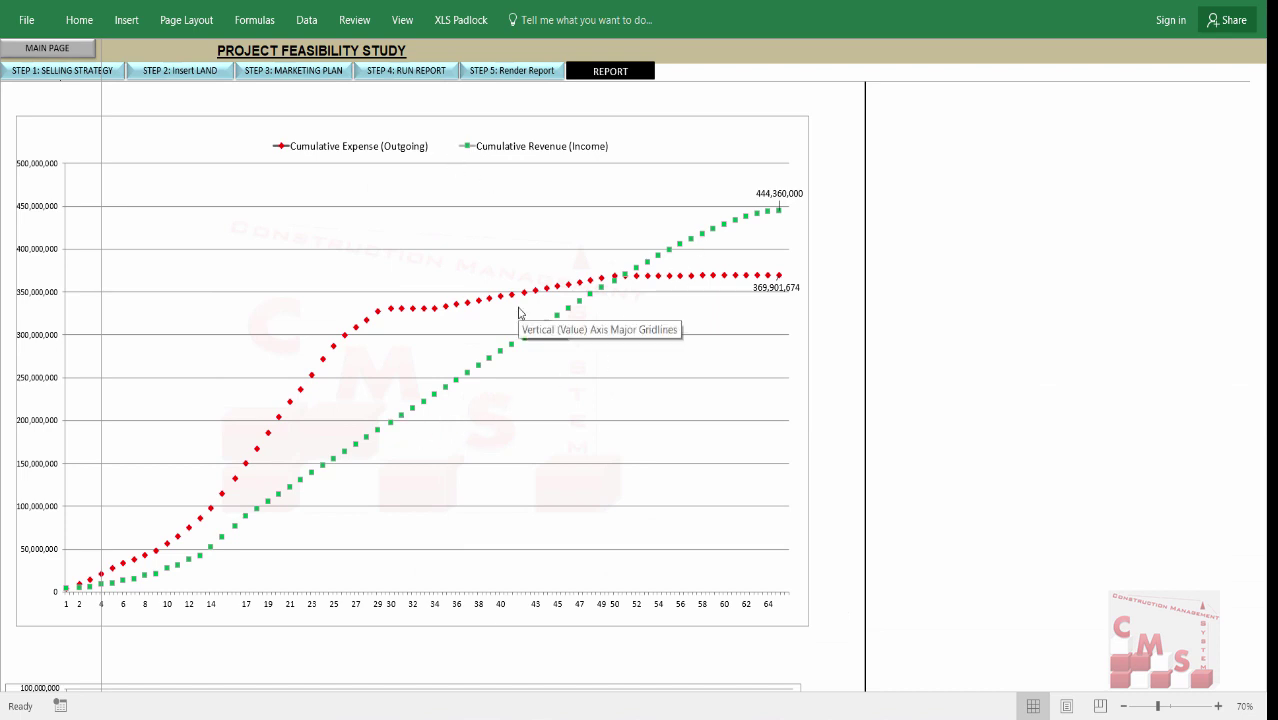
click(67, 55)
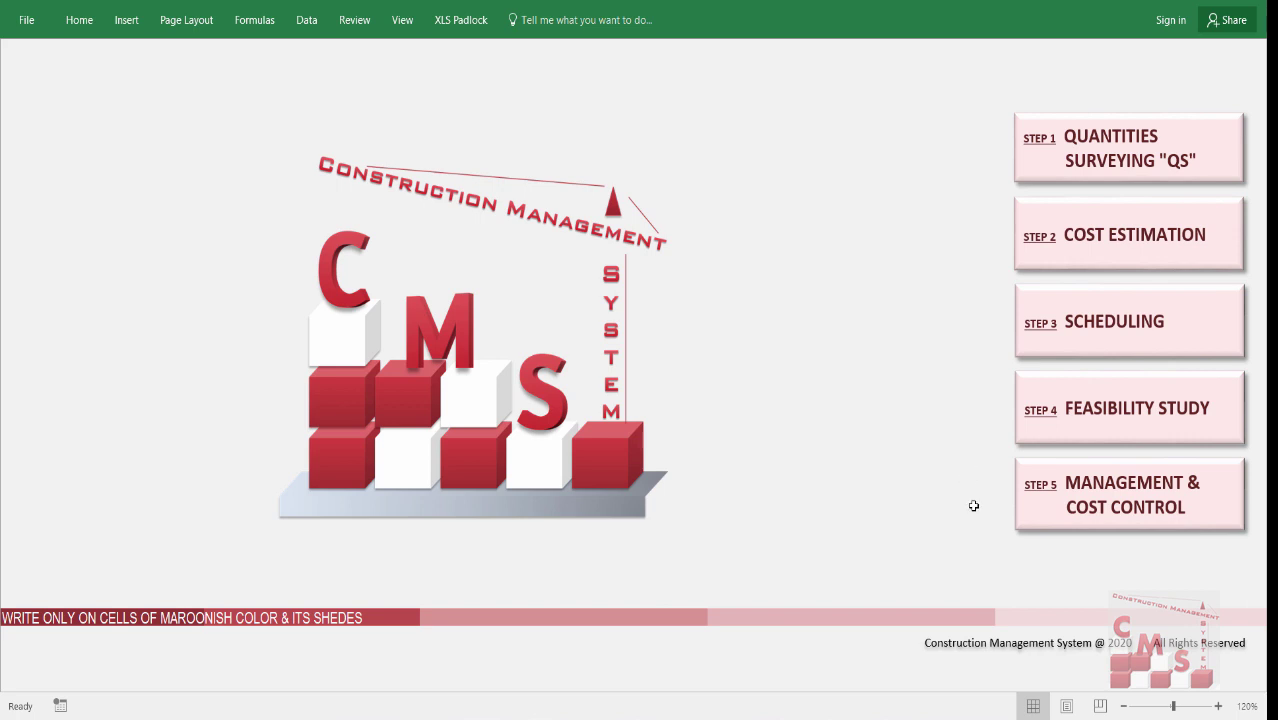
Review the Status Report under Management & Cost Control, covering activity costs, monthly performance, earned value charts and project forecasting.
click(1070, 522)
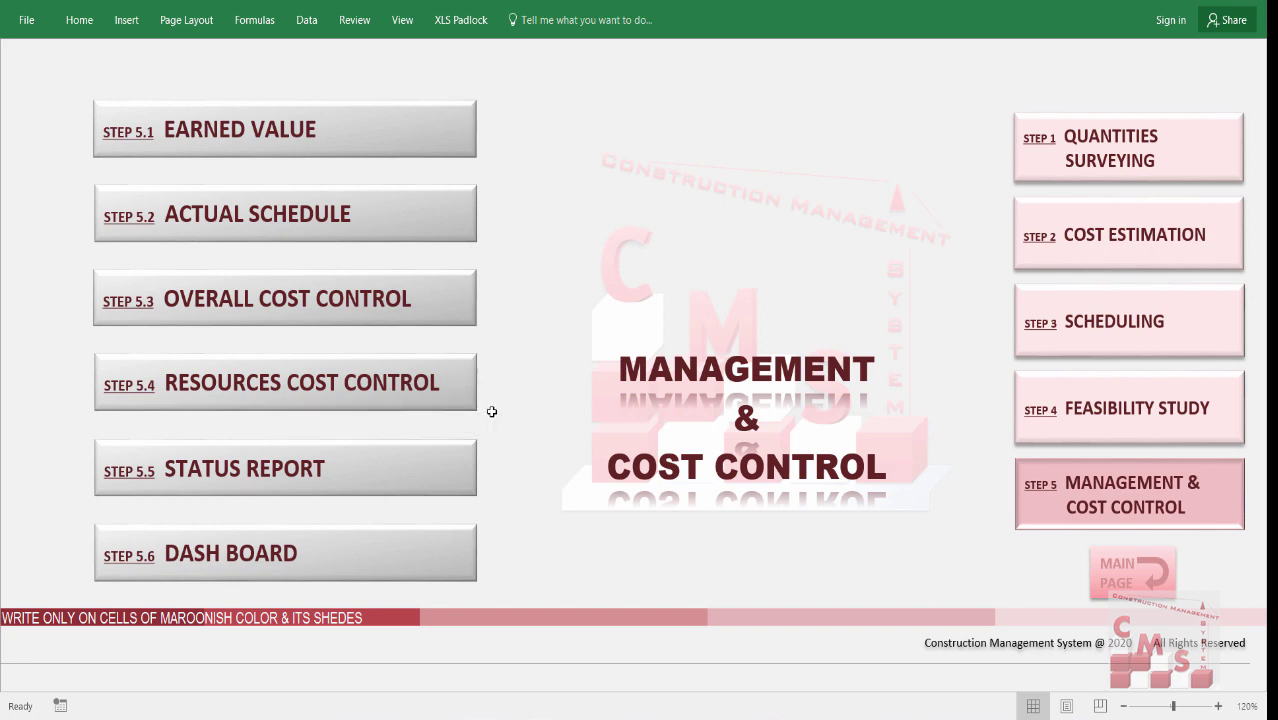
click(474, 484)
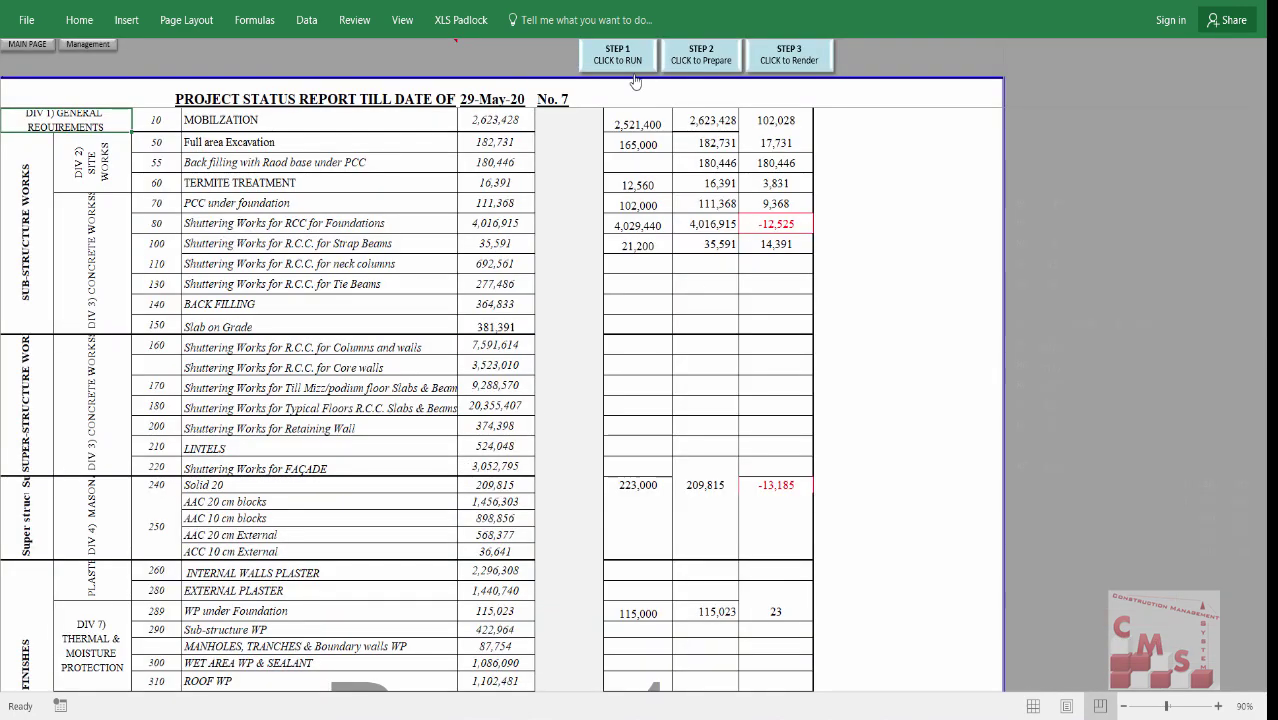
scroll(585, 443, down, 10)
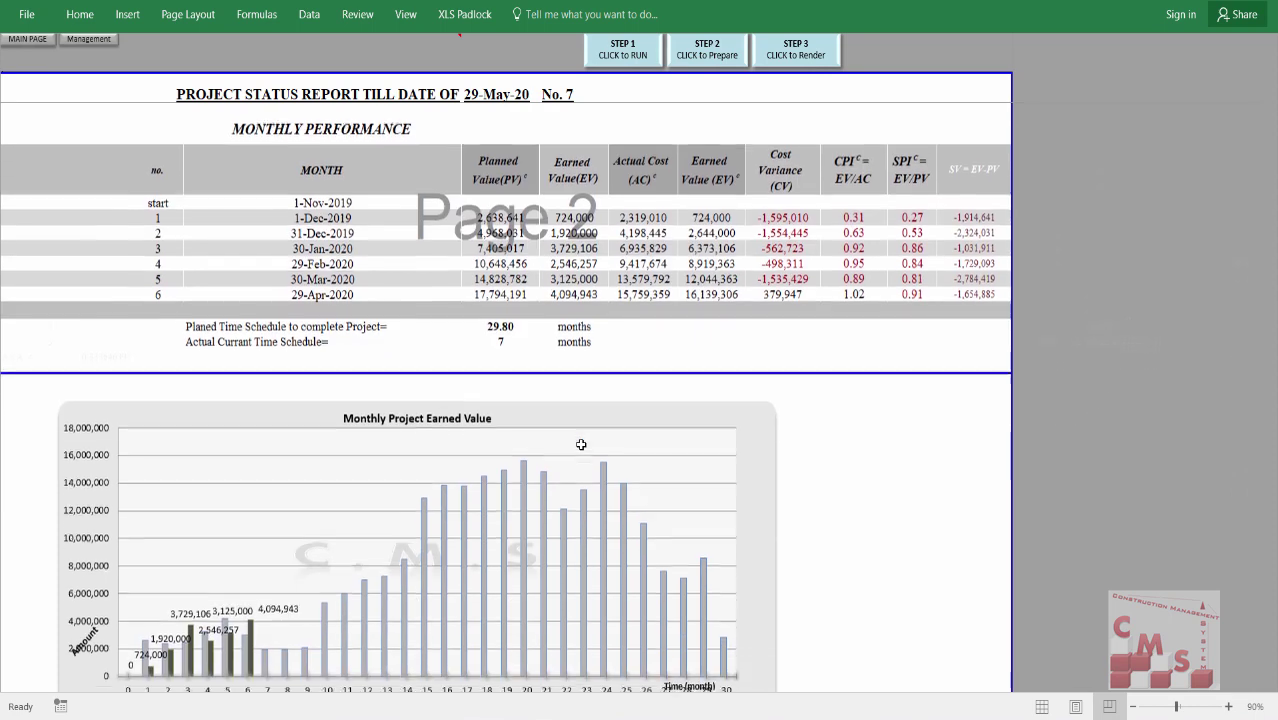
scroll(760, 482, down, 10)
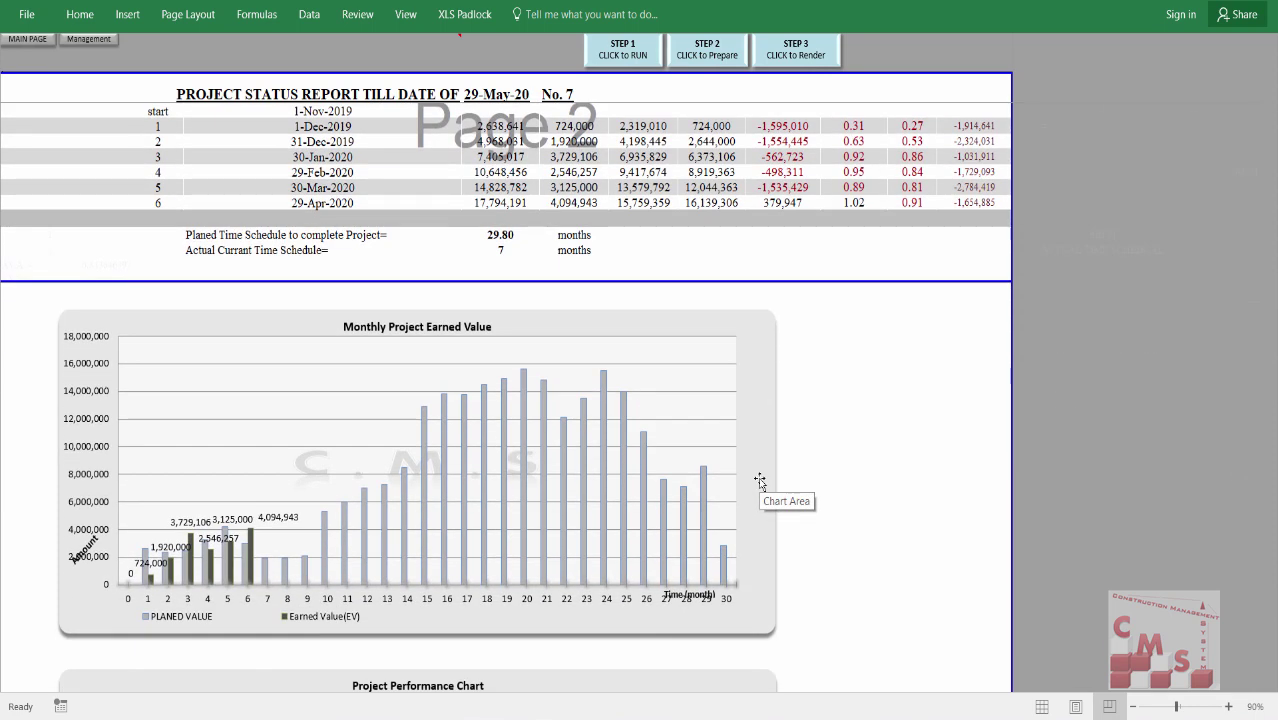
scroll(784, 511, down, 7)
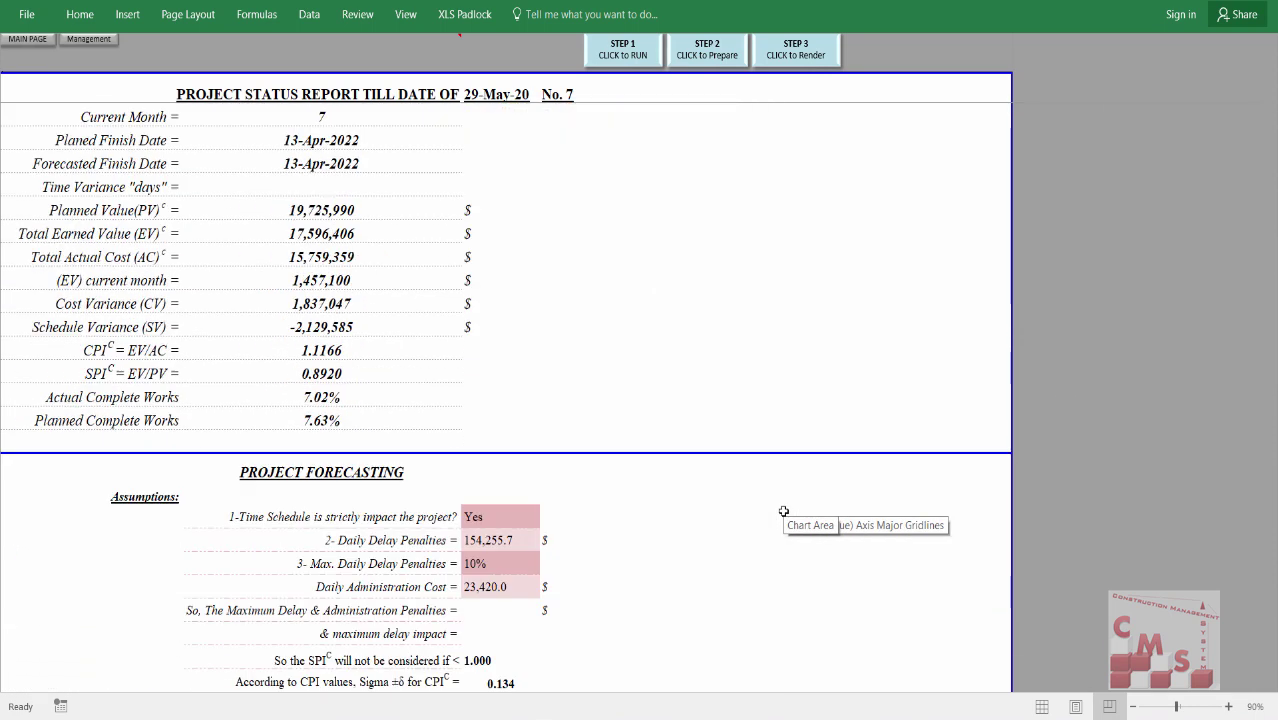
scroll(784, 511, down, 1)
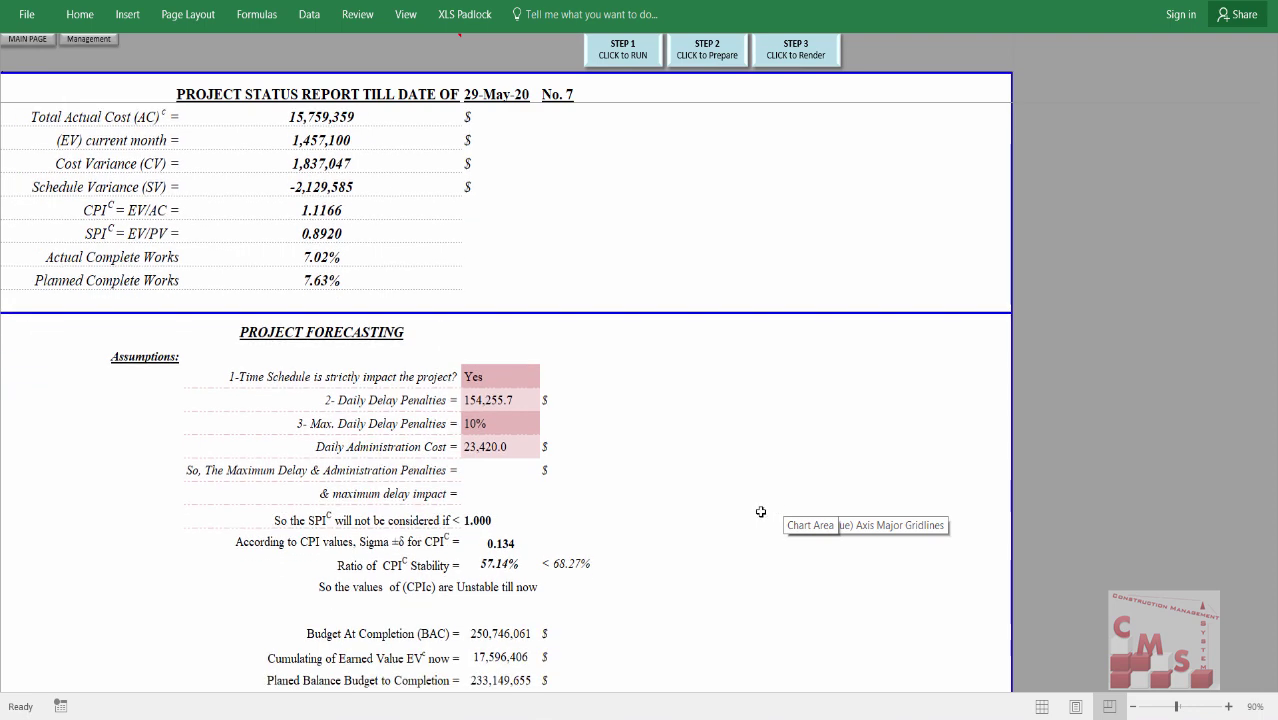
scroll(760, 512, down, 3)
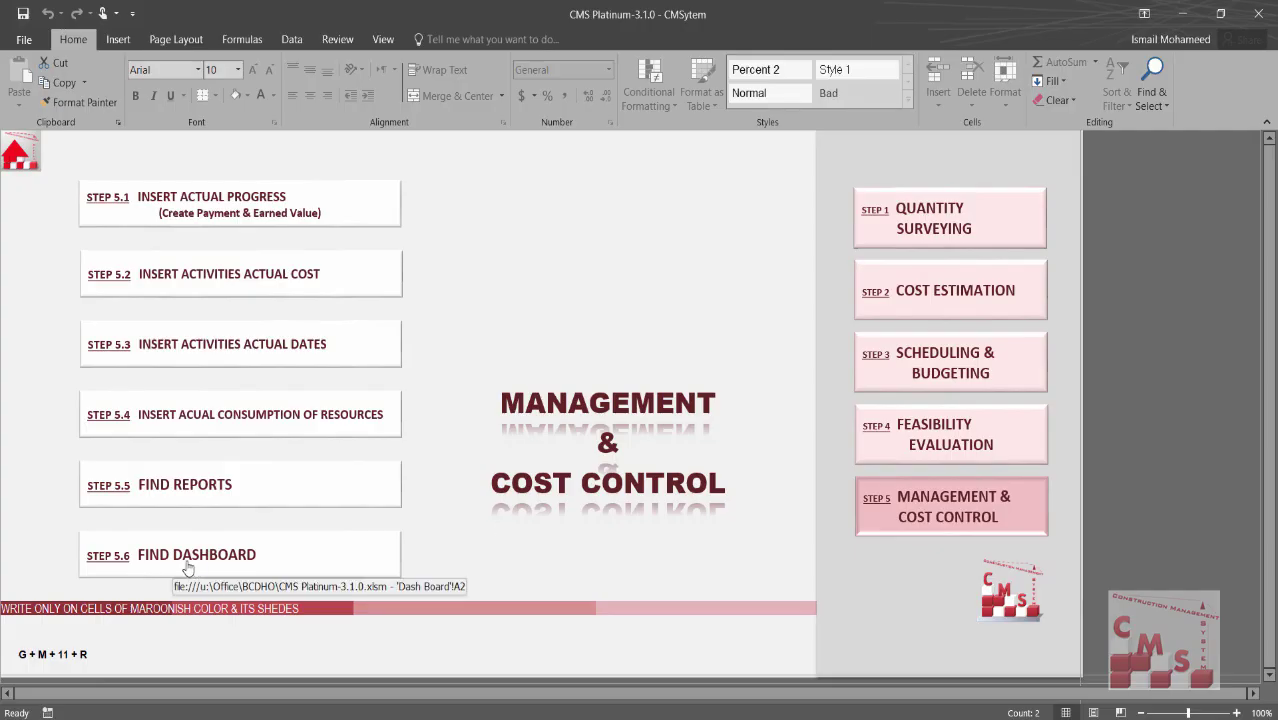
Examine the KPIs dashboard under Management & Cost Control, covering progress and schedule, cost, materials and manpower.
click(284, 574)
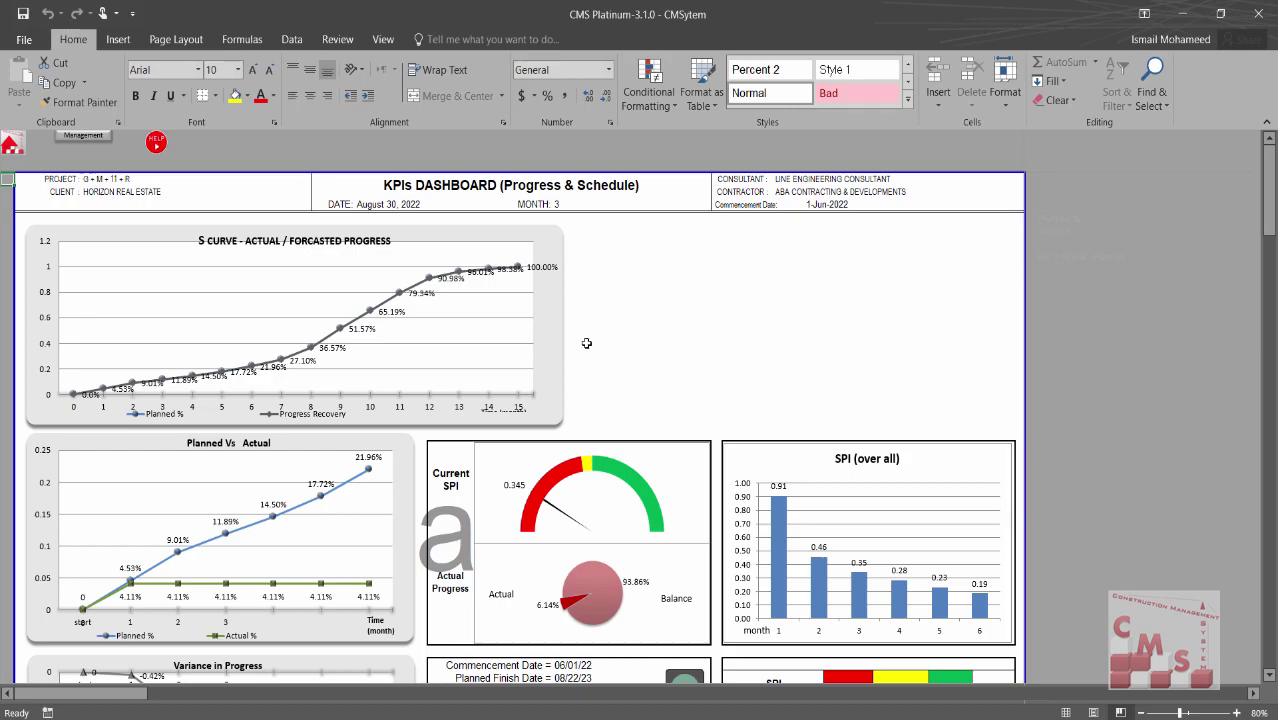
scroll(591, 366, down, 5)
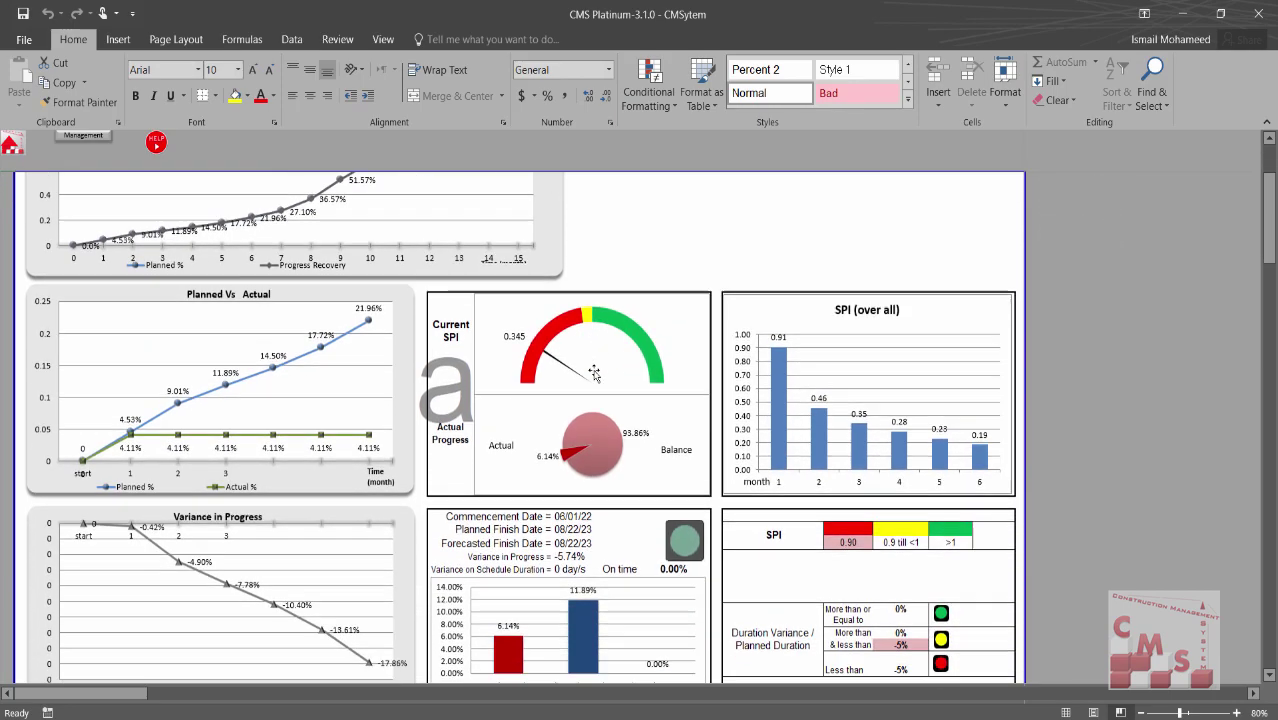
scroll(594, 373, down, 8)
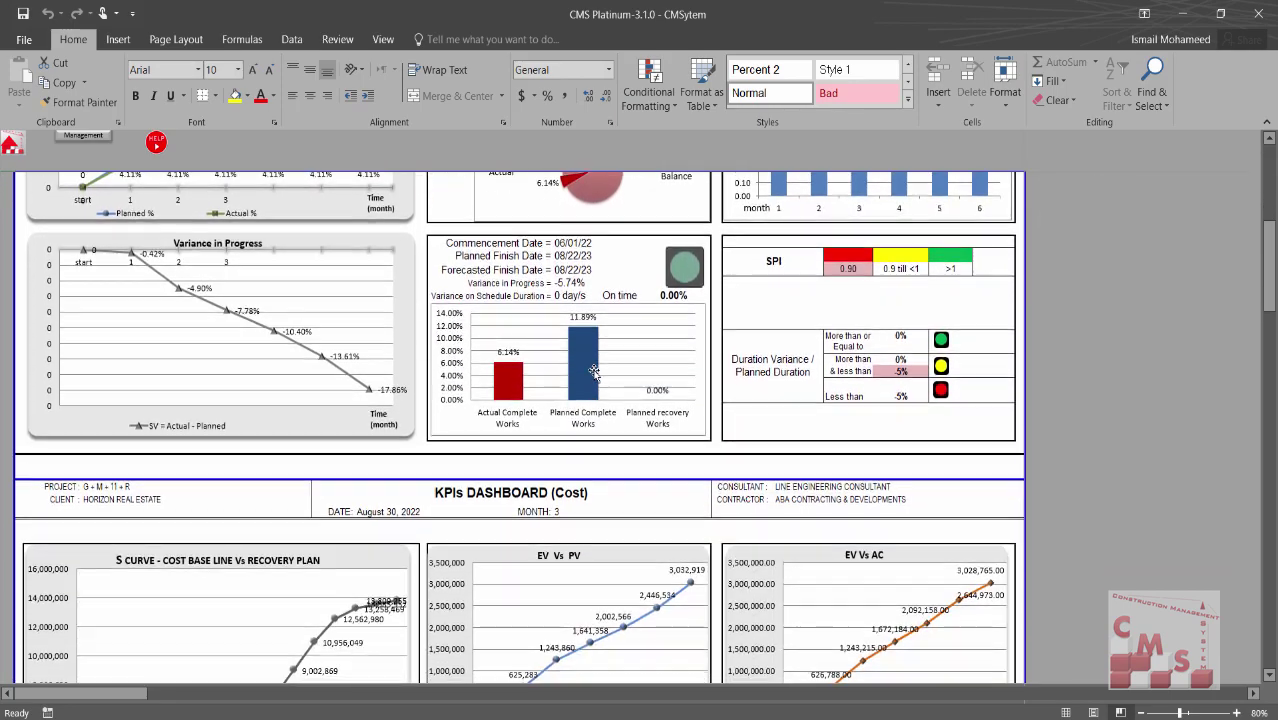
scroll(594, 393, down, 6)
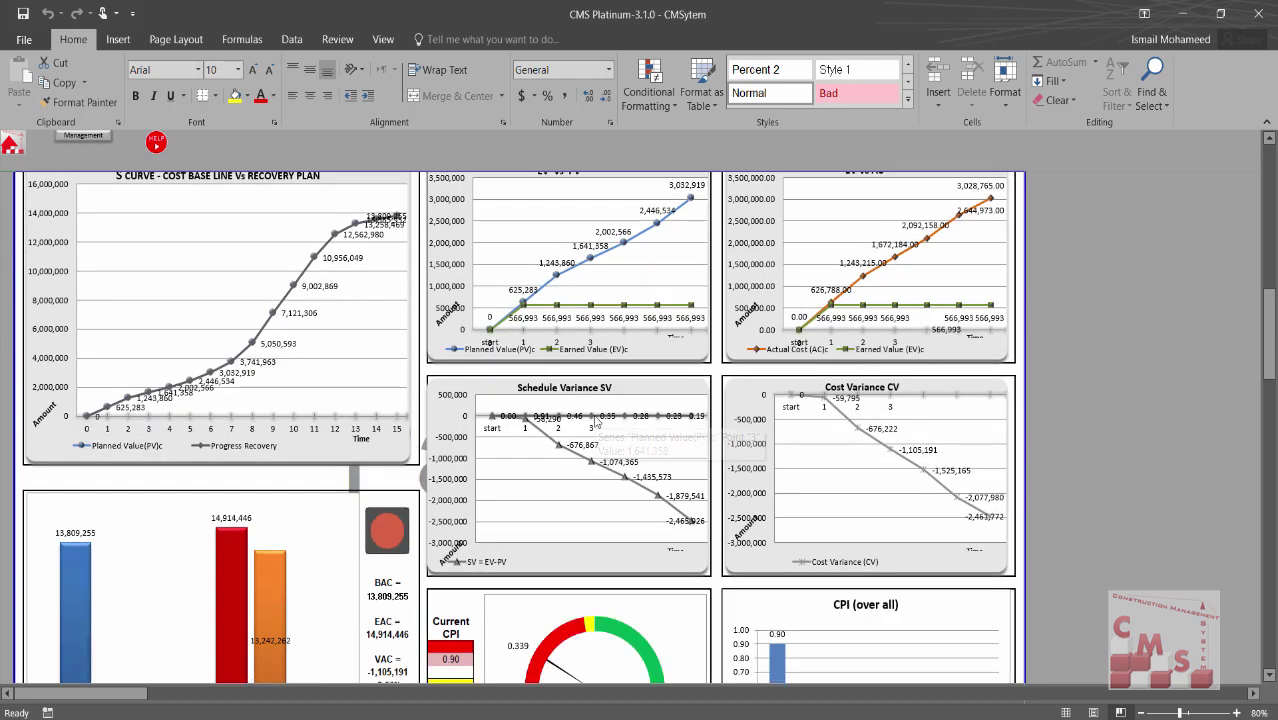
scroll(594, 433, down, 7)
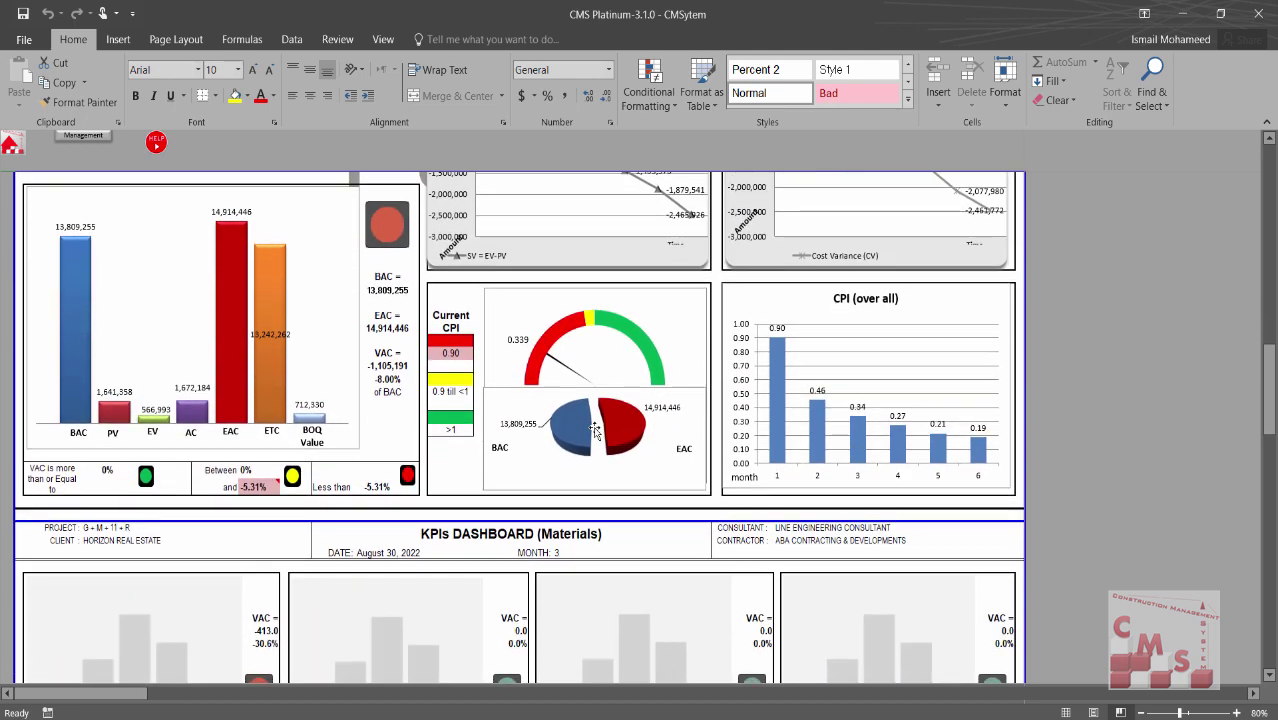
scroll(594, 430, down, 7)
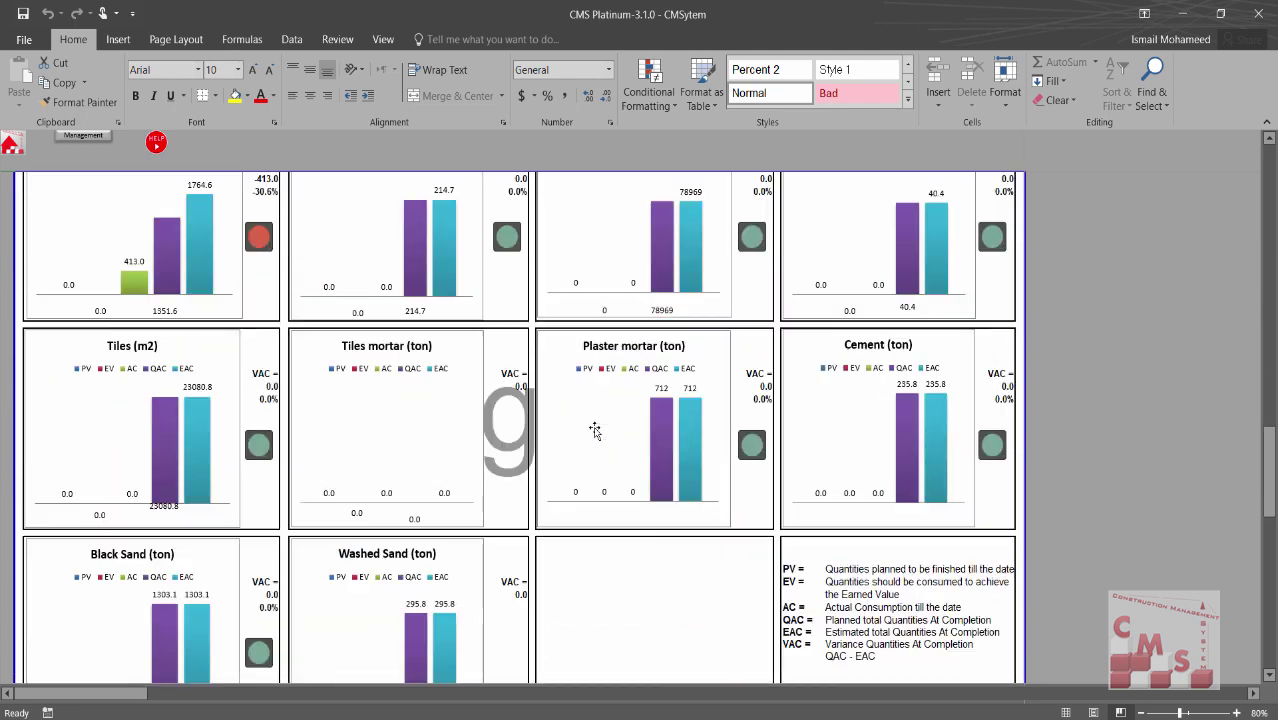
scroll(594, 430, down, 5)
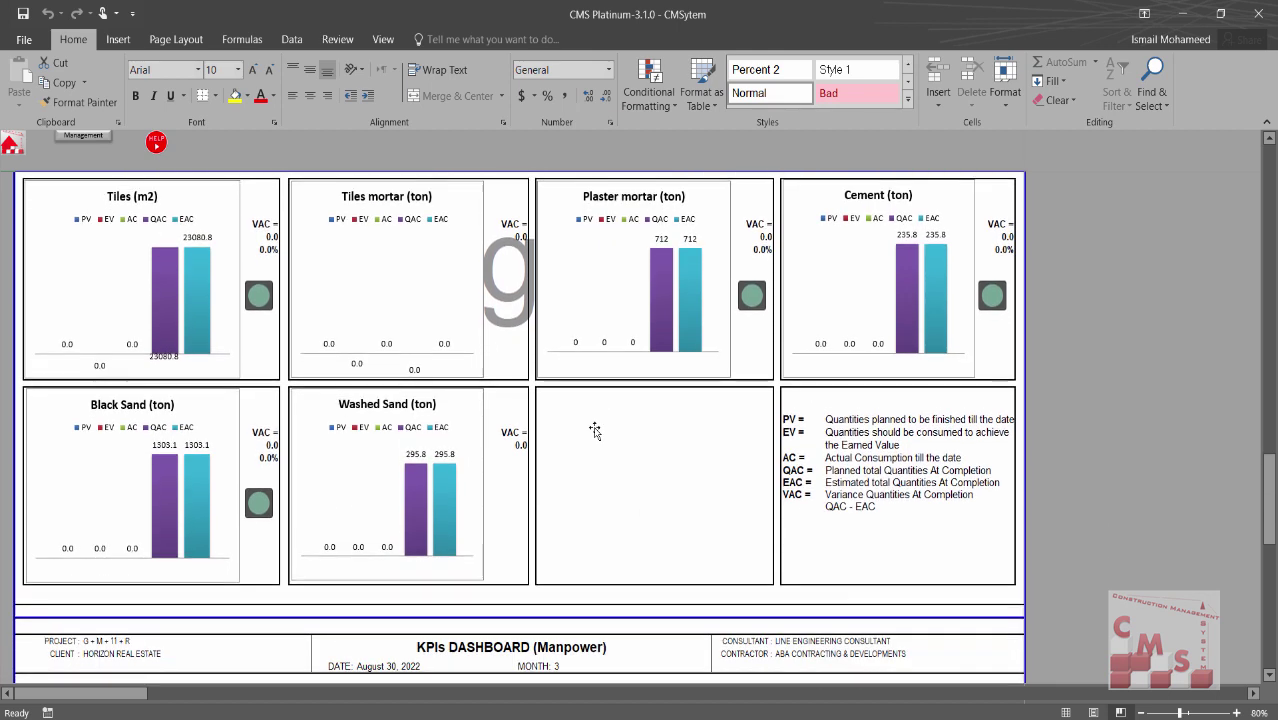
scroll(594, 430, down, 7)
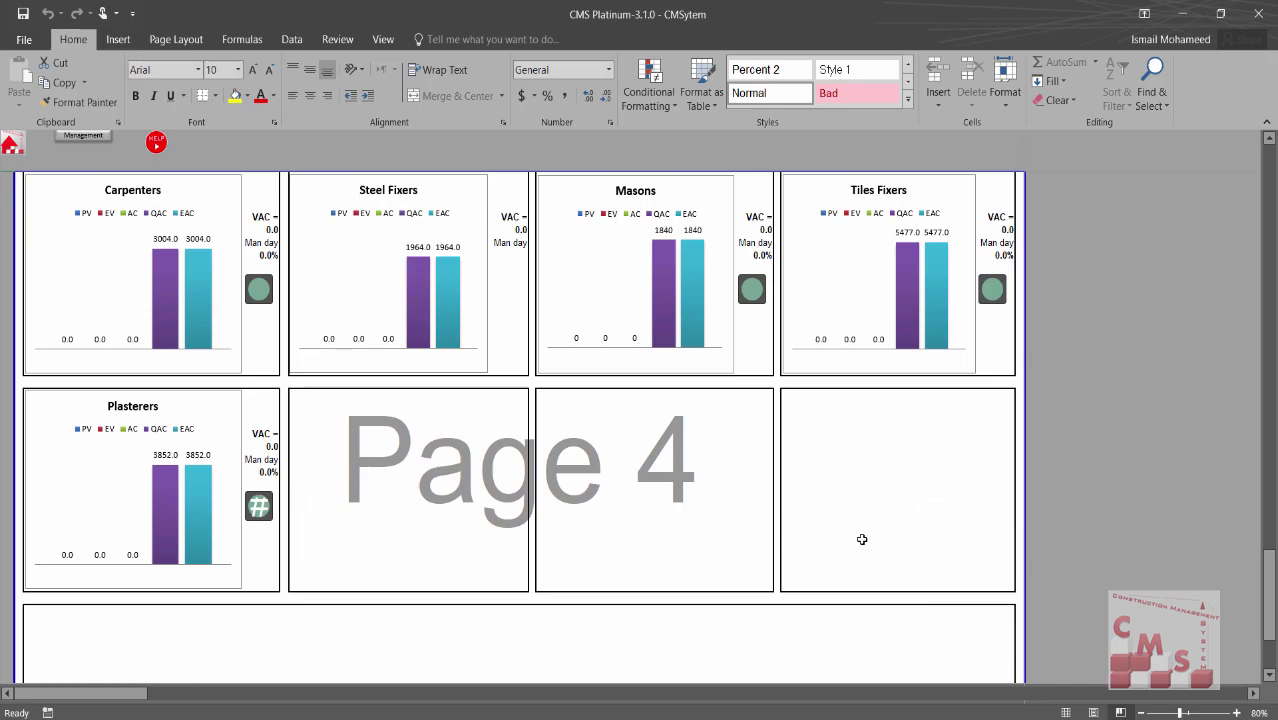
Launch CMS SILVER with the original workbook, and open the Div. 03 Concrete Works under Quantity Surveying.
scroll(861, 539, down, 1)
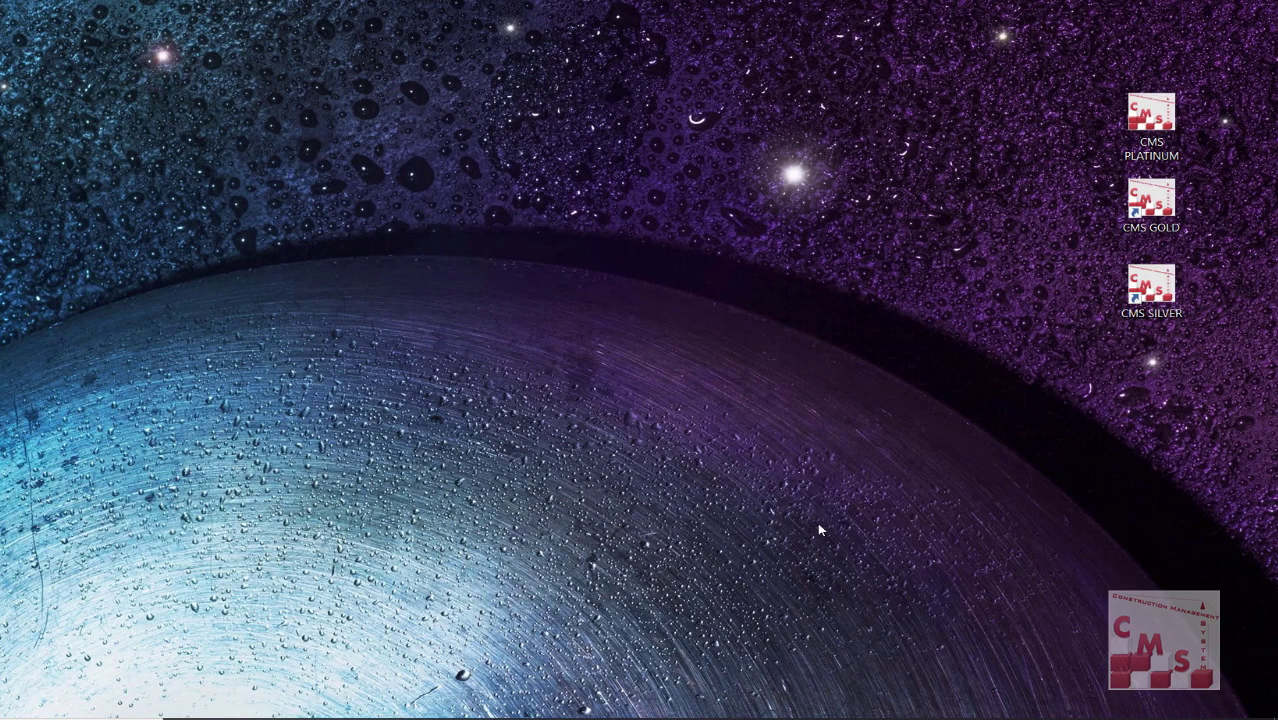
double_click(1151, 287)
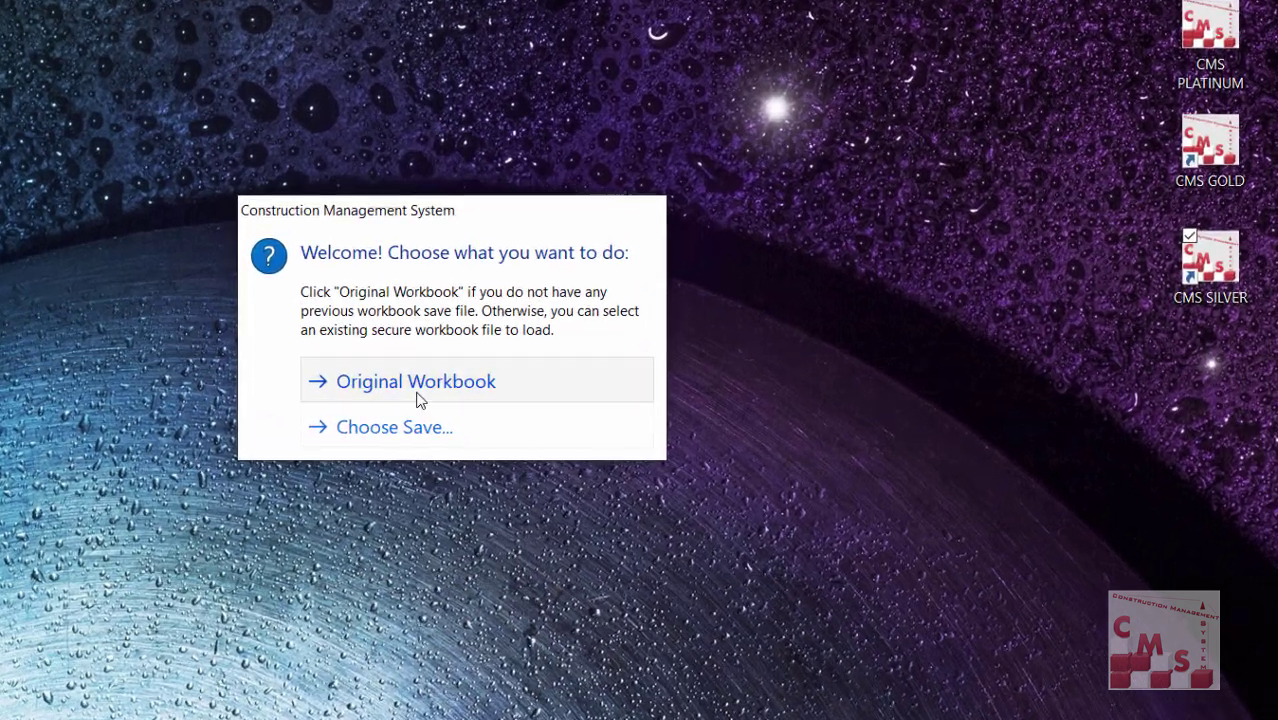
click(495, 384)
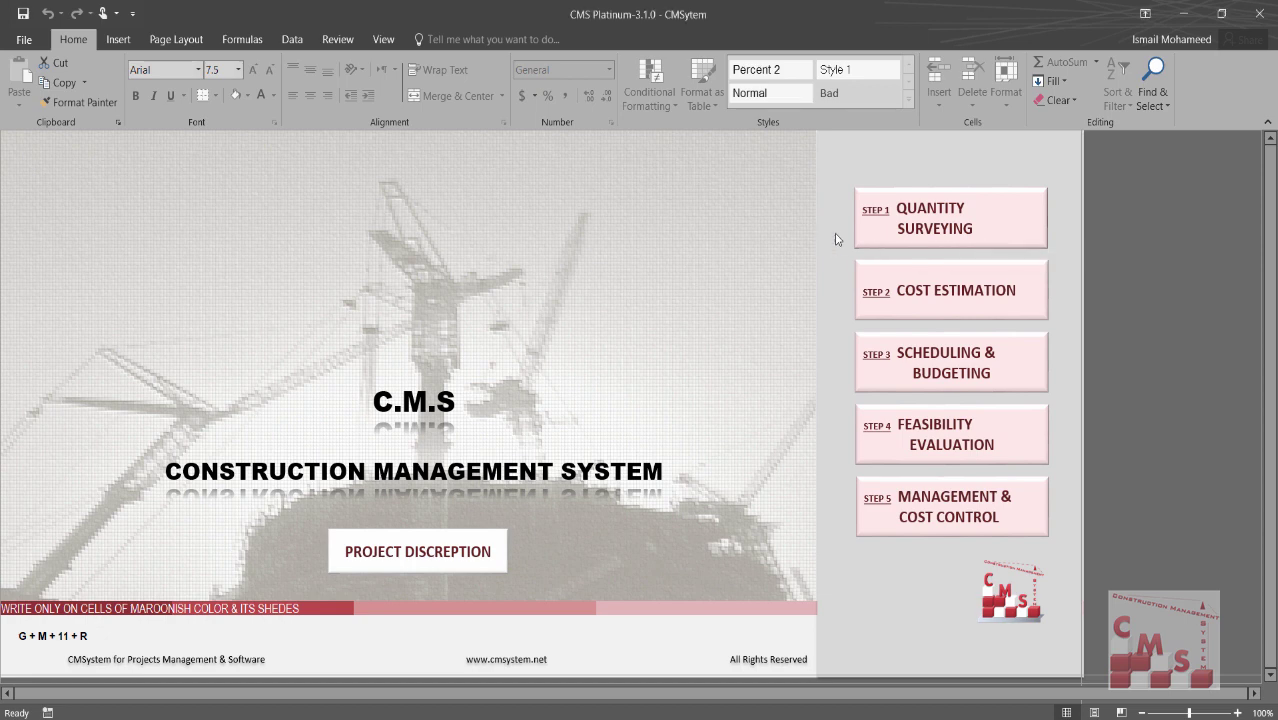
click(890, 237)
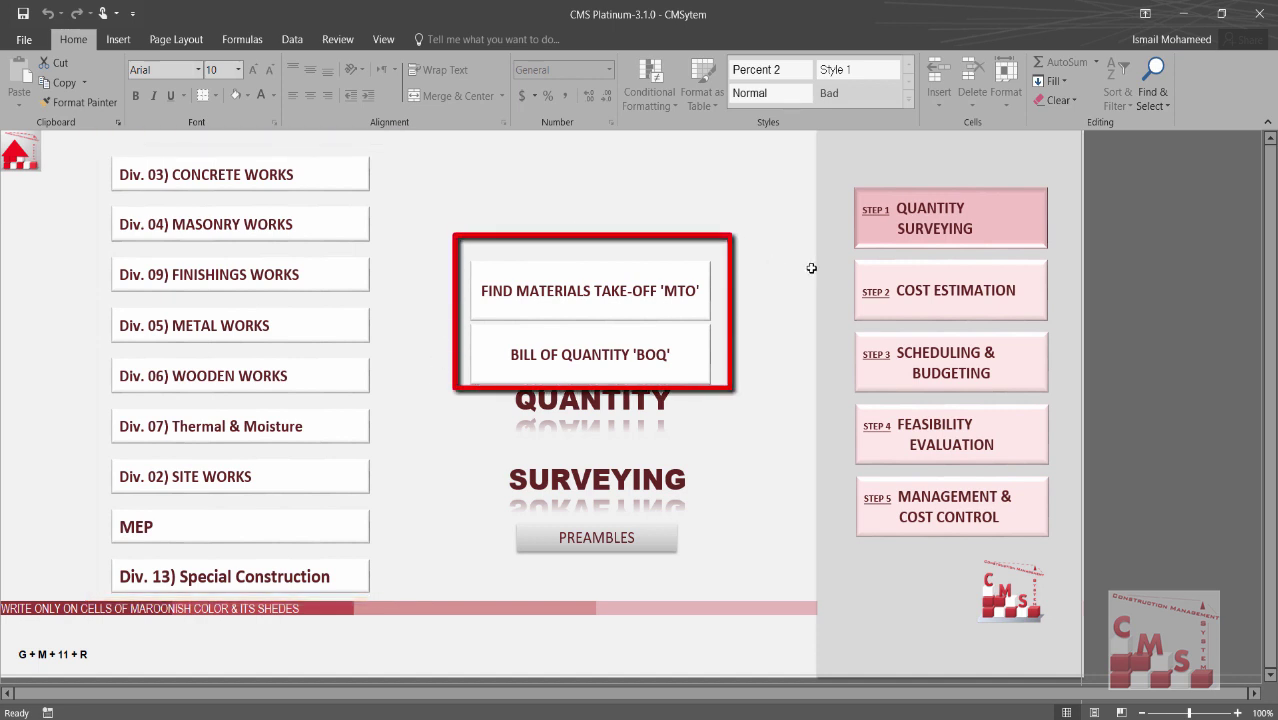
click(277, 168)
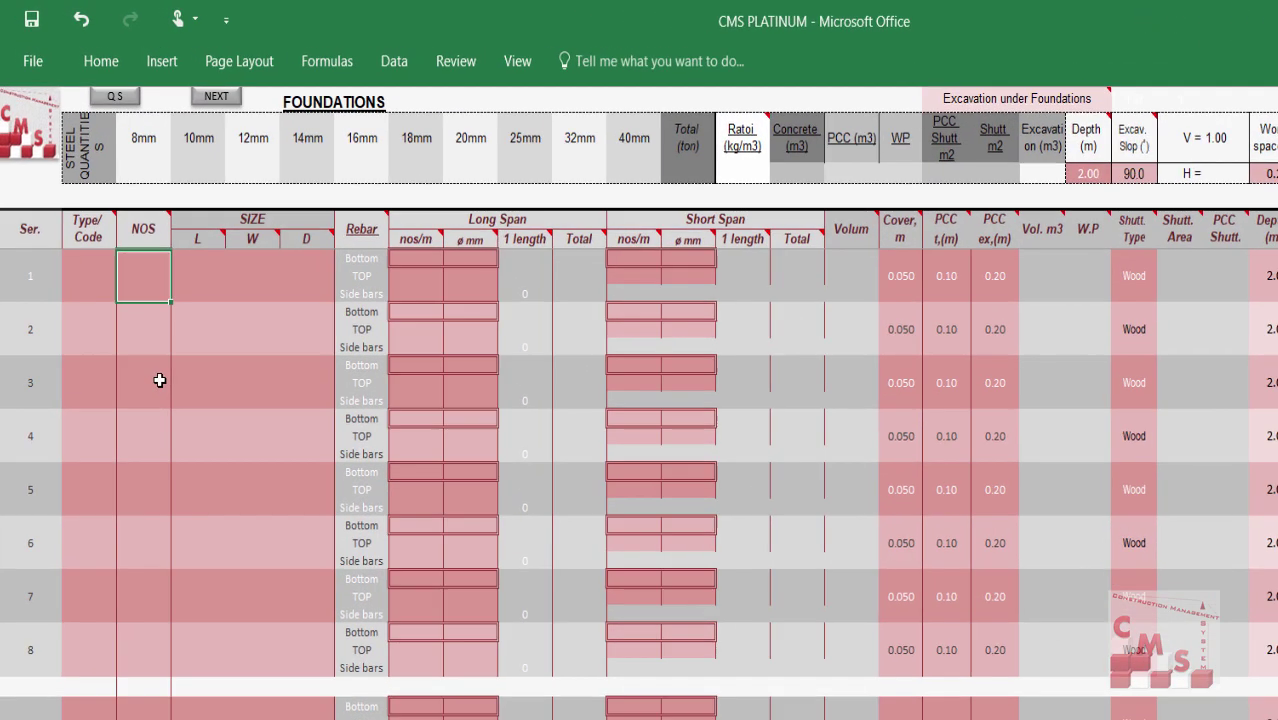
Enter the first foundation's count as 10 and its size as length 8, width 7 and depth 1.
text(10)
key(Right)
text(8)
key(Right)
text(7)
key(Right)
text(1)
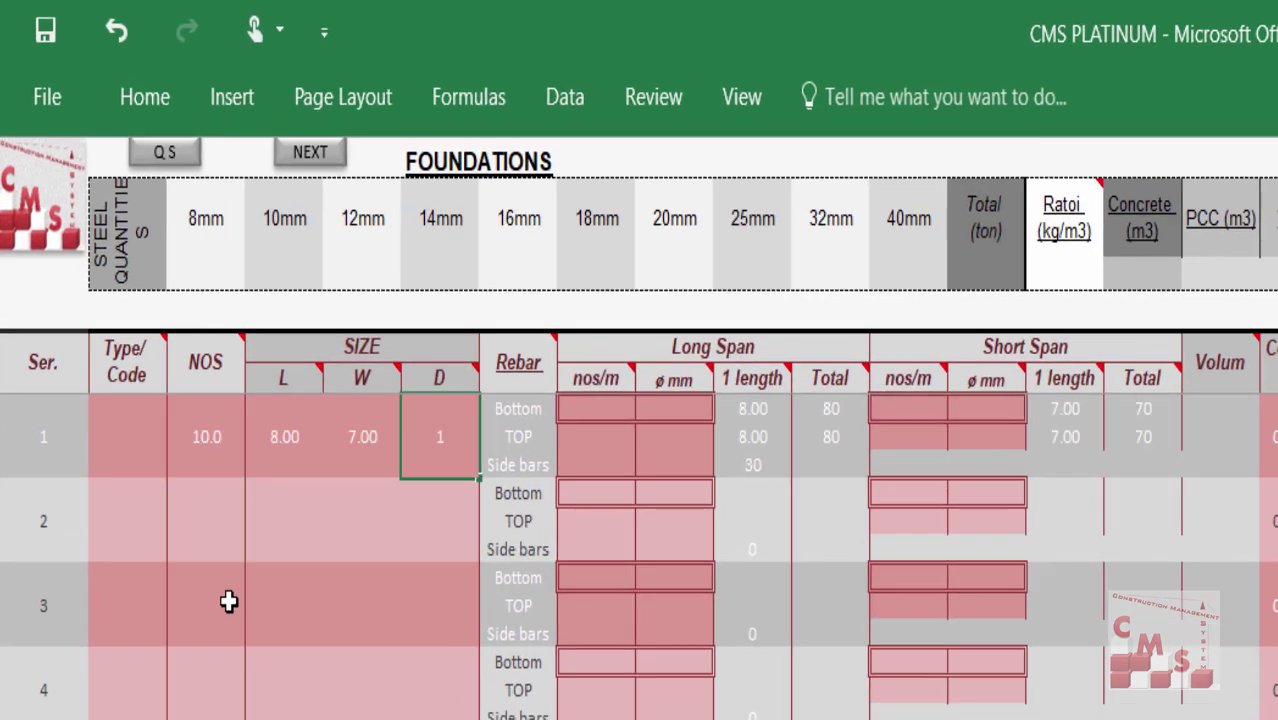
key(Return)
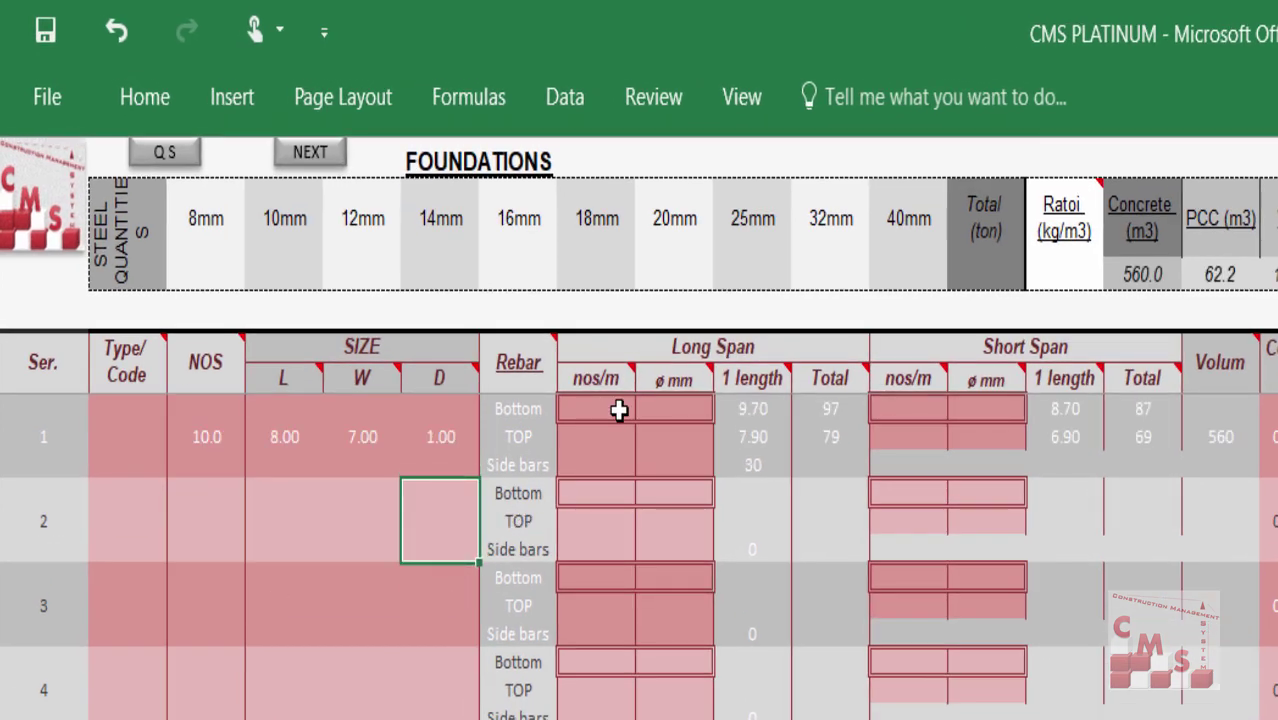
Enter the first foundation's long-span rebar: bottom 5 per metre of 14 mm, top 6 per metre of 18 mm.
click(619, 410)
text(5)
key(Tab)
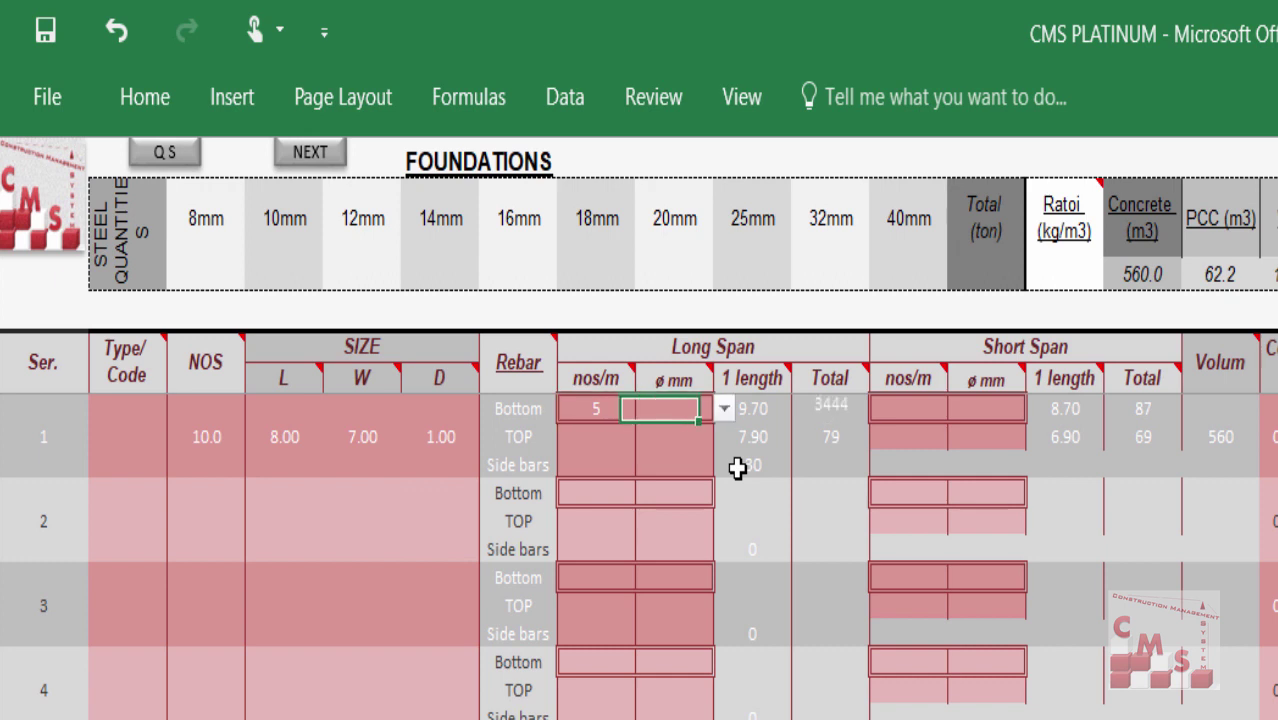
text(14)
key(Return)
text(6)
key(Tab)
text(18)
key(Tab)
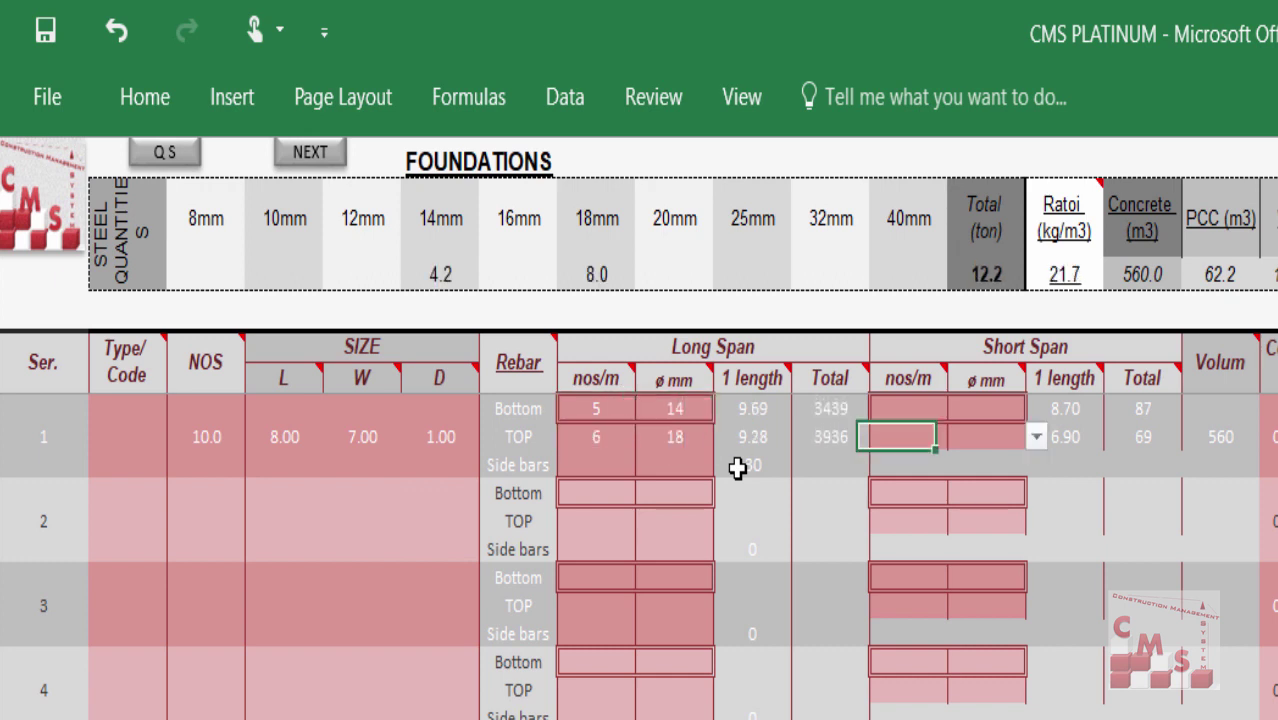
Enter the first foundation's short-span rebar: bottom 8 per metre of 25 mm, top 7 per metre of 20 mm.
key(Up)
key(Left)
text(8)
key(Tab)
text(25)
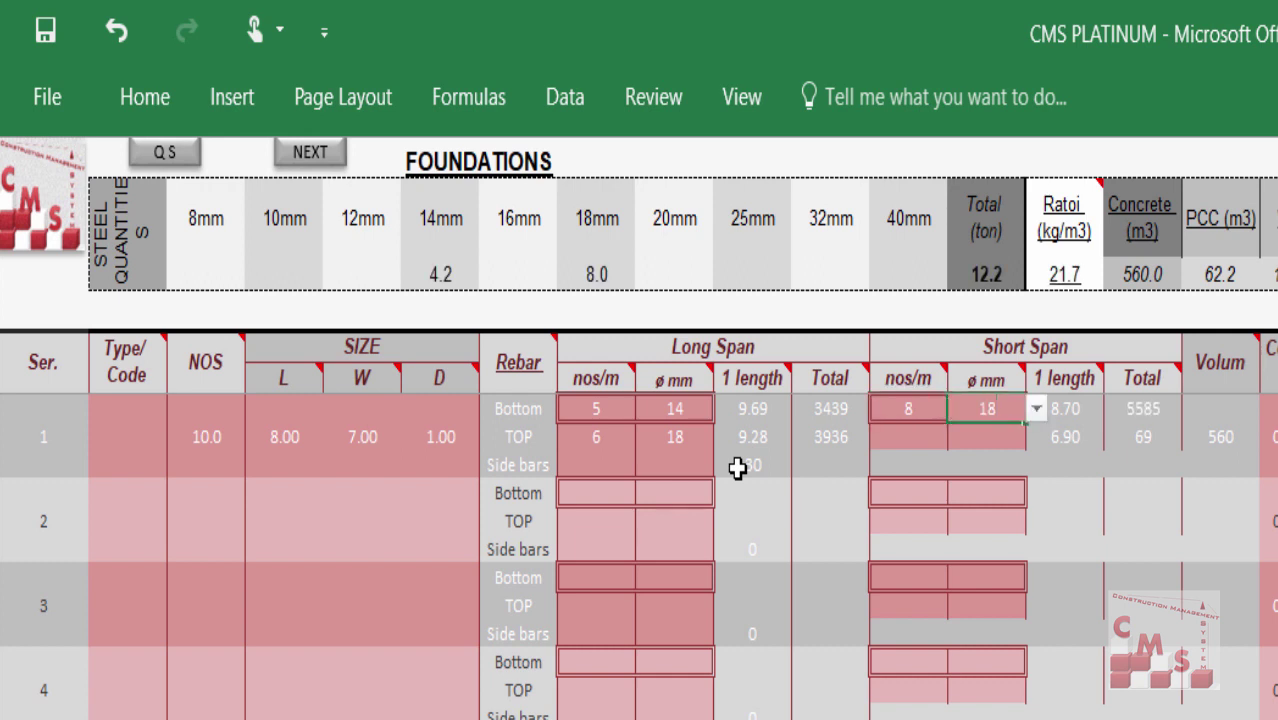
key(Return)
text(7)
key(Tab)
text(20)
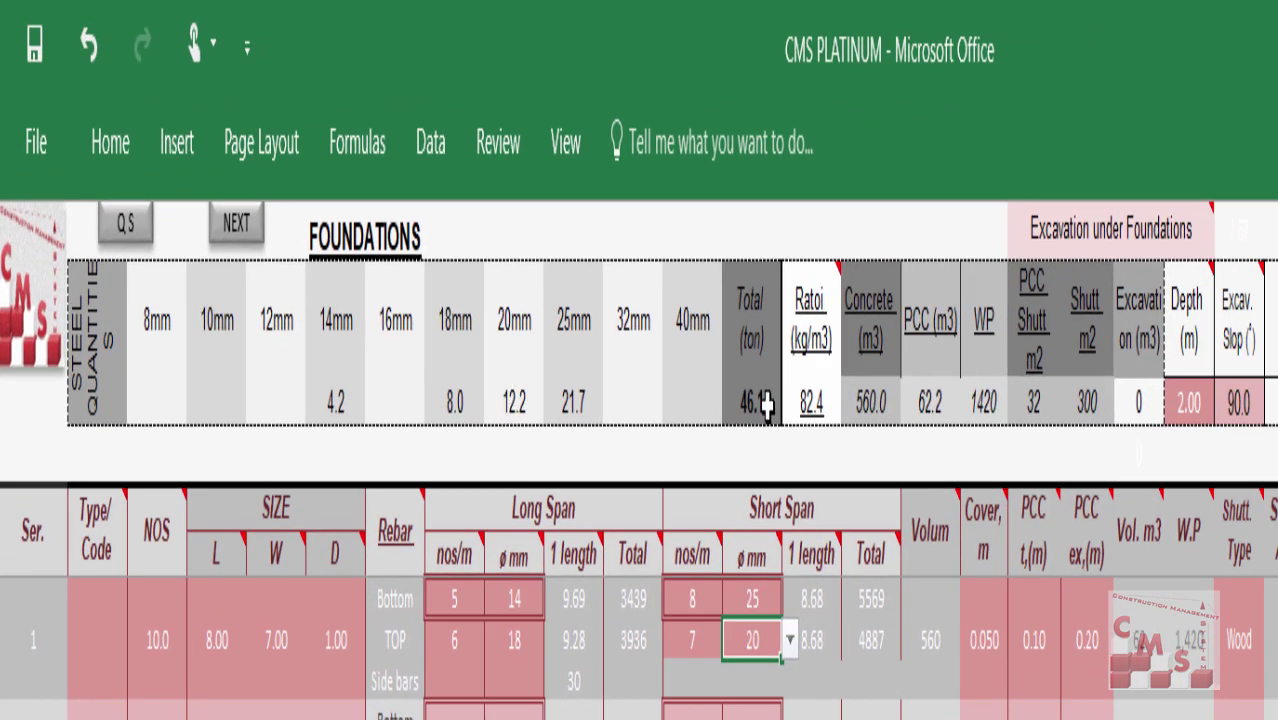
Review the foundations summary for concrete, PCC, steel by diameter, steel ratio, waterproofing and shuttering area.
click(866, 402)
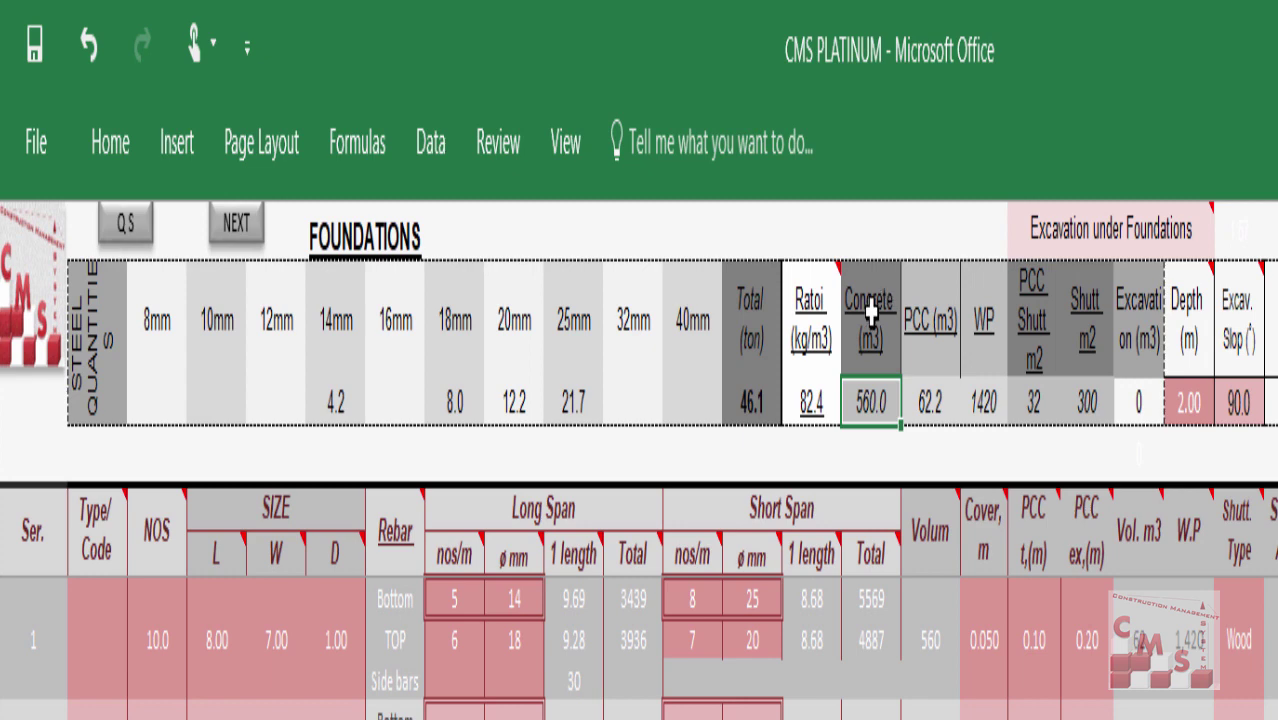
click(943, 345)
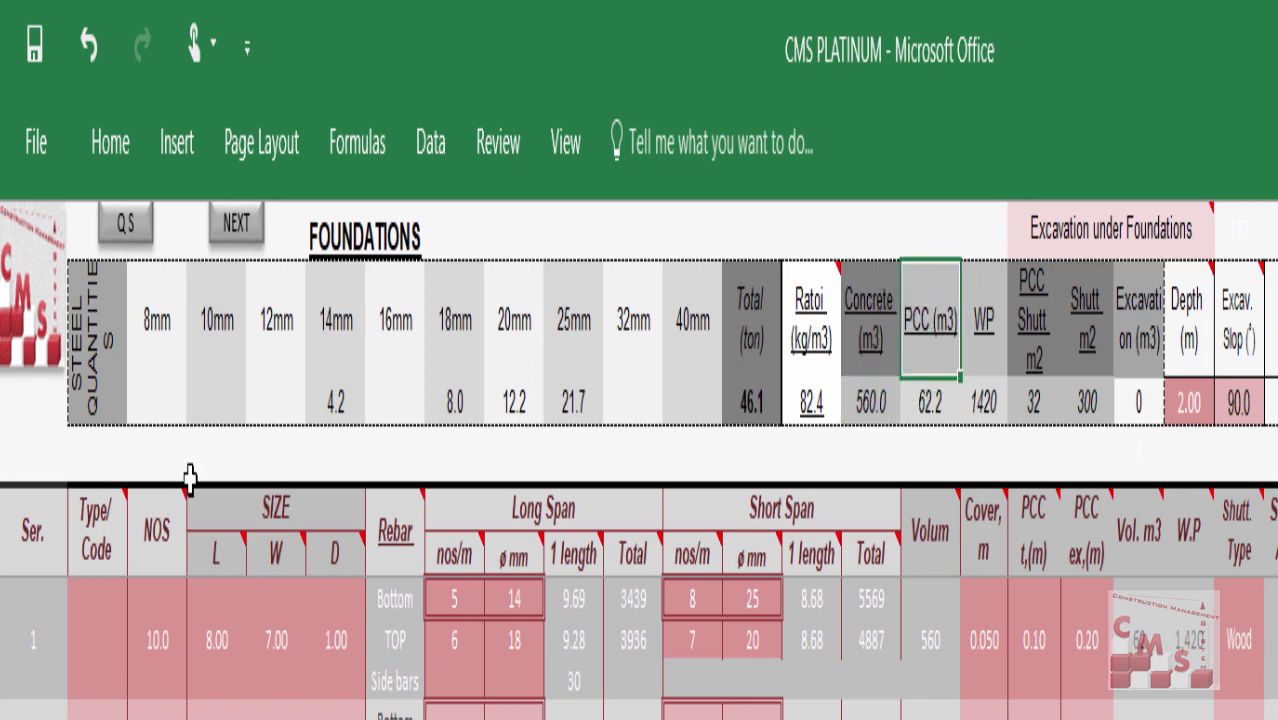
drag(157, 322, 692, 390)
click(340, 405)
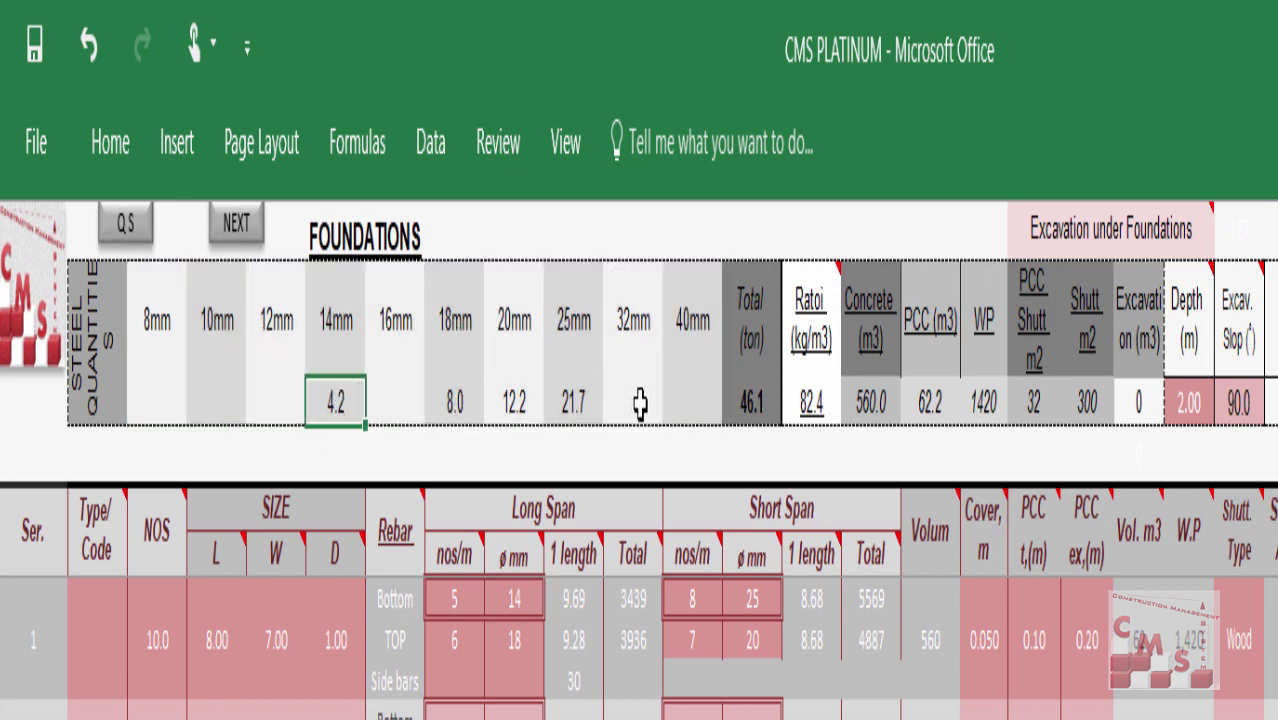
click(806, 400)
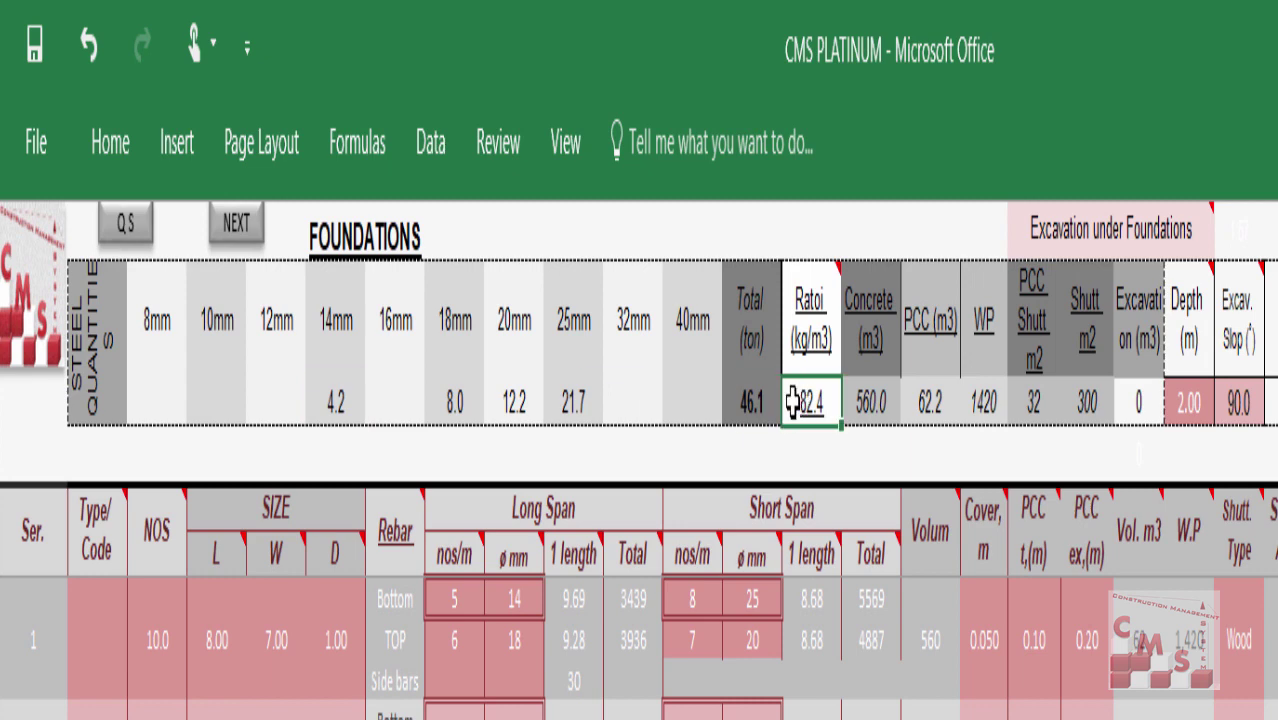
click(988, 400)
click(1086, 400)
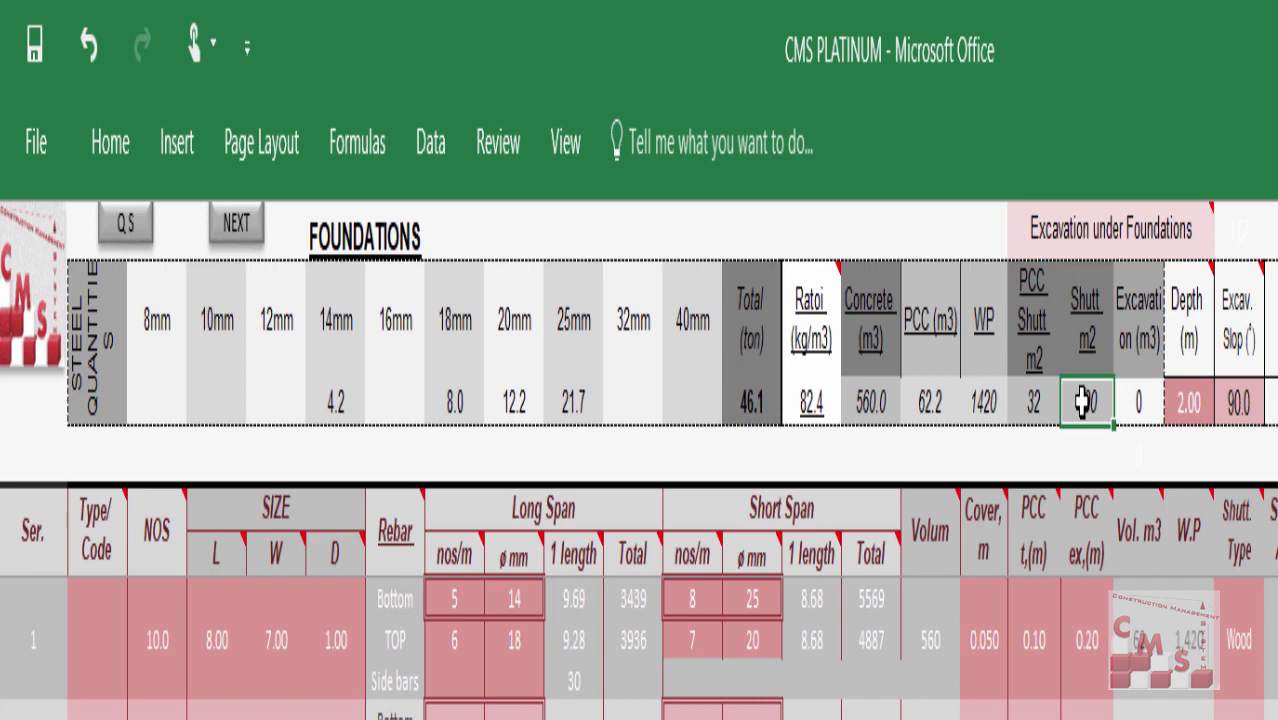
Set the first foundation's shutter type to Wood, and check the total excavation volume.
click(1237, 600)
click(1274, 600)
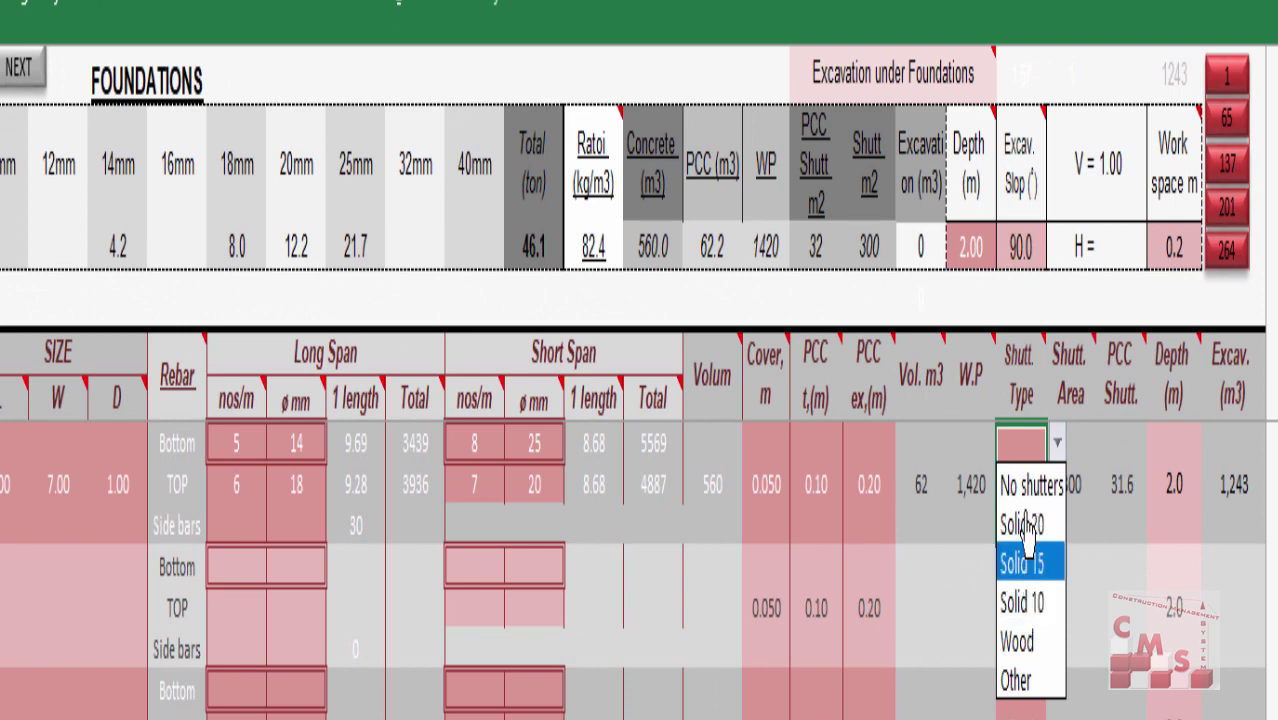
click(1017, 641)
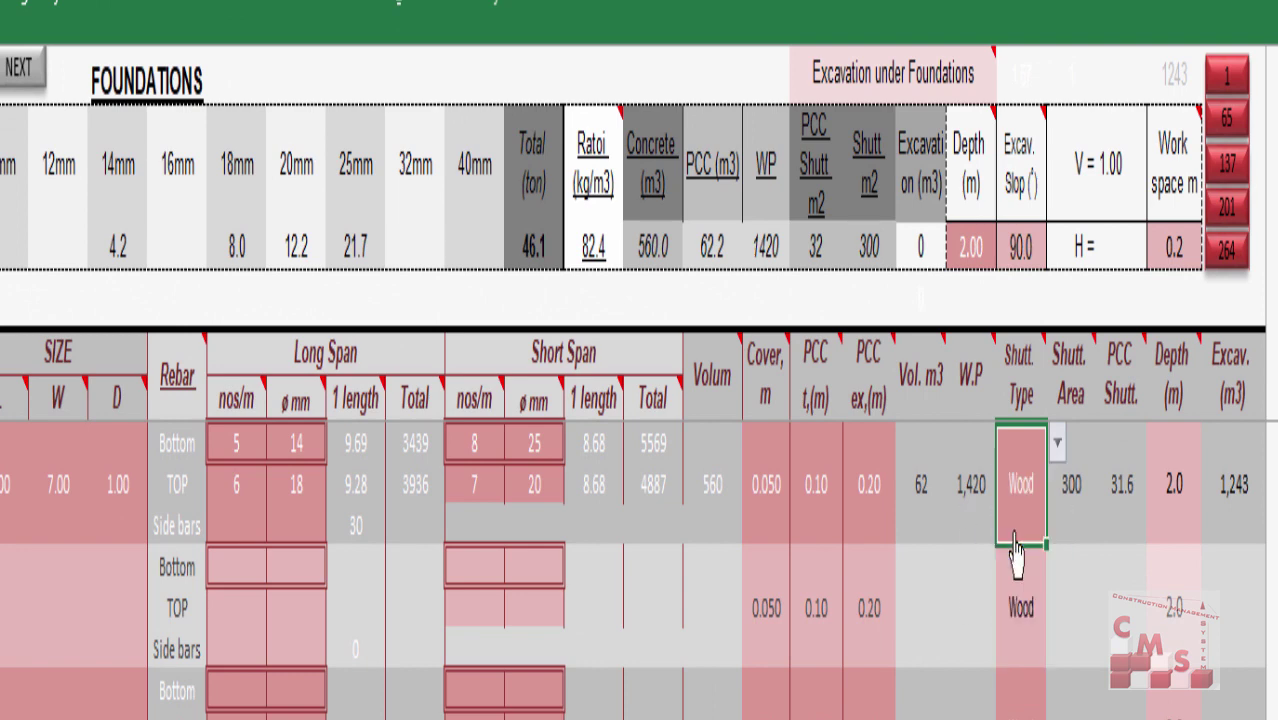
click(919, 245)
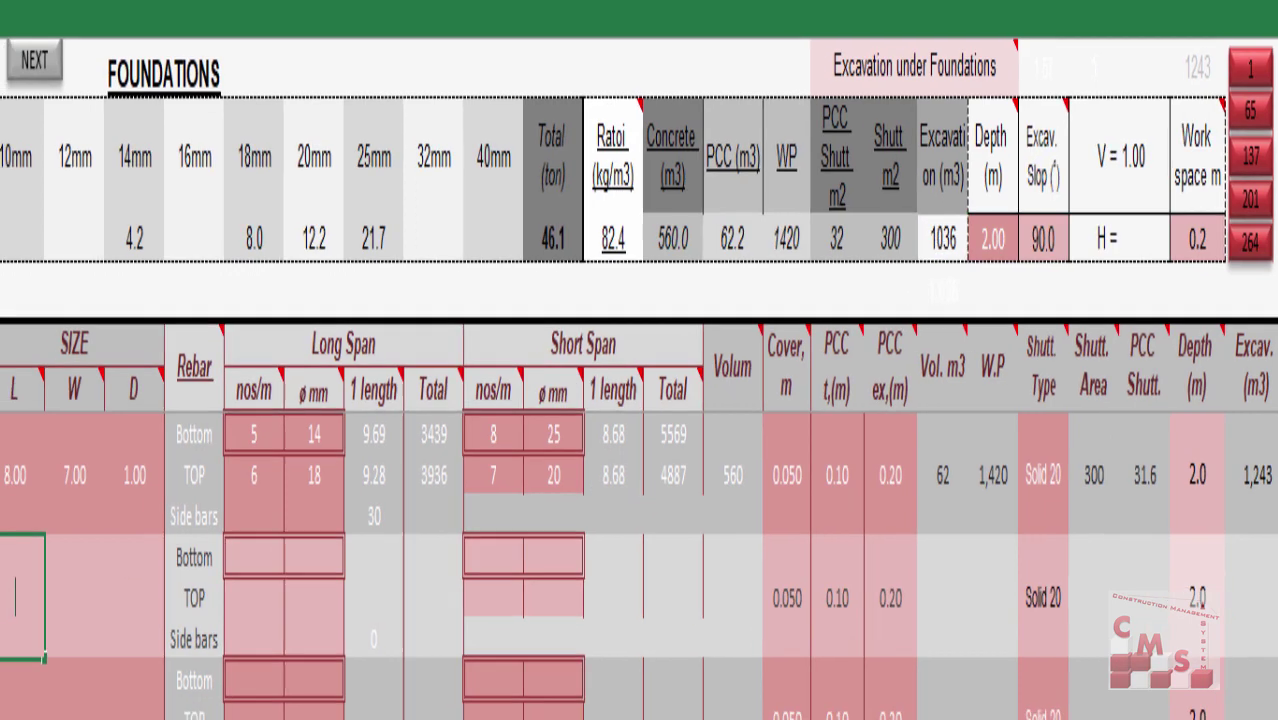
Enter the second foundation's length as 5 and width as 7.
click(3, 608)
text(5)
key(Tab)
text(7)
key(Tab)
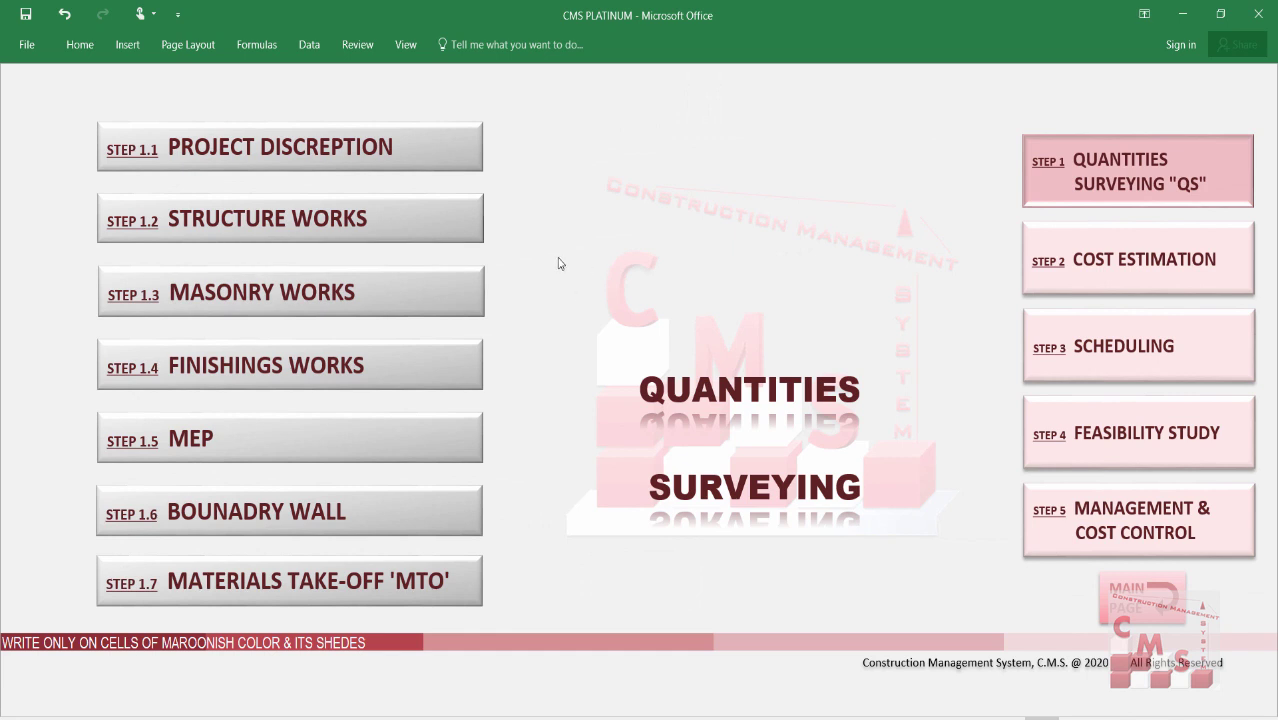
Open the ribs sheet under Structure Works, and go to the first length entry of rib type R 1.
click(191, 212)
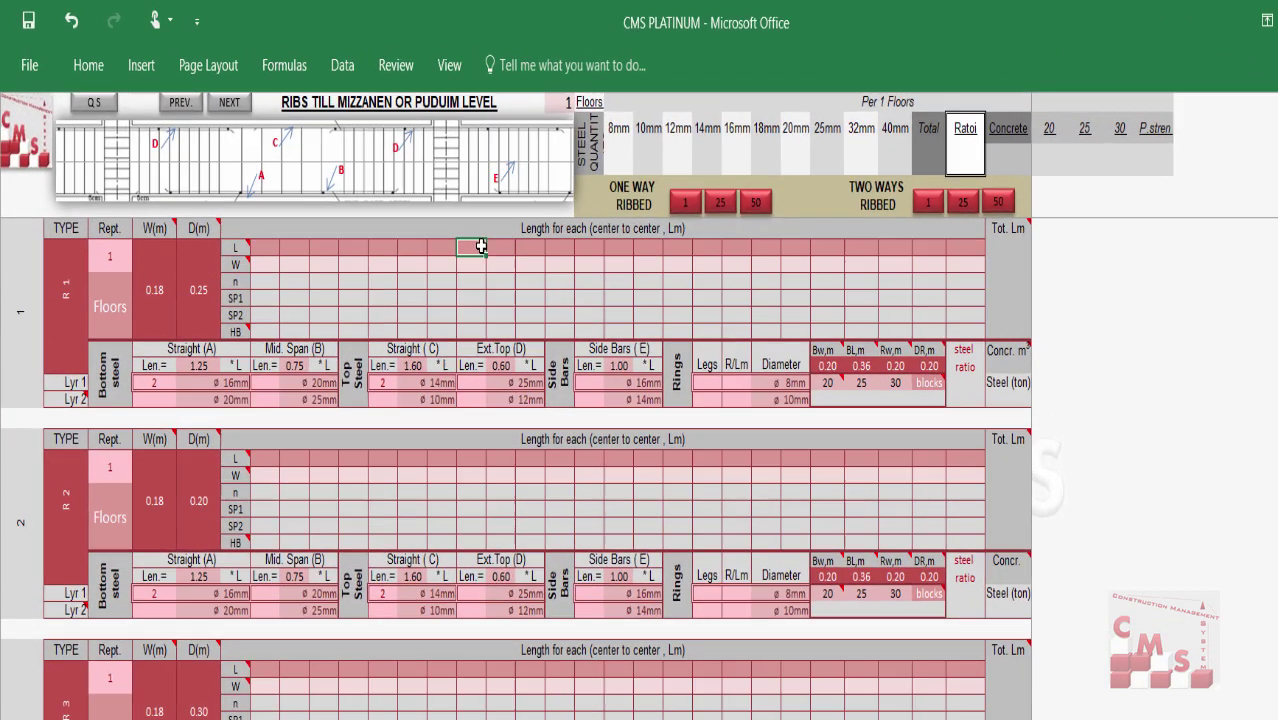
click(435, 169)
key(Home)
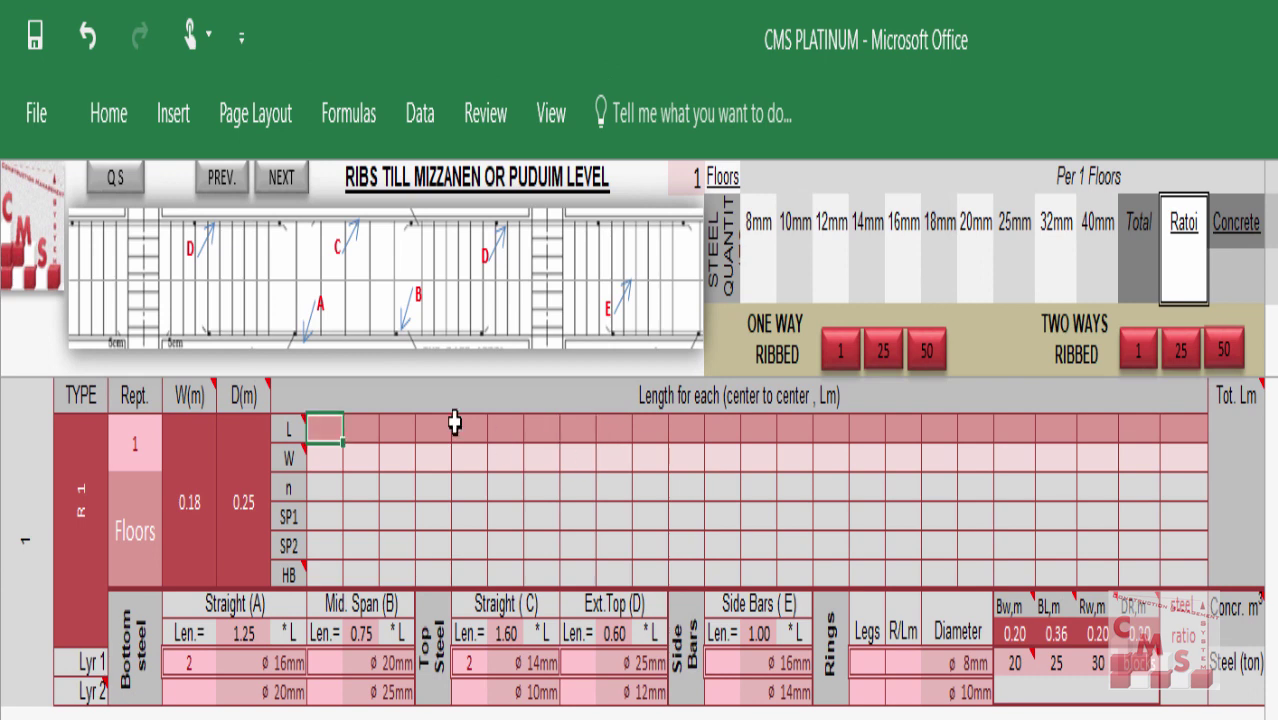
Give rib type R 1 a length of 5 and a width of 10, with rings of 2 legs and 6 R/Lm.
text(5)
key(Return)
text(10)
key(Return)
click(205, 660)
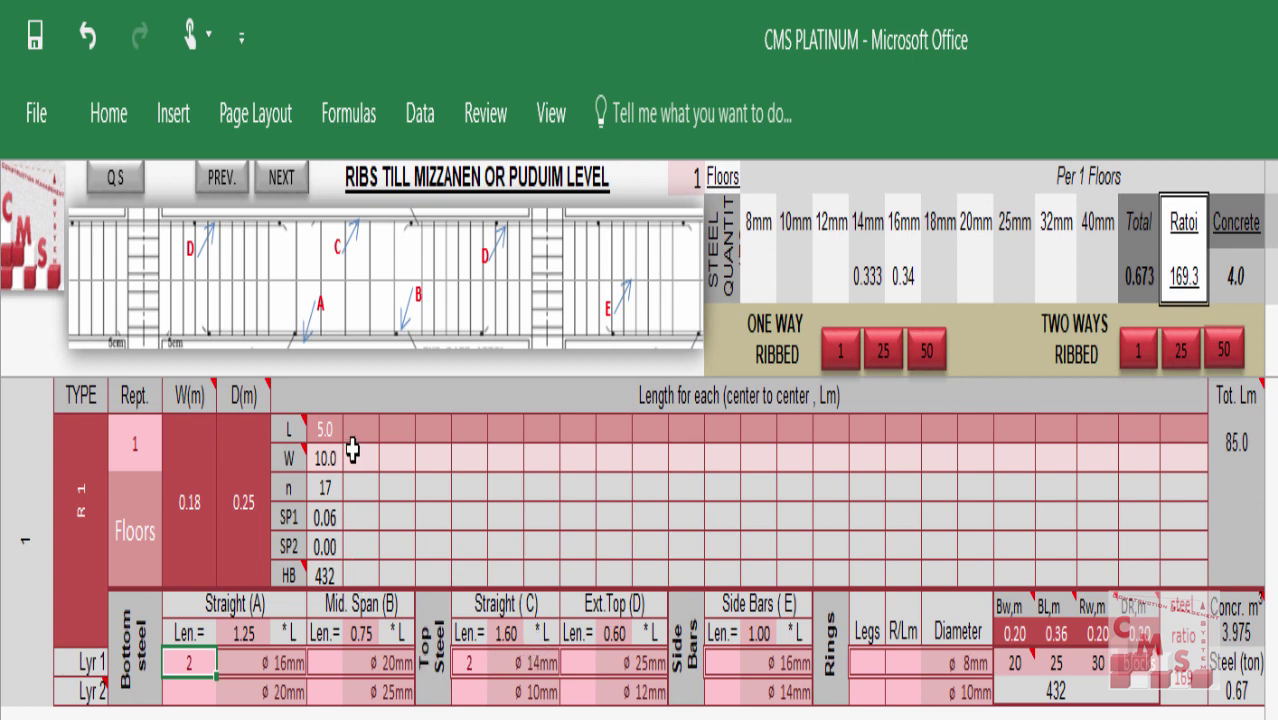
click(324, 488)
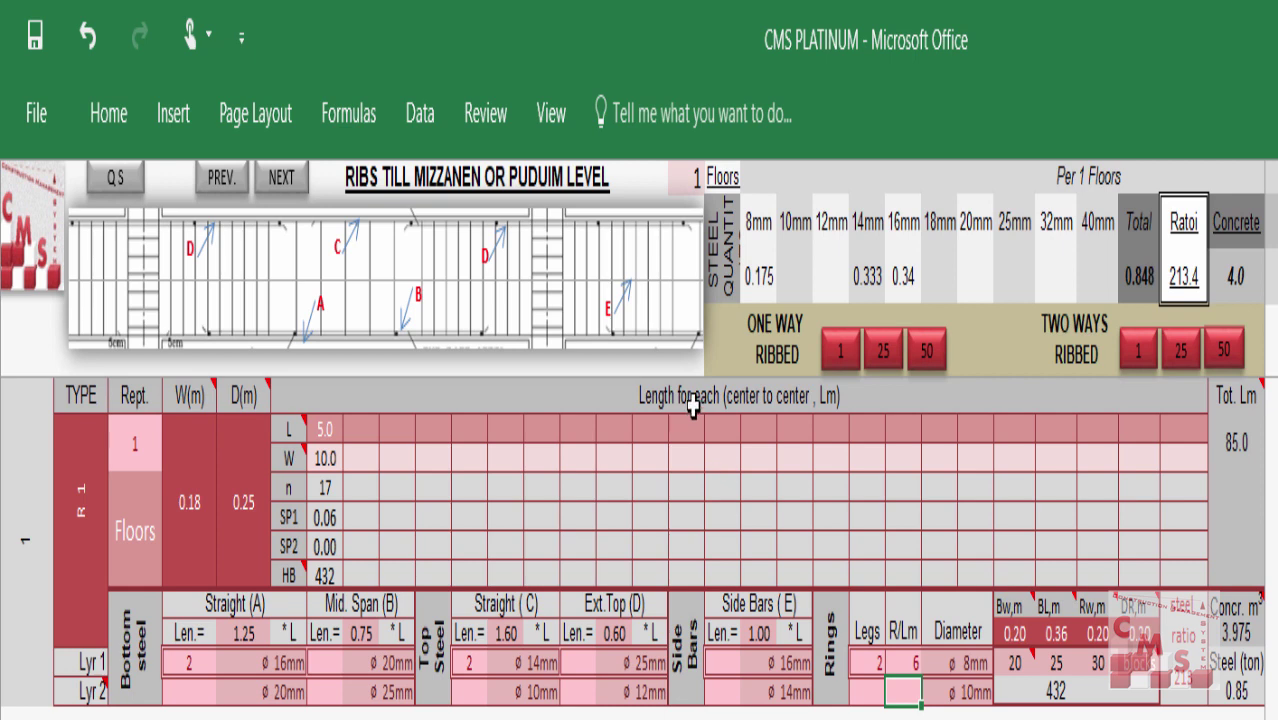
Check the ribs' steel quantities for 8, 14 and 16 mm bars, the total steel and the block count.
click(752, 285)
click(866, 283)
click(898, 282)
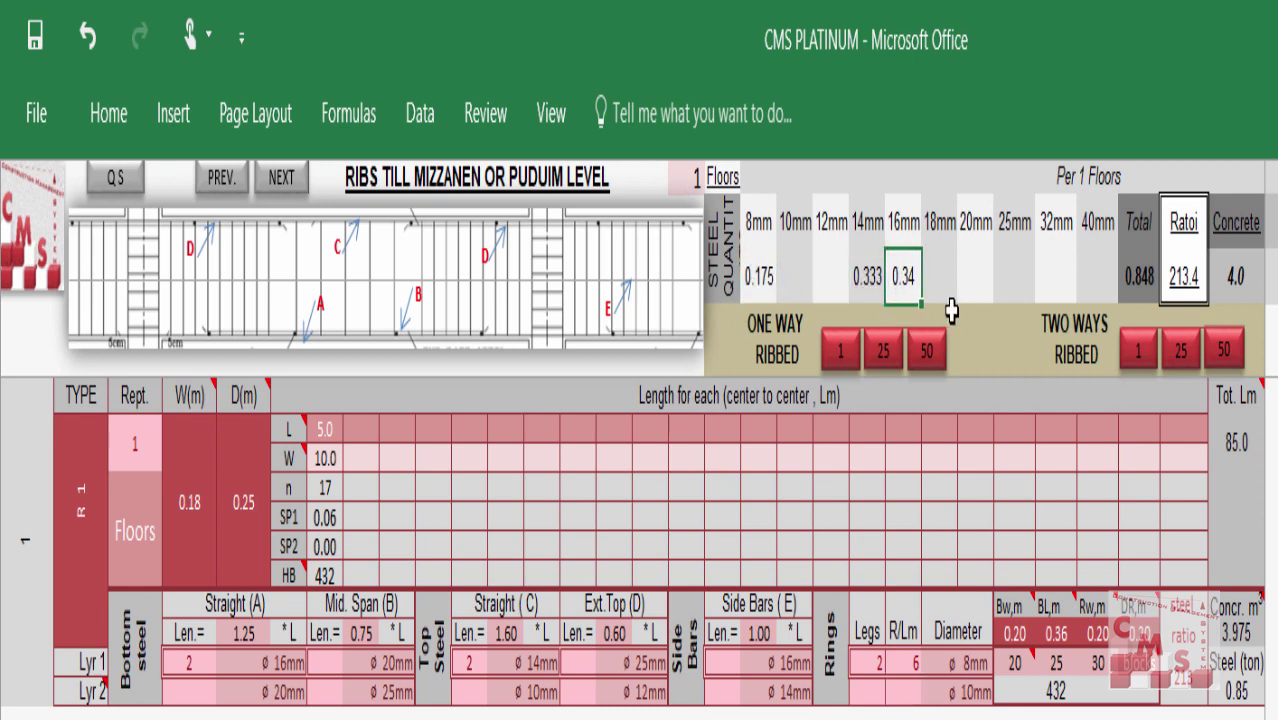
click(1146, 285)
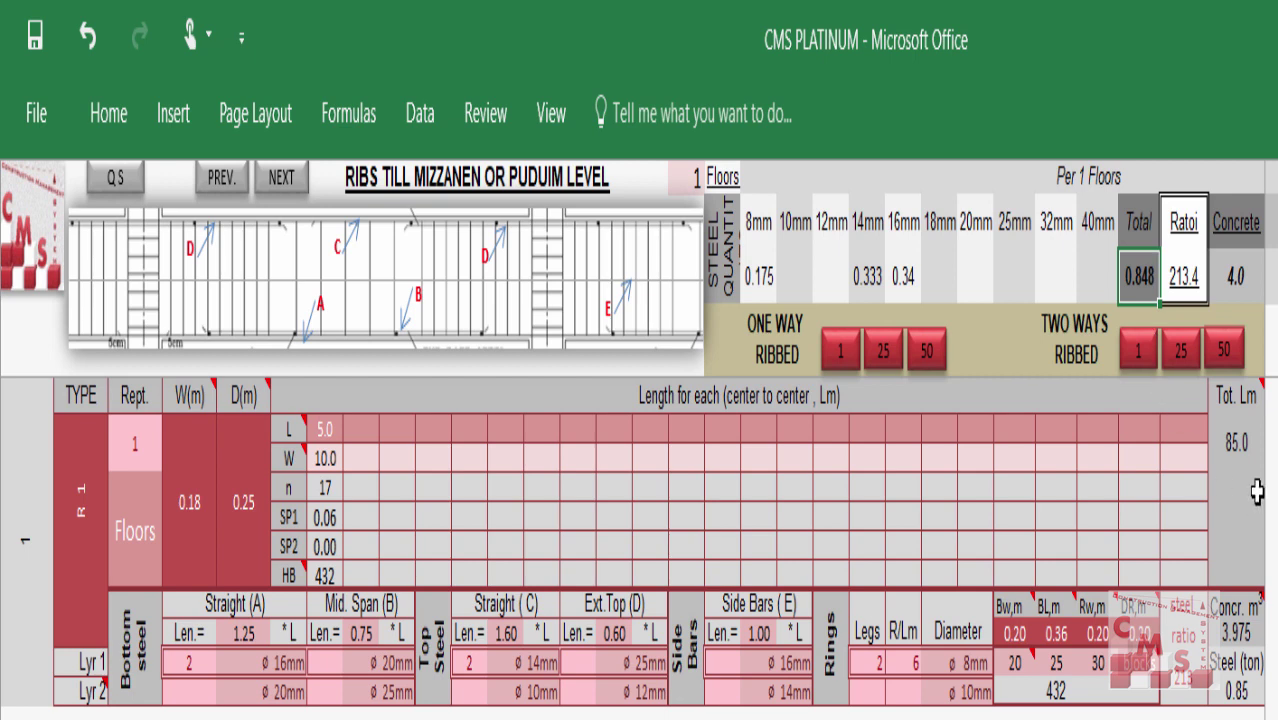
click(1057, 689)
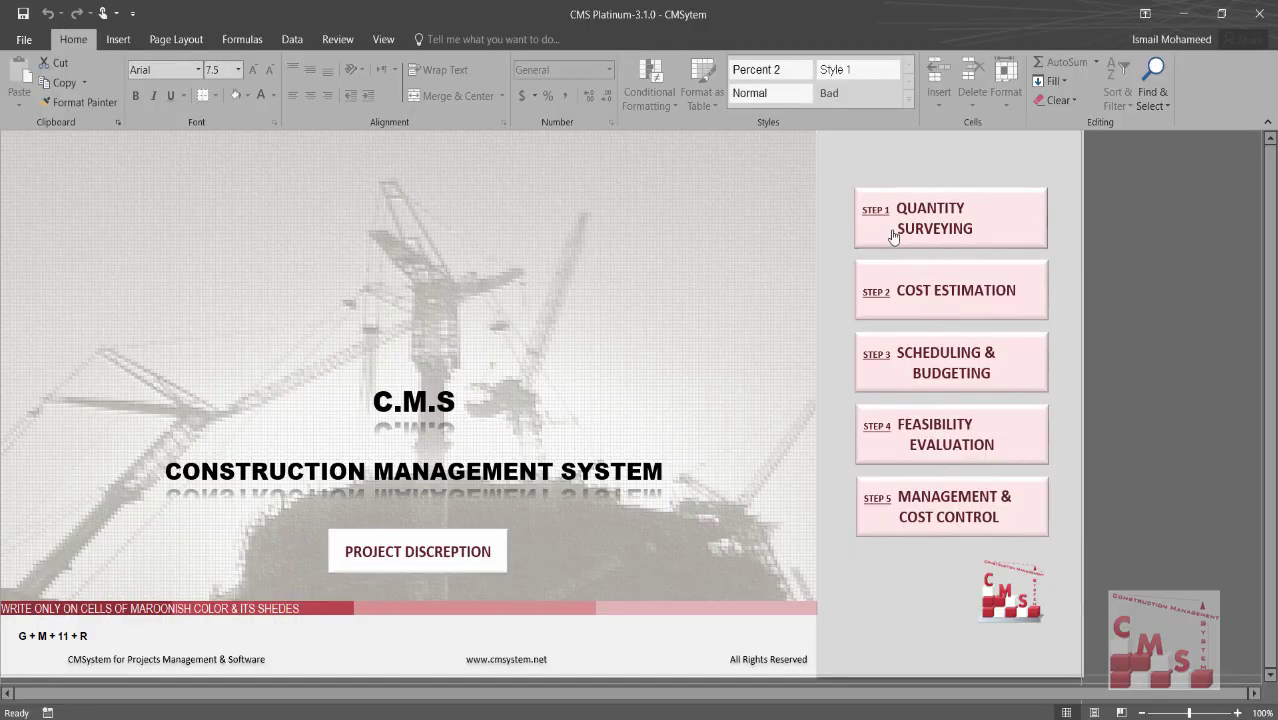
Open the Materials Take-Off from Quantity Surveying, and examine the steel quantities by diameter, the strap beams row and the overall total.
click(890, 237)
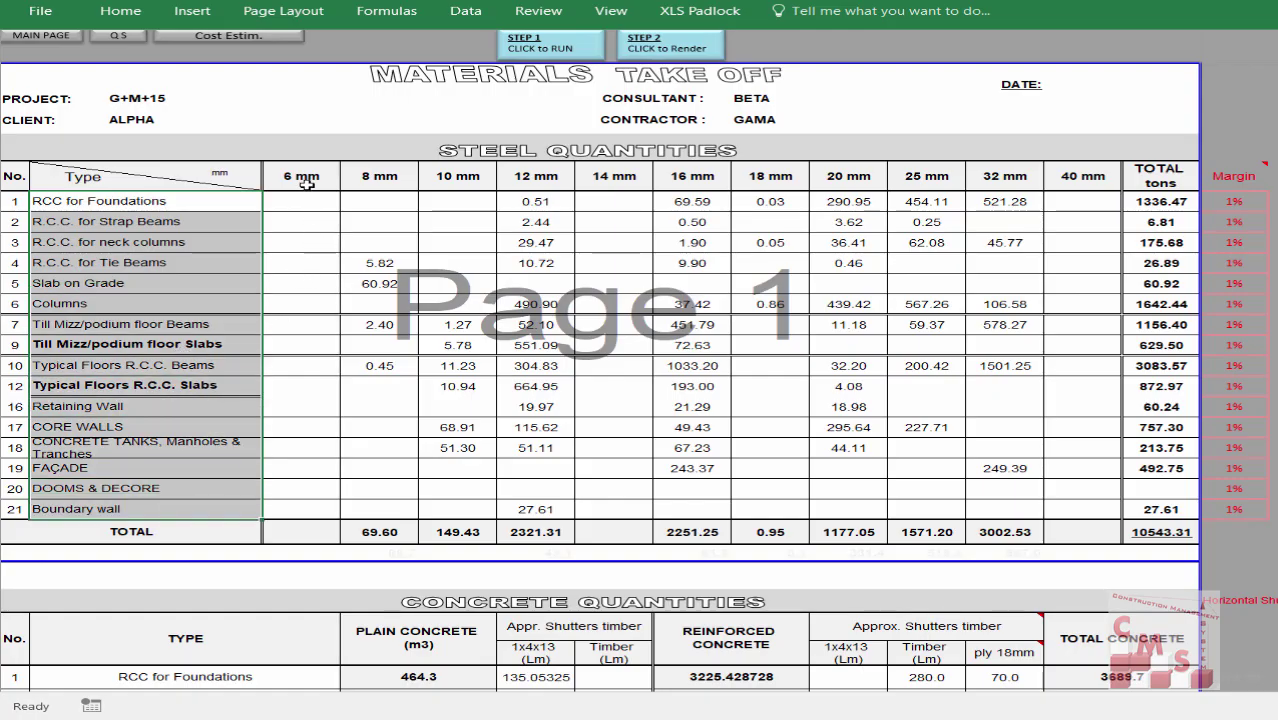
click(309, 189)
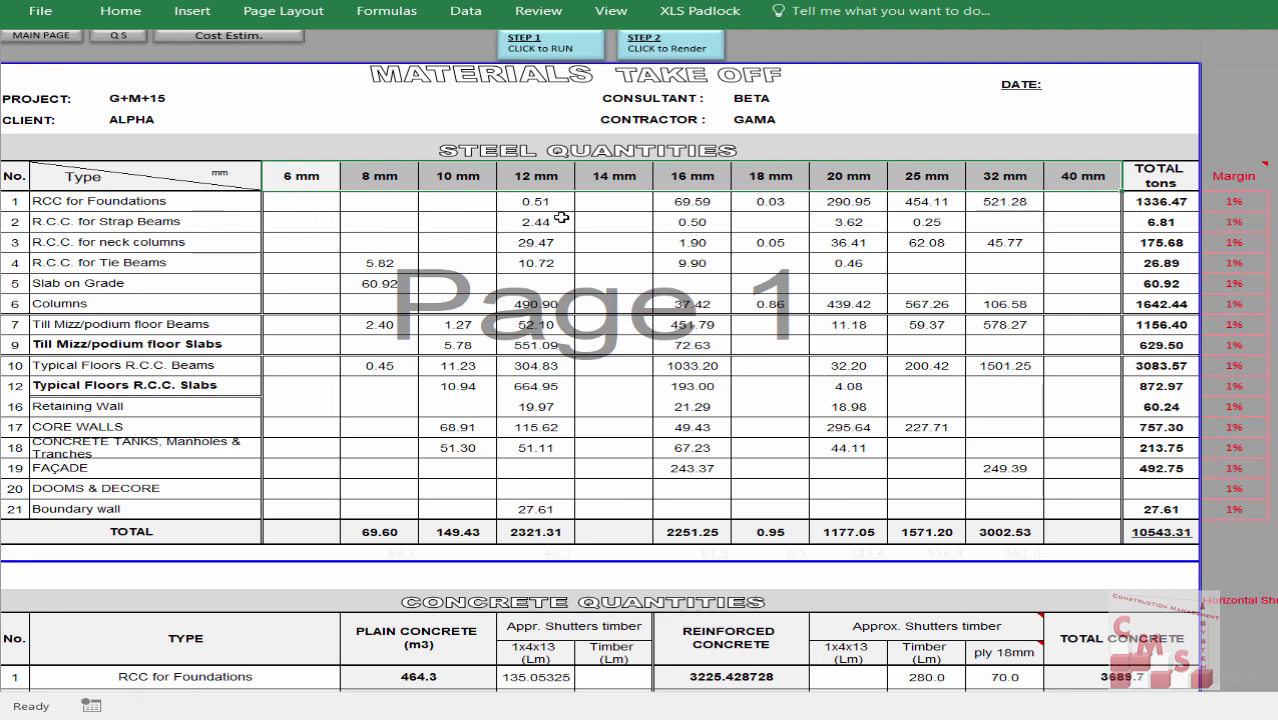
drag(50, 222, 1195, 221)
click(692, 221)
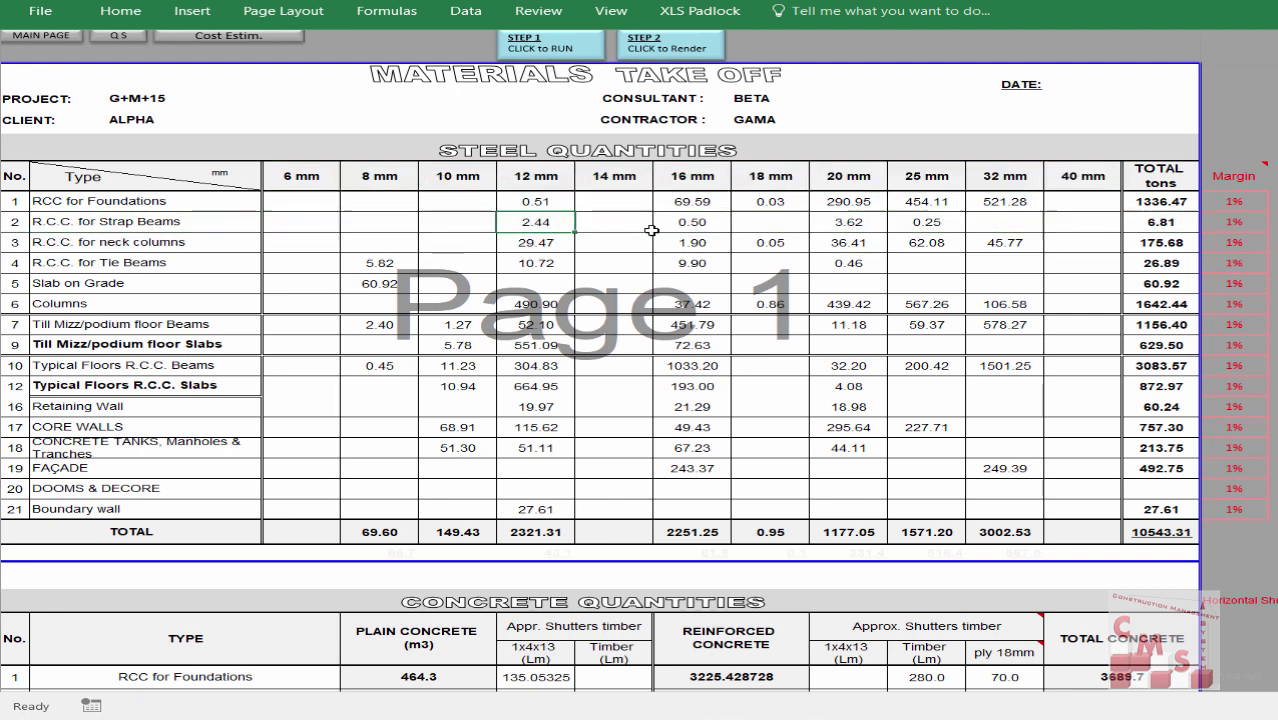
click(848, 221)
click(1157, 222)
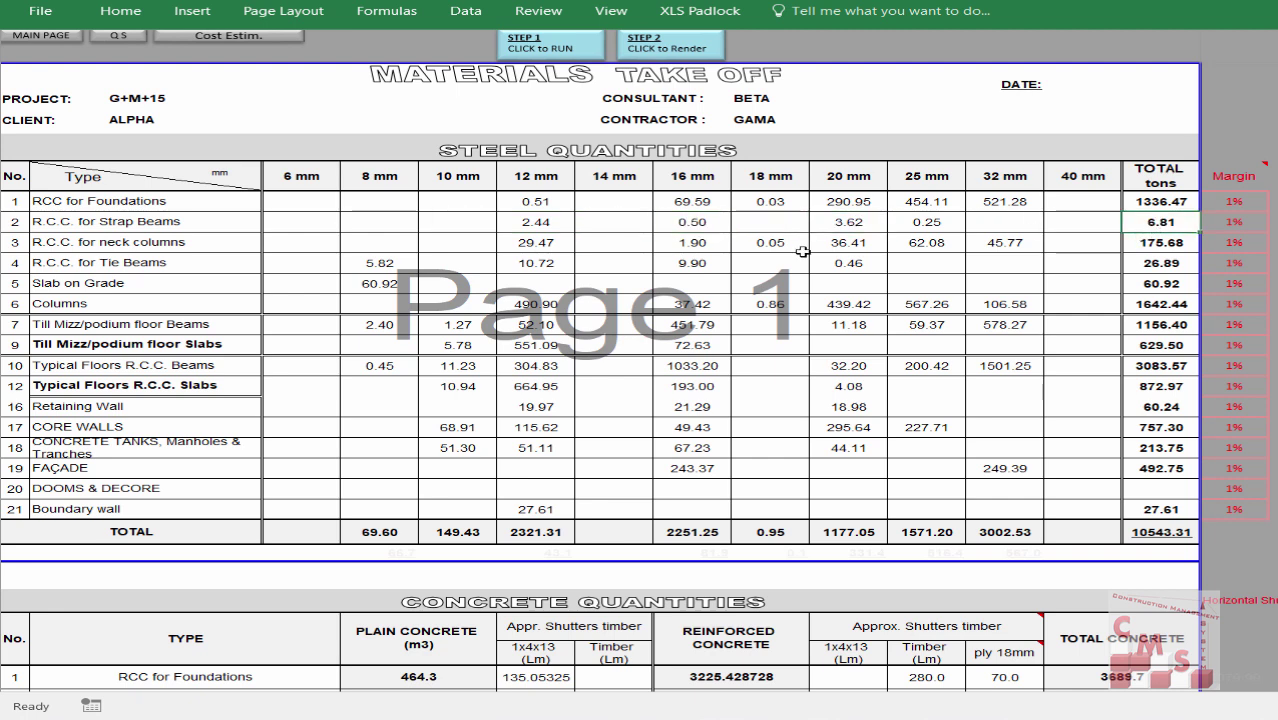
click(927, 224)
click(856, 227)
click(692, 221)
click(538, 224)
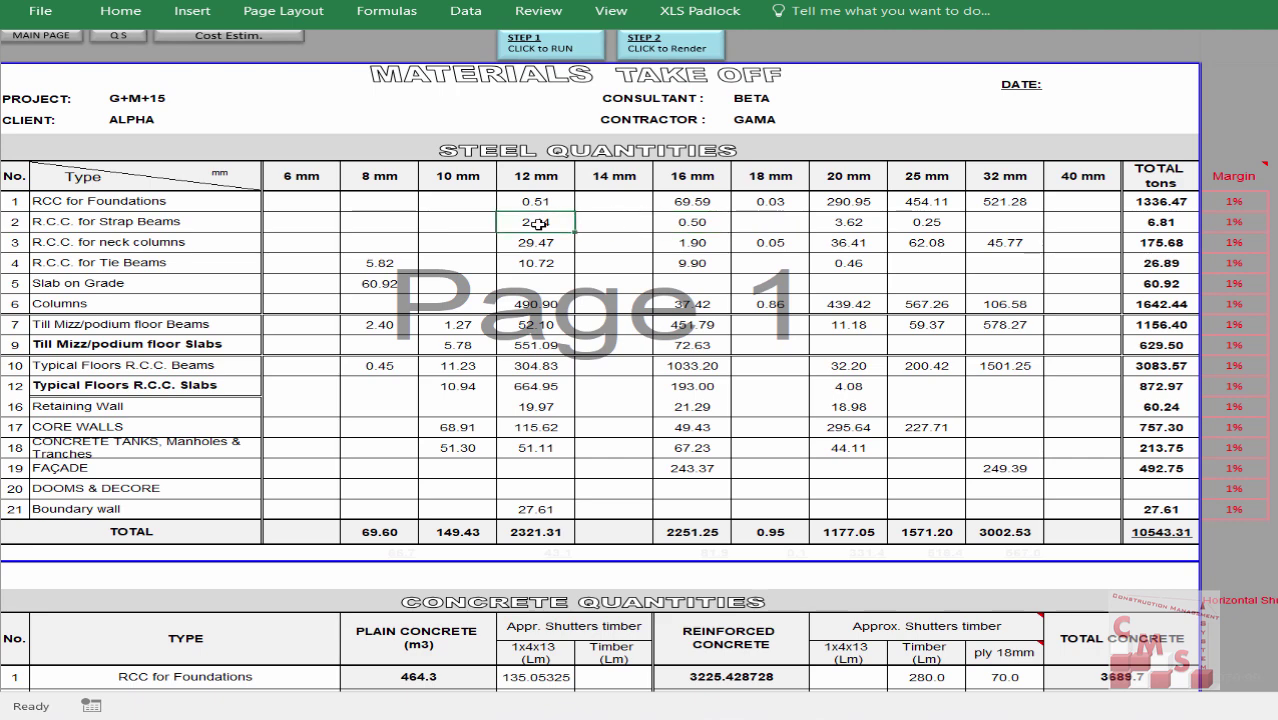
click(1183, 537)
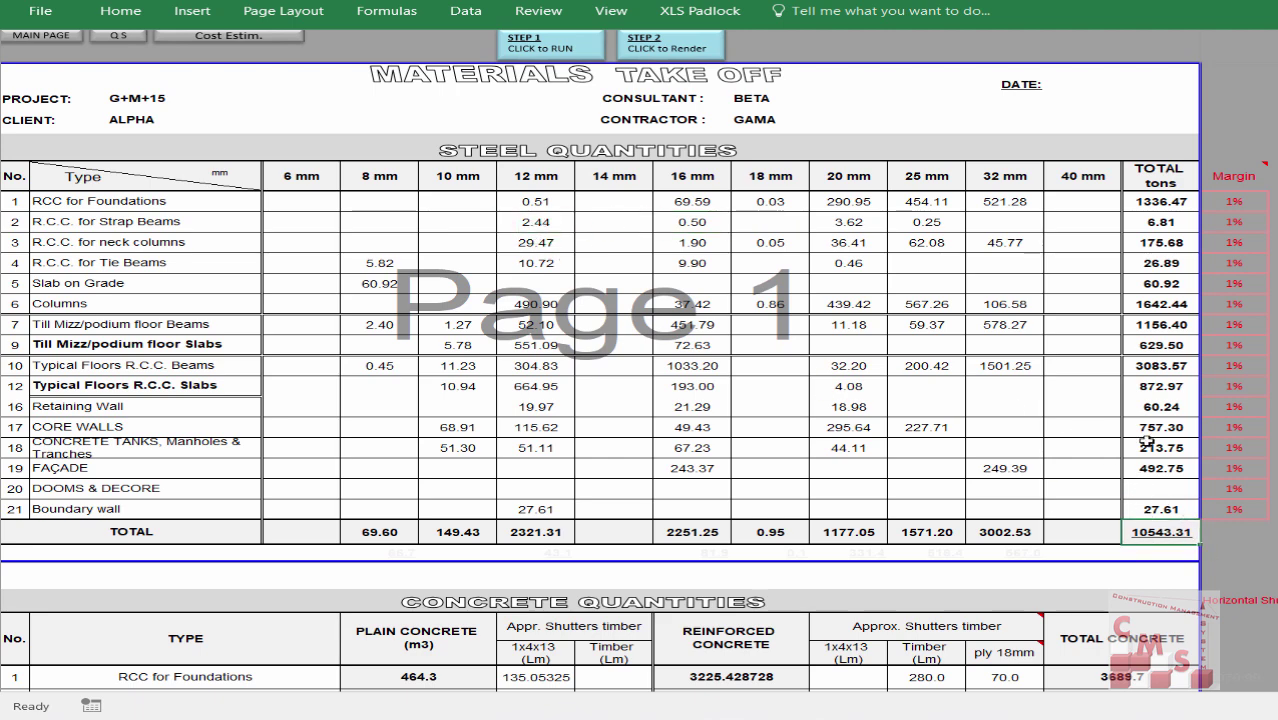
Review the Concrete Quantities table, covering the element types and their reinforced concrete volumes.
scroll(727, 343, down, 5)
scroll(727, 343, down, 1)
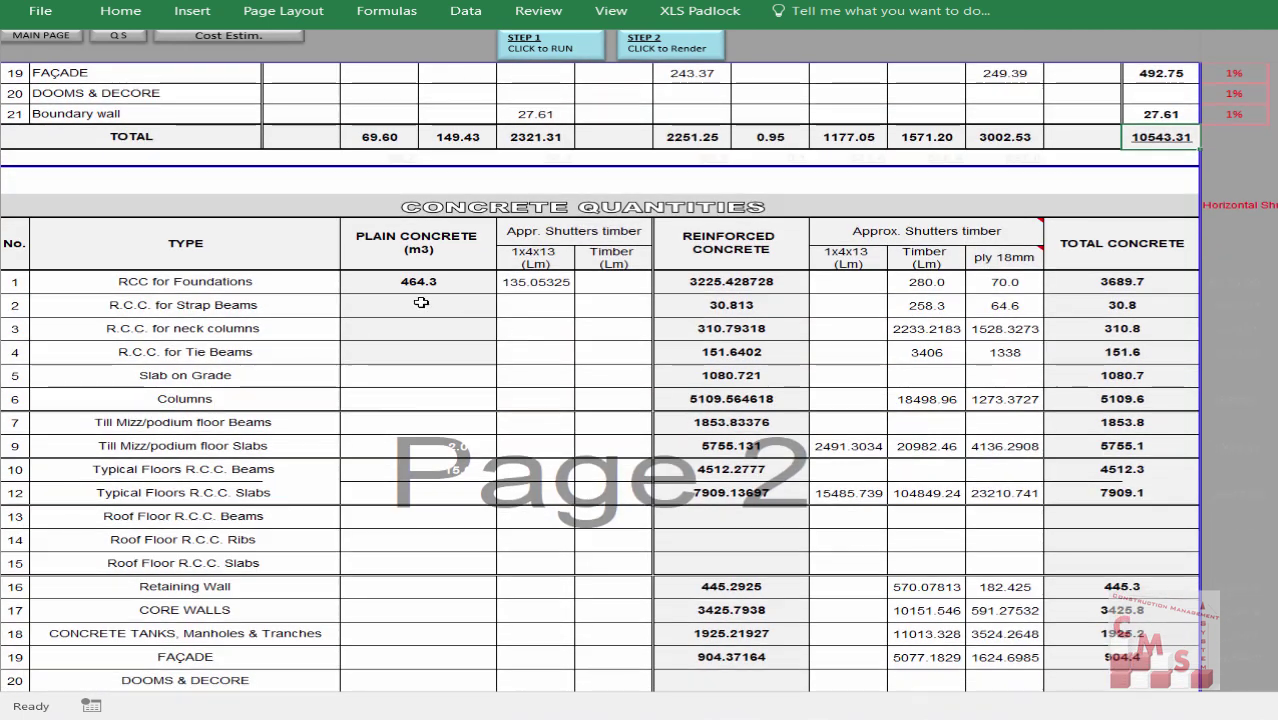
drag(185, 282, 185, 586)
drag(733, 290, 716, 484)
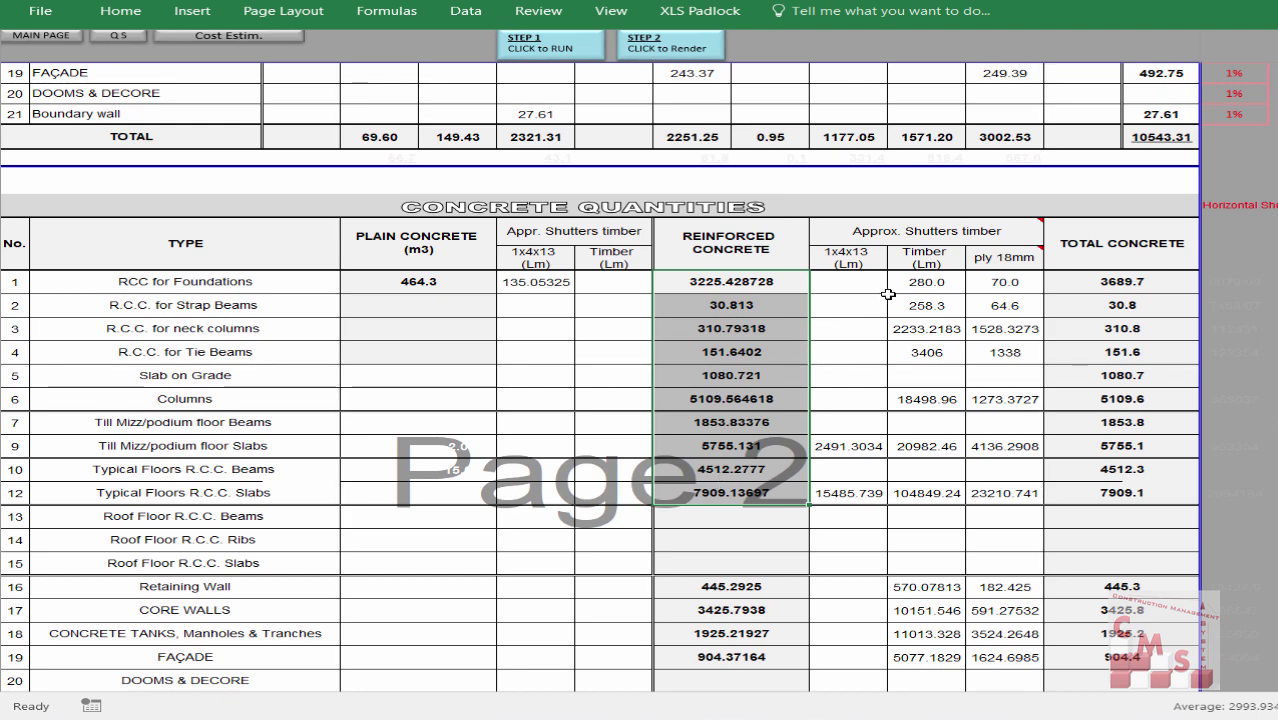
Examine the approximate shutters timber and plywood quantities for reinforced concrete, including their totals and consumed amounts.
drag(913, 232, 915, 635)
drag(946, 240, 940, 700)
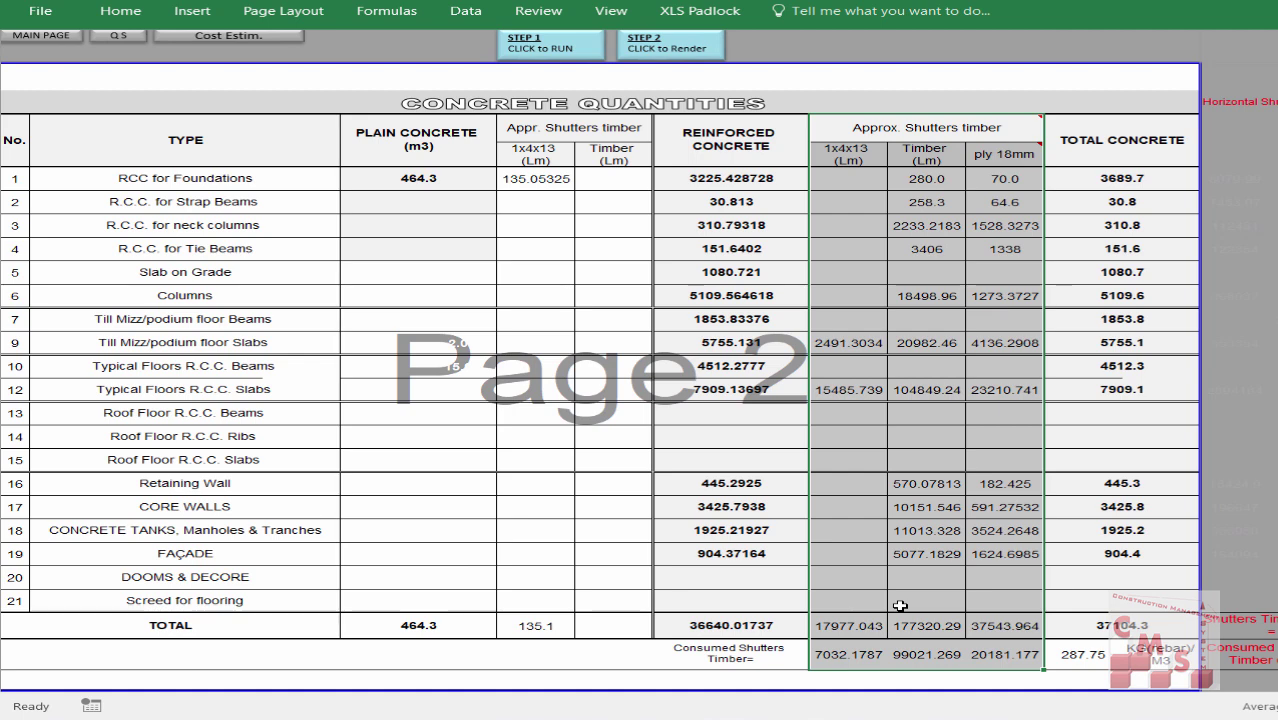
Open Masonry Works from Quantity Surveying and enter a wall length of 200 for the Hollow 20 blocks in floor row 1.
click(40, 35)
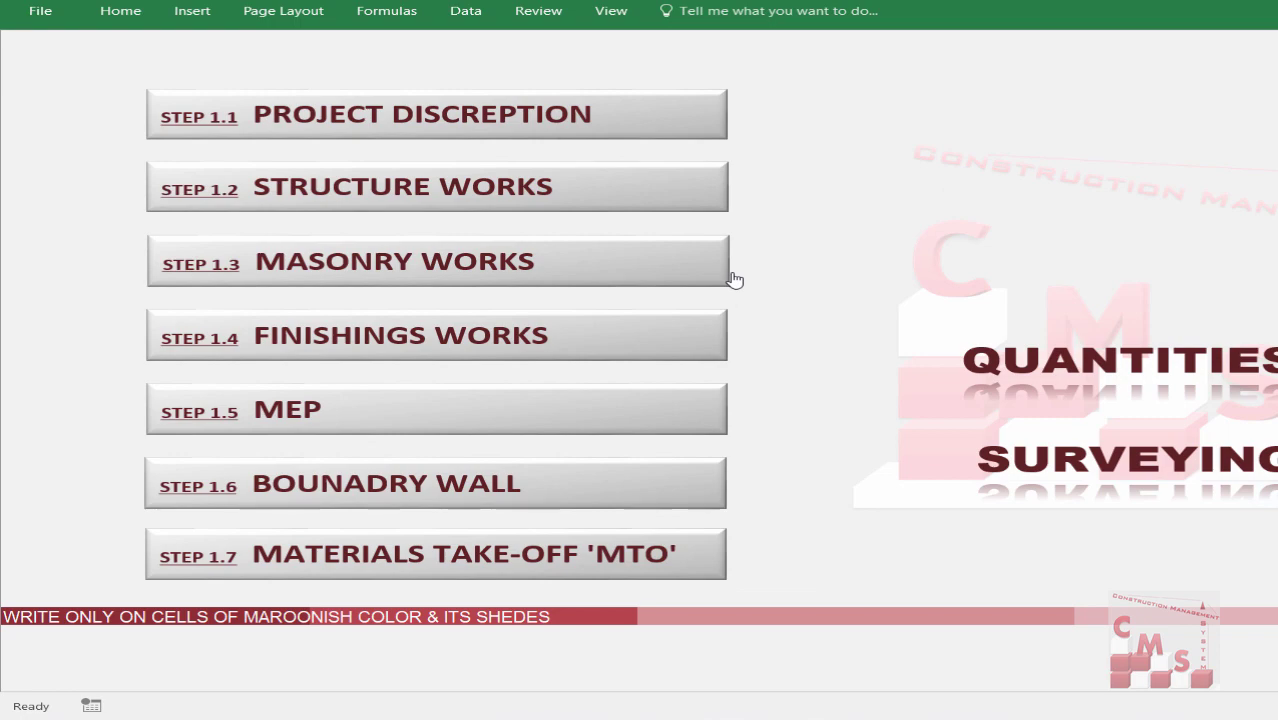
click(657, 277)
click(657, 277)
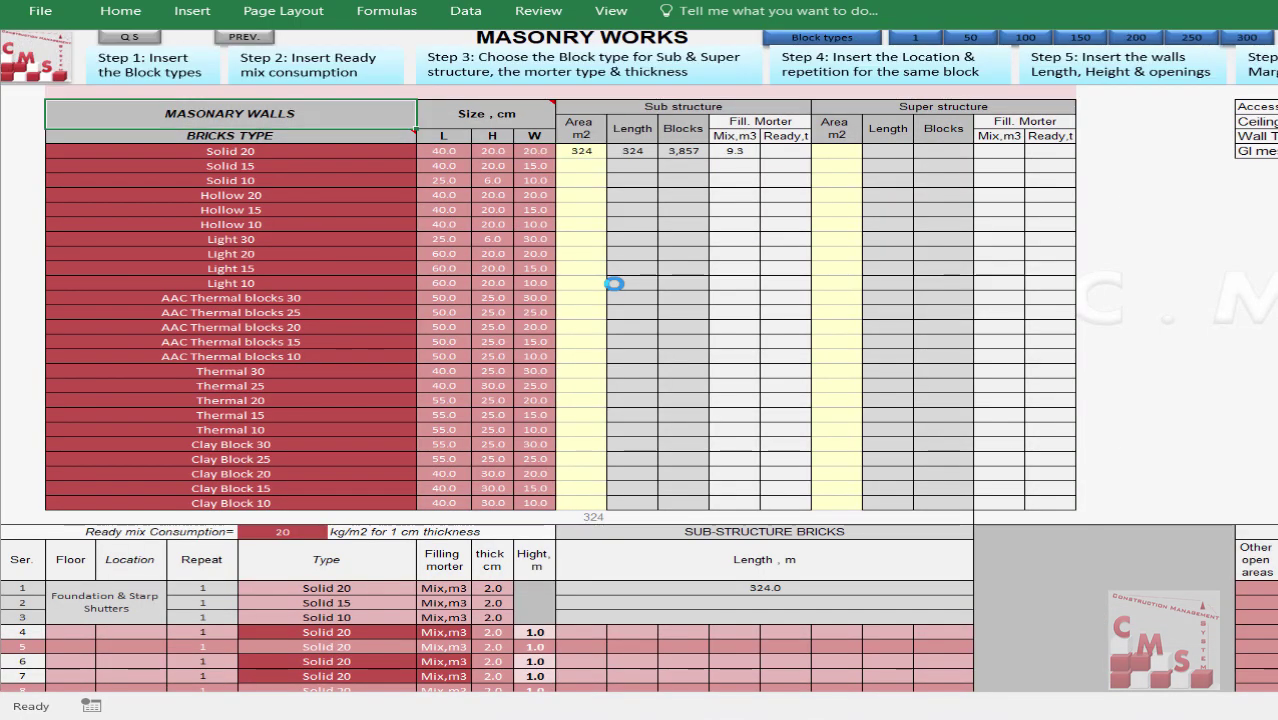
scroll(537, 482, down, 8)
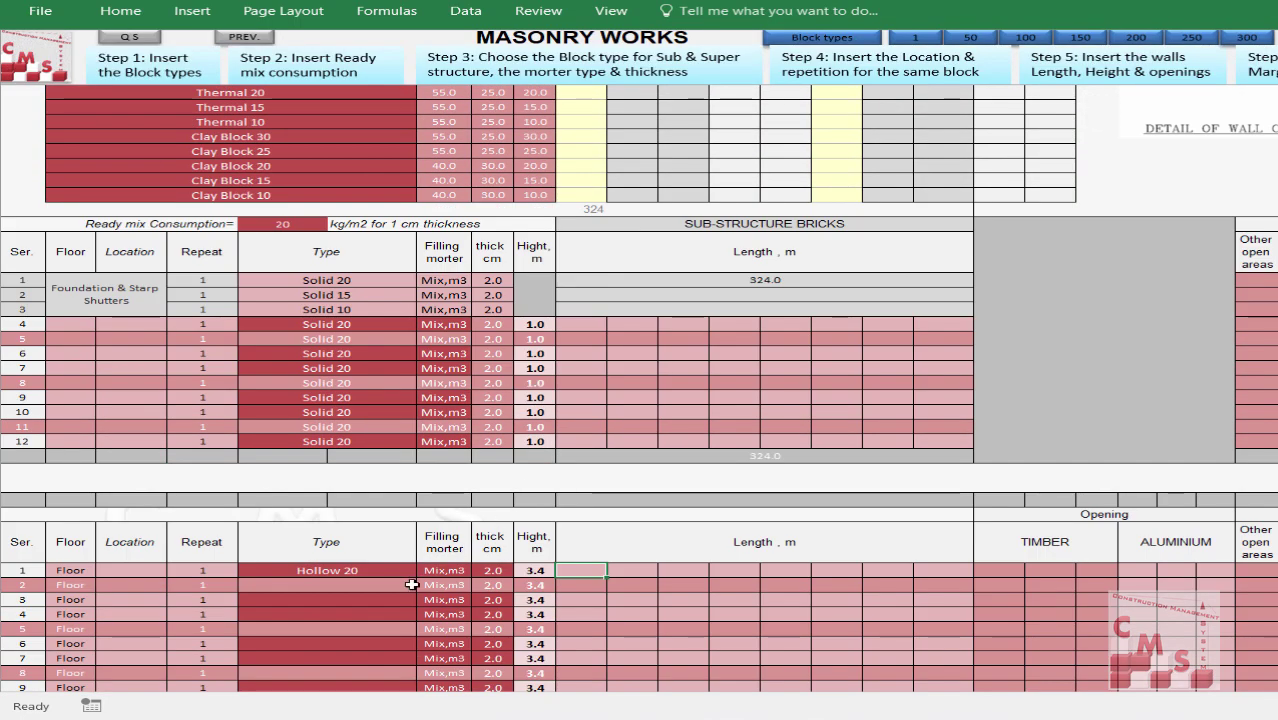
click(534, 570)
key(Right)
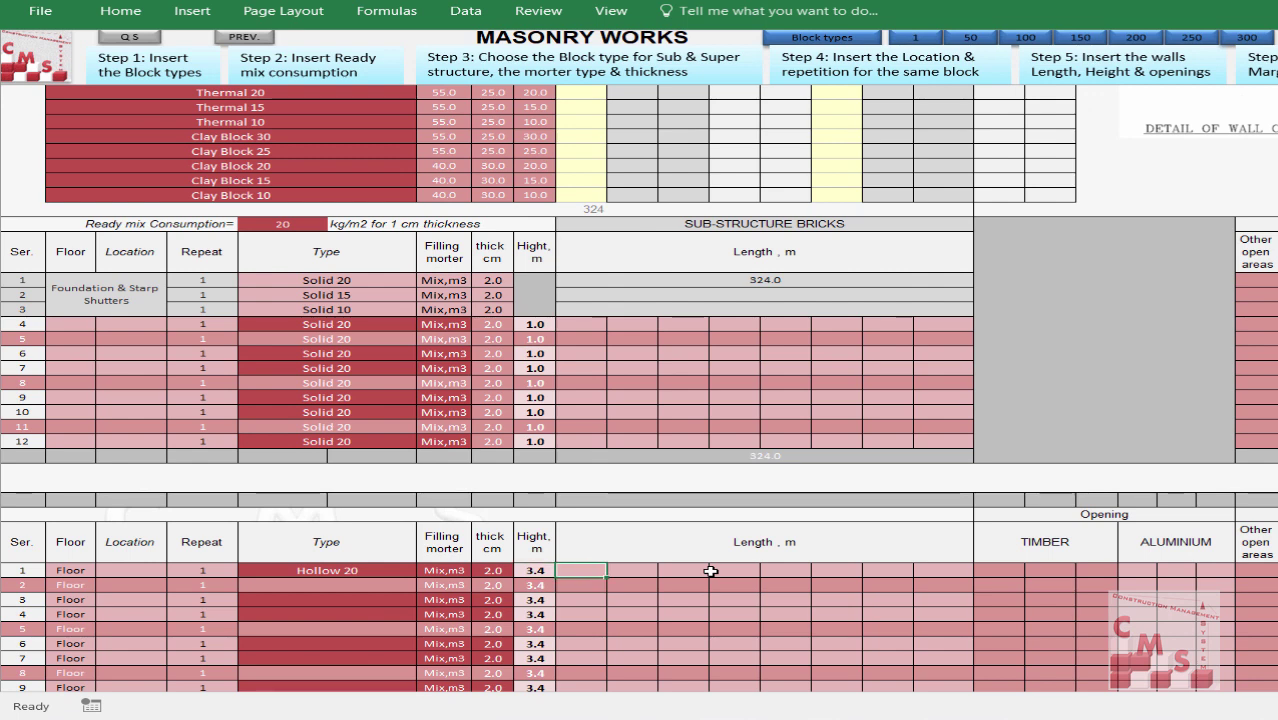
text(200)
key(Return)
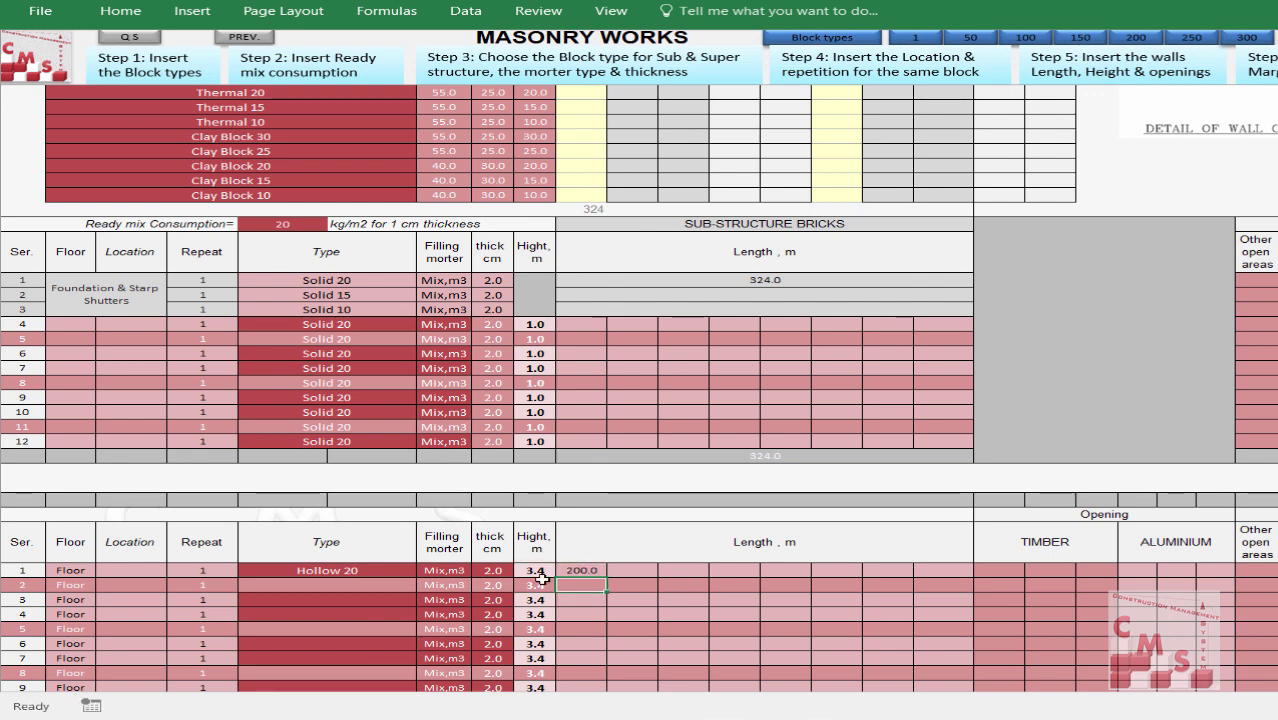
Set floor row 2 to AAC Thermal blocks 30 with a wall length of 250 and Ready,t as the filling mortar.
click(367, 587)
click(426, 585)
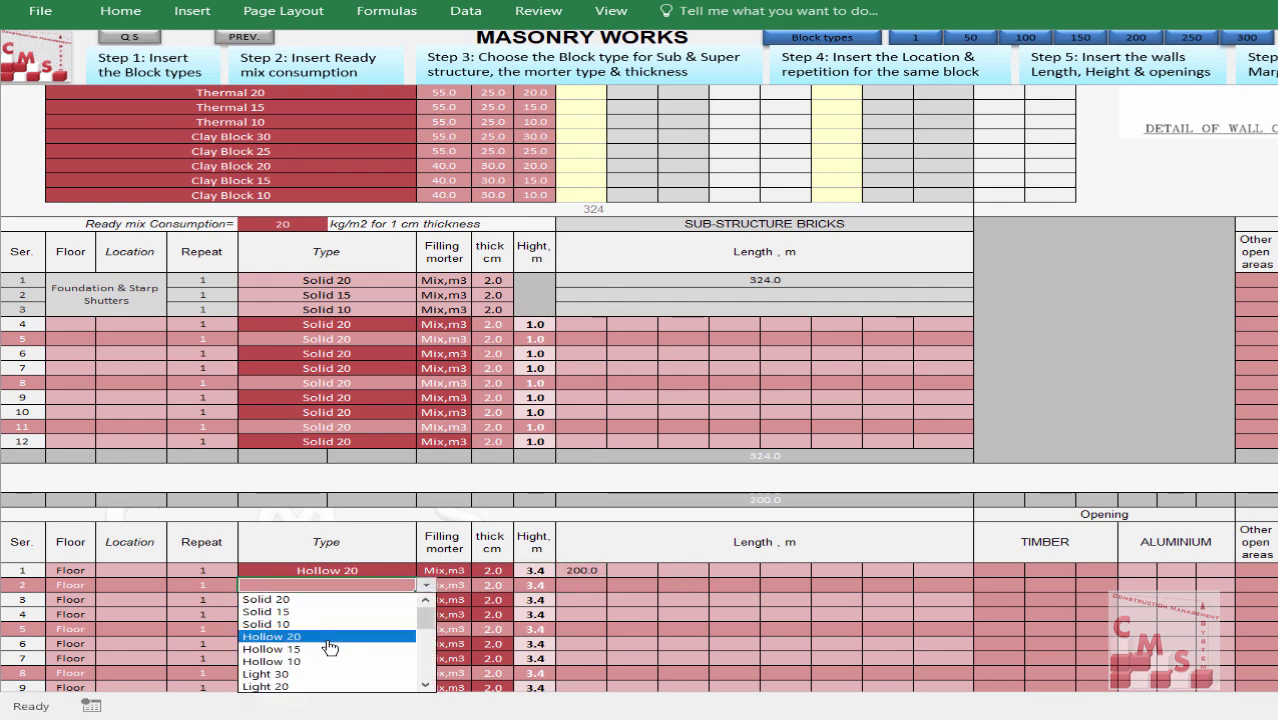
drag(422, 610, 422, 658)
click(400, 628)
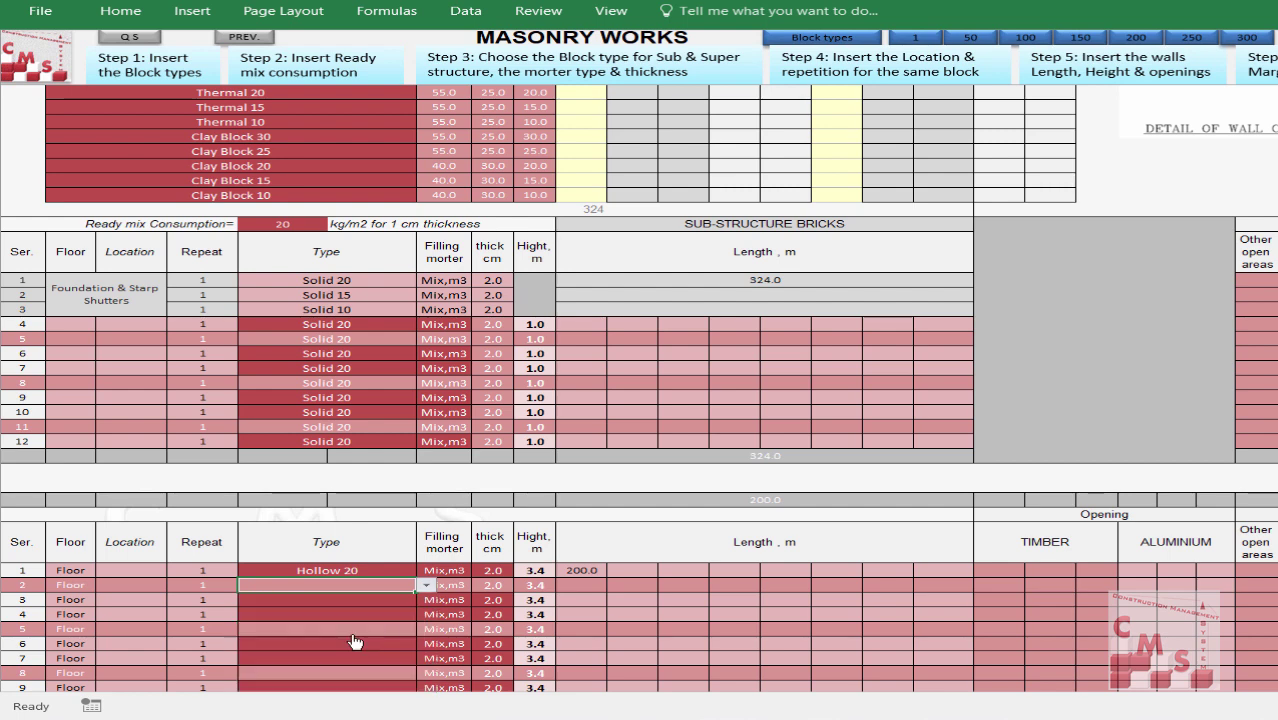
click(582, 585)
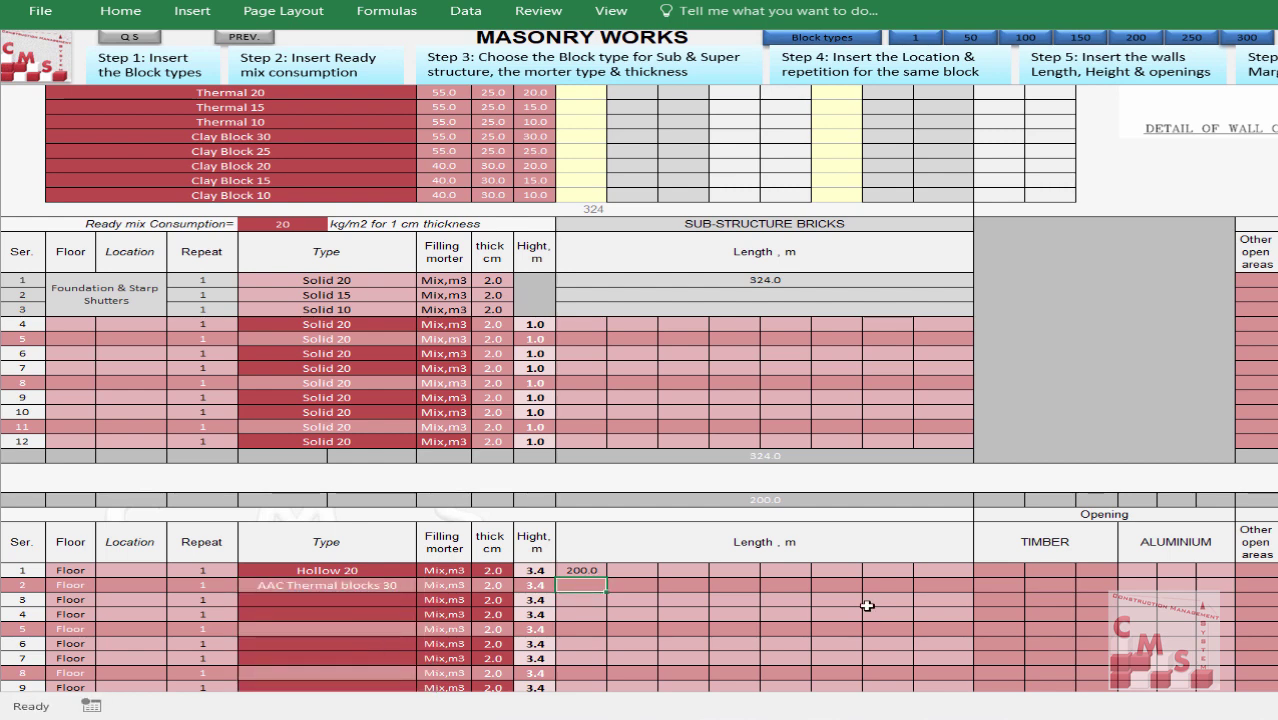
text(250)
key(Return)
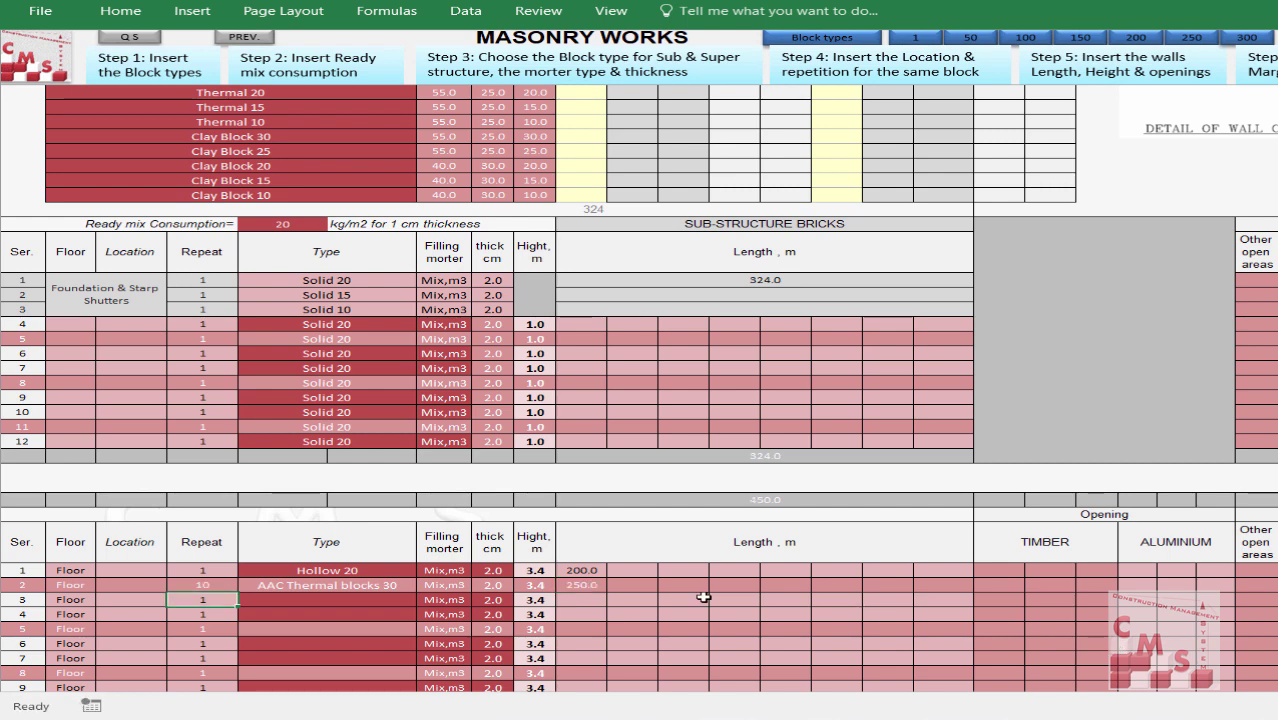
click(443, 585)
click(481, 585)
click(478, 616)
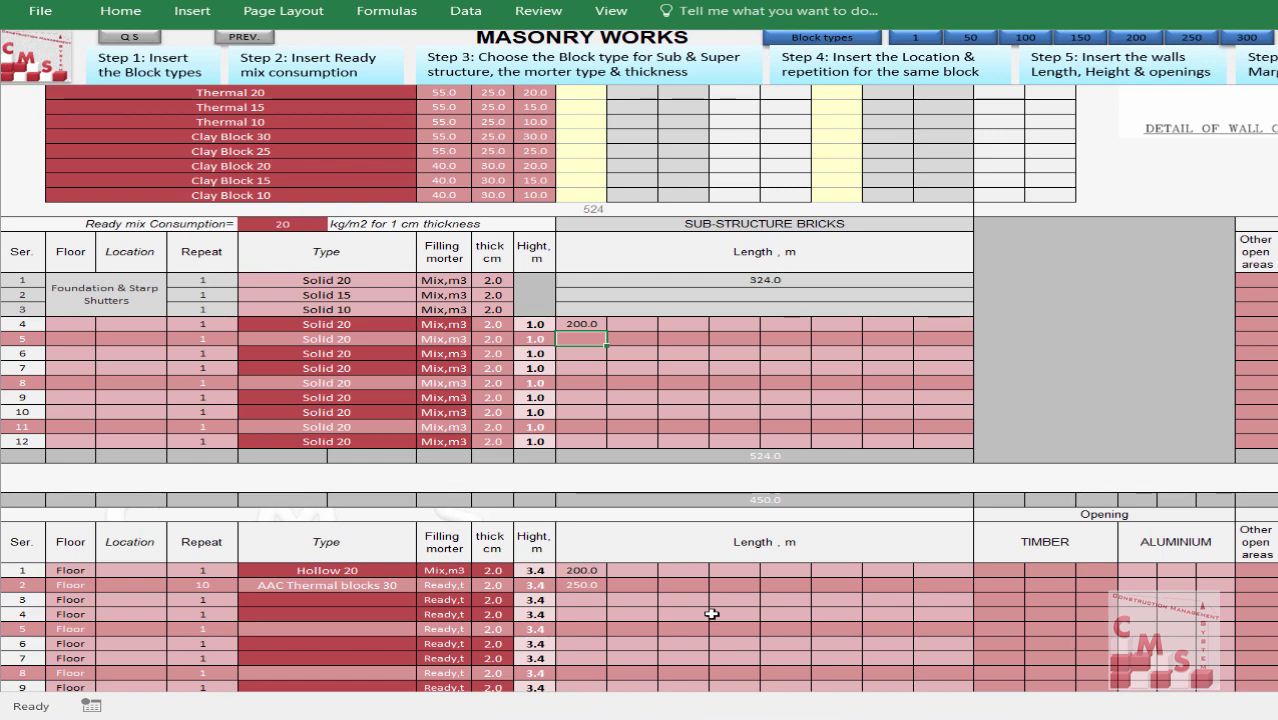
Review the masonry summary's areas, lengths, block counts and filling mortar for Solid 20, Hollow 20 and AAC Thermal blocks 30.
scroll(711, 614, up, 7)
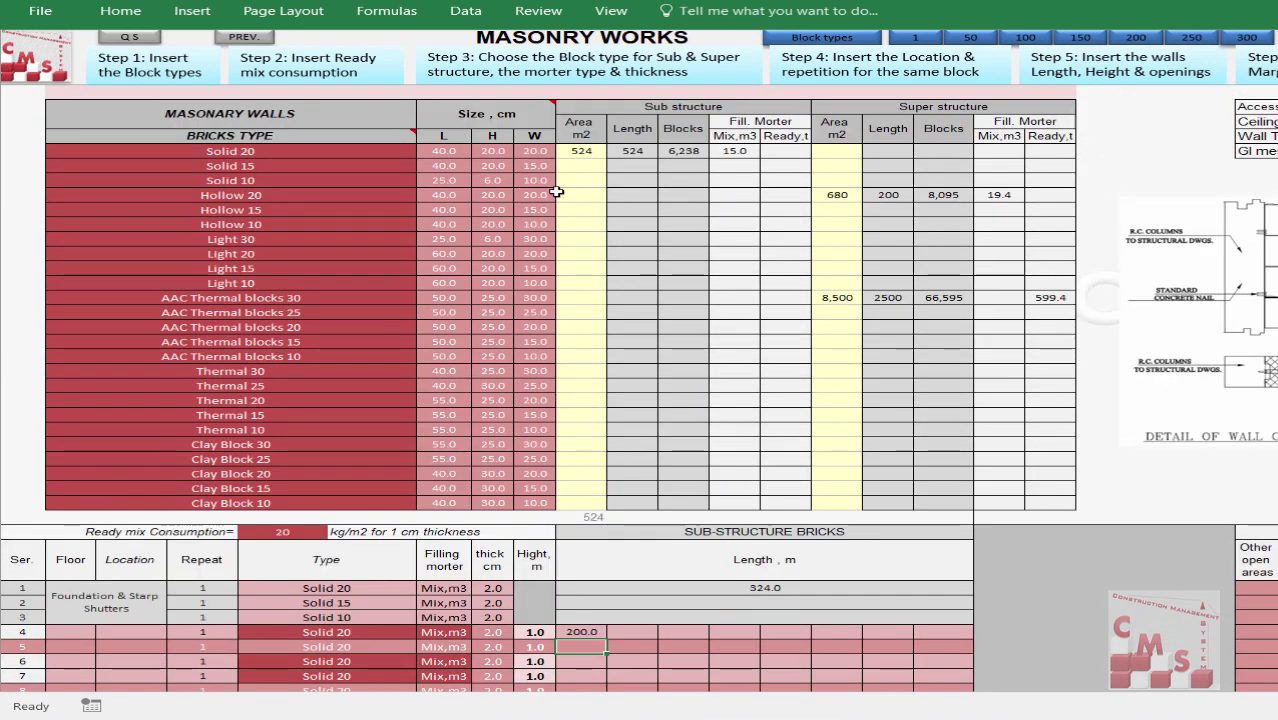
click(580, 152)
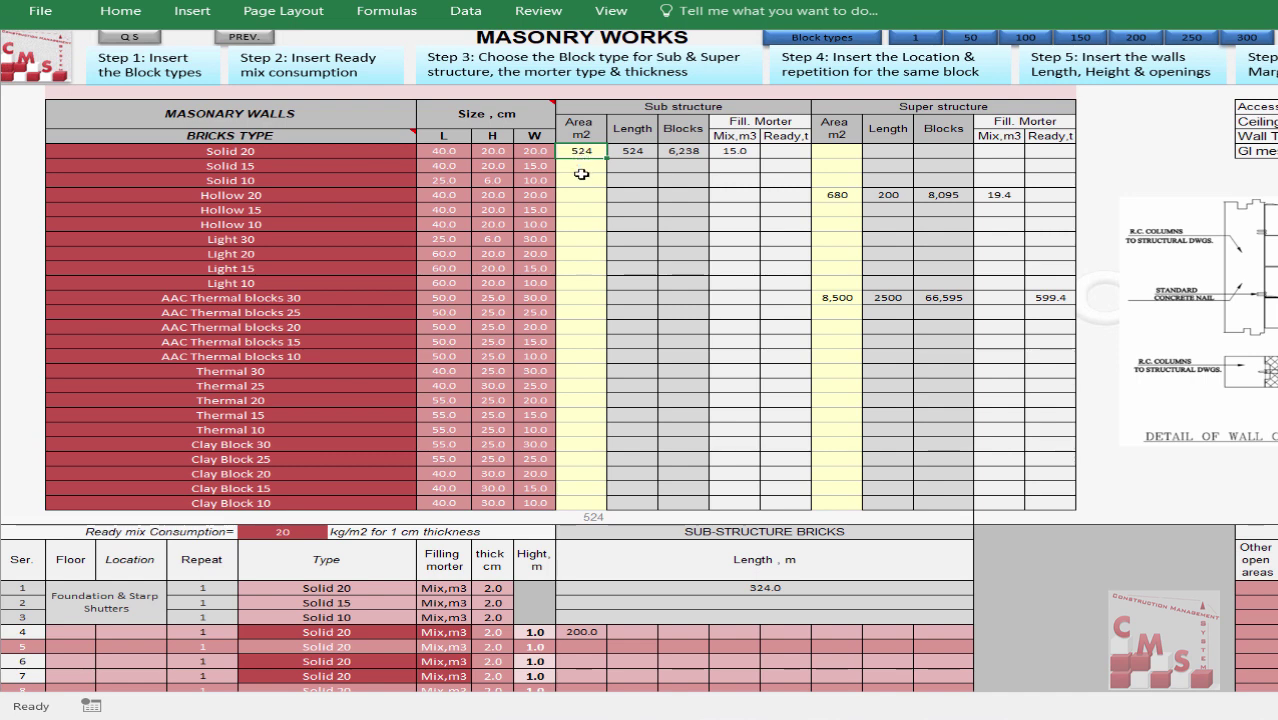
click(702, 162)
click(700, 152)
click(736, 150)
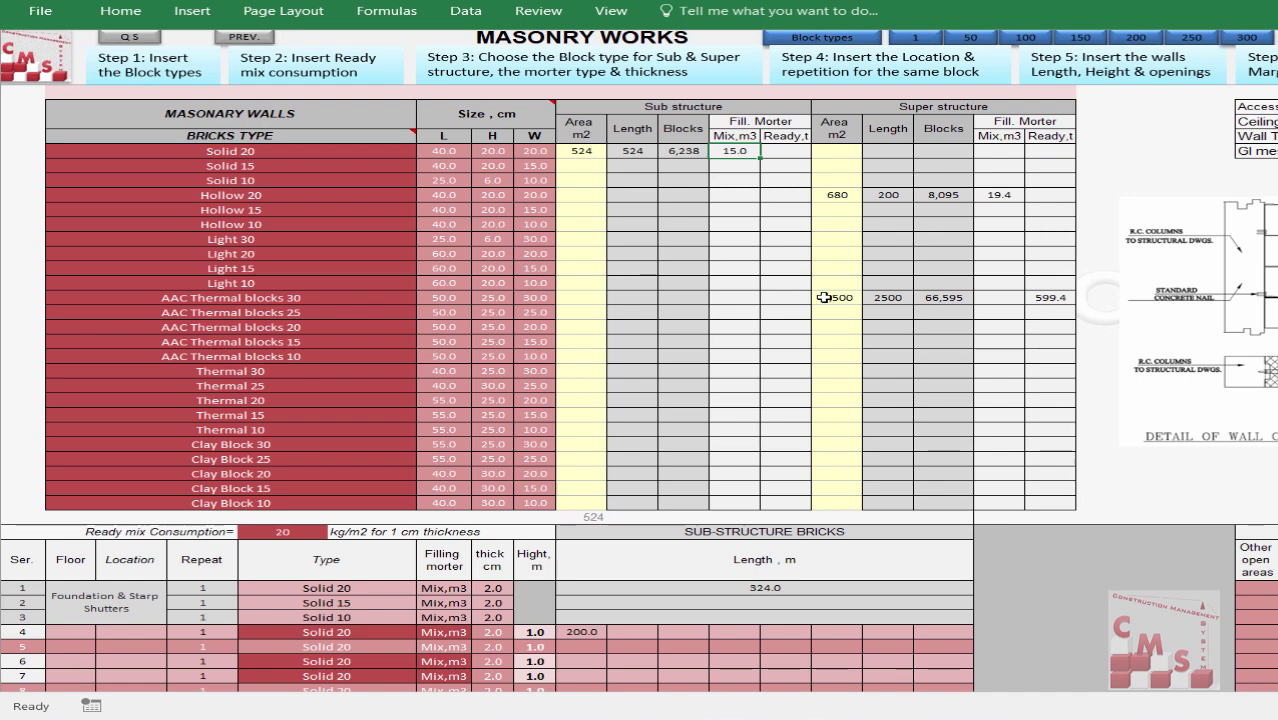
click(834, 199)
click(833, 296)
key(Right)
key(Right)
key(Right)
key(Right)
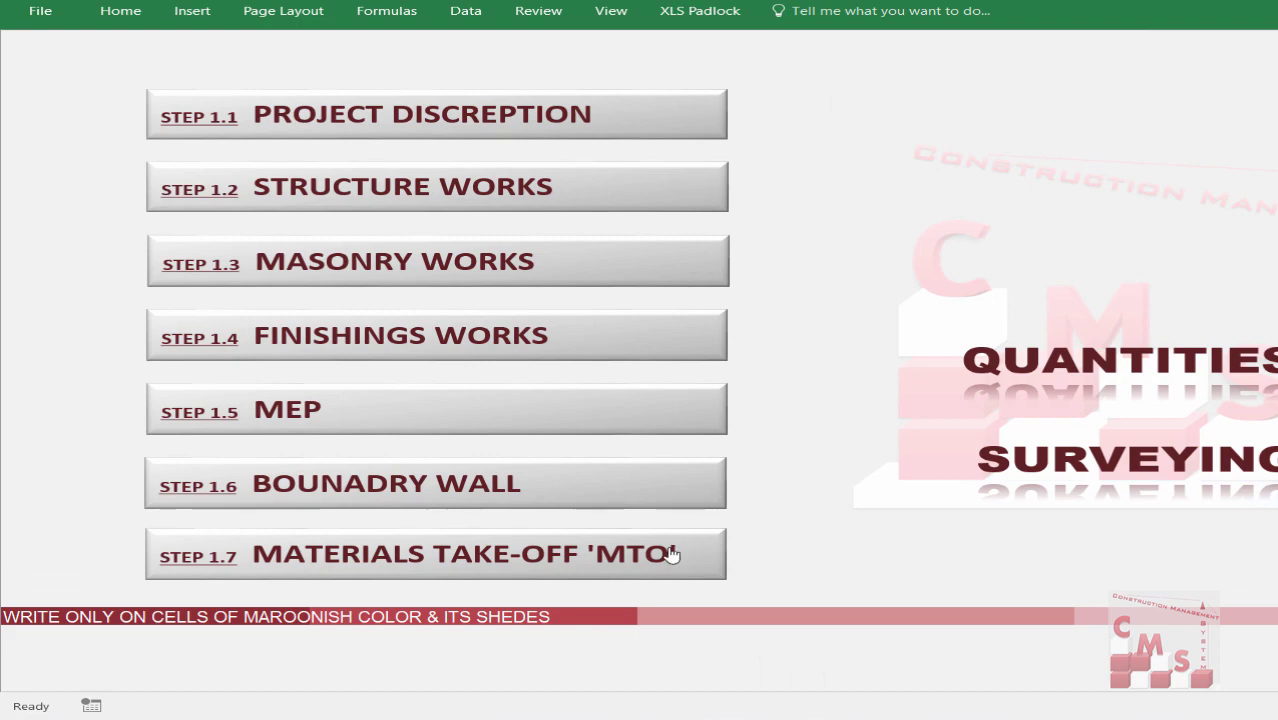
Open the Materials Take-Off and examine the Block Works table's block types, areas, quantities, sand, cement and ready mortar.
click(676, 550)
scroll(508, 451, down, 1)
click(185, 484)
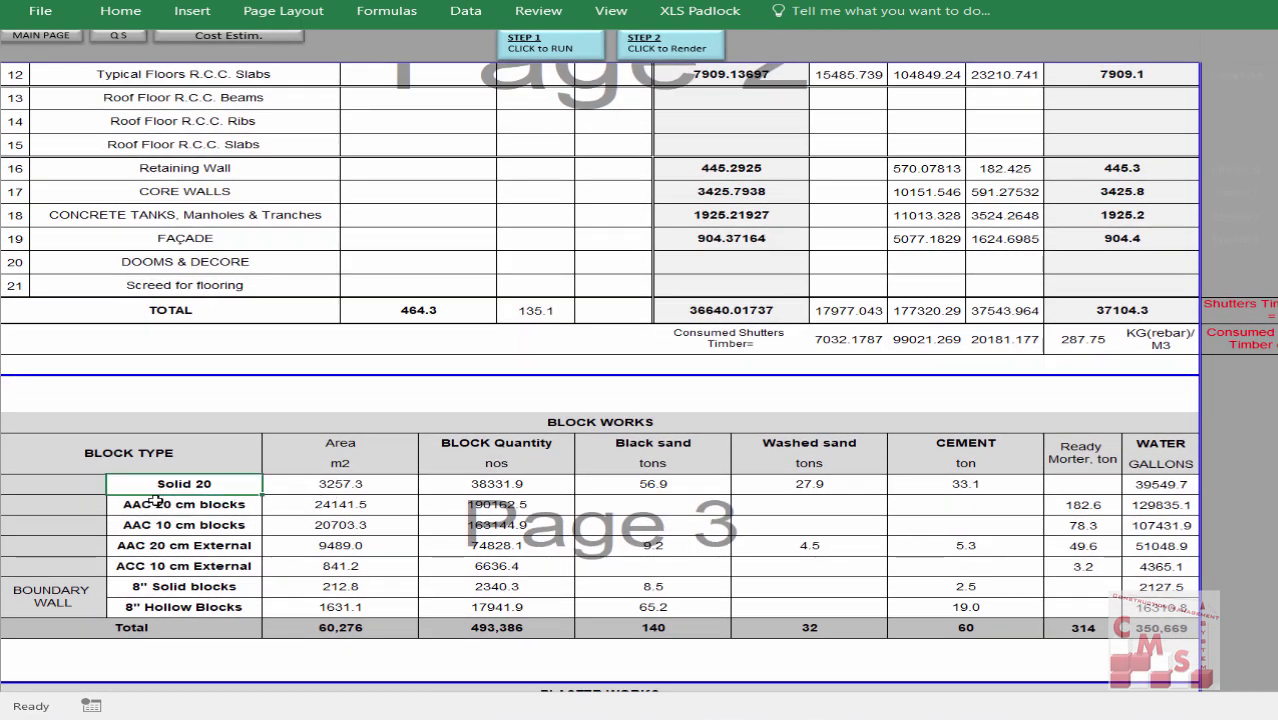
drag(340, 484, 324, 590)
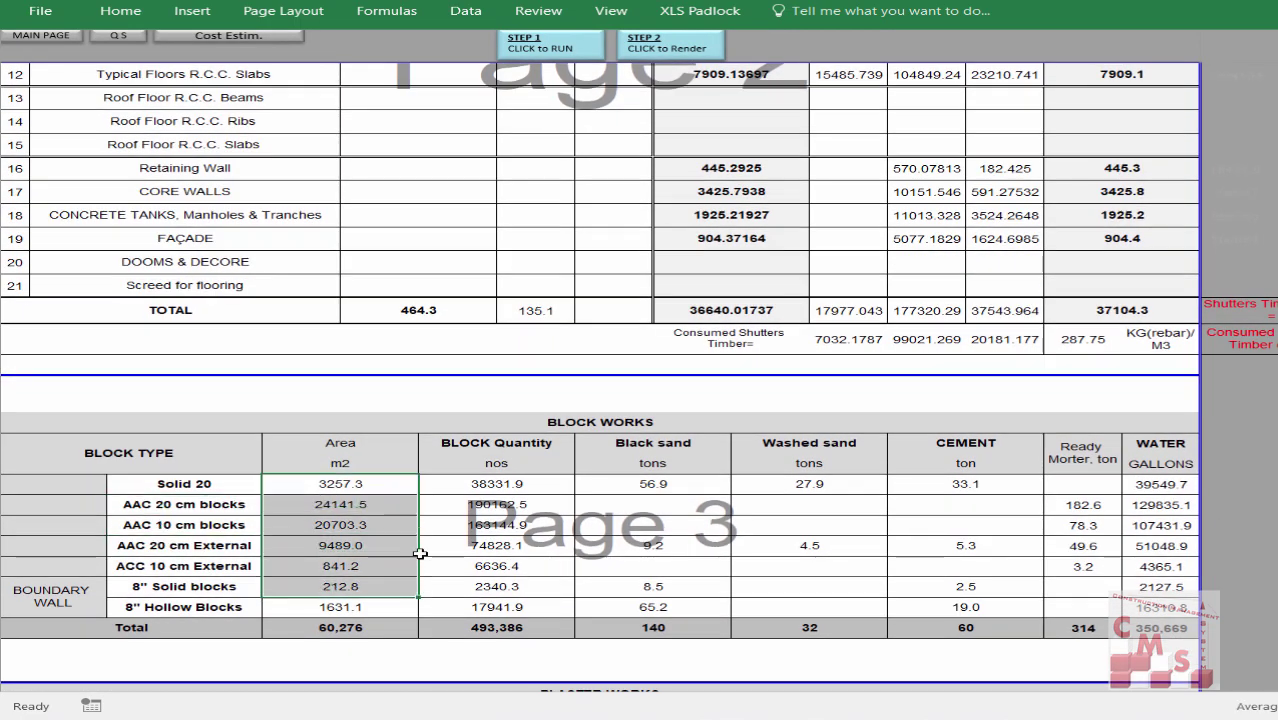
drag(540, 484, 520, 590)
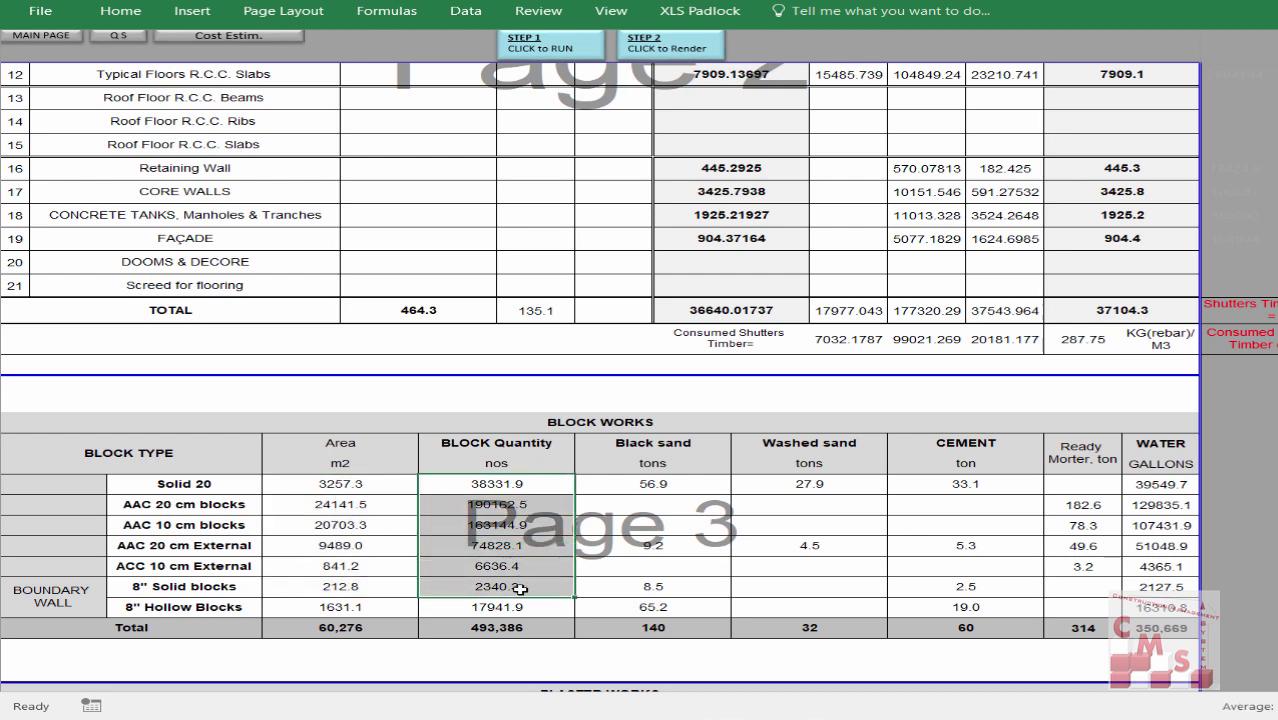
click(672, 480)
click(815, 484)
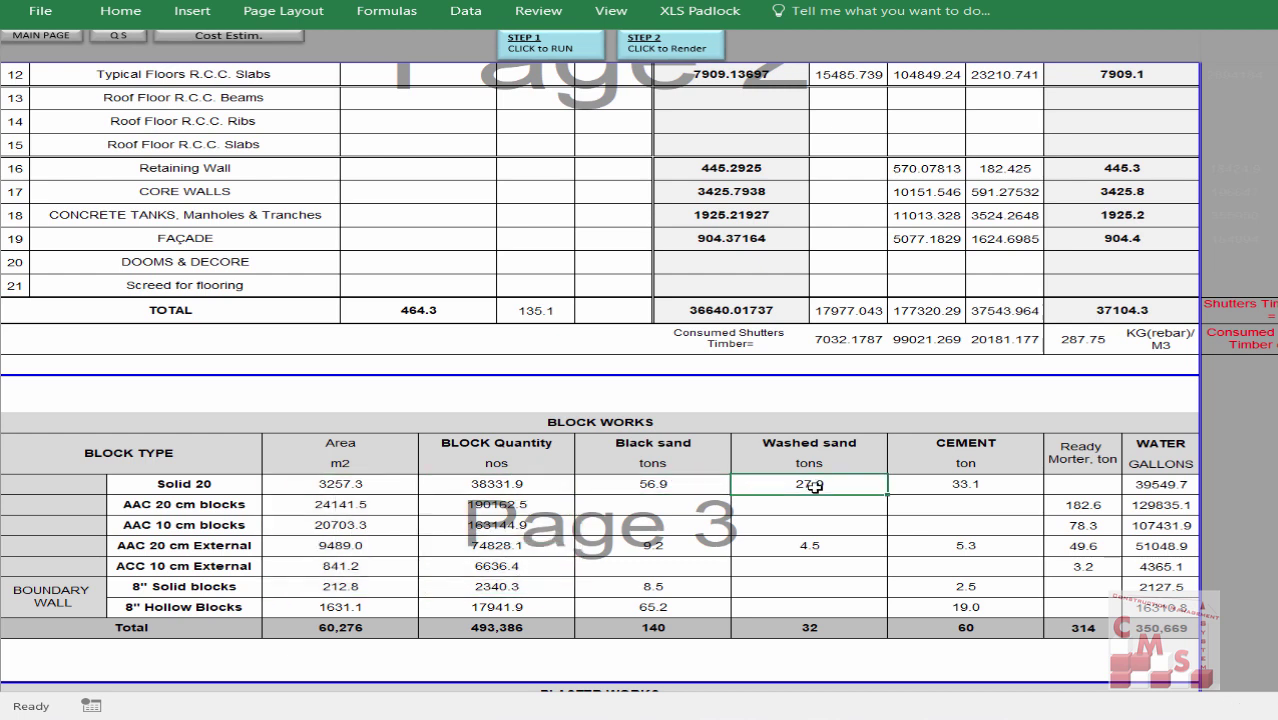
drag(1060, 484, 1077, 607)
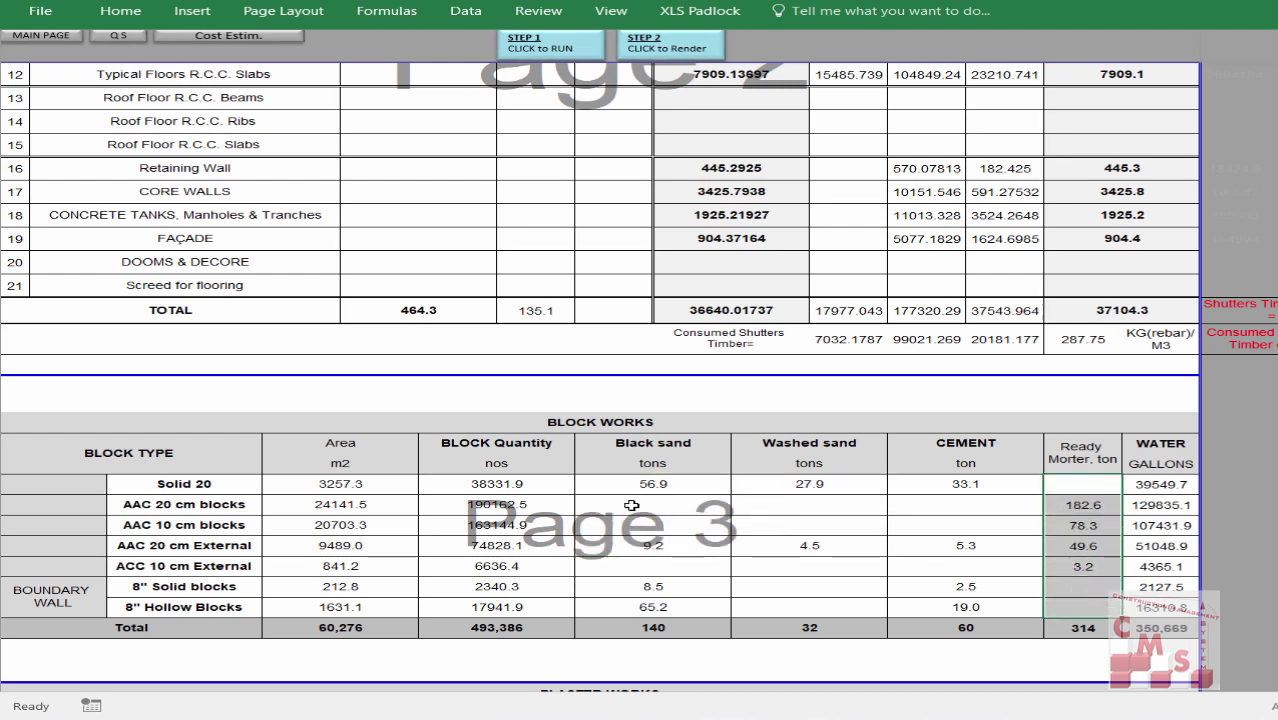
drag(632, 486, 912, 595)
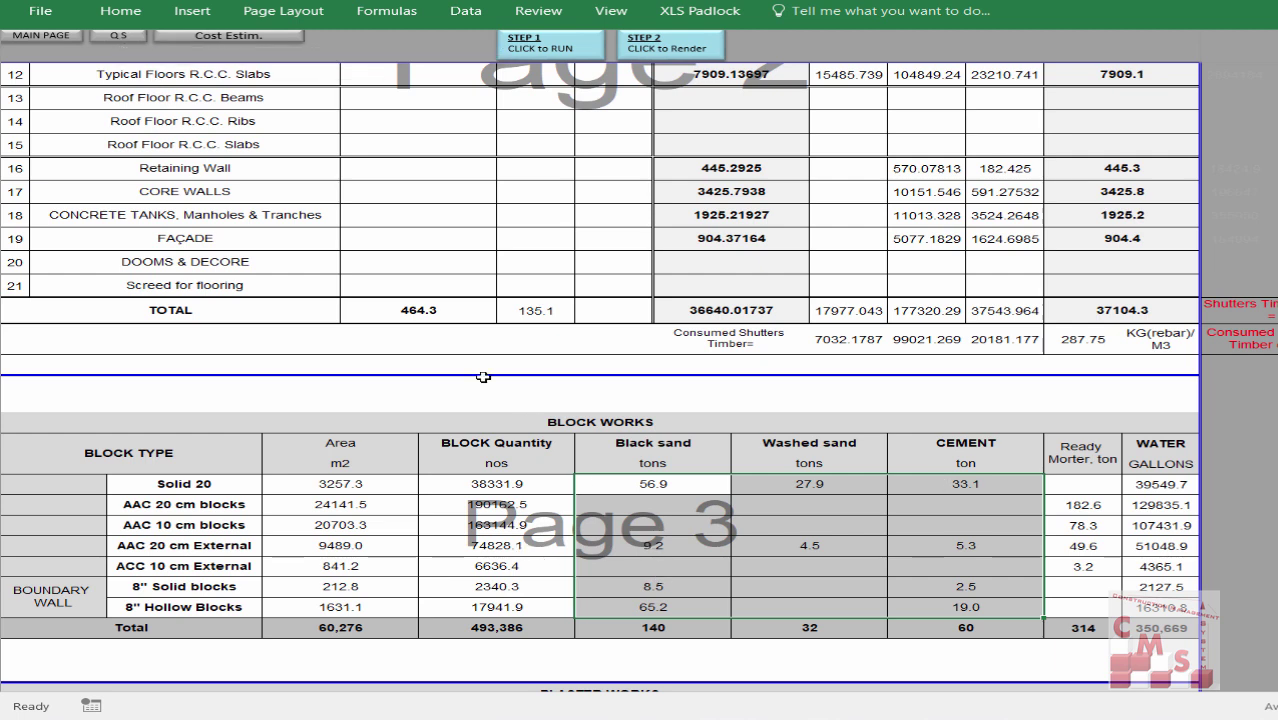
Open Internal Finishing under Finishings Works and set the wall plastering of finishing type 1 to SHOOT PLASTER.
click(46, 37)
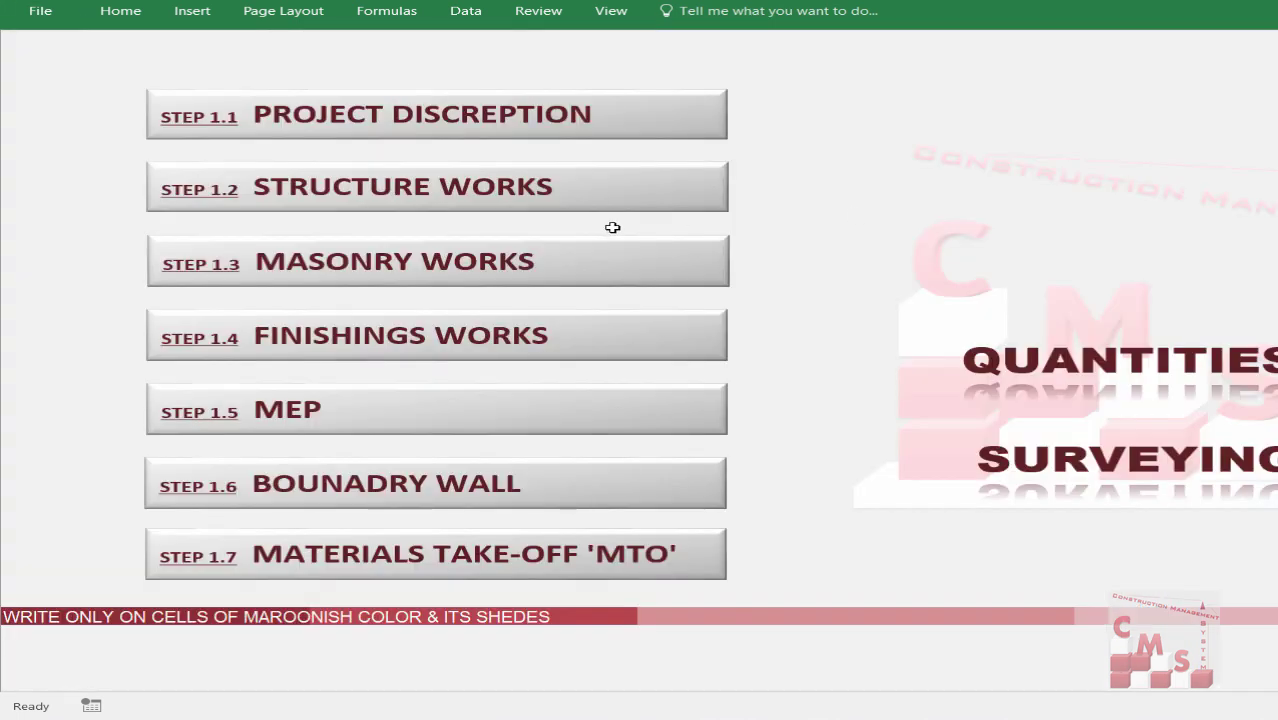
click(675, 349)
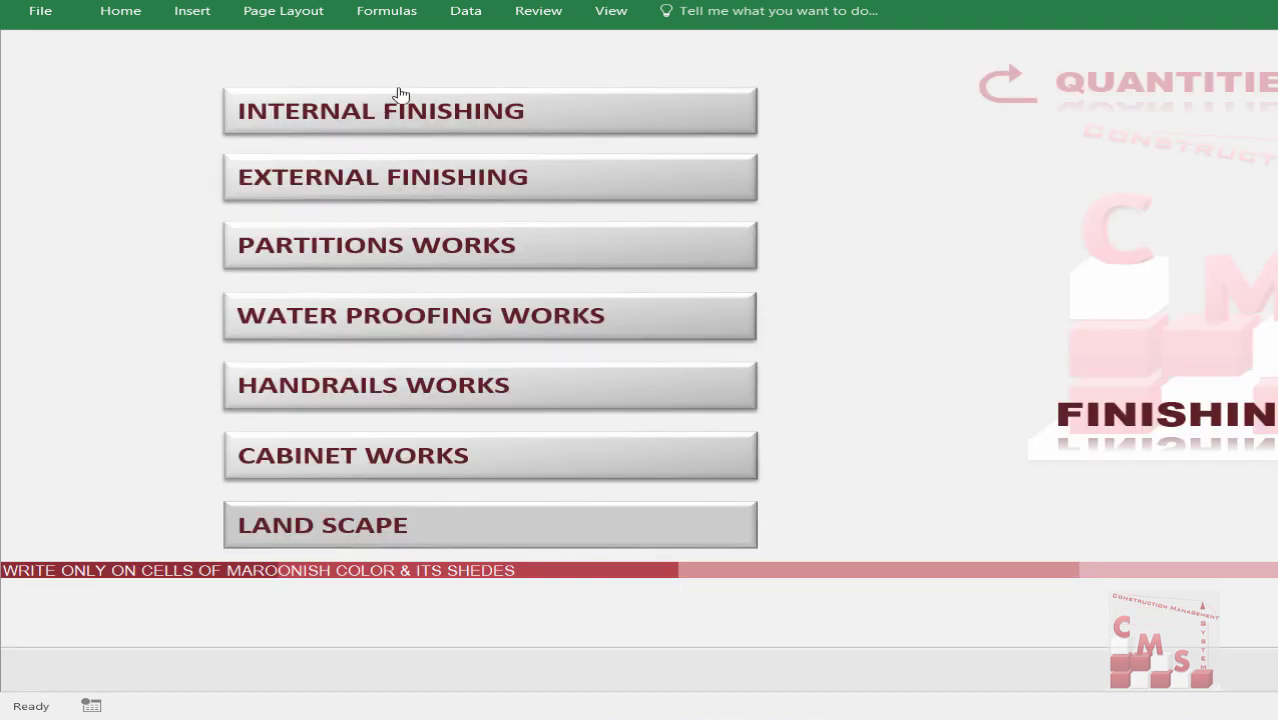
click(607, 112)
scroll(344, 462, down, 1)
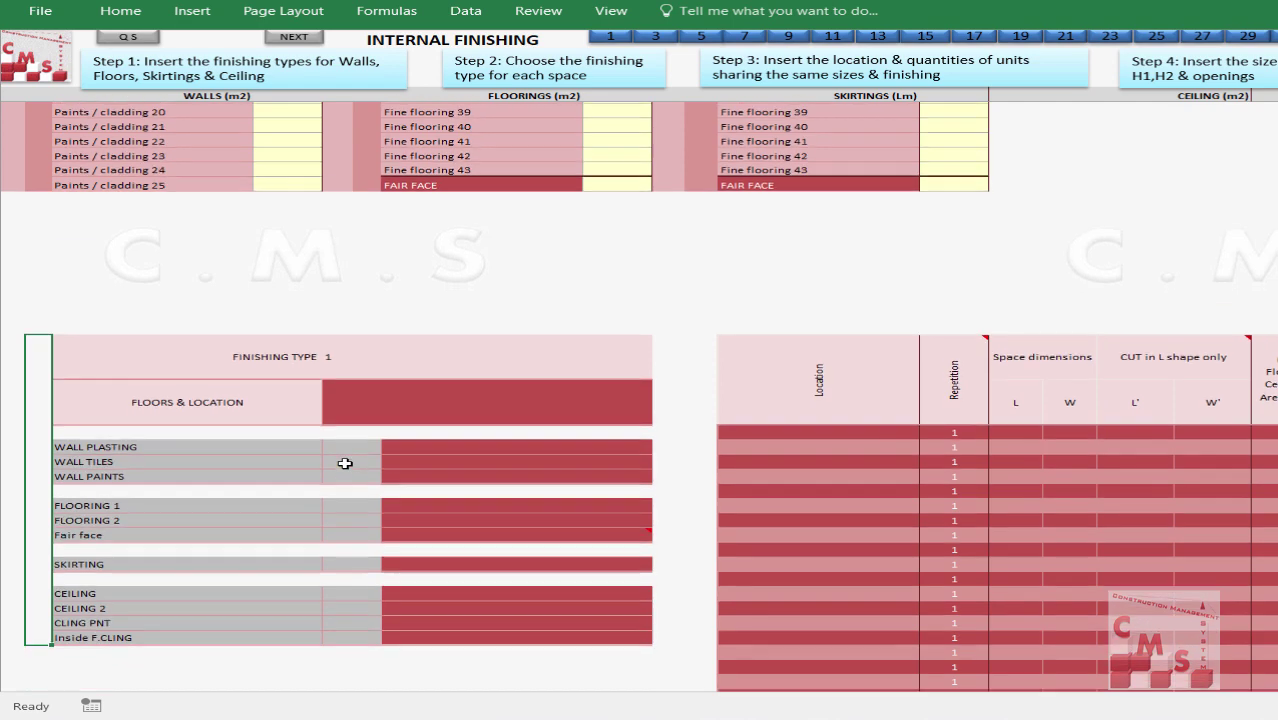
click(591, 452)
click(662, 446)
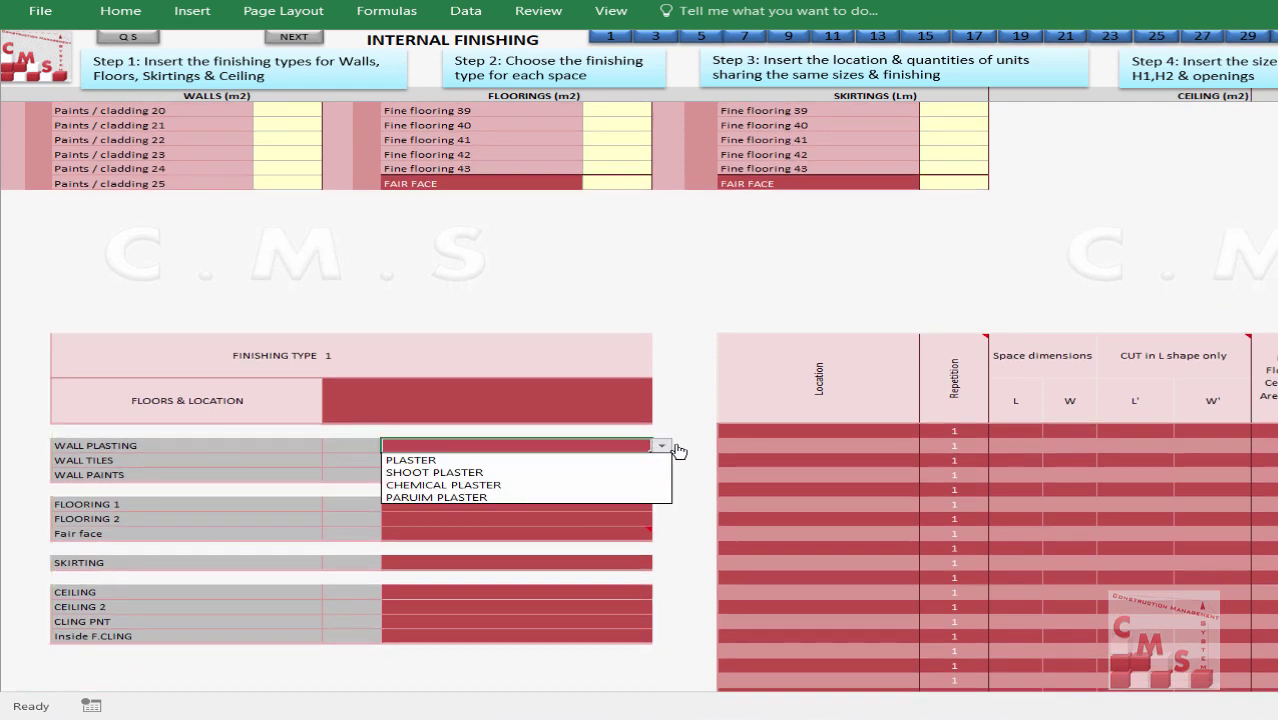
click(566, 481)
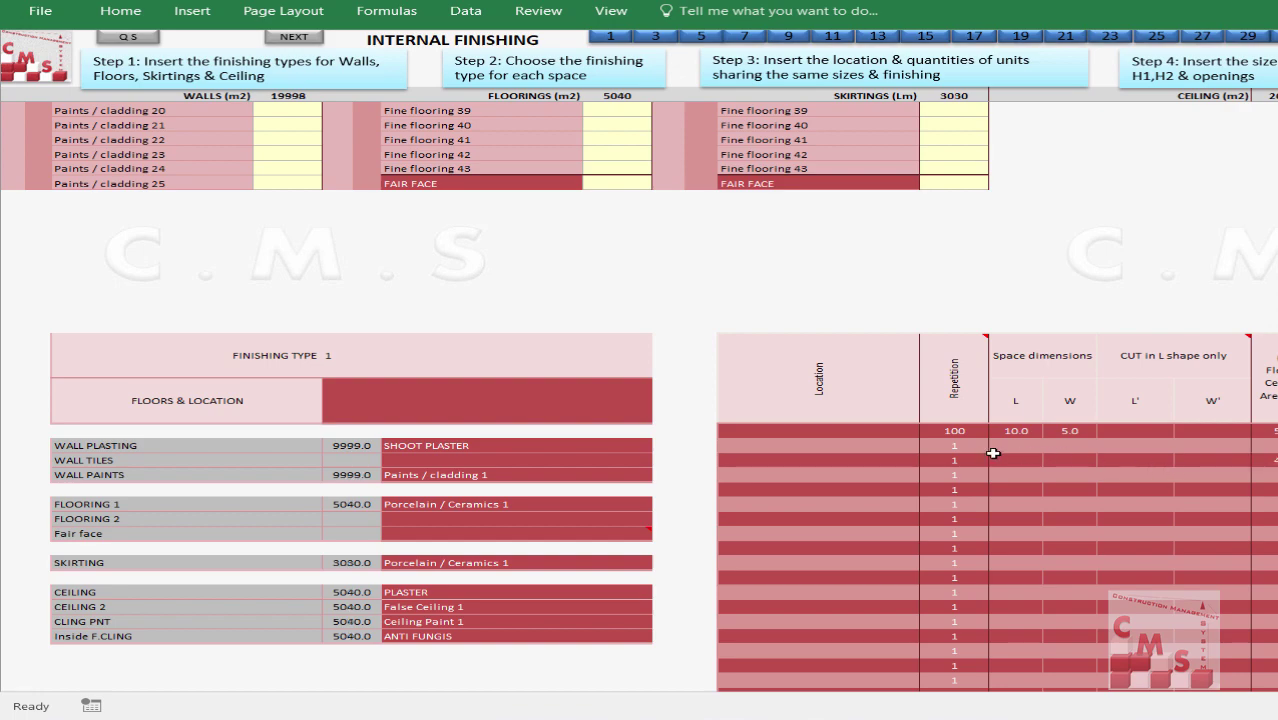
Check the internal finishing quantities for shoot plaster, Porcelain / Ceramics 1 flooring and skirting, ceiling plaster and False Ceiling 1.
scroll(993, 453, up, 20)
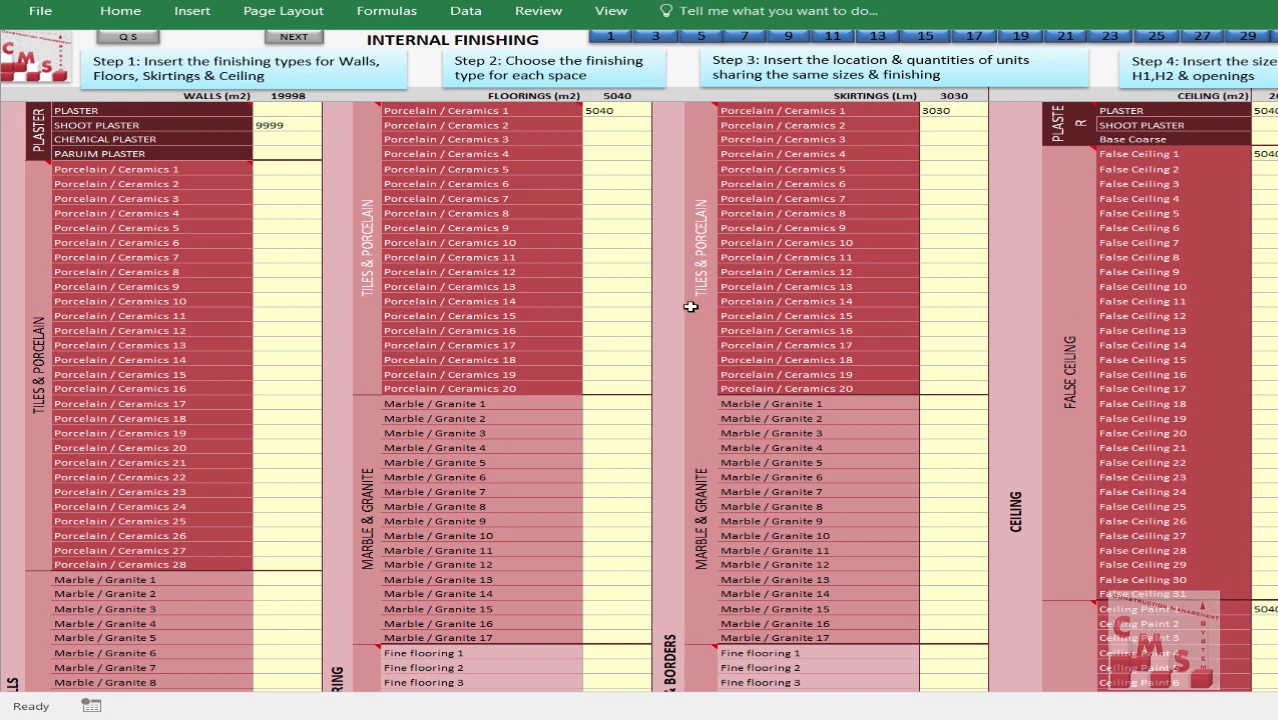
click(277, 125)
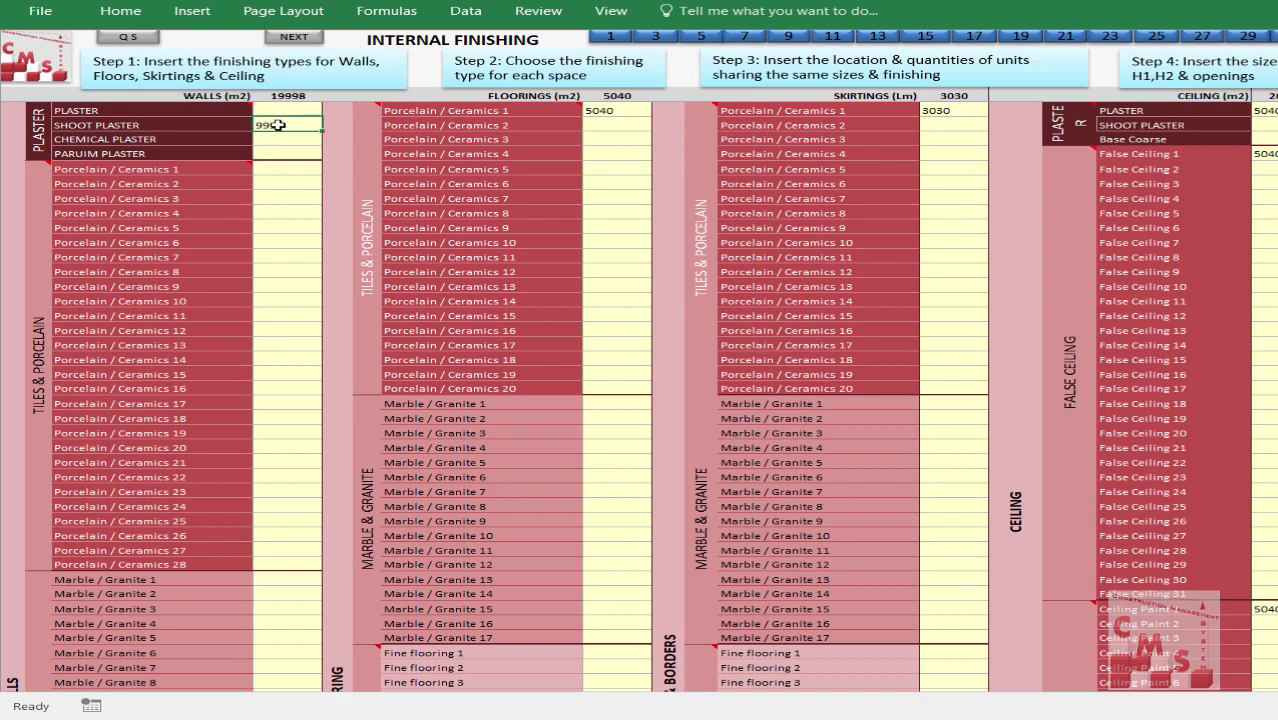
click(624, 112)
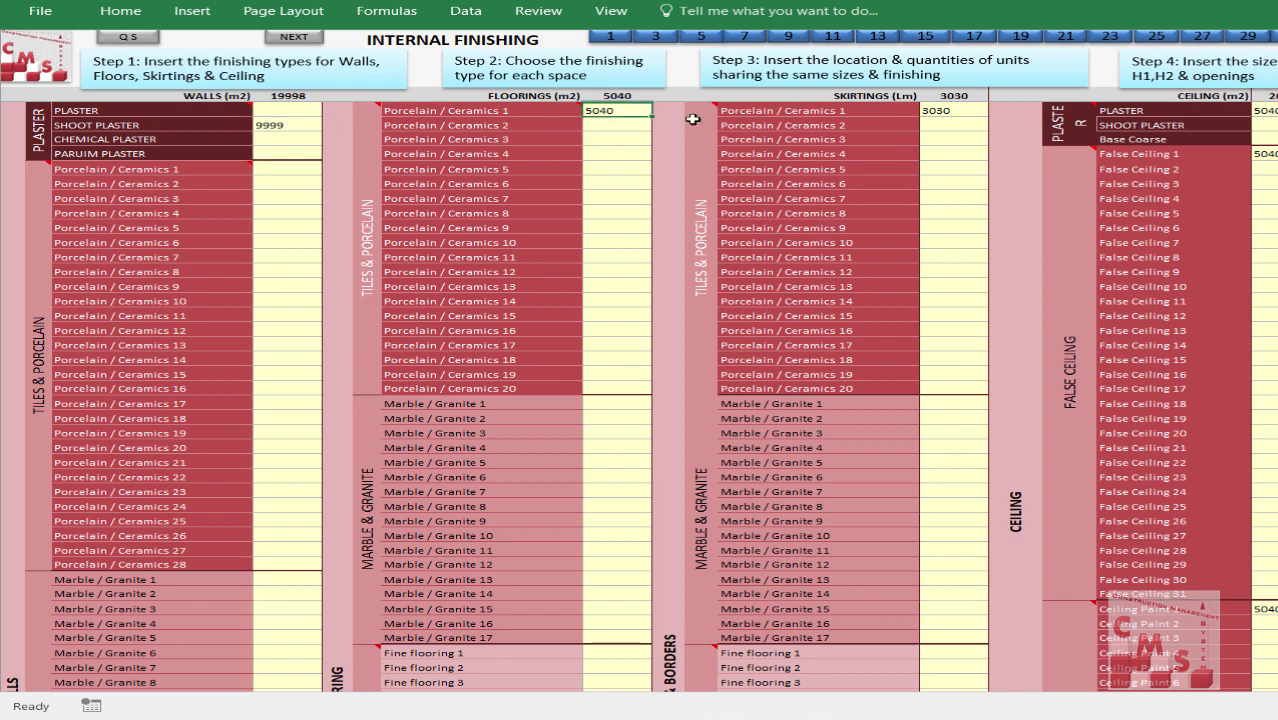
click(940, 112)
click(1262, 110)
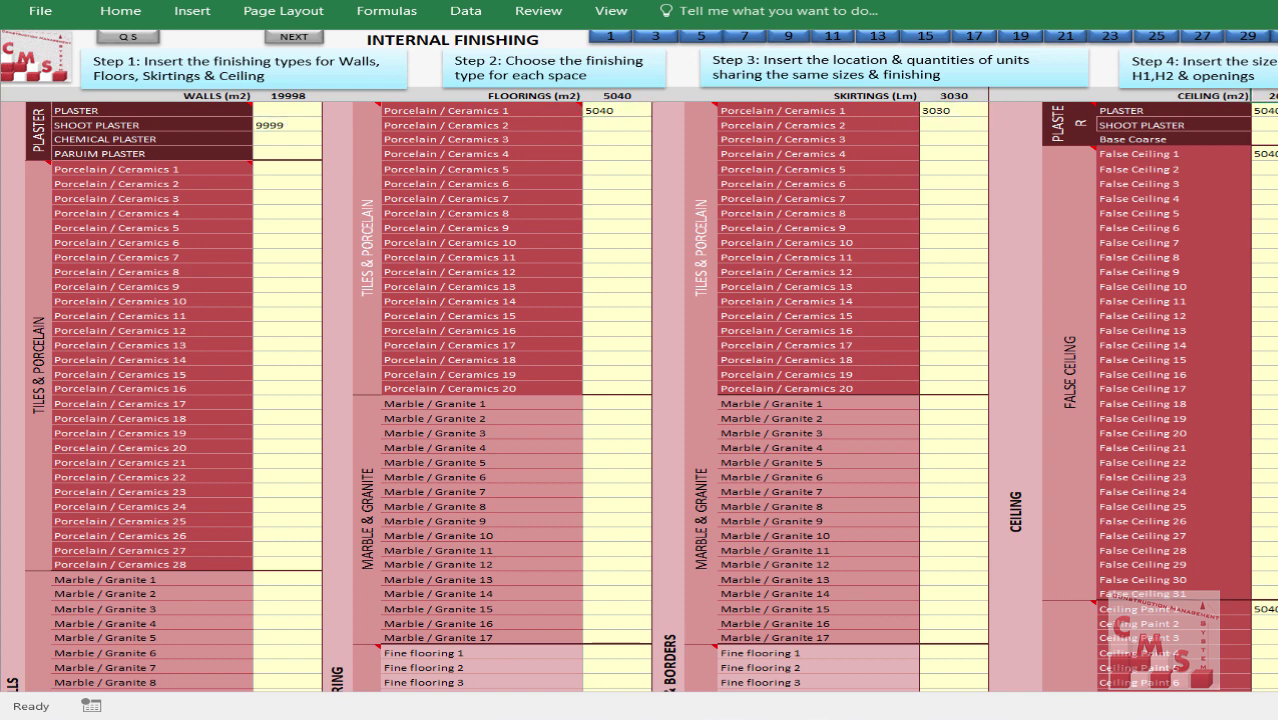
click(1262, 153)
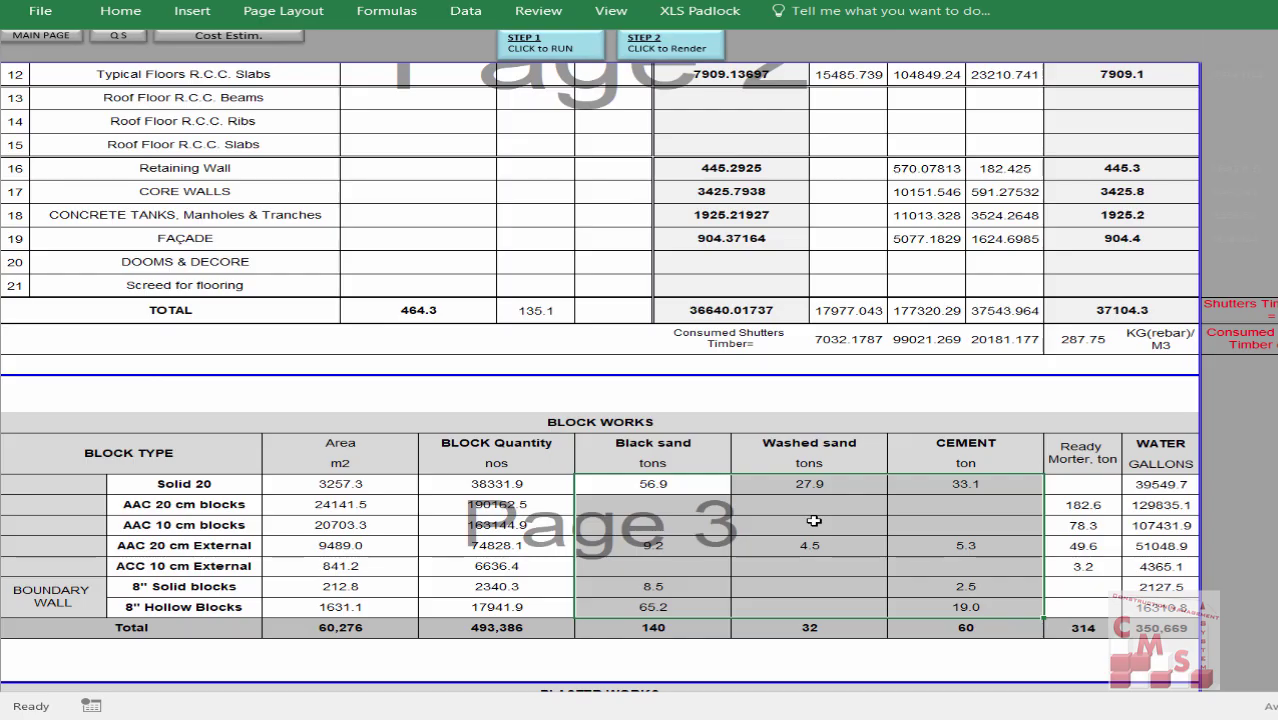
Review the Materials Take-Off's Plaster Works and Finishing Works tables, covering flooring and skirting types, areas, sand, cement and ready mortar.
scroll(642, 428, down, 5)
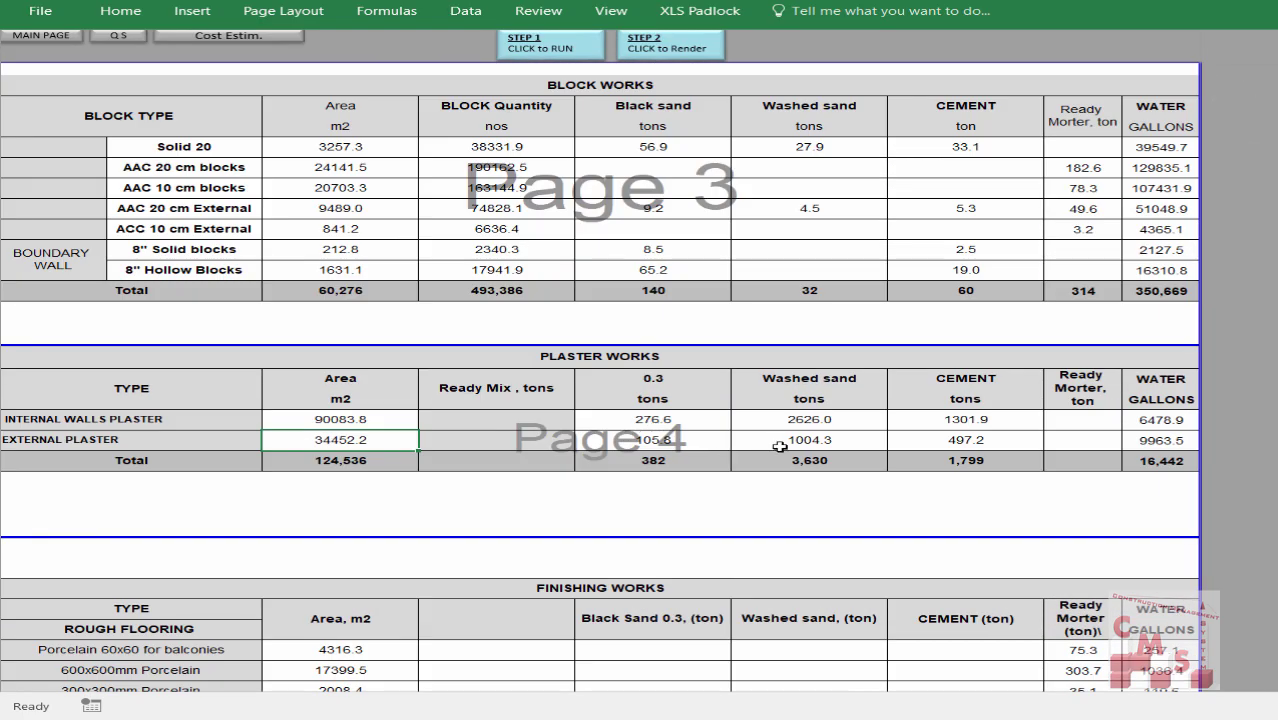
scroll(779, 446, down, 6)
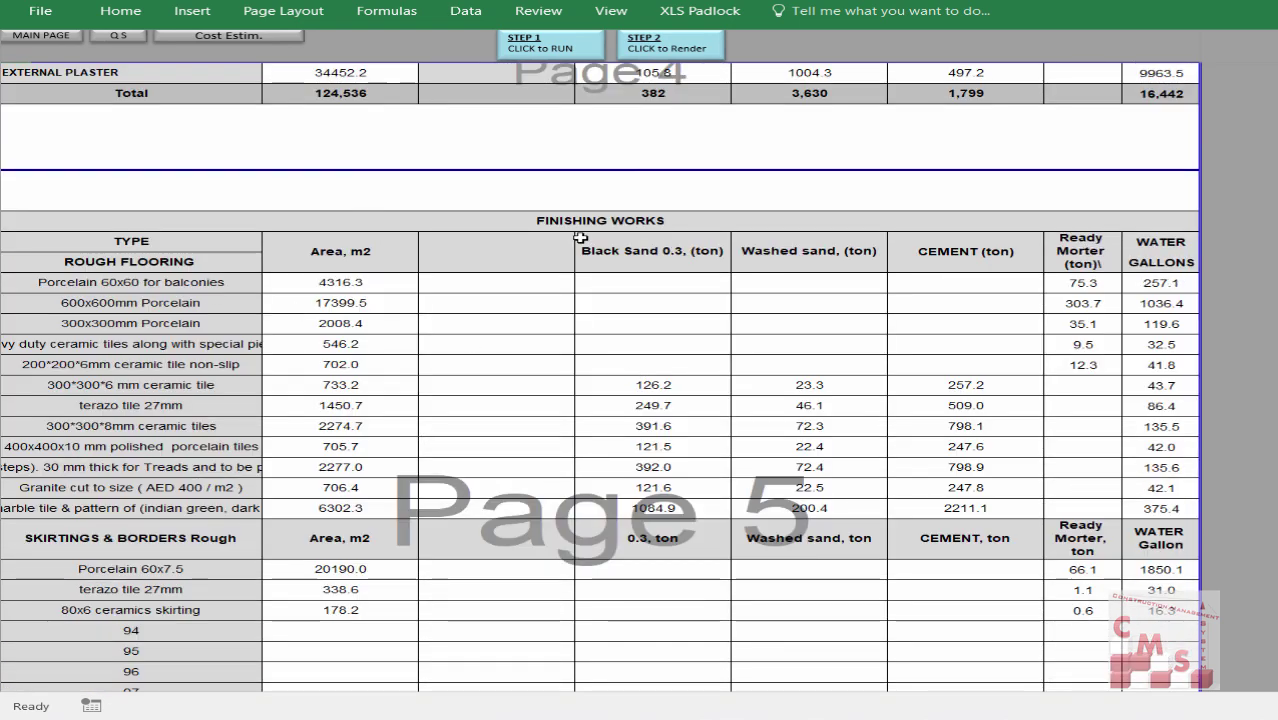
click(540, 219)
click(221, 261)
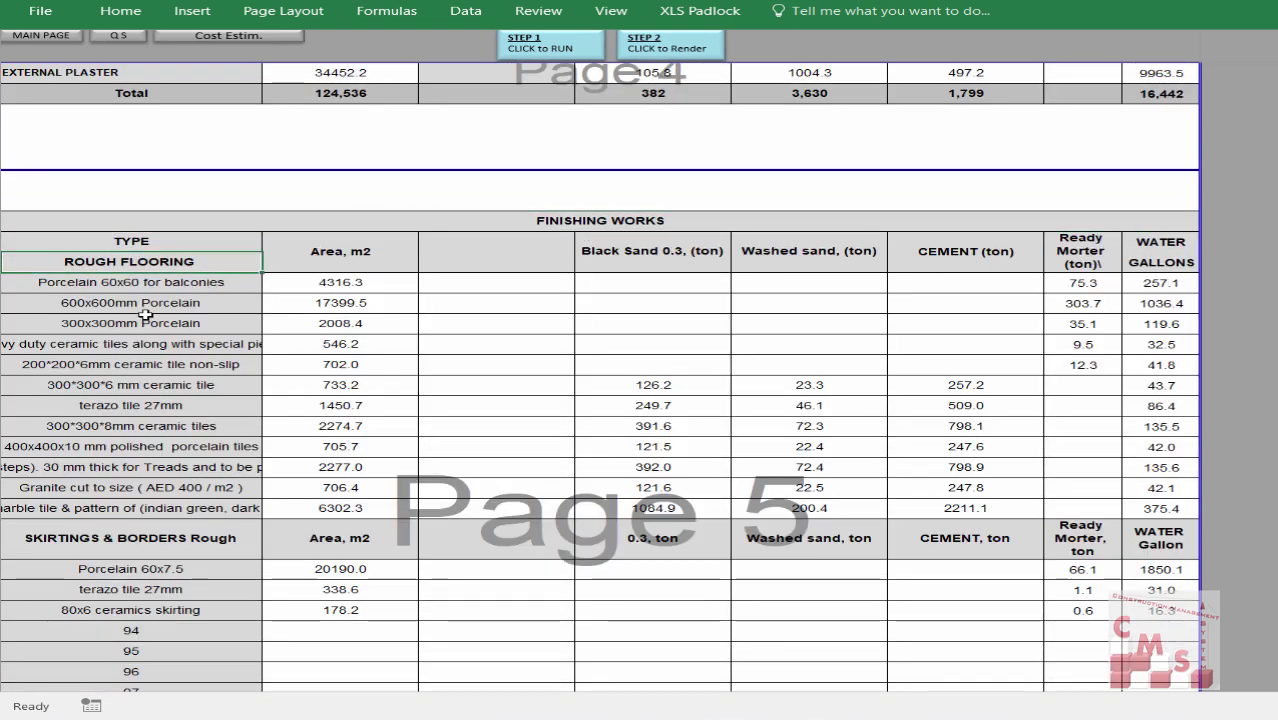
click(78, 545)
drag(326, 280, 288, 505)
drag(678, 256, 850, 258)
drag(867, 341, 965, 508)
drag(1084, 252, 1088, 366)
drag(590, 252, 971, 502)
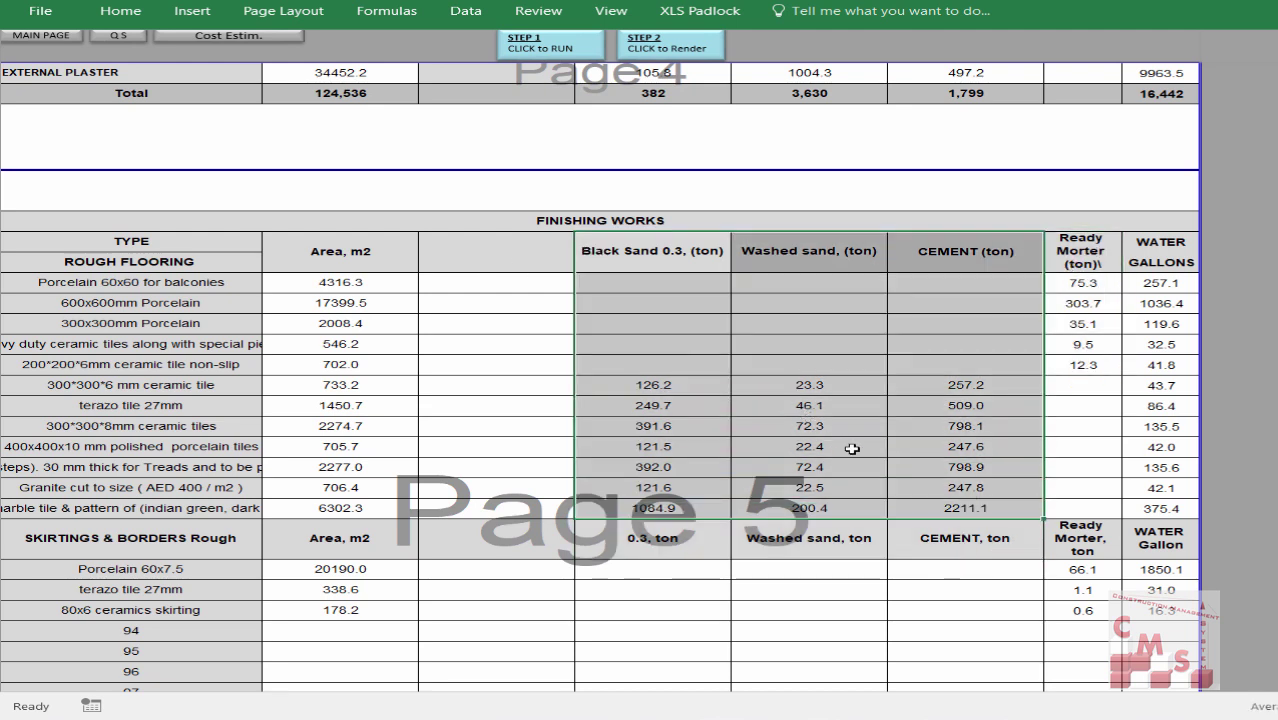
Review the Finishing Works water quantities, then the skirtings, borders and internal walls tables.
drag(1158, 283, 1156, 478)
scroll(612, 396, down, 2)
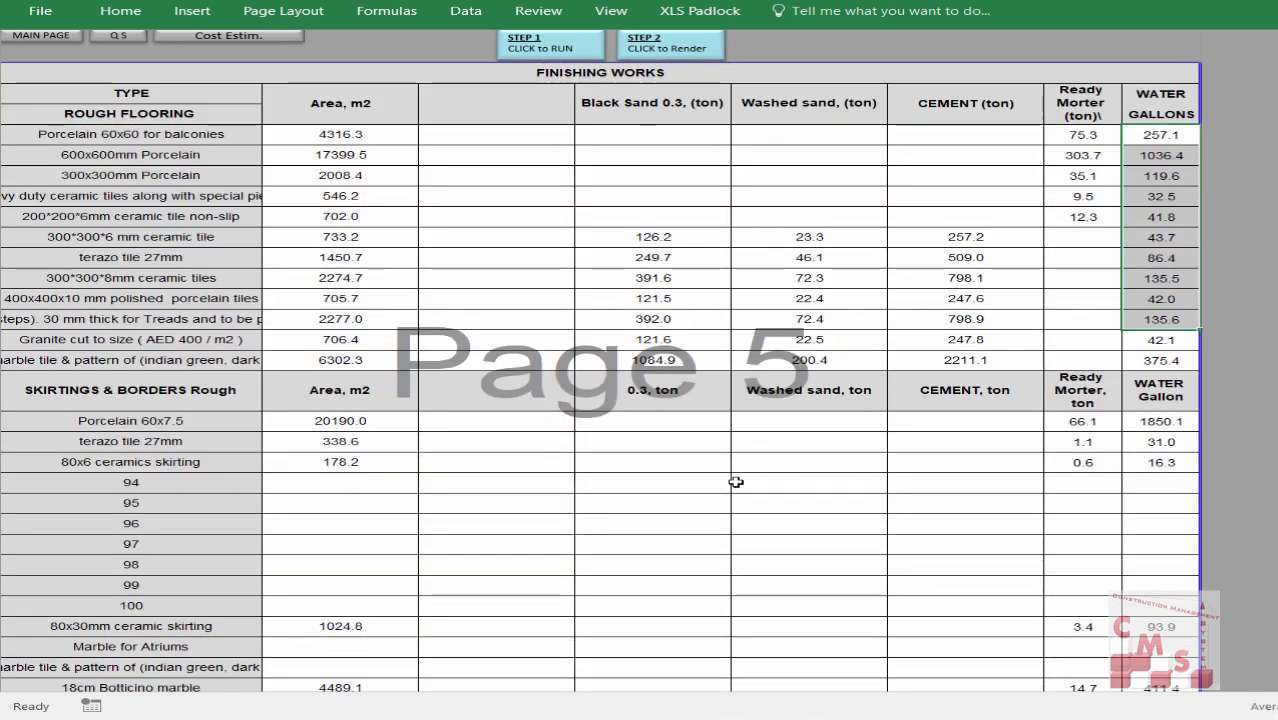
scroll(722, 507, down, 4)
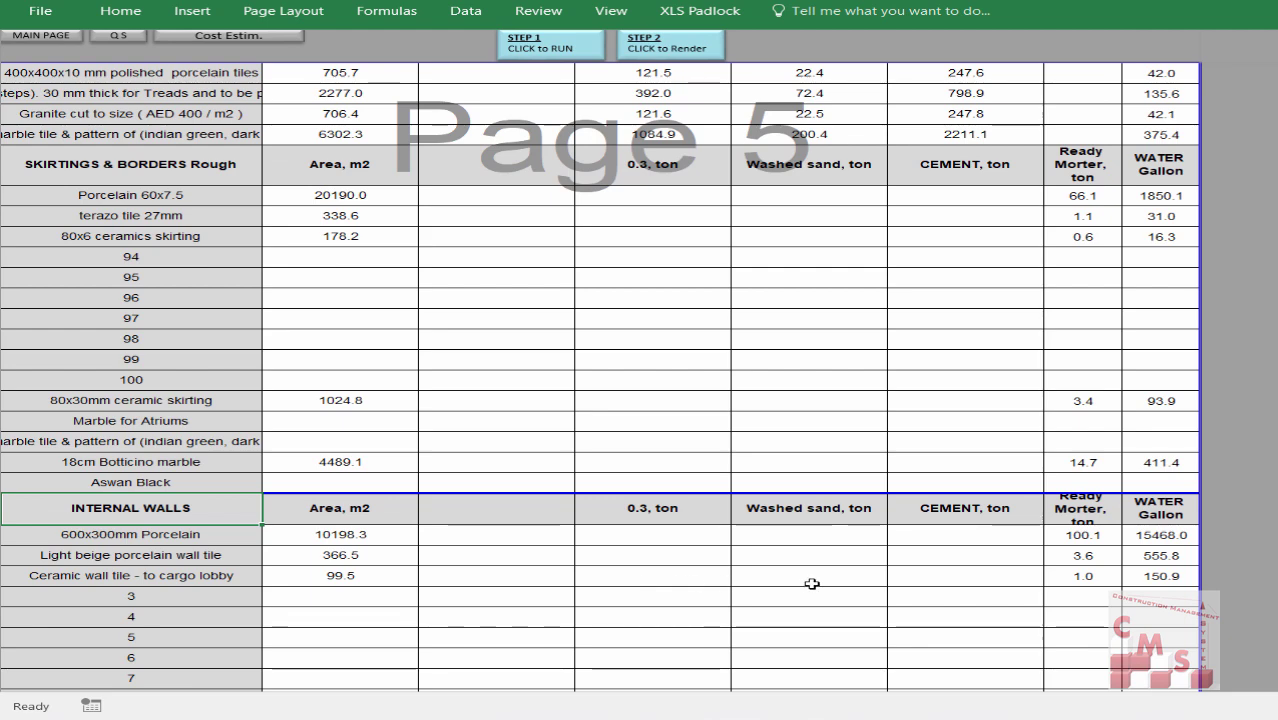
scroll(473, 532, up, 9)
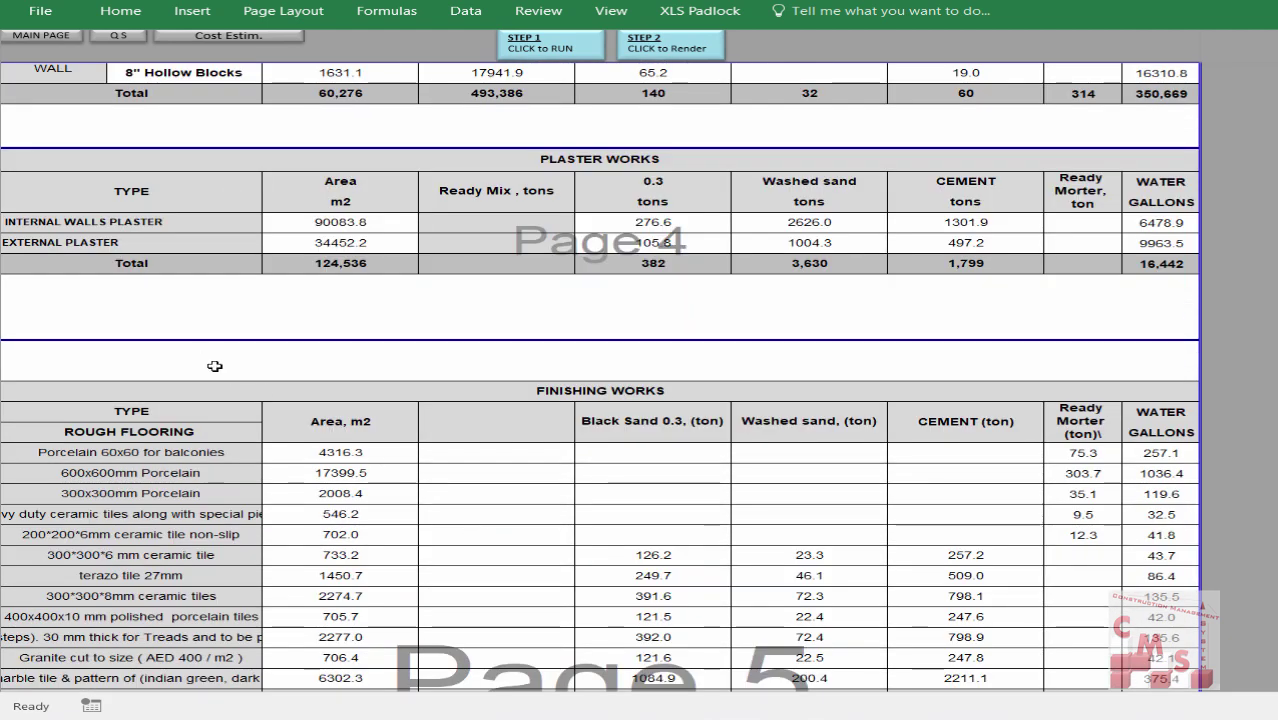
Return to the main page and open the Bill of Quantities under Cost Estimation.
click(40, 35)
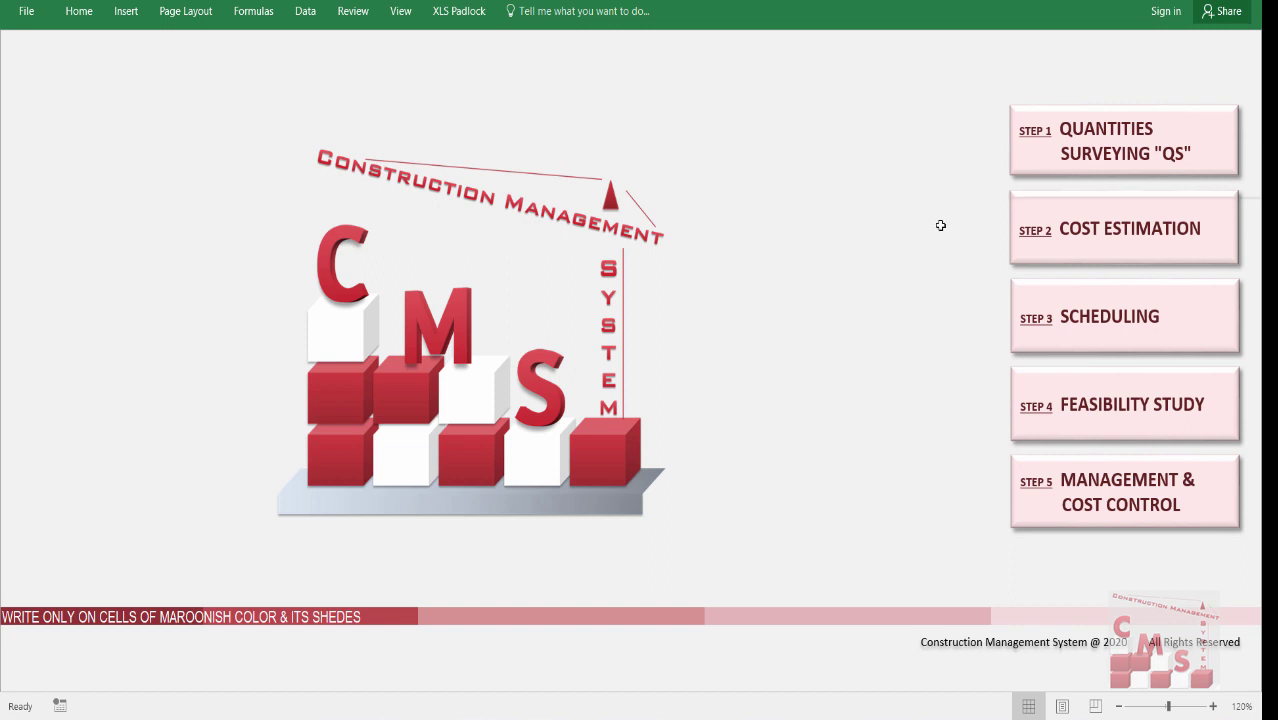
click(1024, 248)
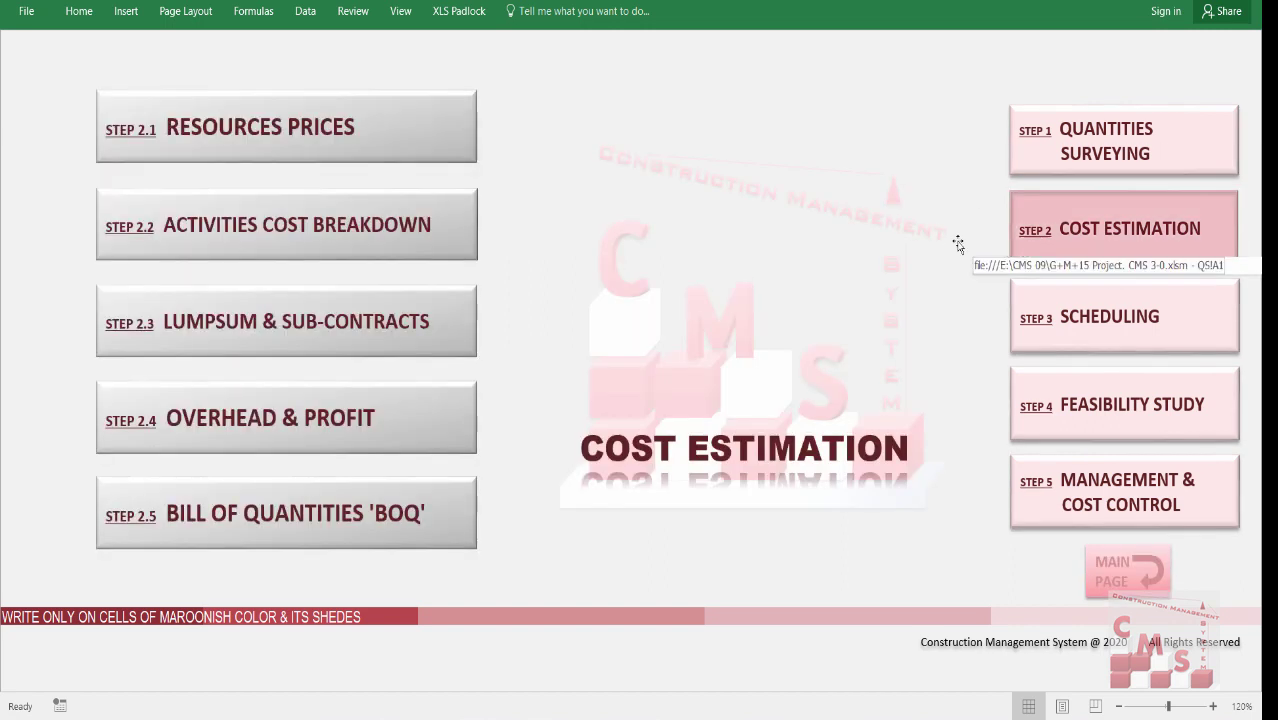
click(375, 545)
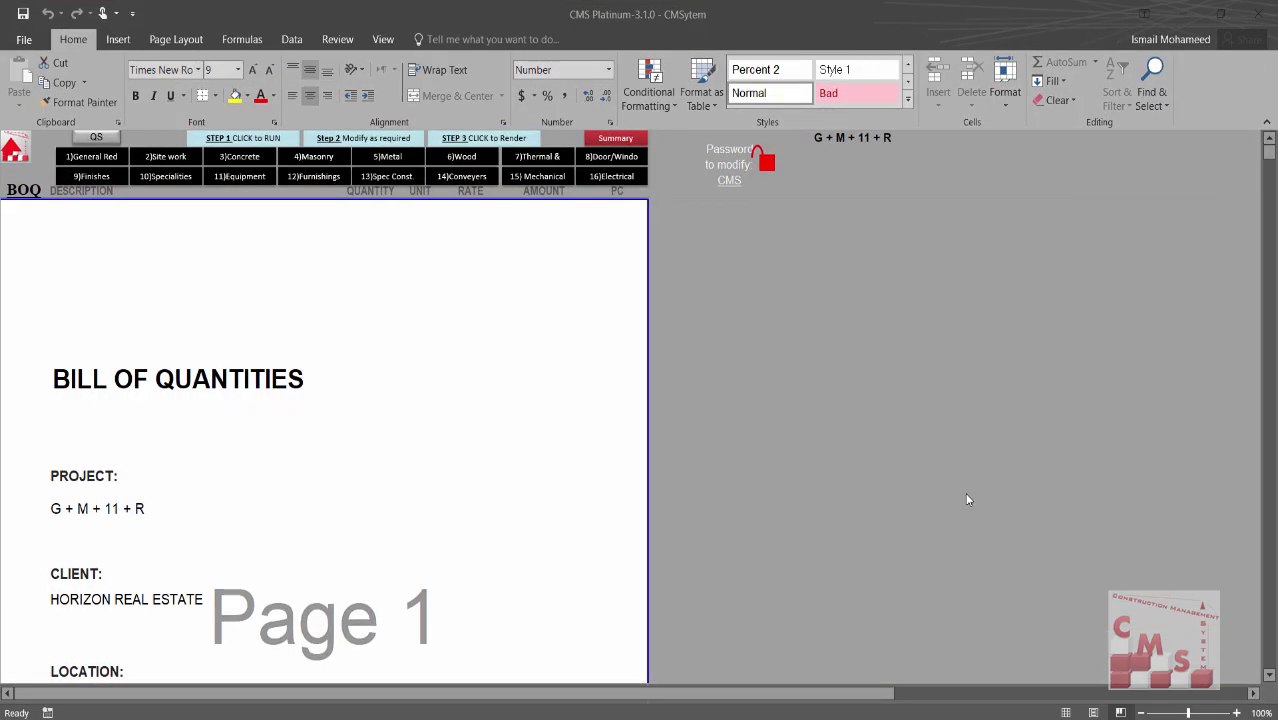
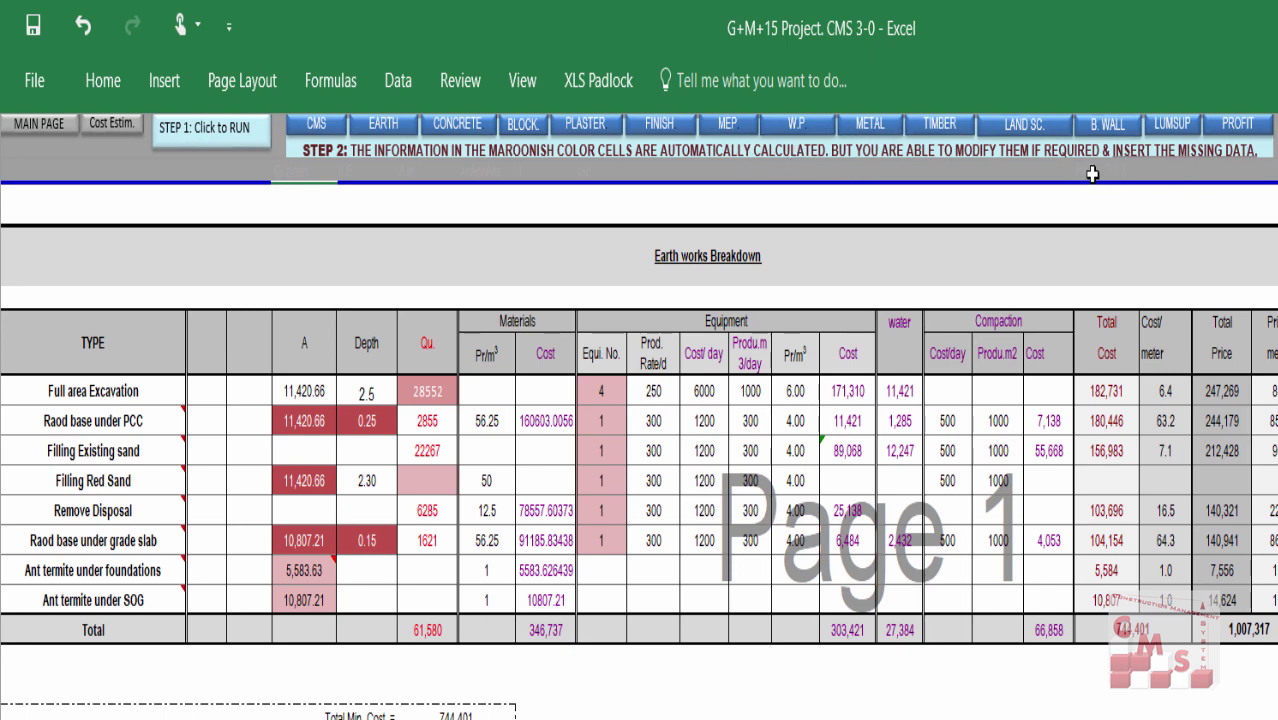
Examine the Earth works Breakdown's materials, equipment, water, compaction and total cost columns for excavation, disposal and the other work types.
click(759, 263)
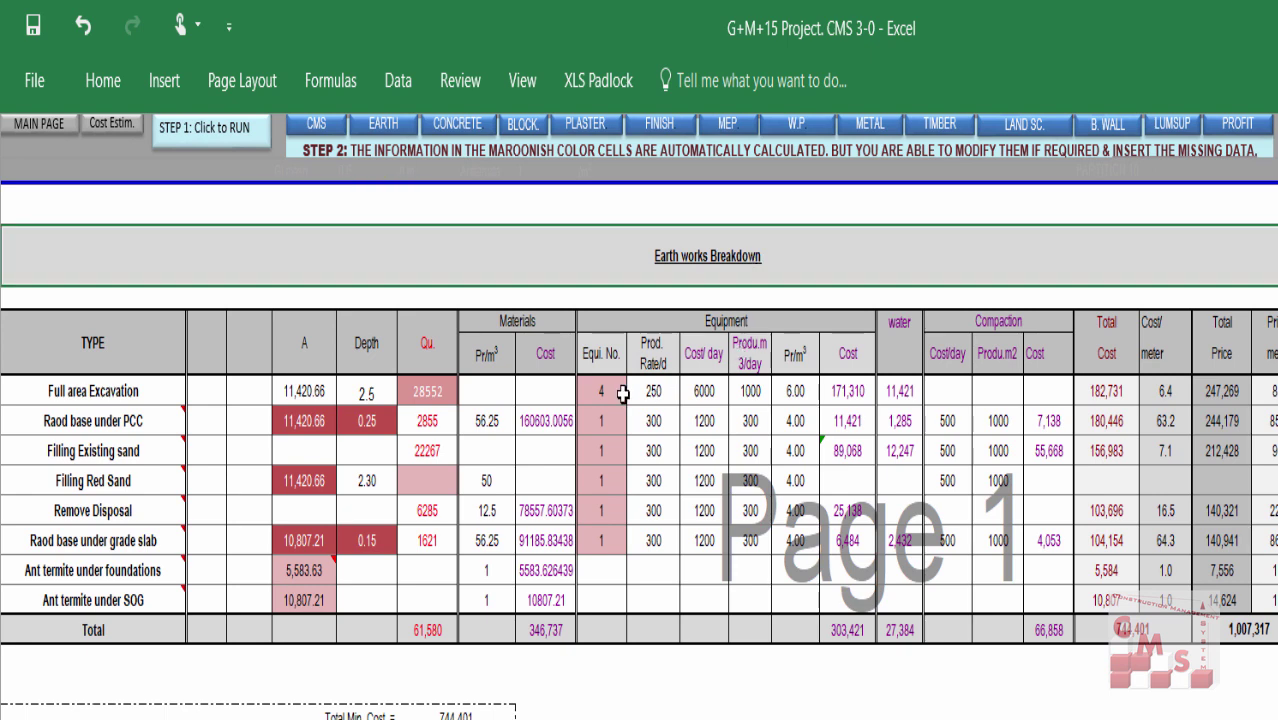
drag(476, 326, 540, 632)
drag(771, 325, 1050, 630)
click(1108, 400)
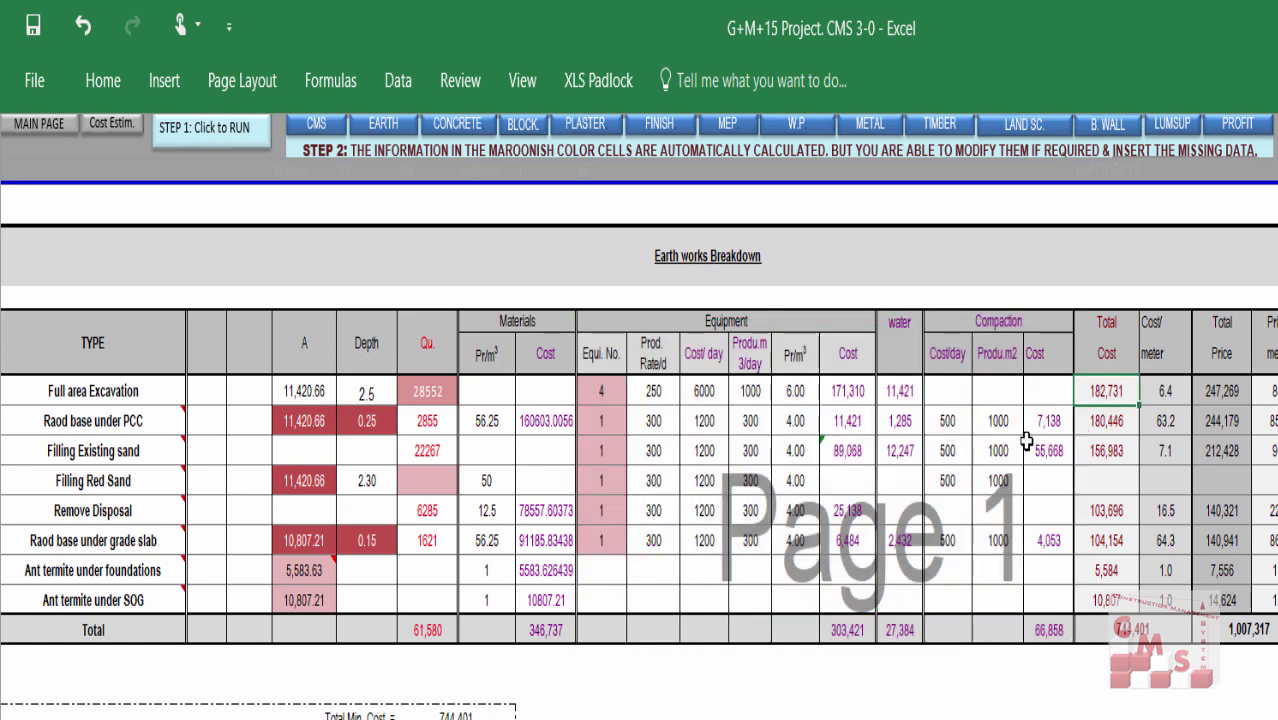
click(110, 398)
click(100, 512)
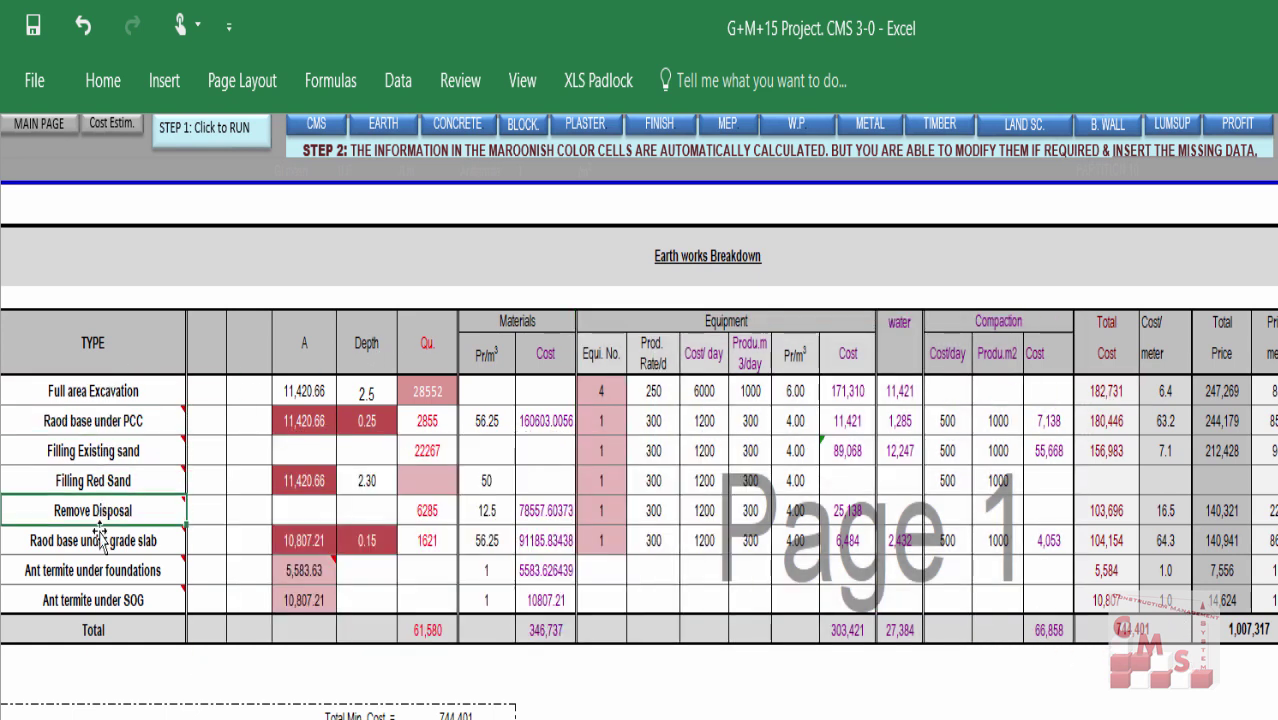
scroll(480, 532, down, 10)
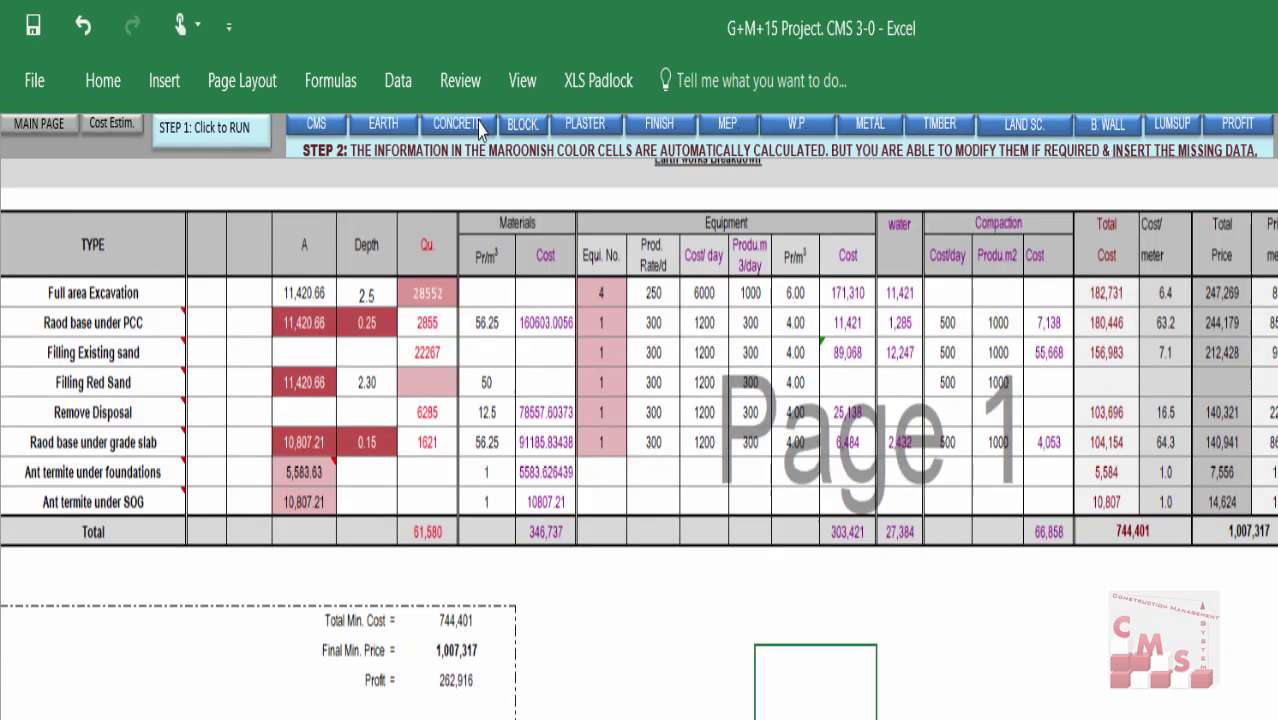
Examine the concrete breakdown's Materials costs for concrete, steel, shutters, scaffolding, hurdy blocks, curing and post tension.
scroll(480, 532, down, 2)
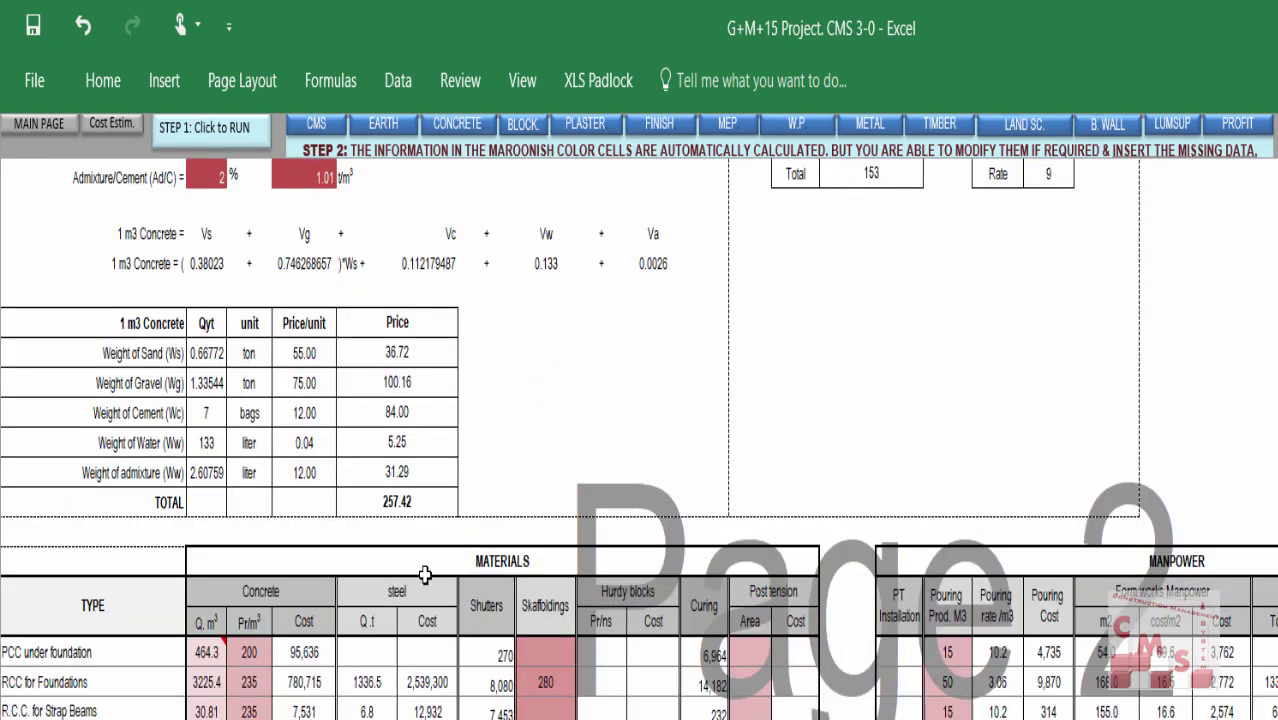
drag(425, 574, 417, 708)
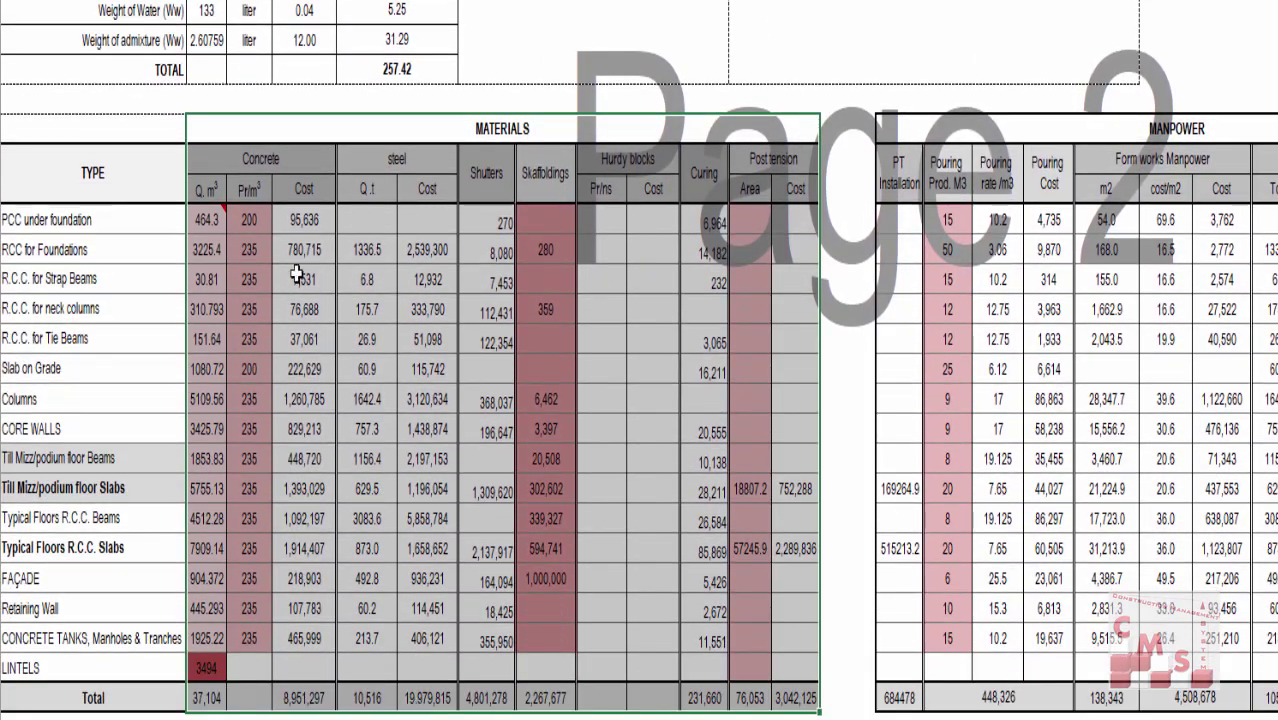
click(232, 150)
click(383, 158)
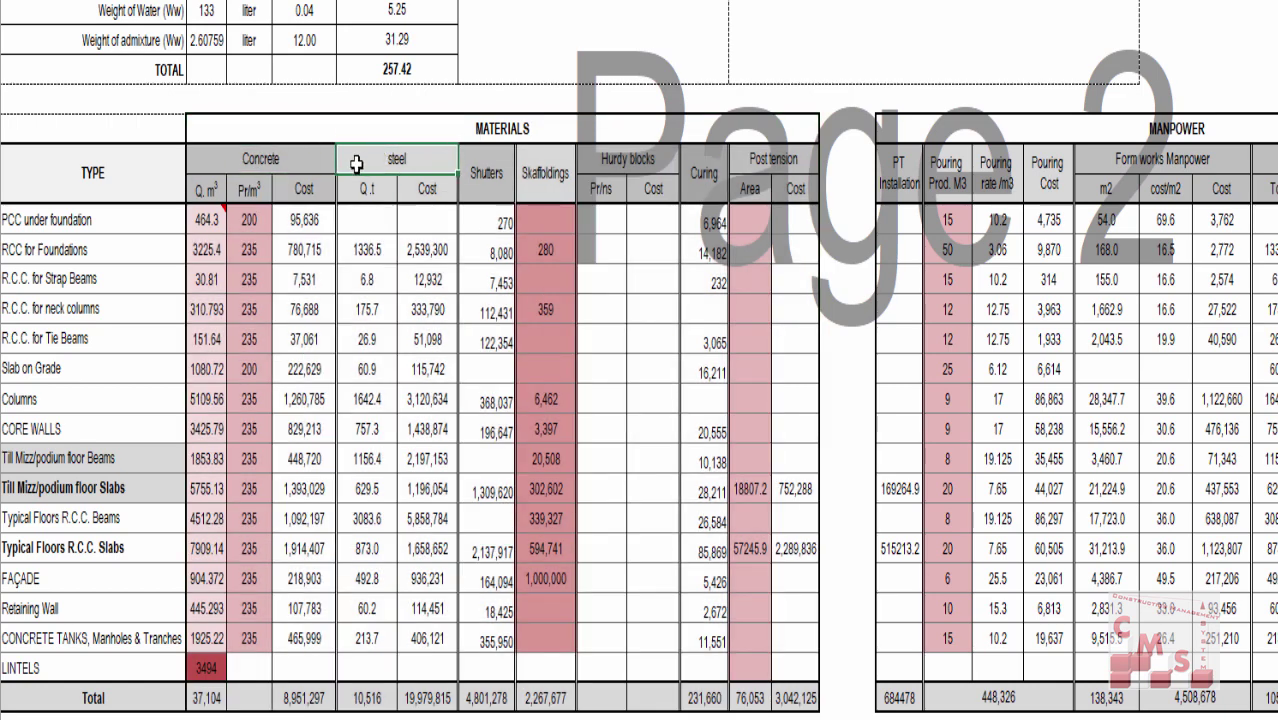
click(488, 178)
click(538, 177)
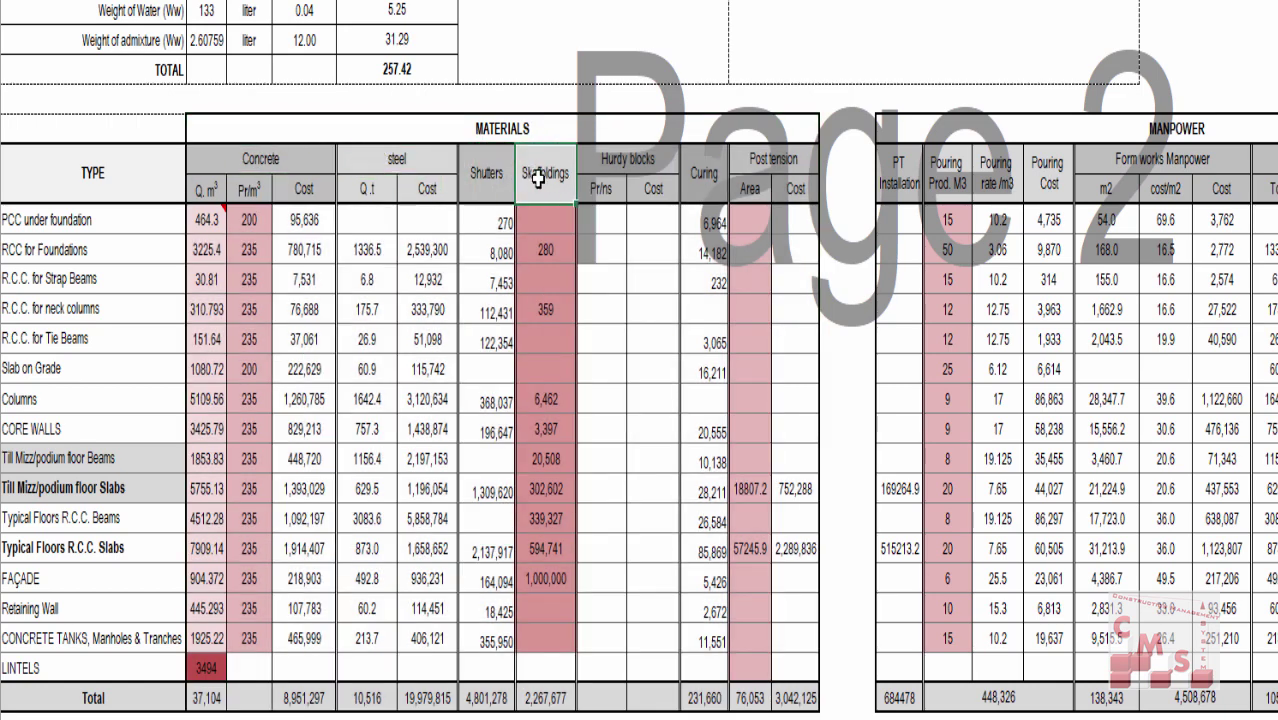
drag(609, 166, 655, 400)
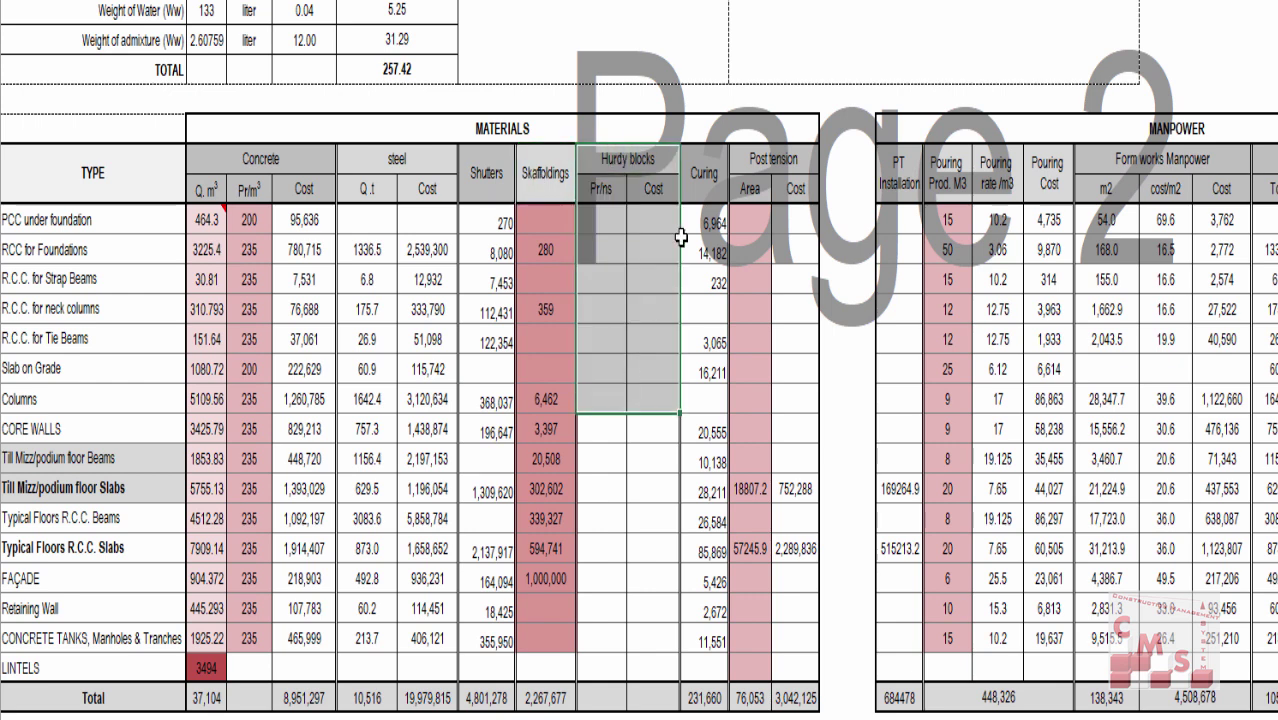
click(707, 180)
drag(716, 193, 700, 697)
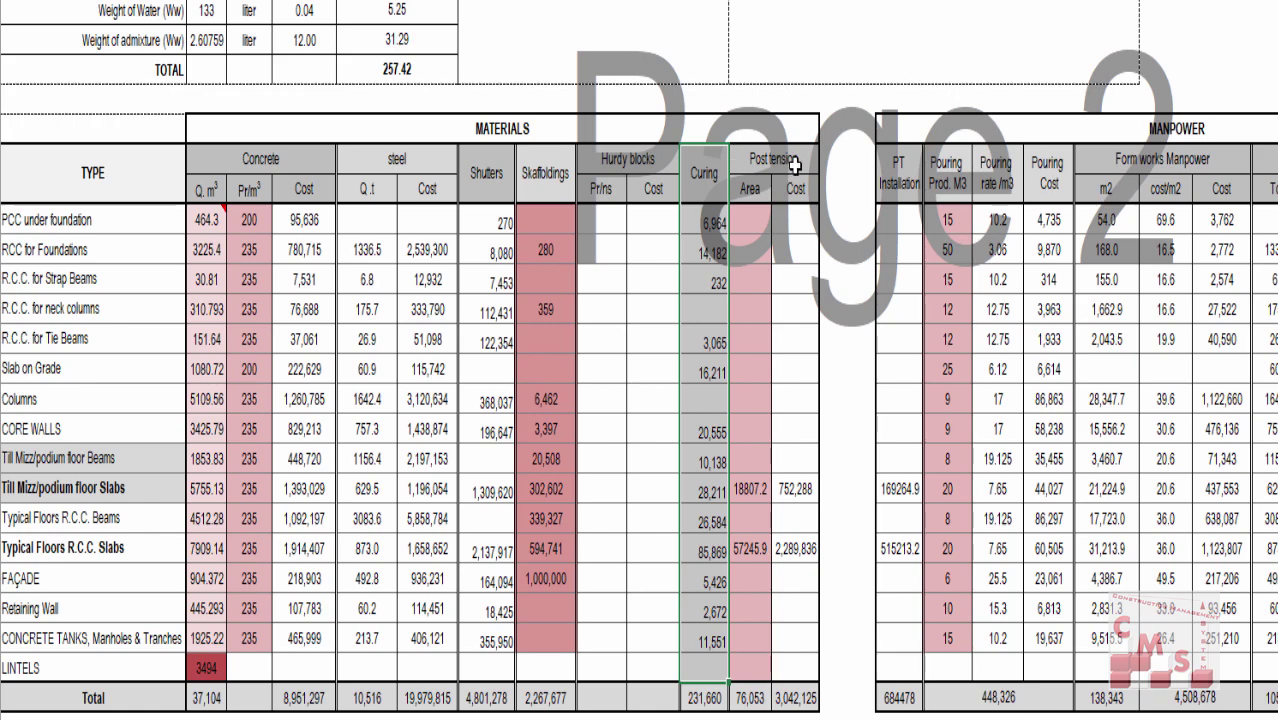
drag(796, 163, 753, 683)
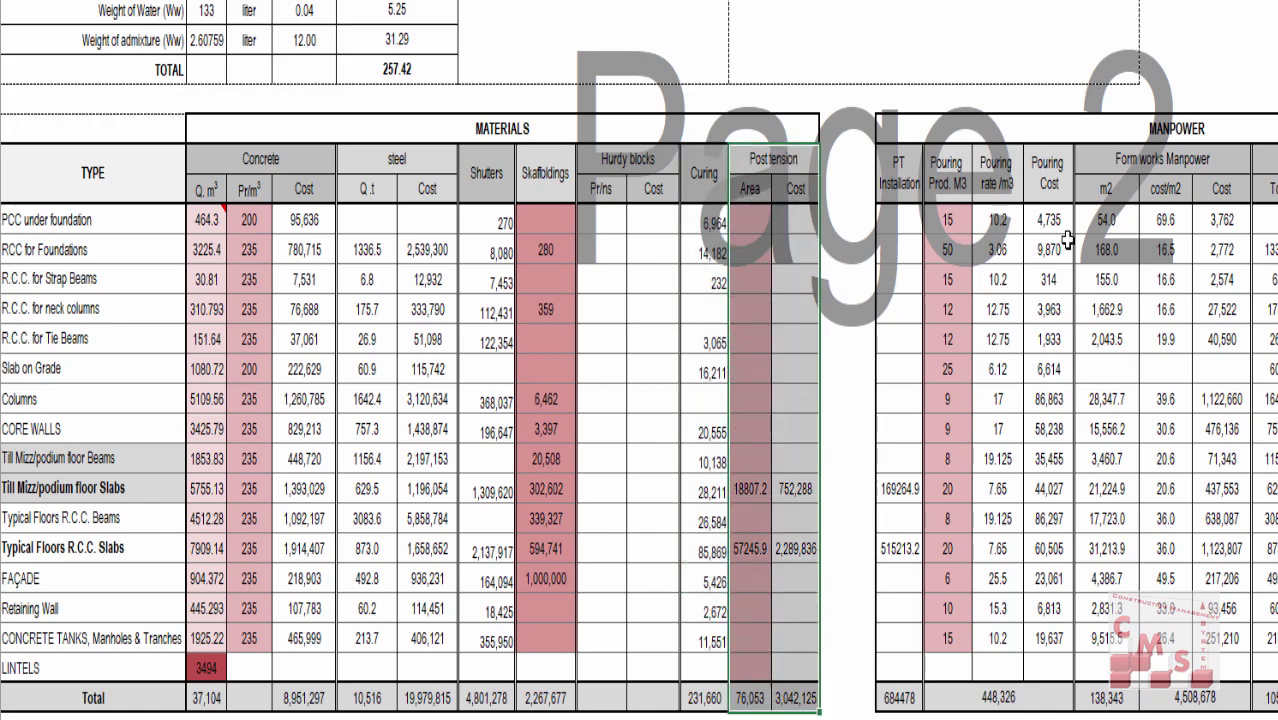
Examine the concrete breakdown's Manpower costs for PT installation, pouring, form works, rebar works and labor per m3.
drag(1150, 128, 622, 671)
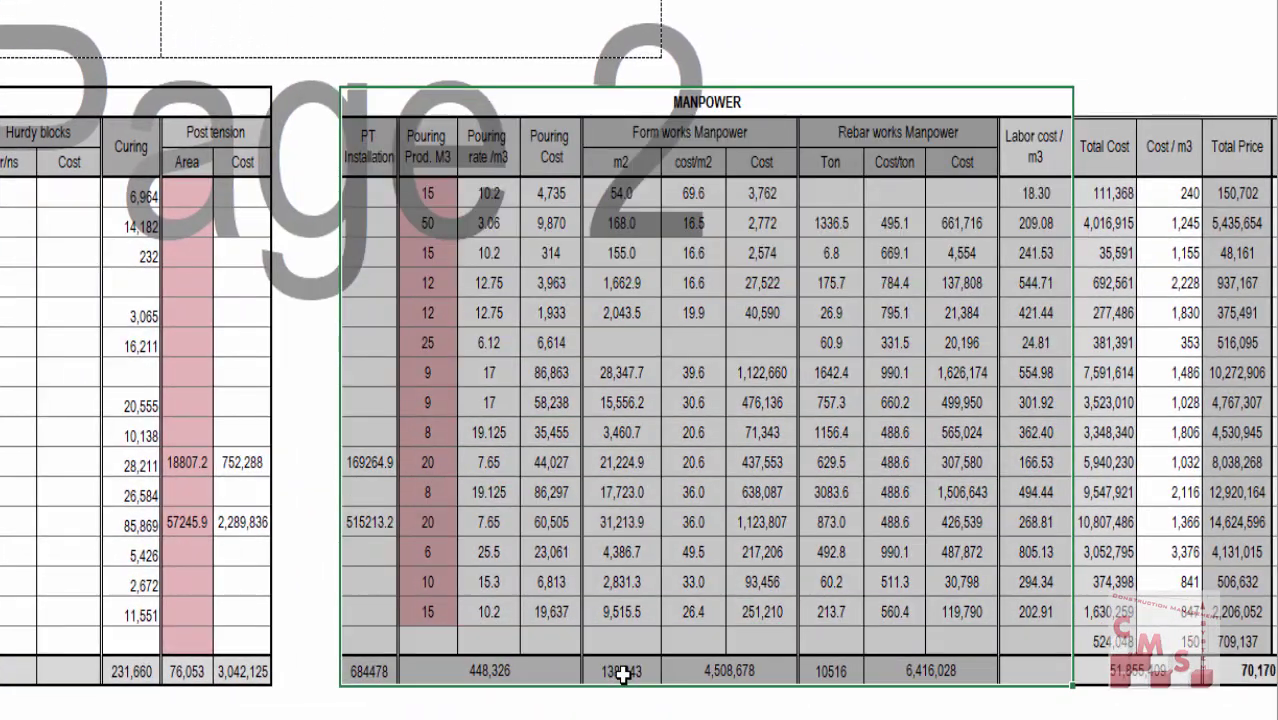
click(538, 313)
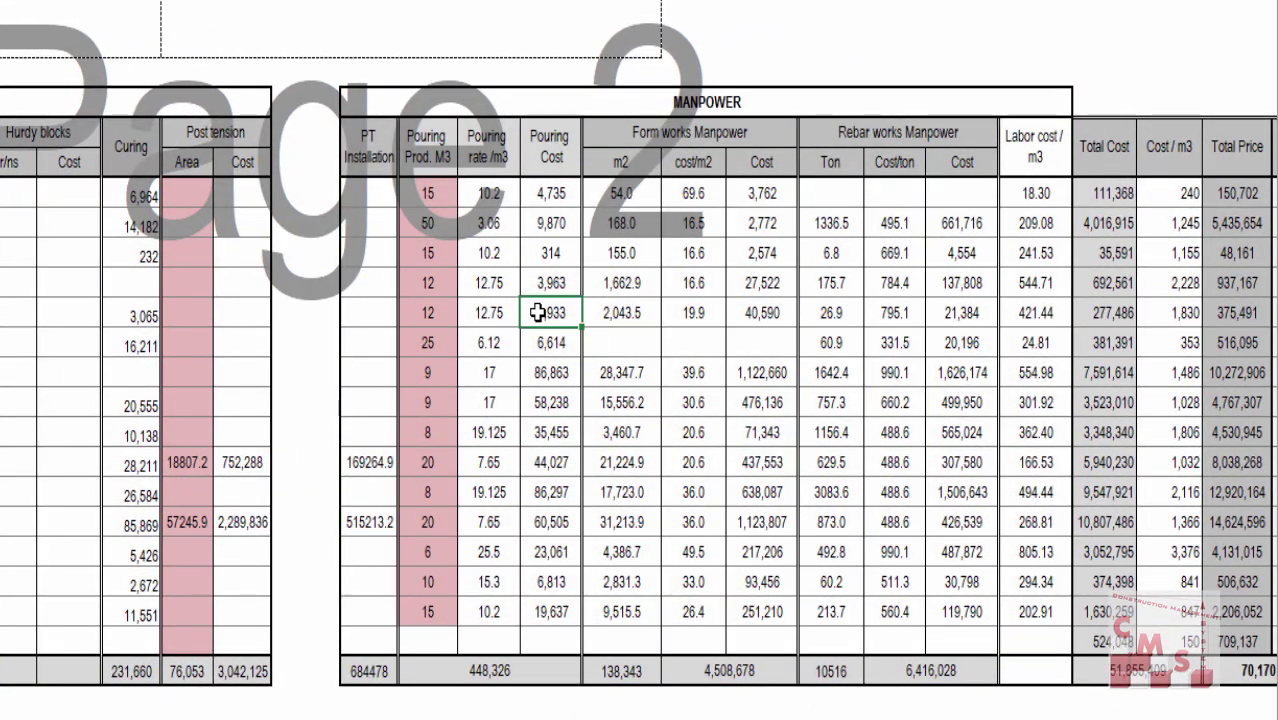
drag(361, 152, 362, 680)
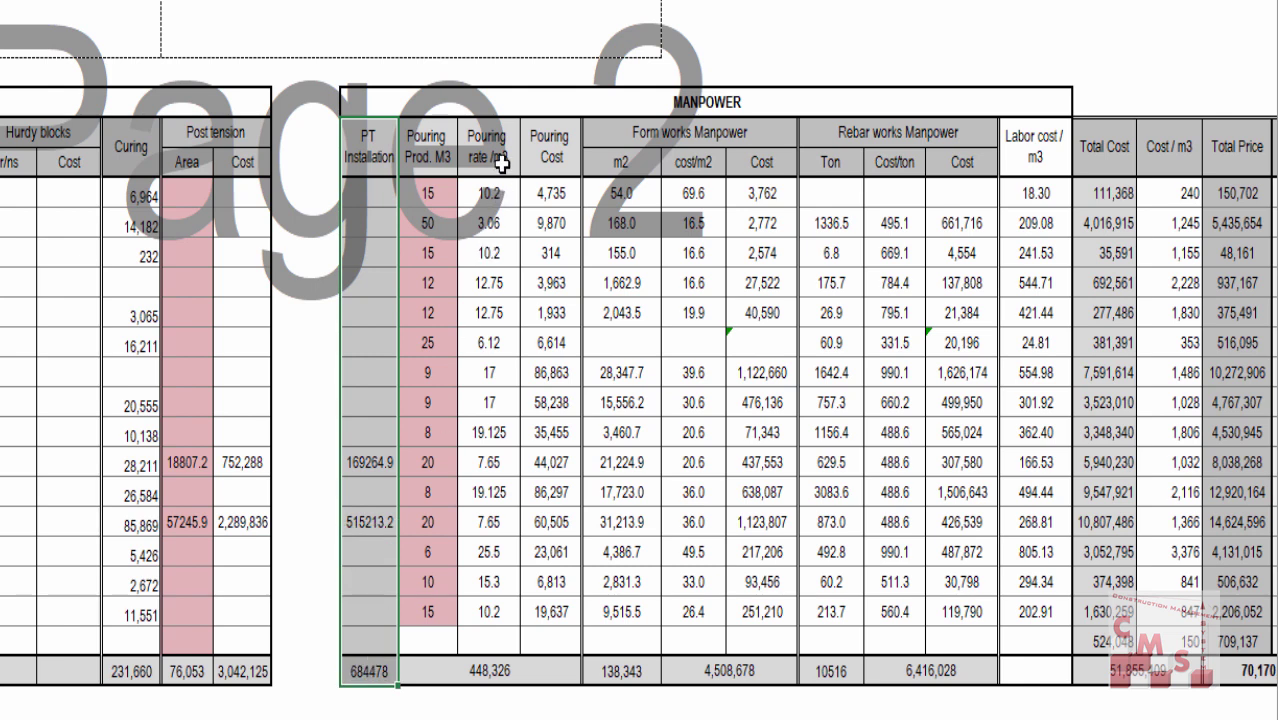
drag(550, 150, 552, 647)
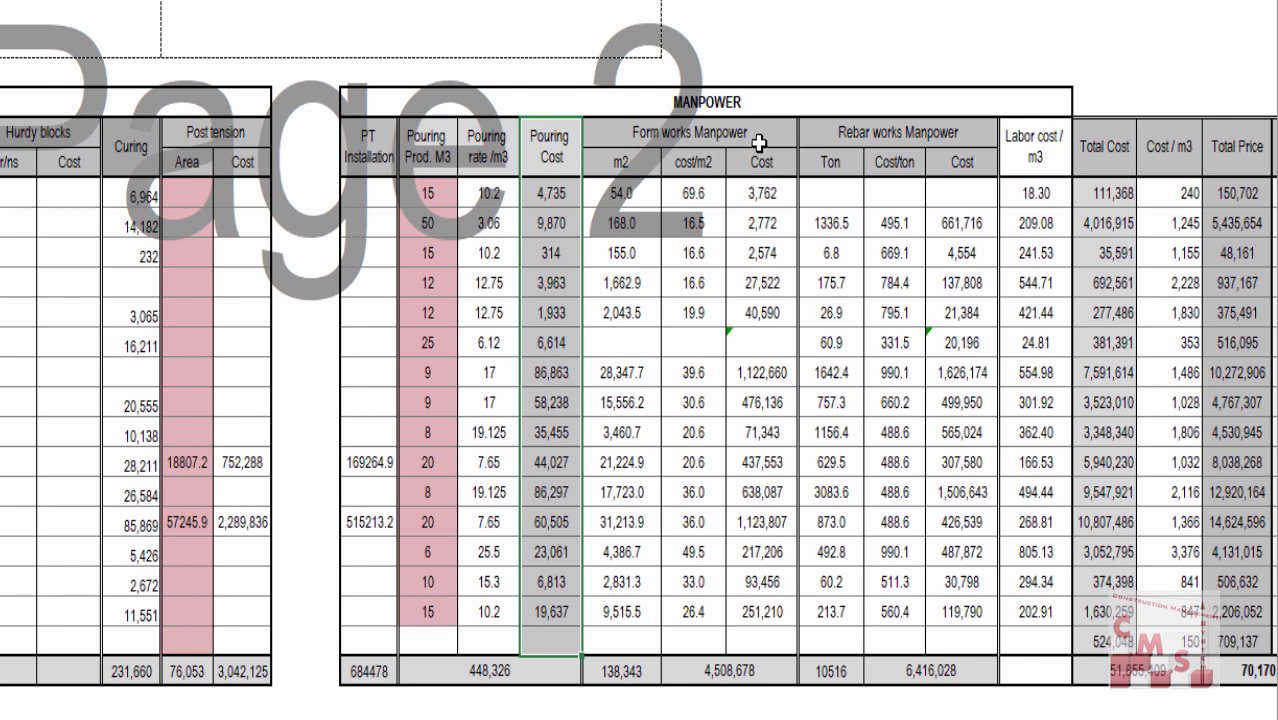
drag(757, 137, 754, 671)
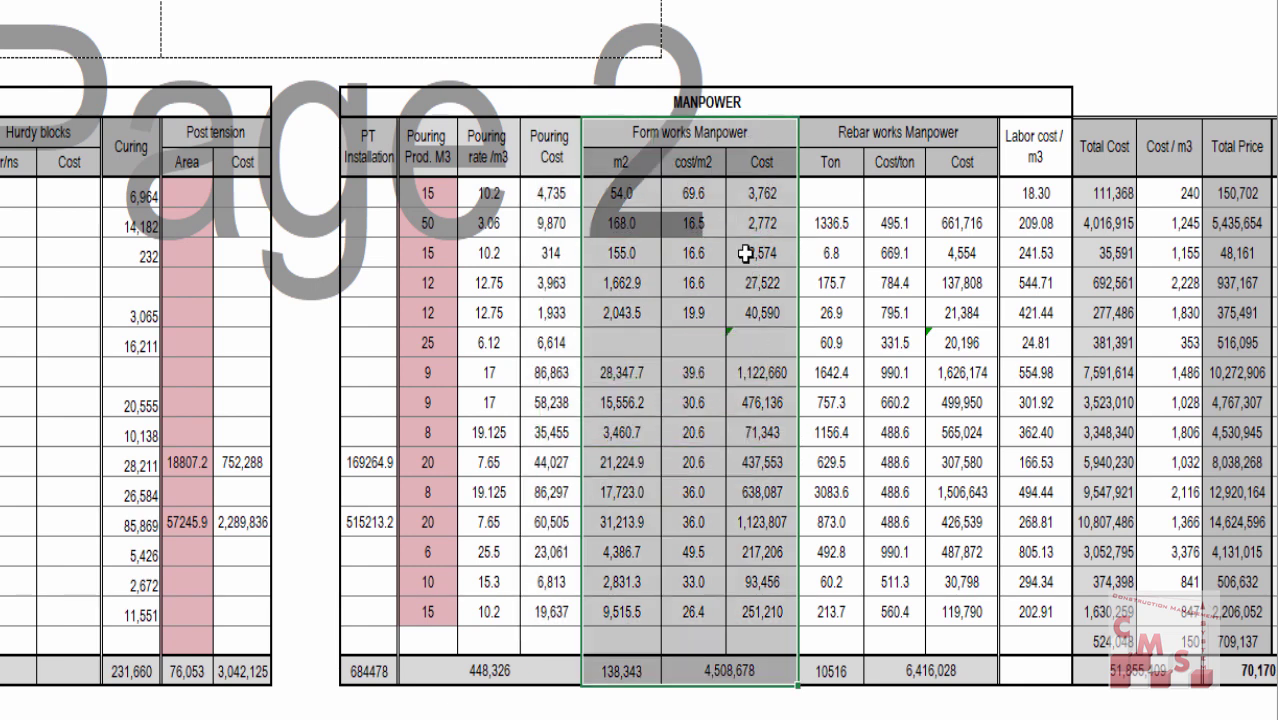
drag(962, 137, 970, 666)
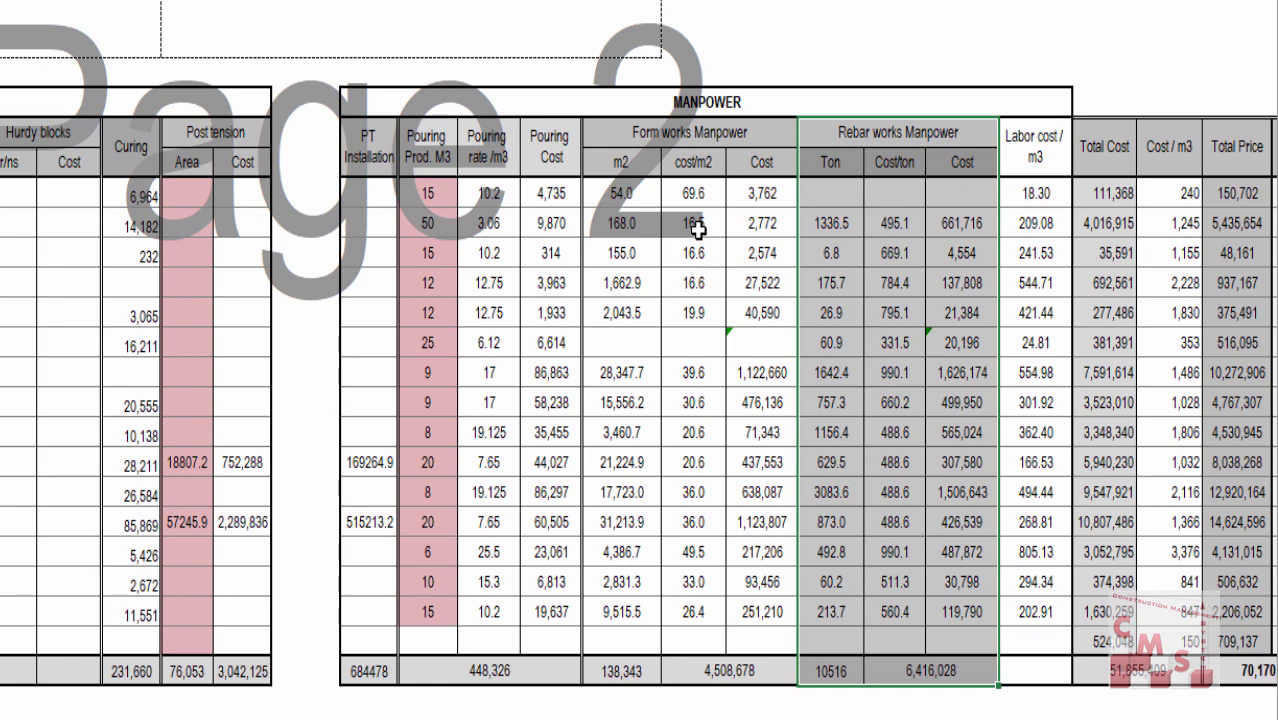
click(693, 342)
drag(762, 193, 762, 582)
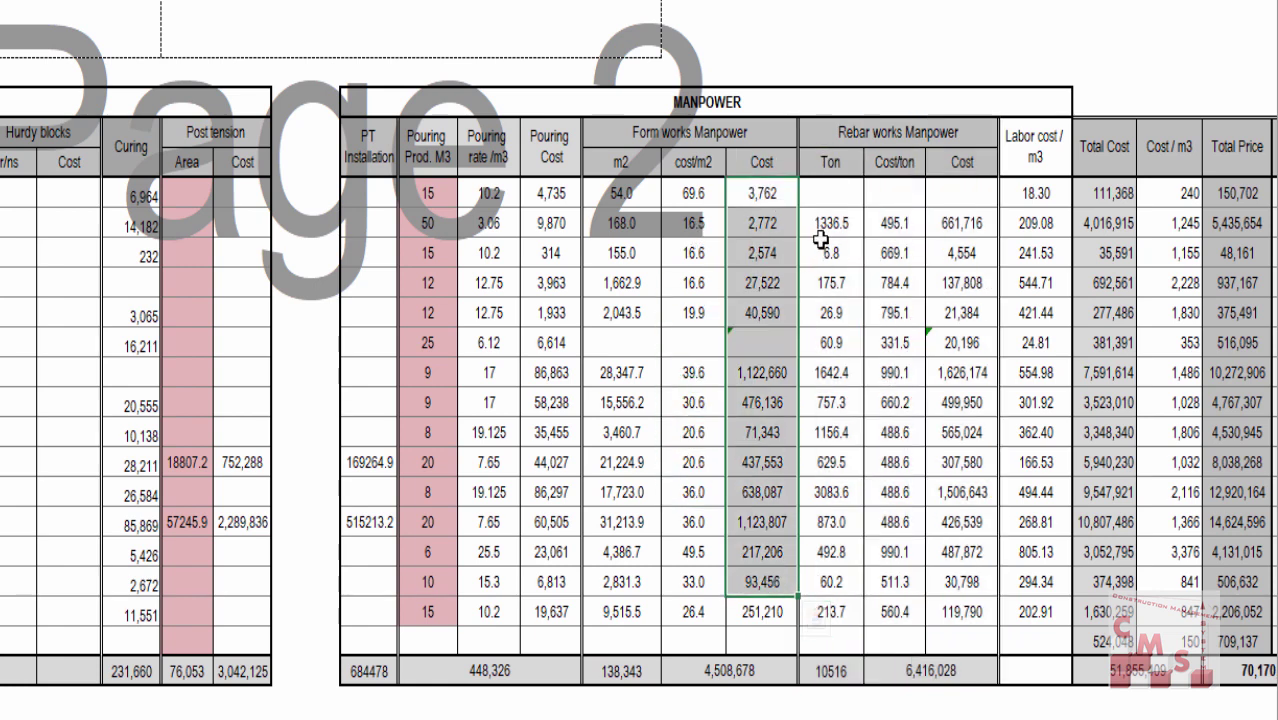
drag(782, 195, 775, 428)
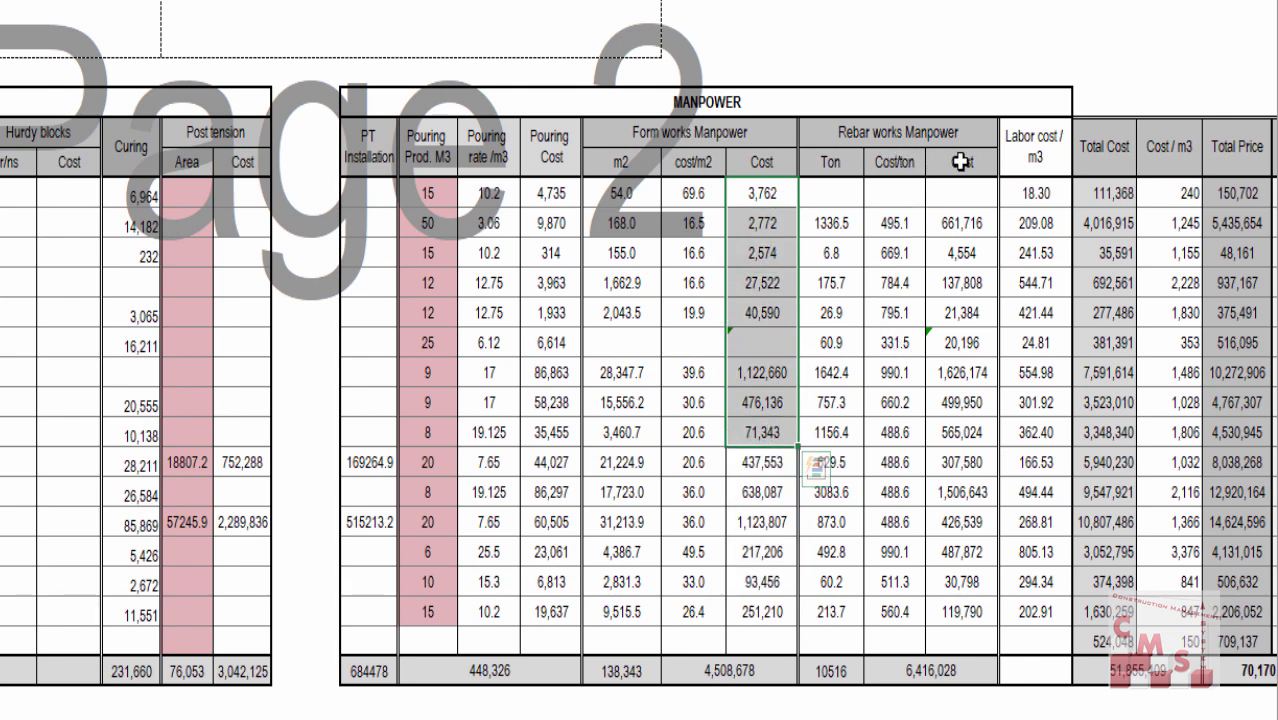
drag(1035, 150, 1033, 552)
drag(1033, 596, 1034, 612)
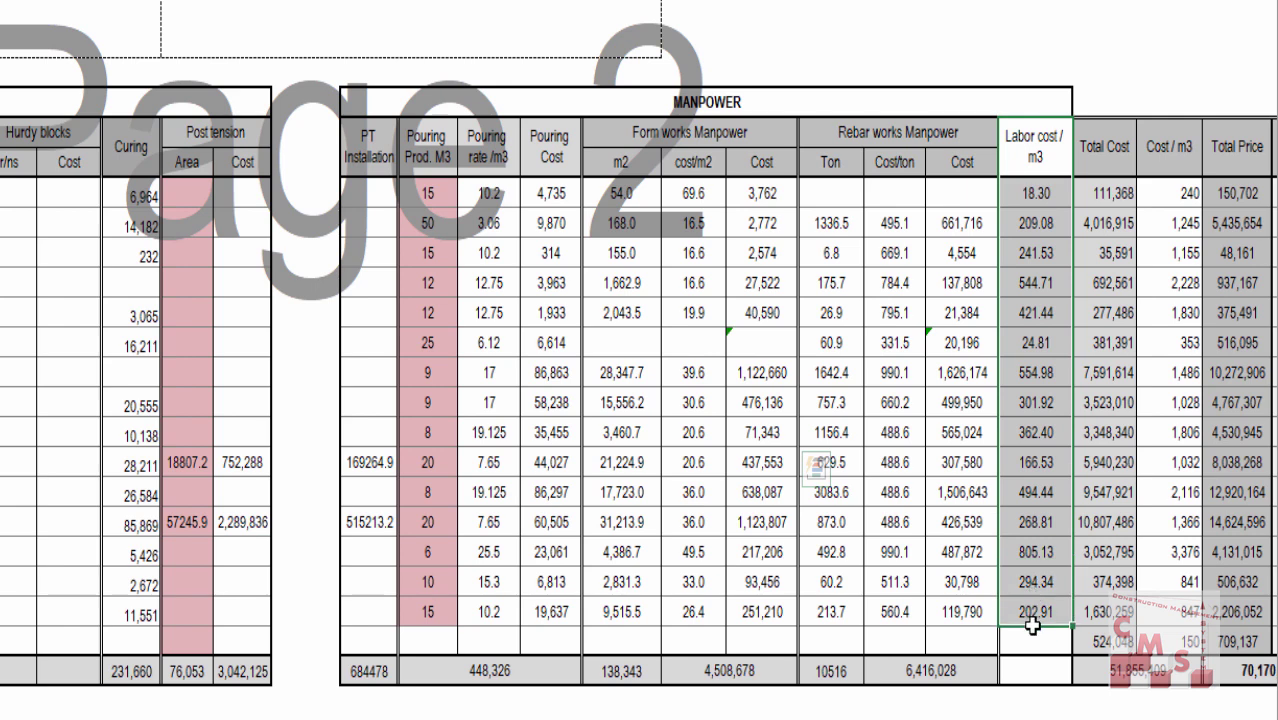
Check the total cost, cost per m3 and total price columns of the concrete breakdown.
drag(1126, 196, 1094, 641)
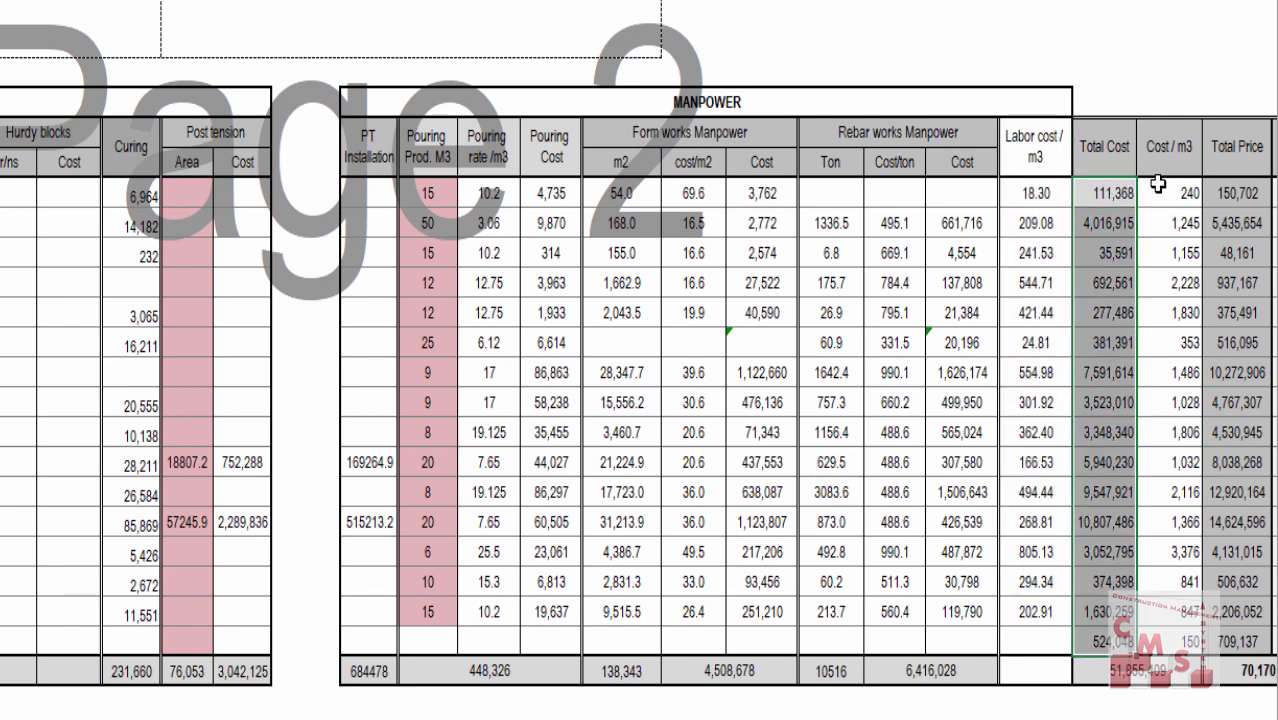
drag(1150, 185, 1160, 532)
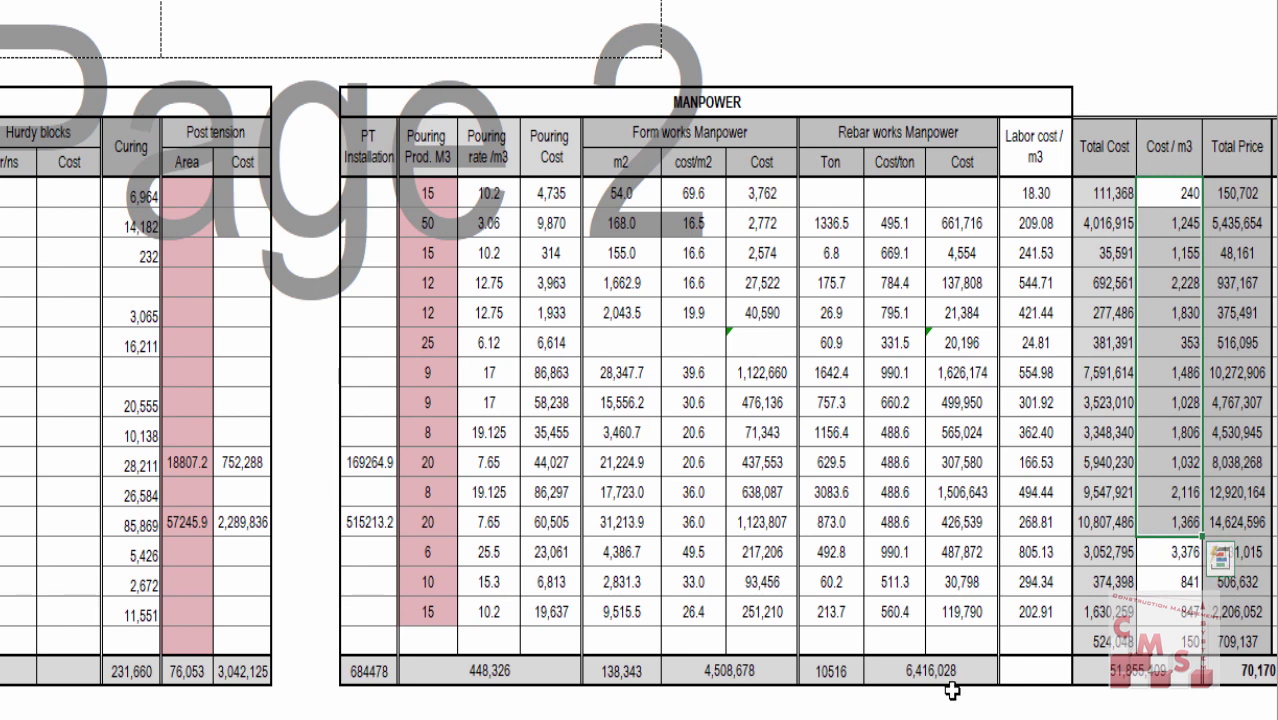
click(1252, 198)
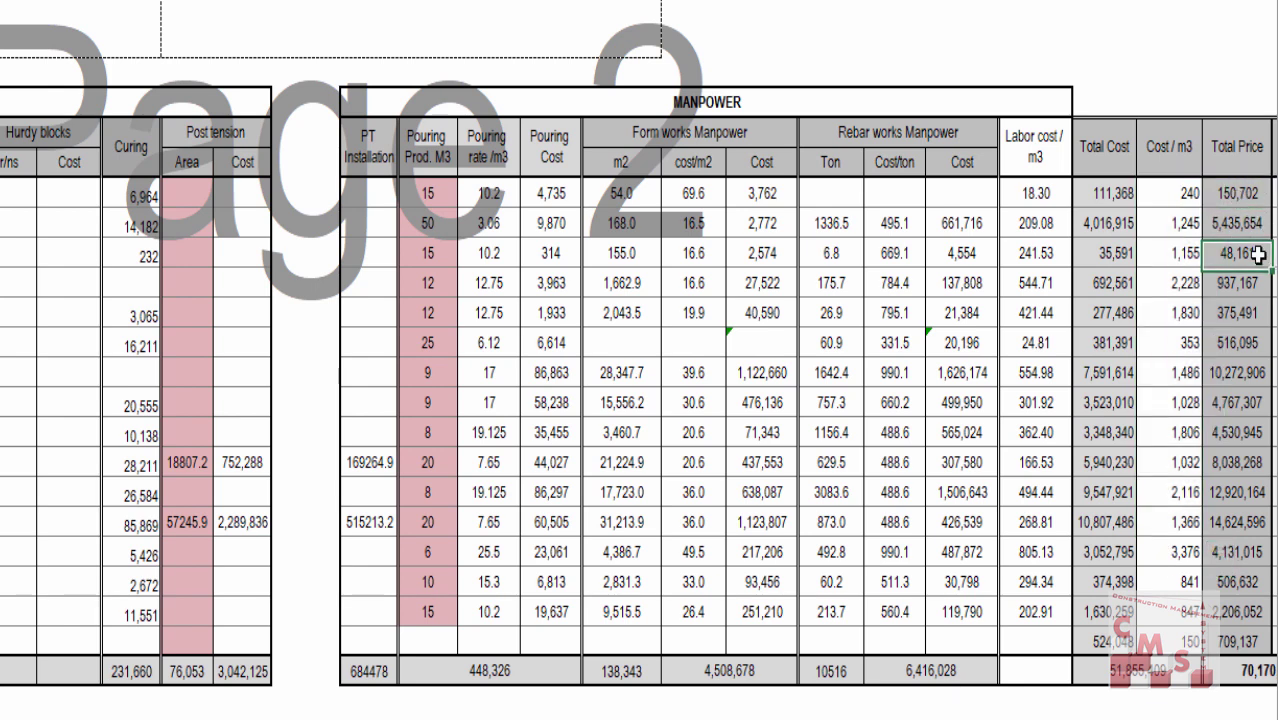
click(1237, 253)
click(1238, 345)
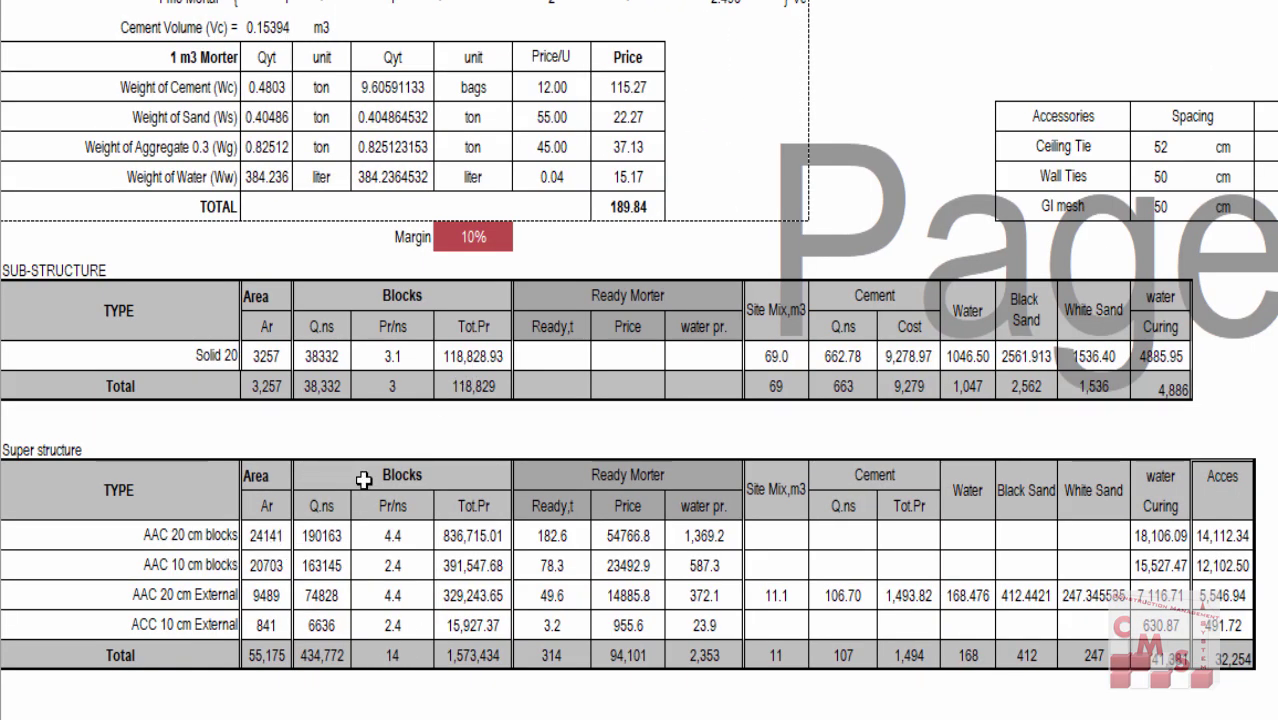
Examine the superstructure block works breakdown, covering blocks, ready mortar, cement, water curing, accessories and labor.
drag(358, 480, 1172, 615)
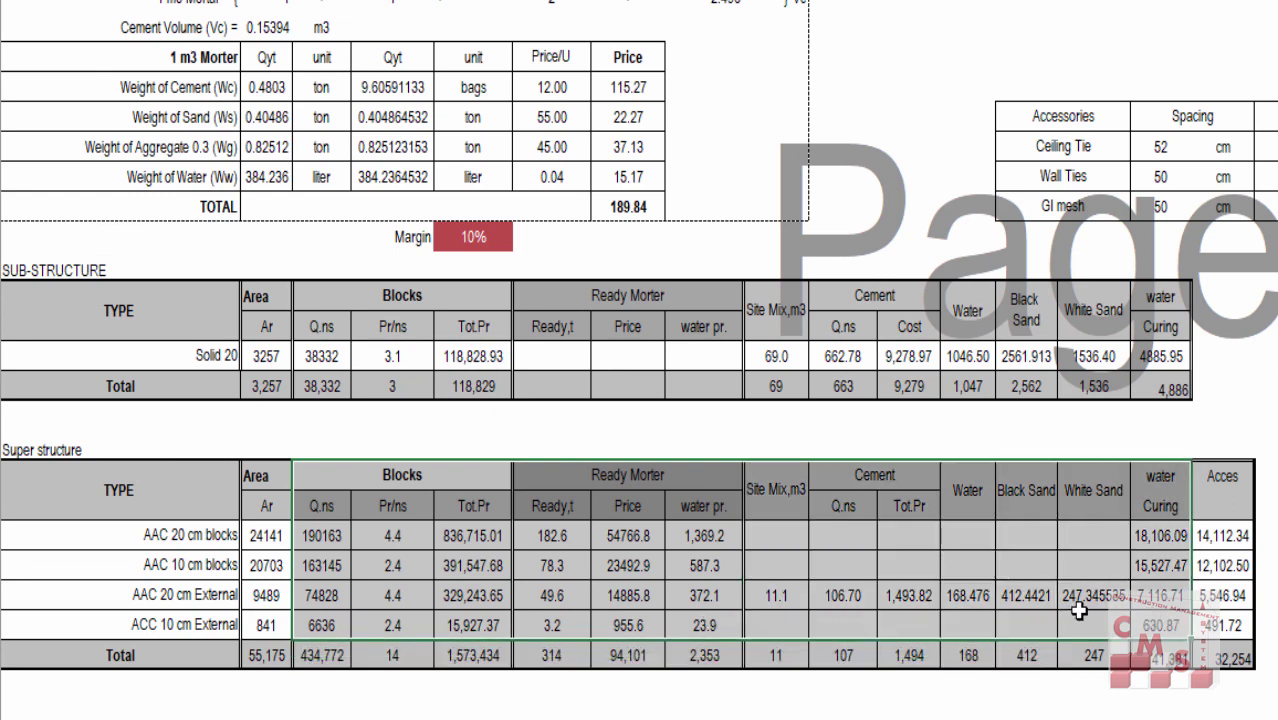
click(673, 480)
click(866, 476)
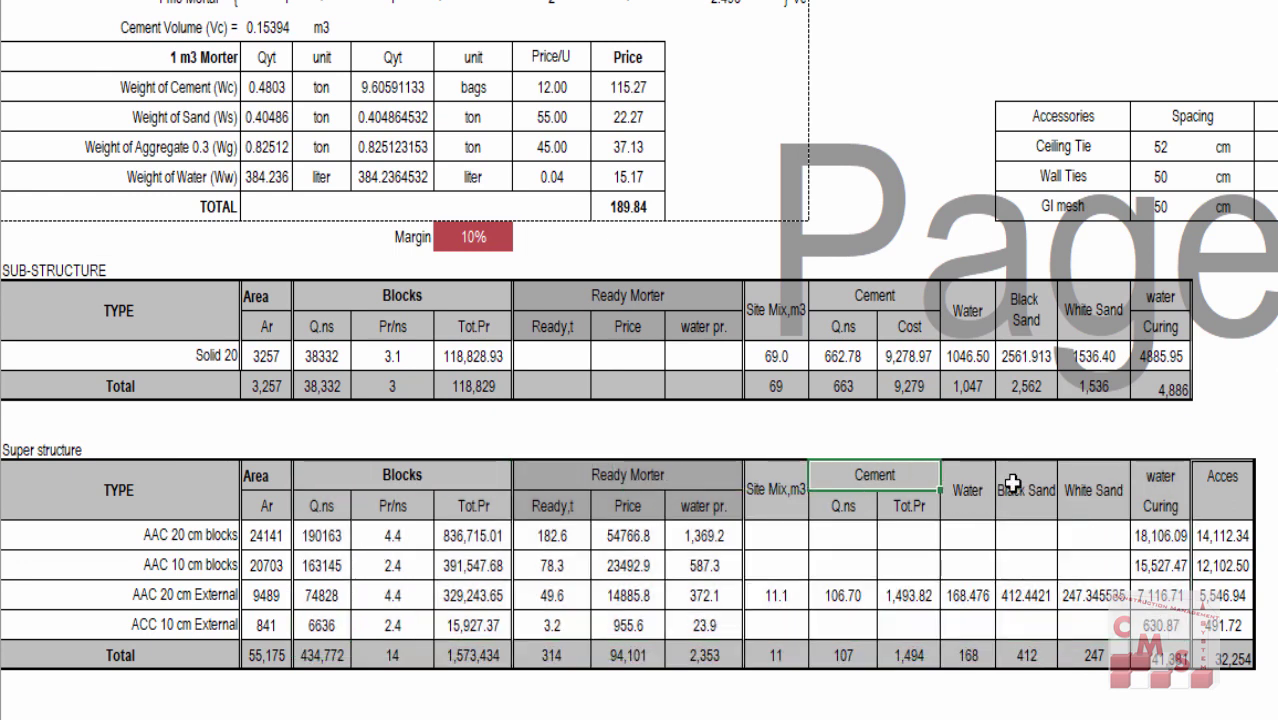
click(1162, 502)
click(1205, 486)
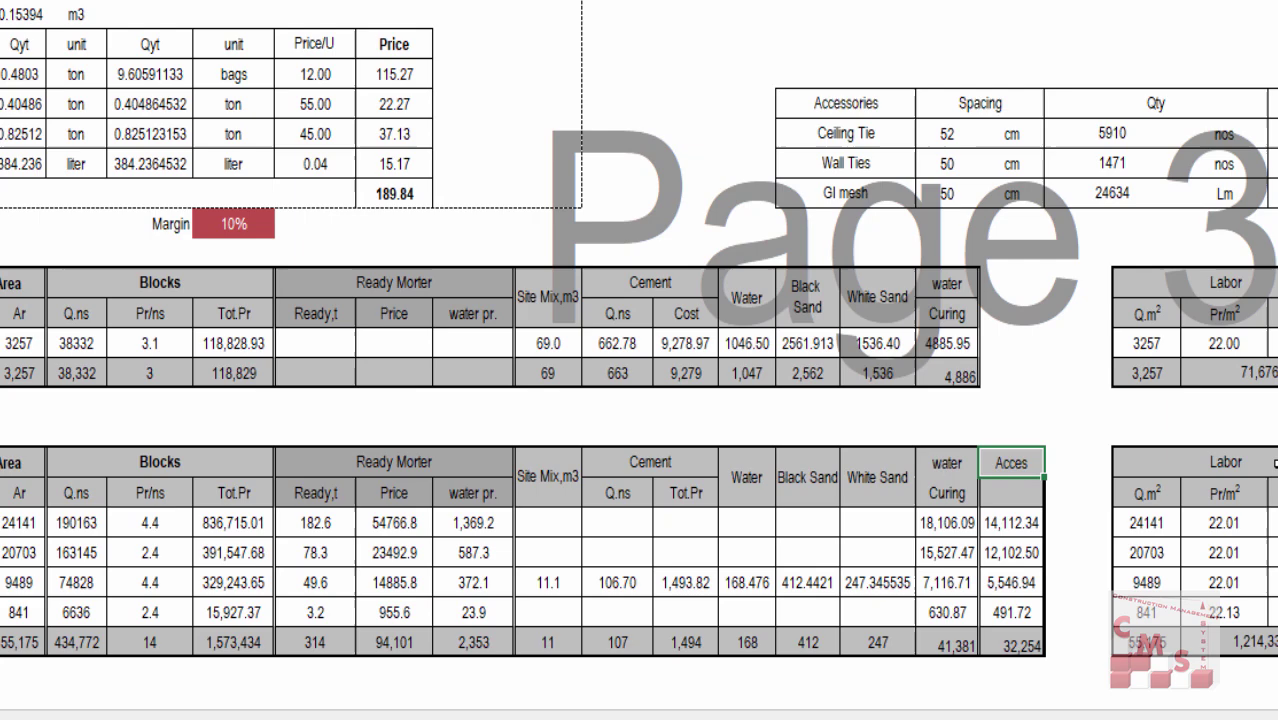
click(843, 497)
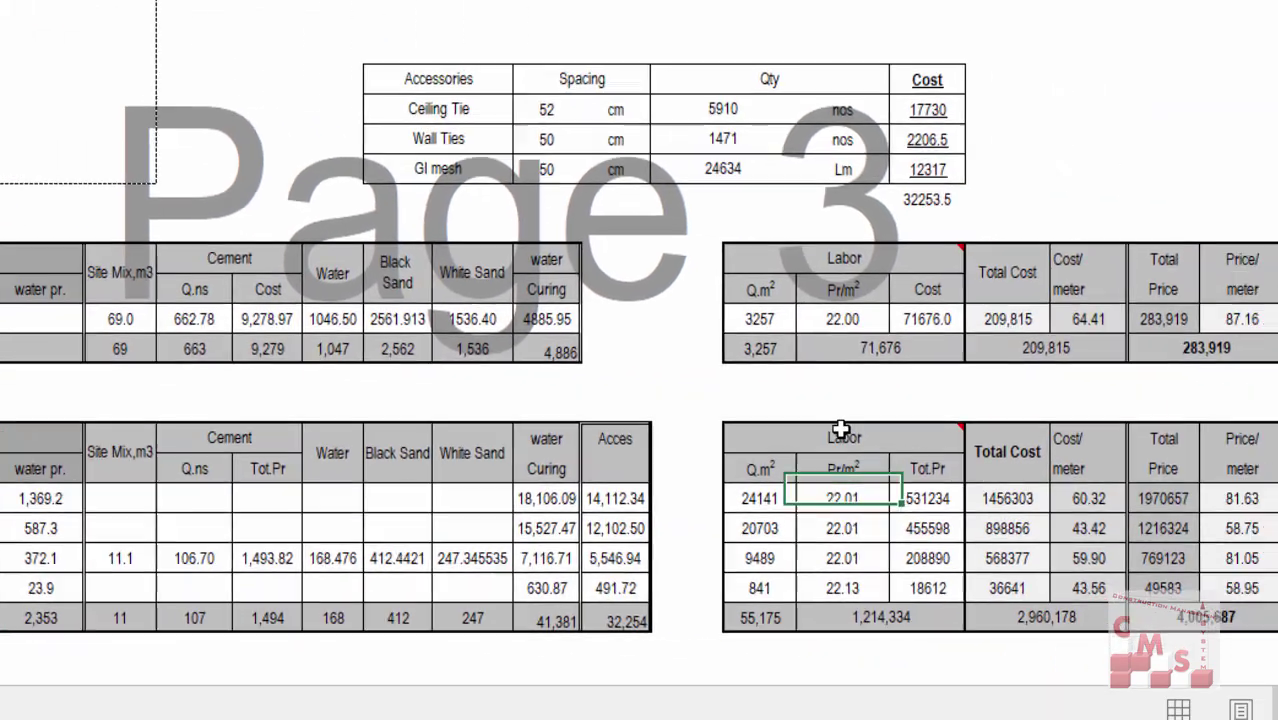
Examine the labor, total cost and cost per meter columns of the superstructure block works breakdown.
click(842, 430)
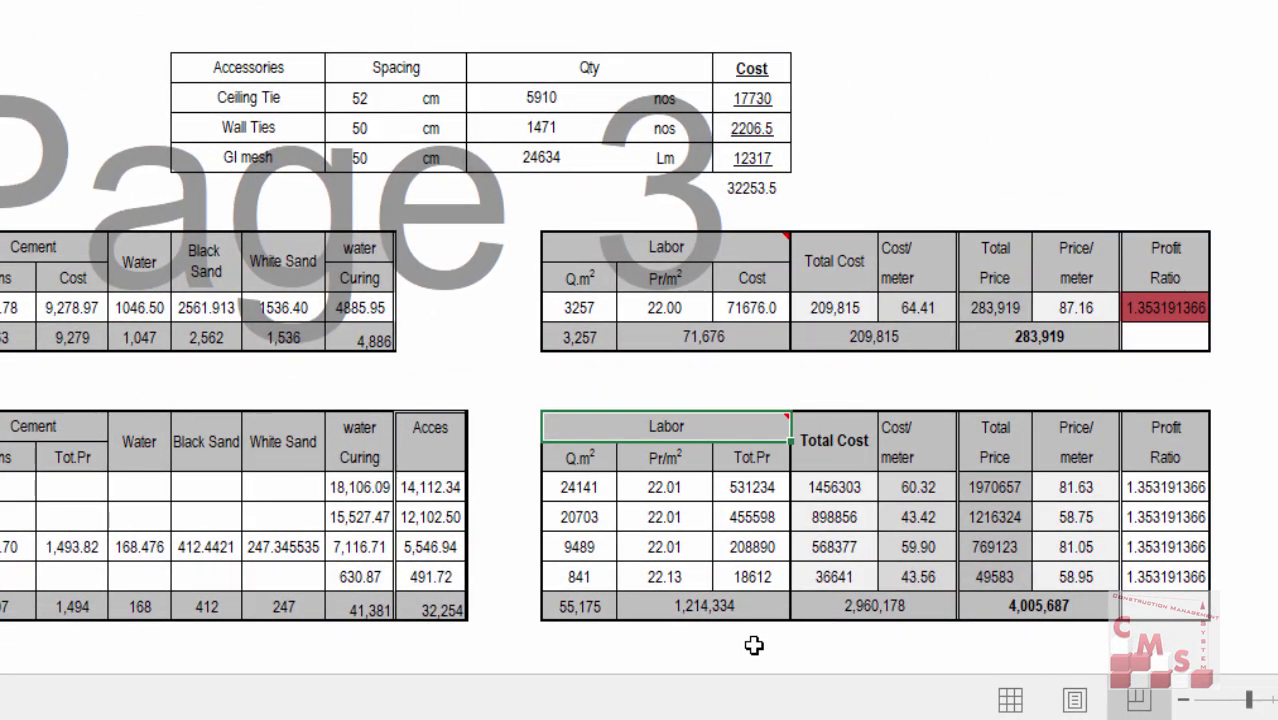
click(839, 455)
click(837, 490)
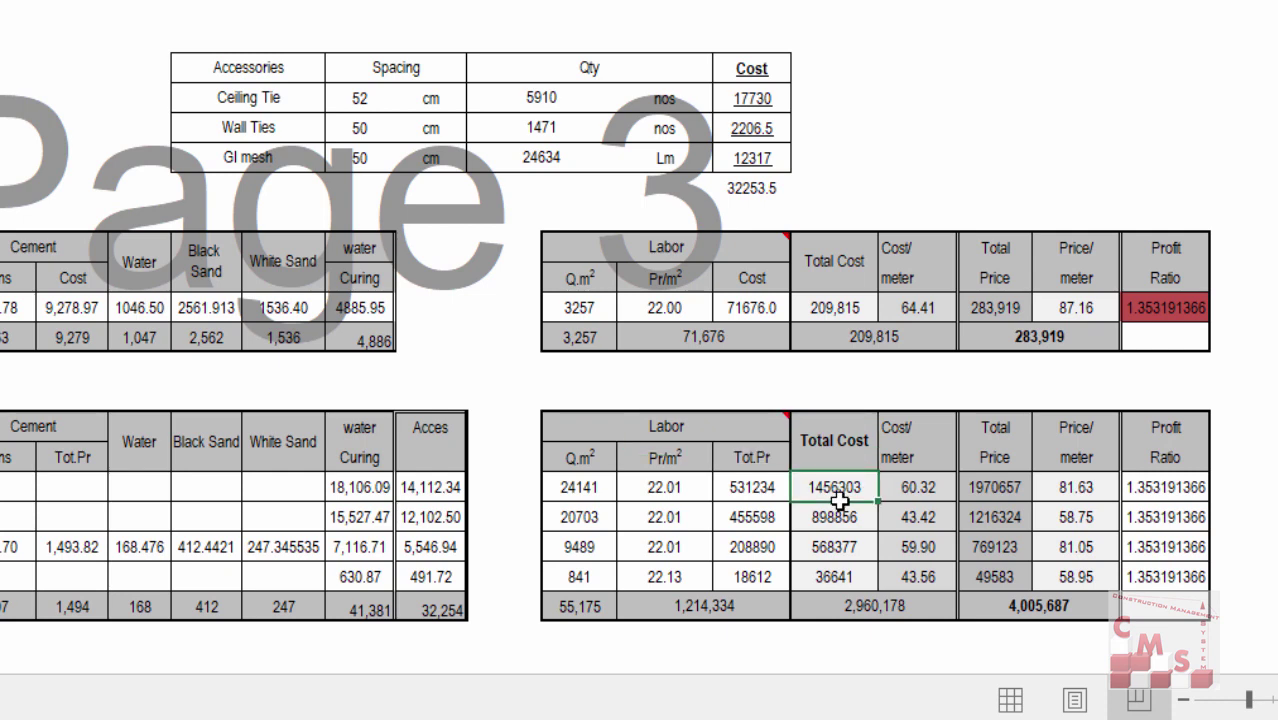
click(901, 490)
click(907, 517)
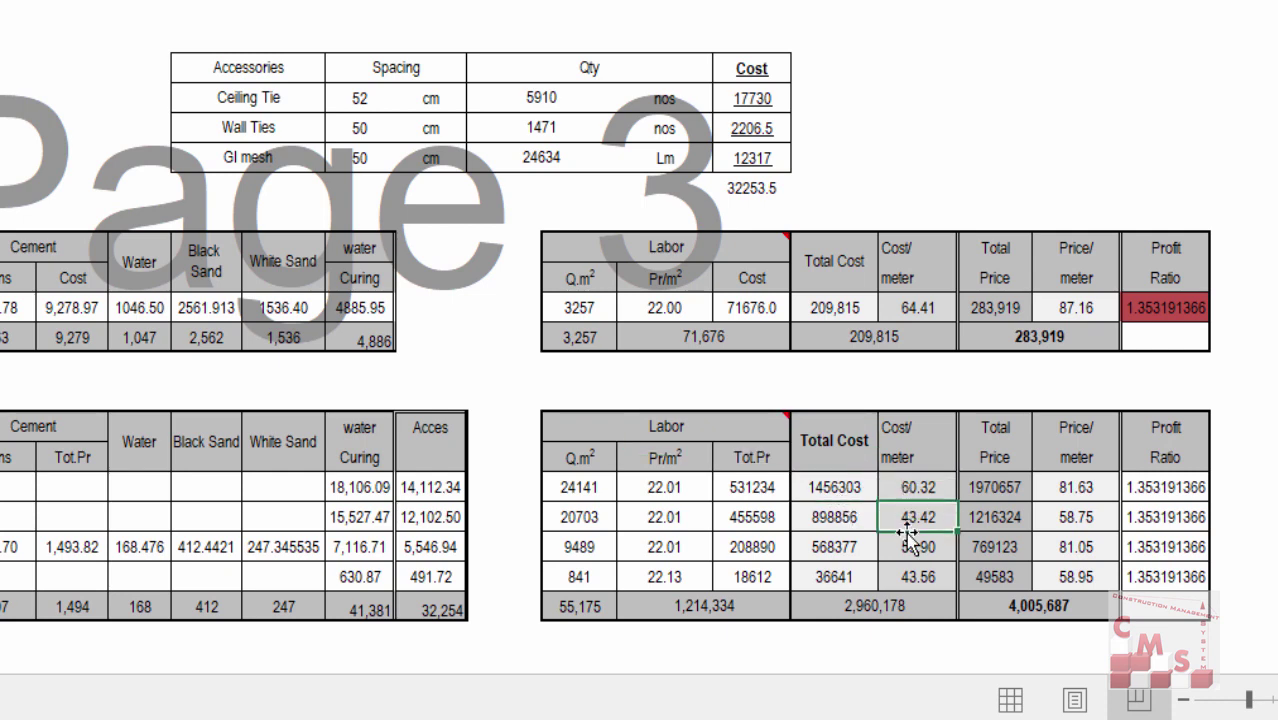
click(915, 577)
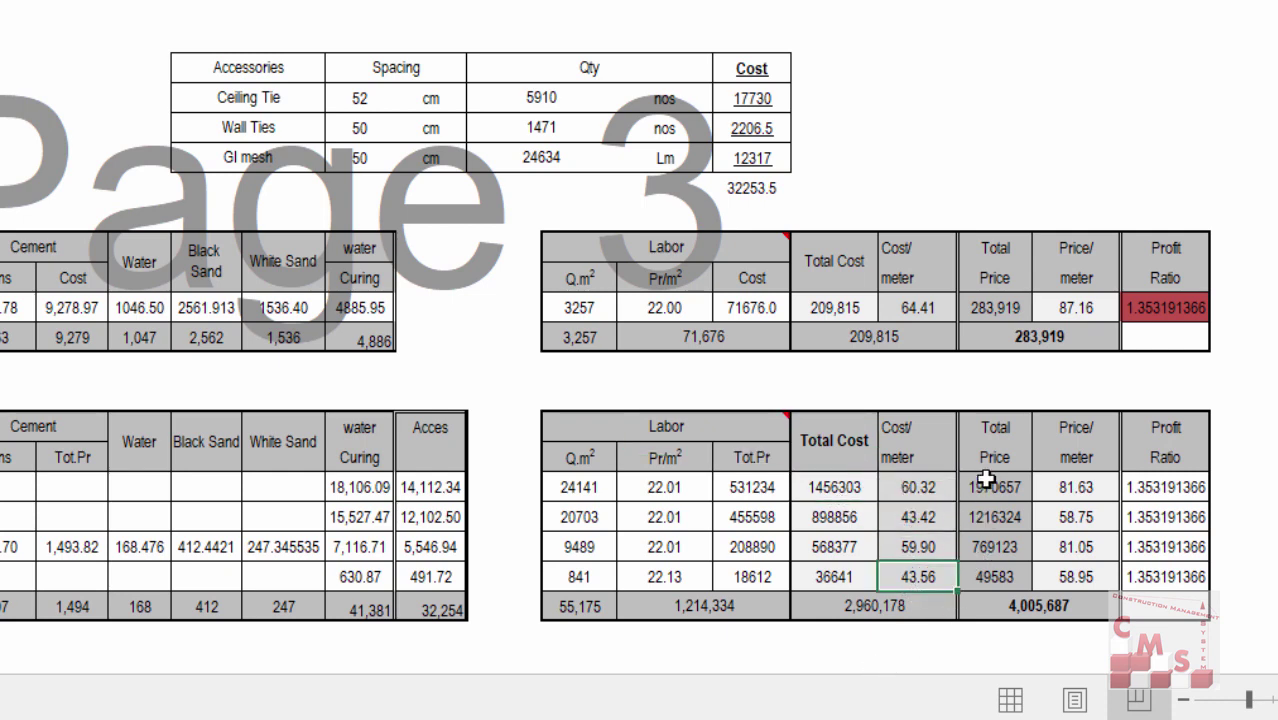
Check the total price and price per meter columns of the superstructure block works breakdown.
drag(1001, 437, 1072, 600)
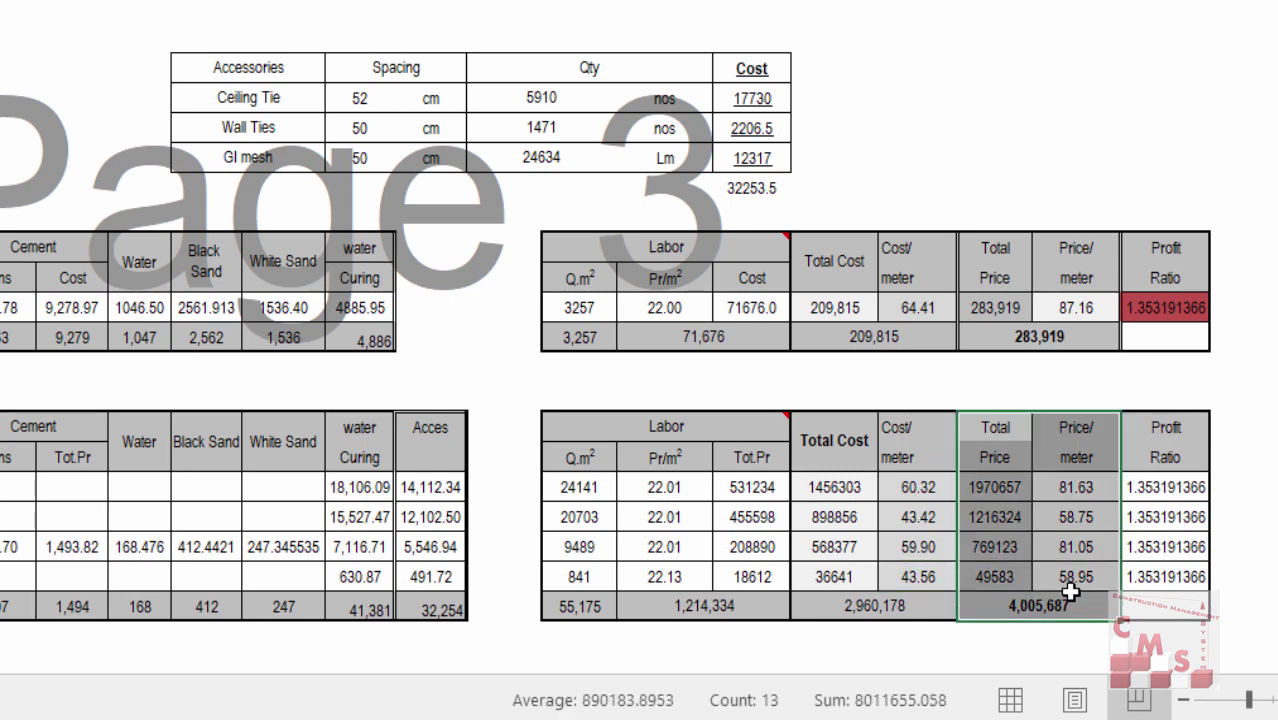
click(1012, 453)
drag(996, 434, 1070, 570)
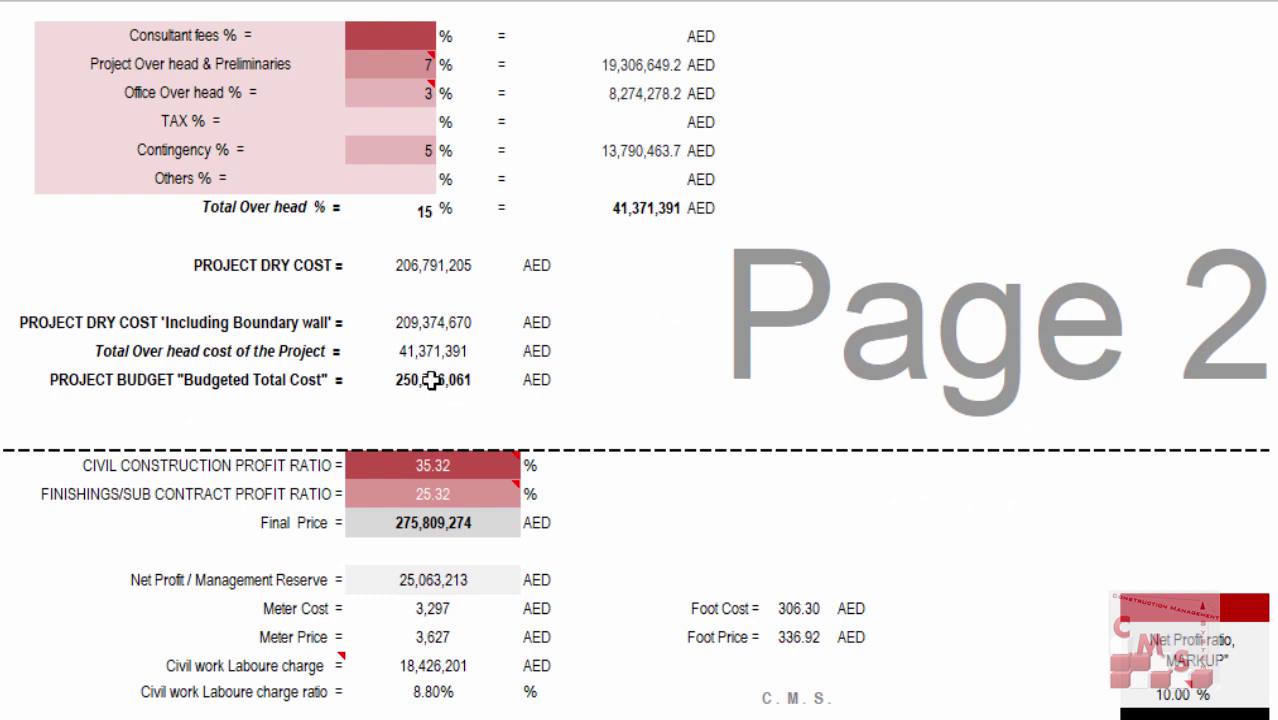
Review the project budget, profit ratios, final price and net profit on the overhead and profit sheet.
click(430, 380)
key(Down)
key(Down)
key(Down)
key(Down)
key(Down)
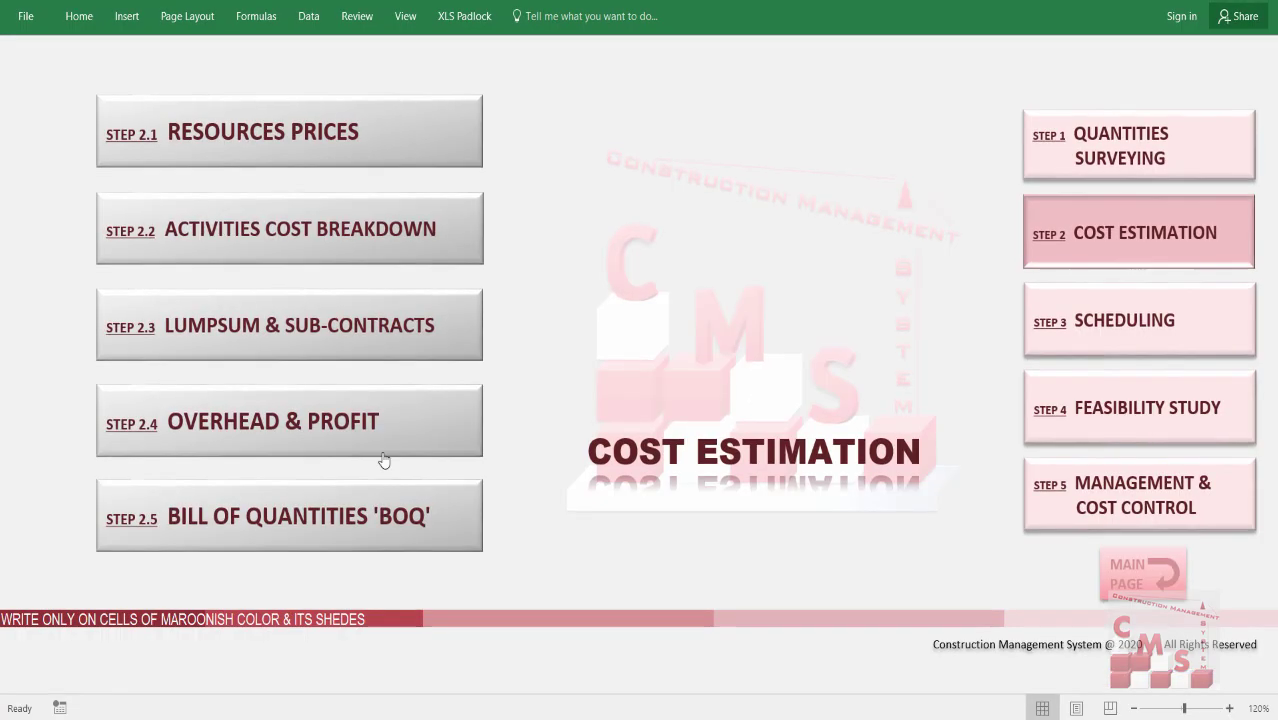
Open the Bill of Quantities from Cost Estimation and view the unit rates and amounts of the back filling section.
click(293, 535)
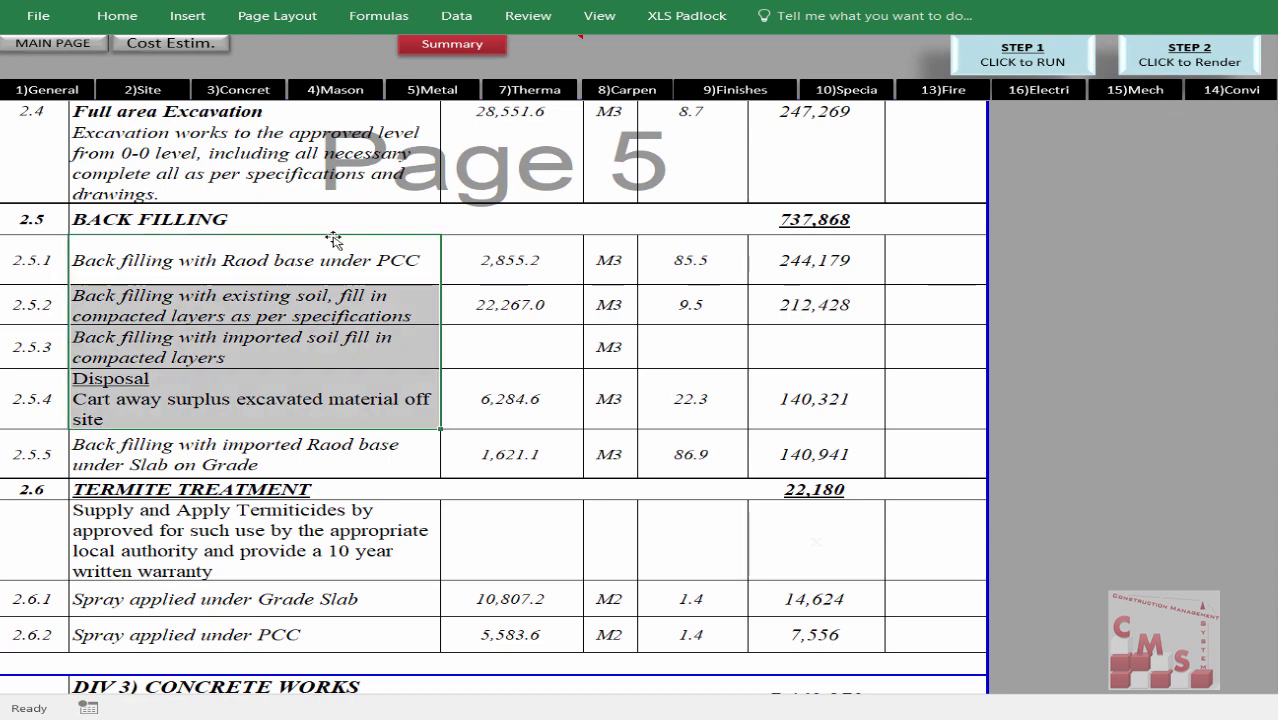
drag(691, 262, 670, 513)
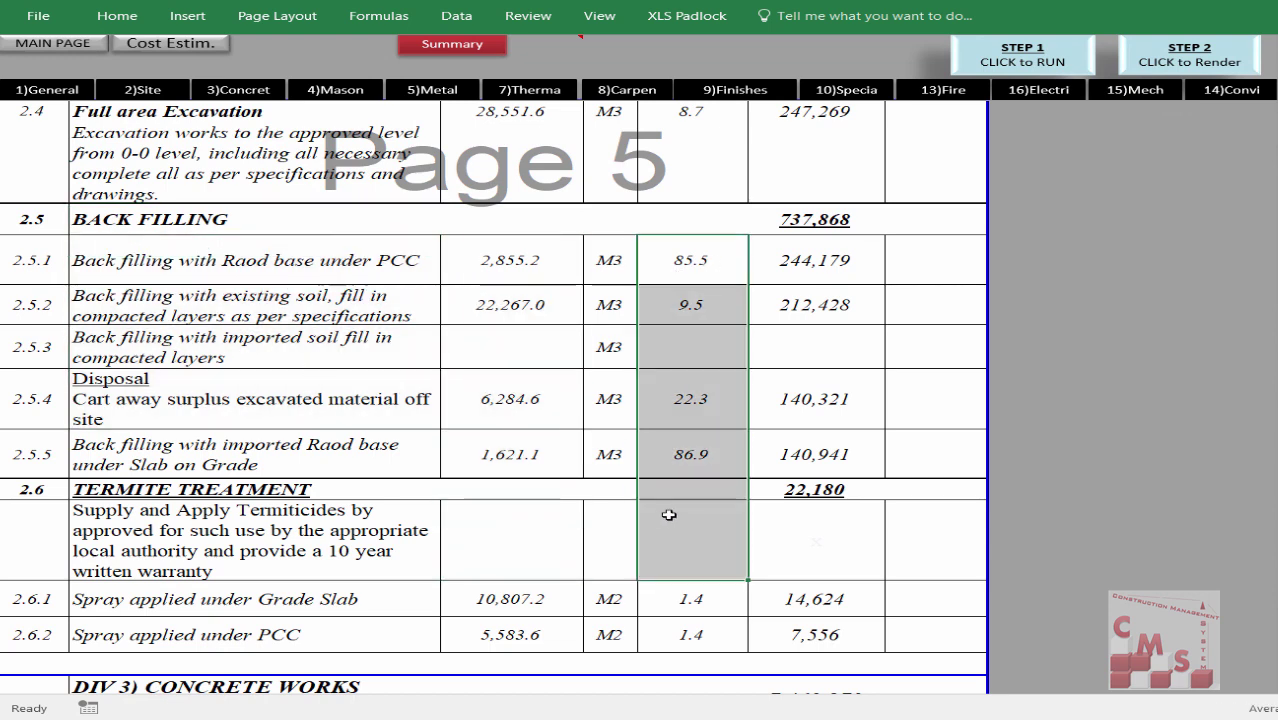
drag(819, 277, 842, 354)
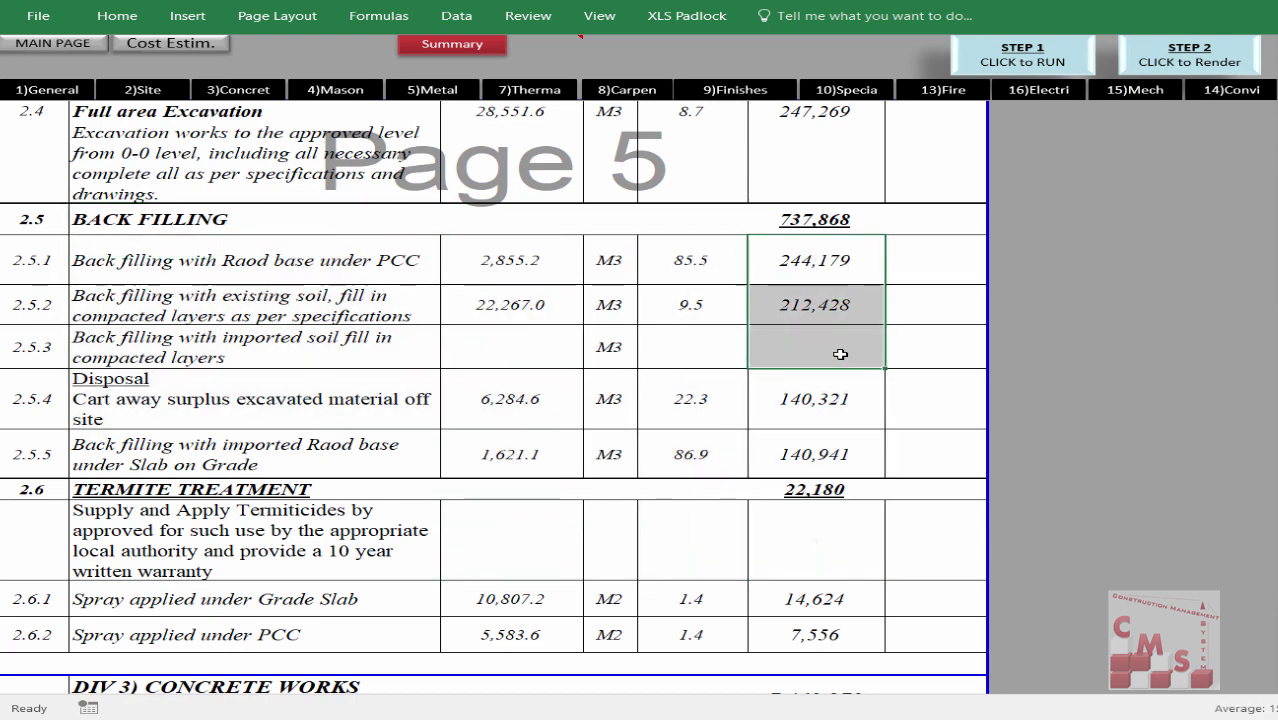
click(157, 219)
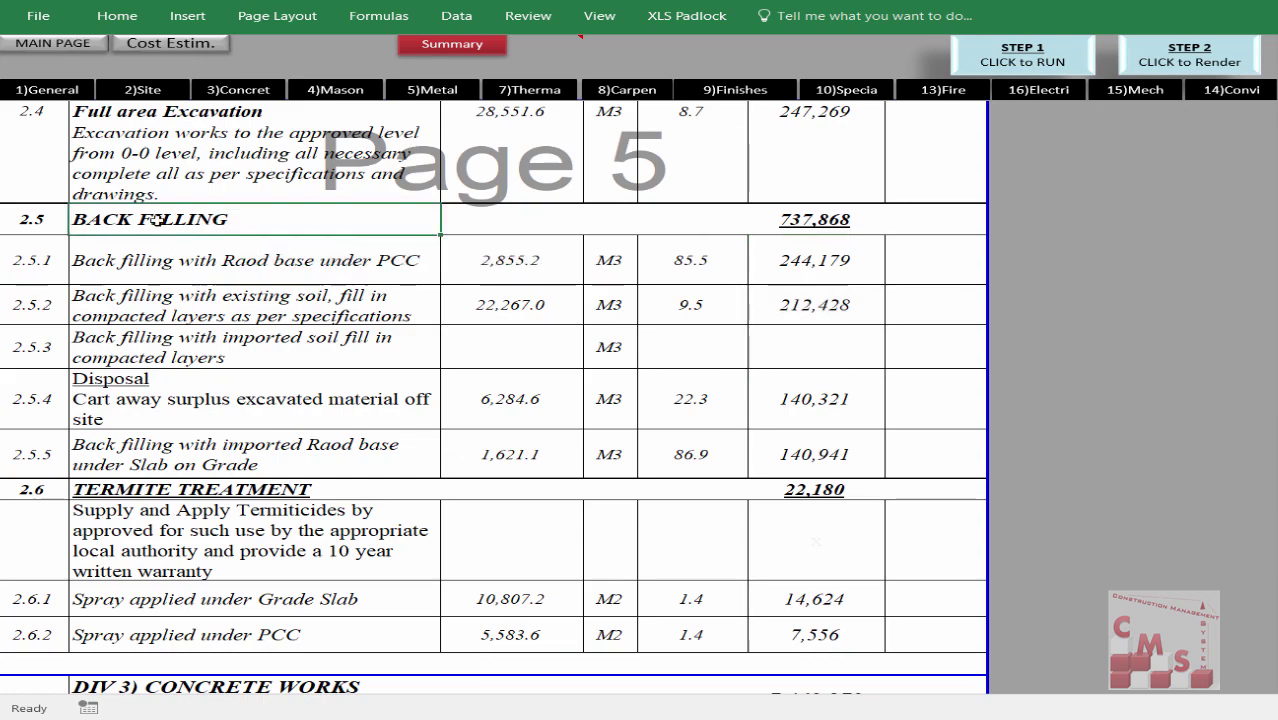
Examine the quantity, unit rate and amount of the Full area Excavation item.
click(393, 114)
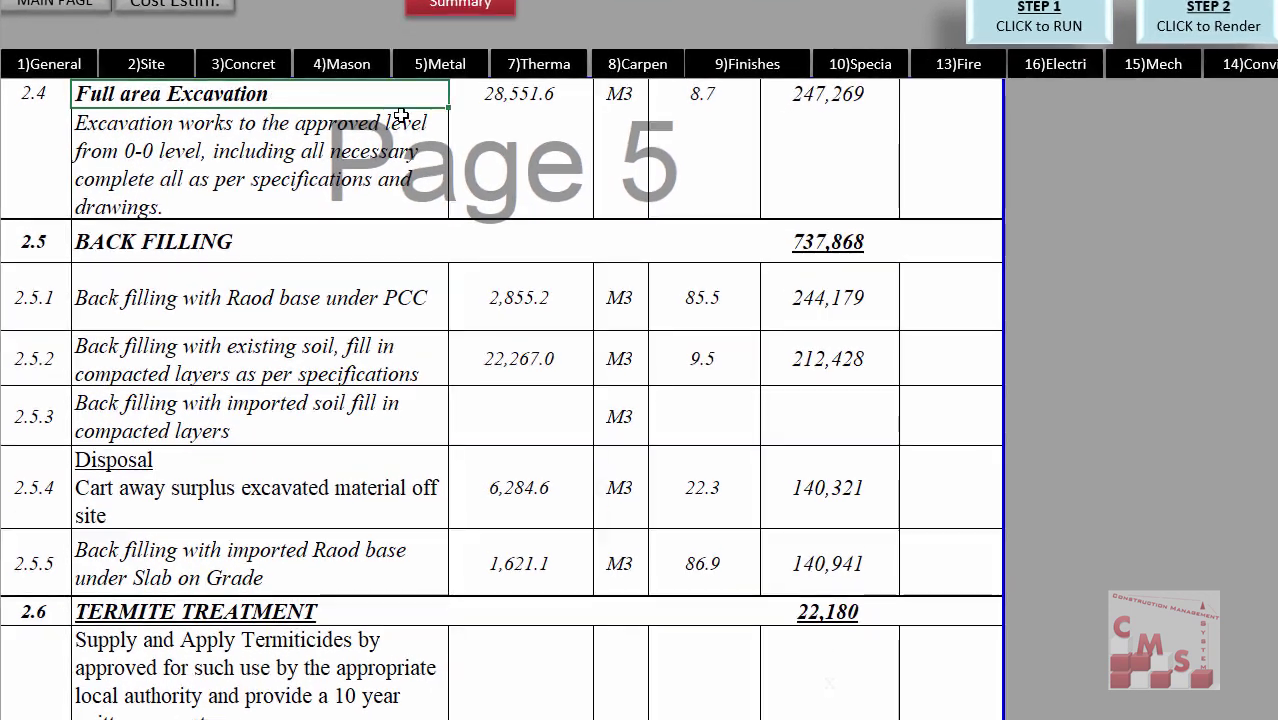
click(519, 94)
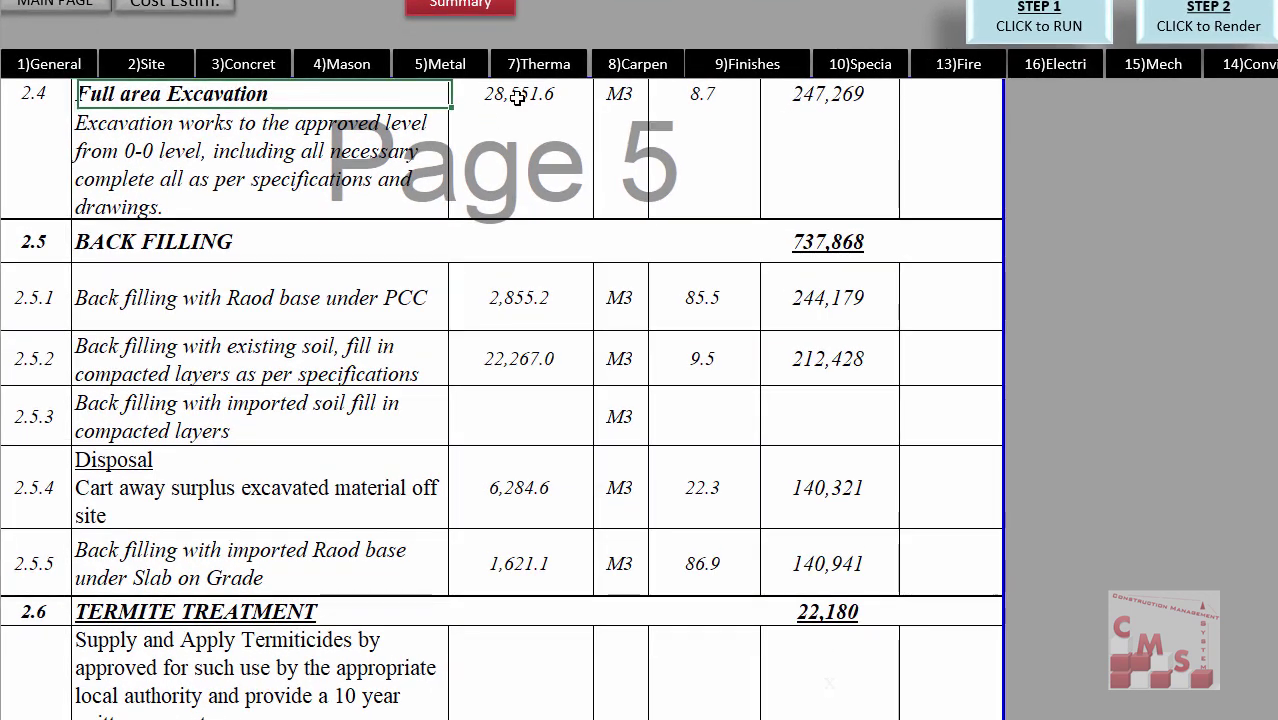
click(690, 102)
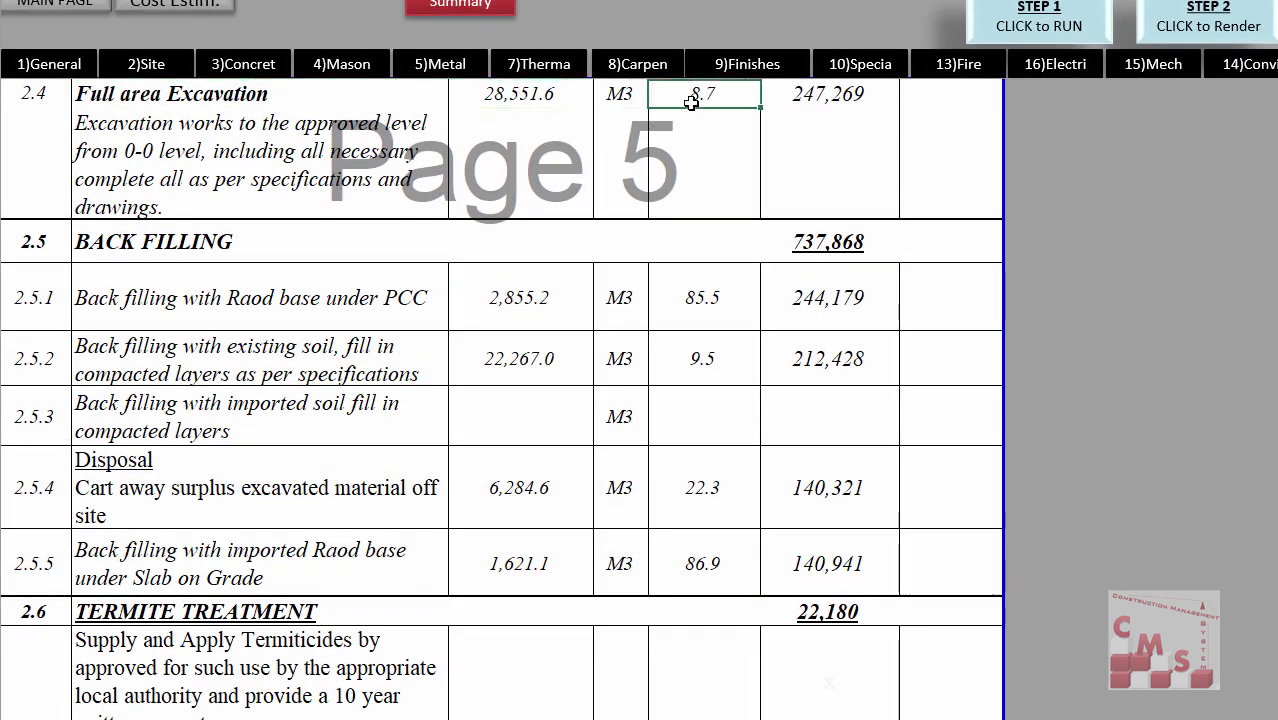
click(789, 91)
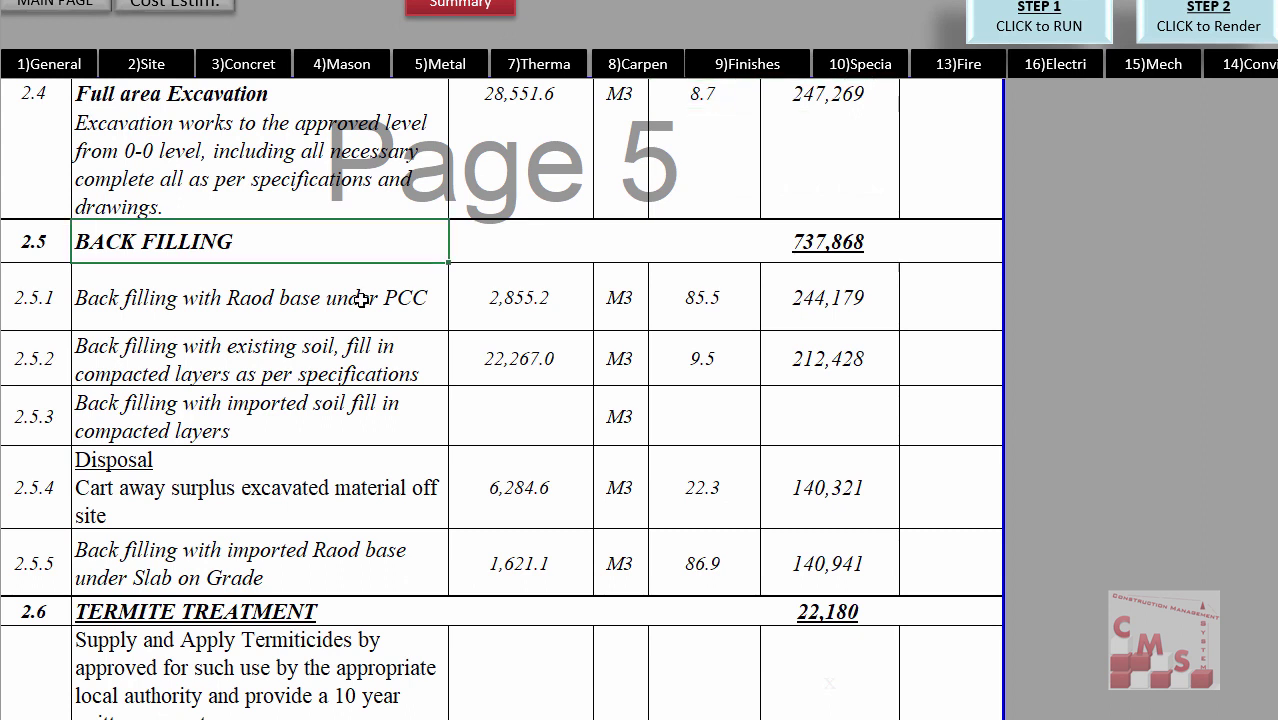
Examine the back filling descriptions and quantities, plus the disposal item's quantity, unit rate and amount.
drag(354, 297, 366, 476)
drag(539, 298, 525, 506)
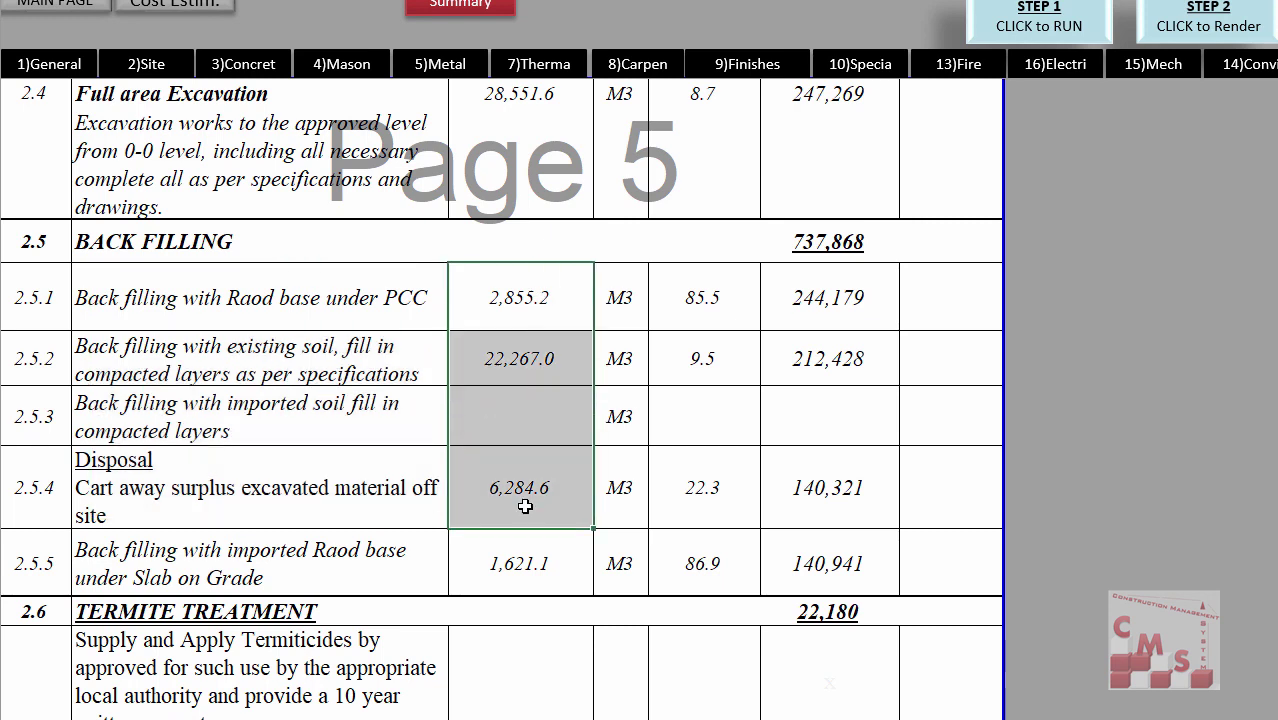
click(372, 512)
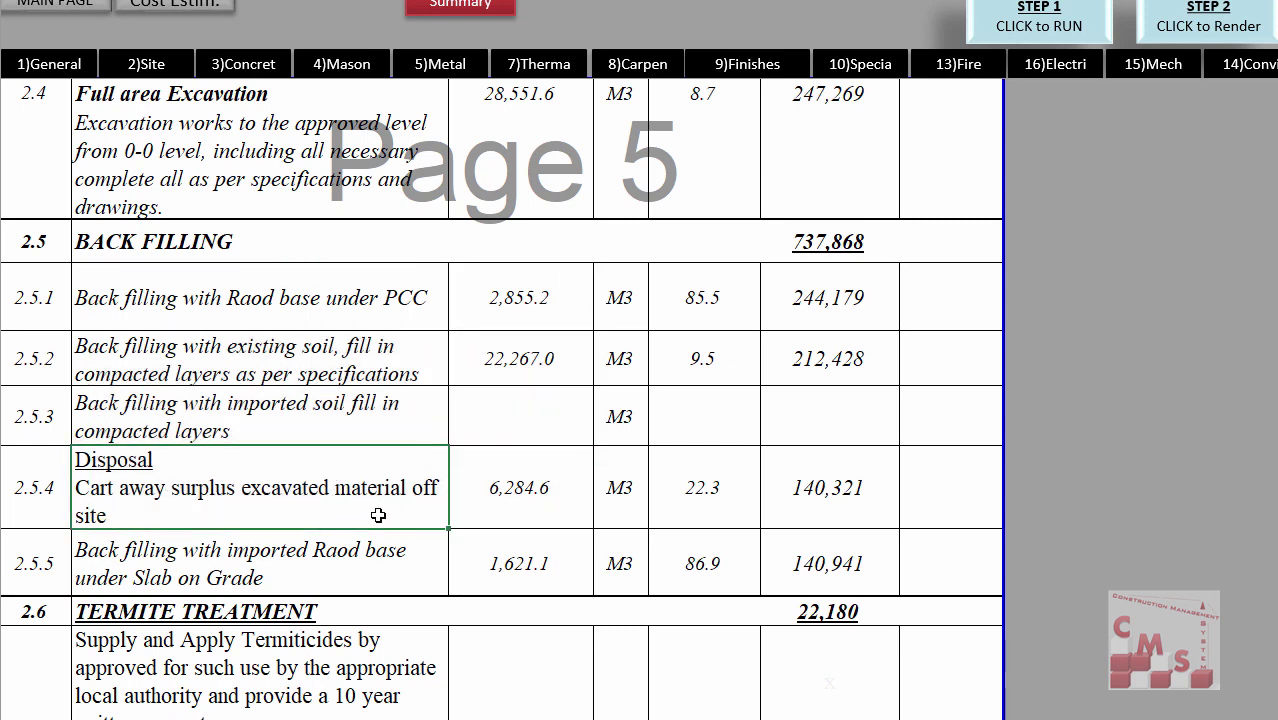
click(483, 516)
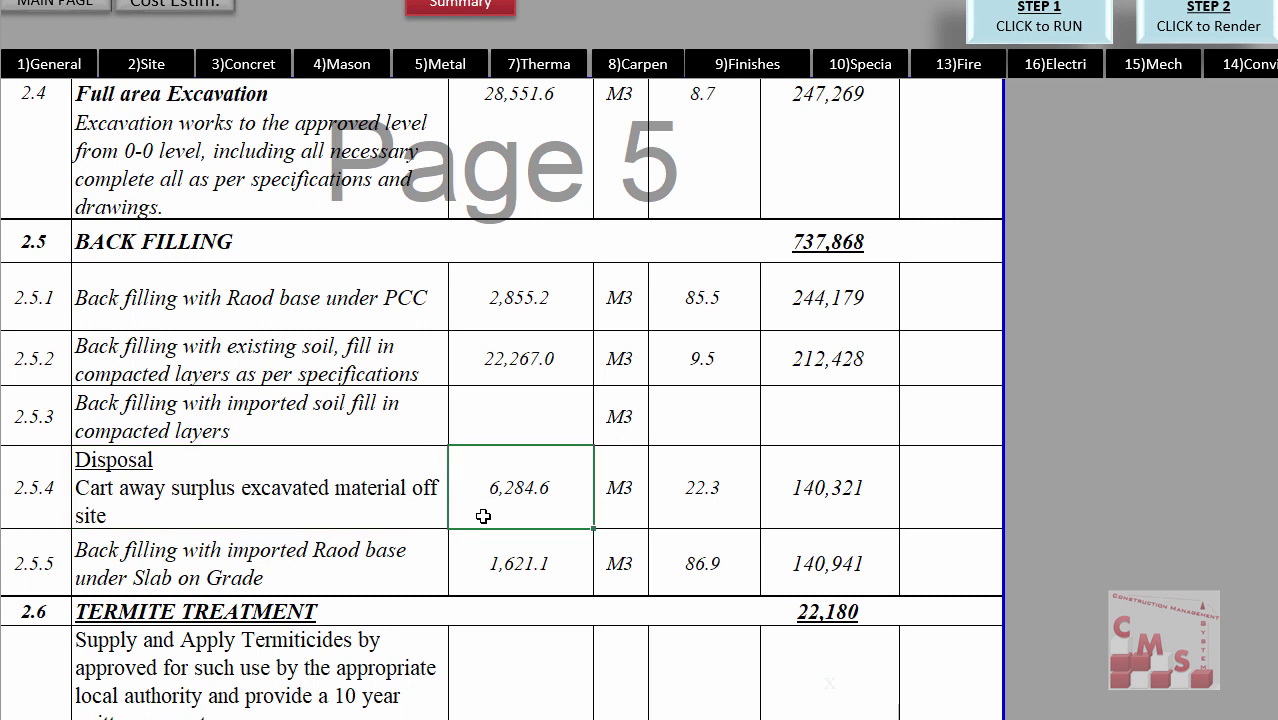
click(707, 522)
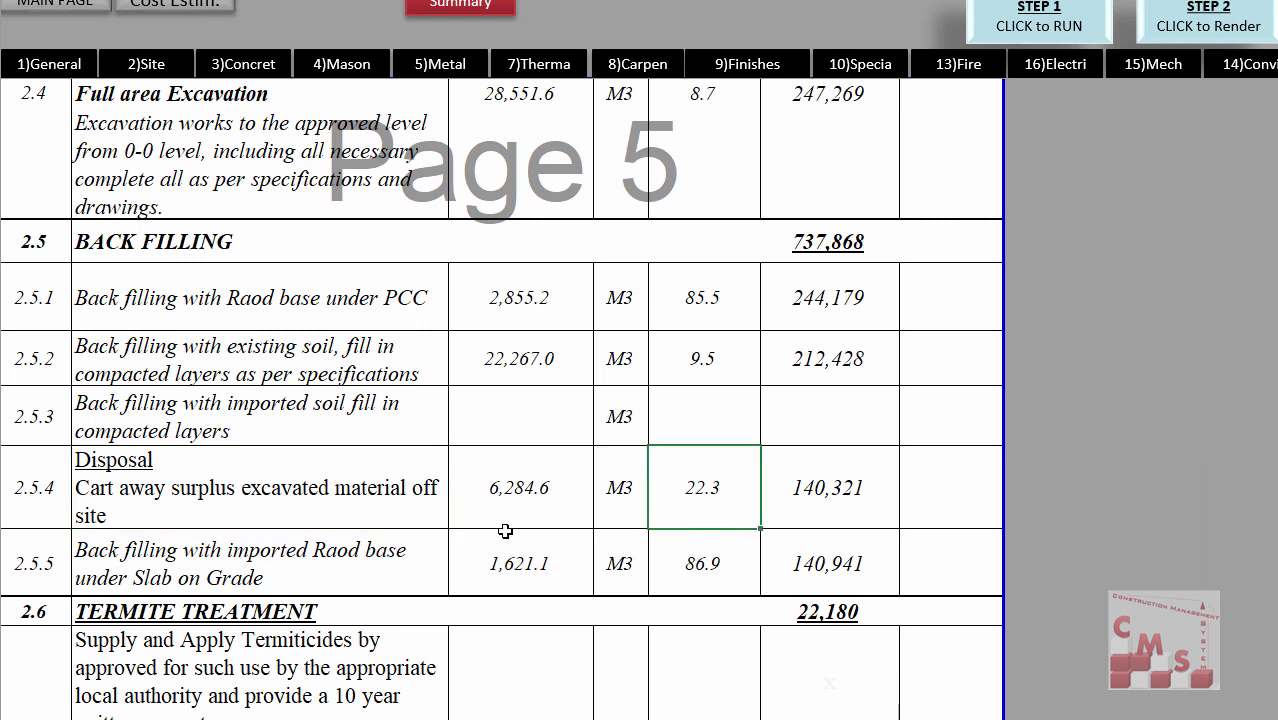
click(806, 511)
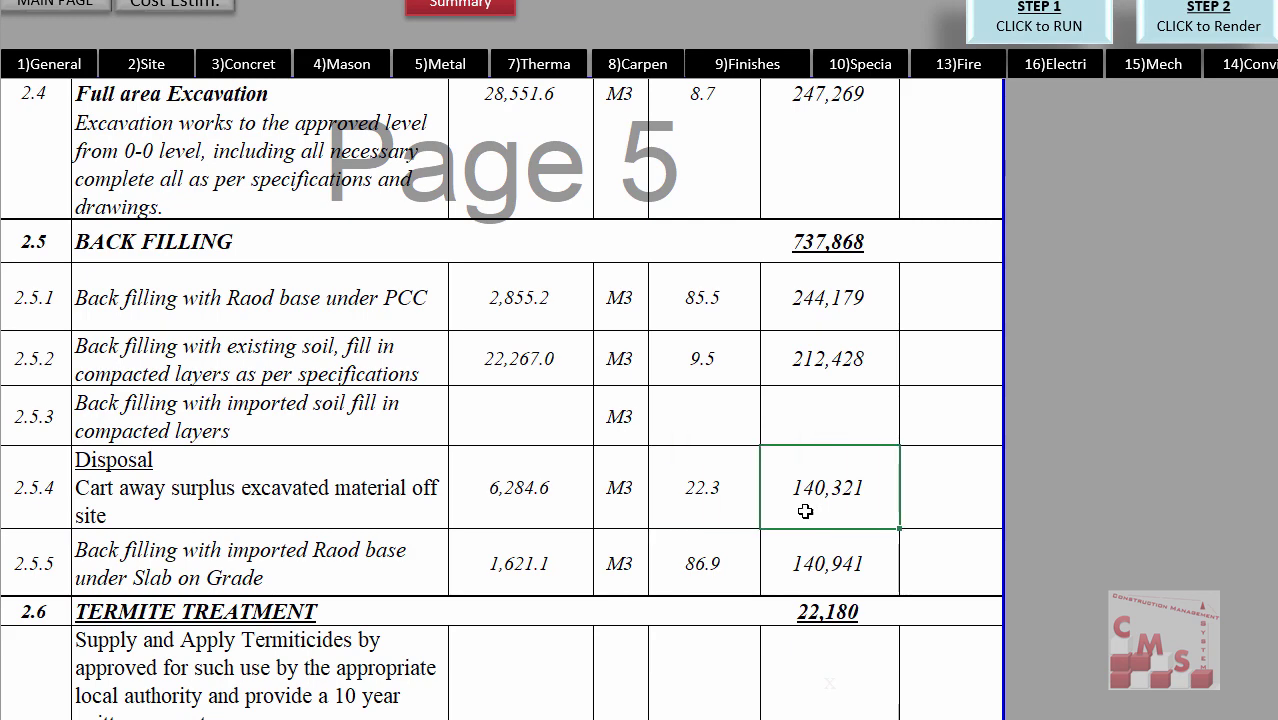
Review the sub-structure items listed under DIV 3) Concrete Works, starting with PCC under foundation.
scroll(328, 653, down, 3)
click(365, 545)
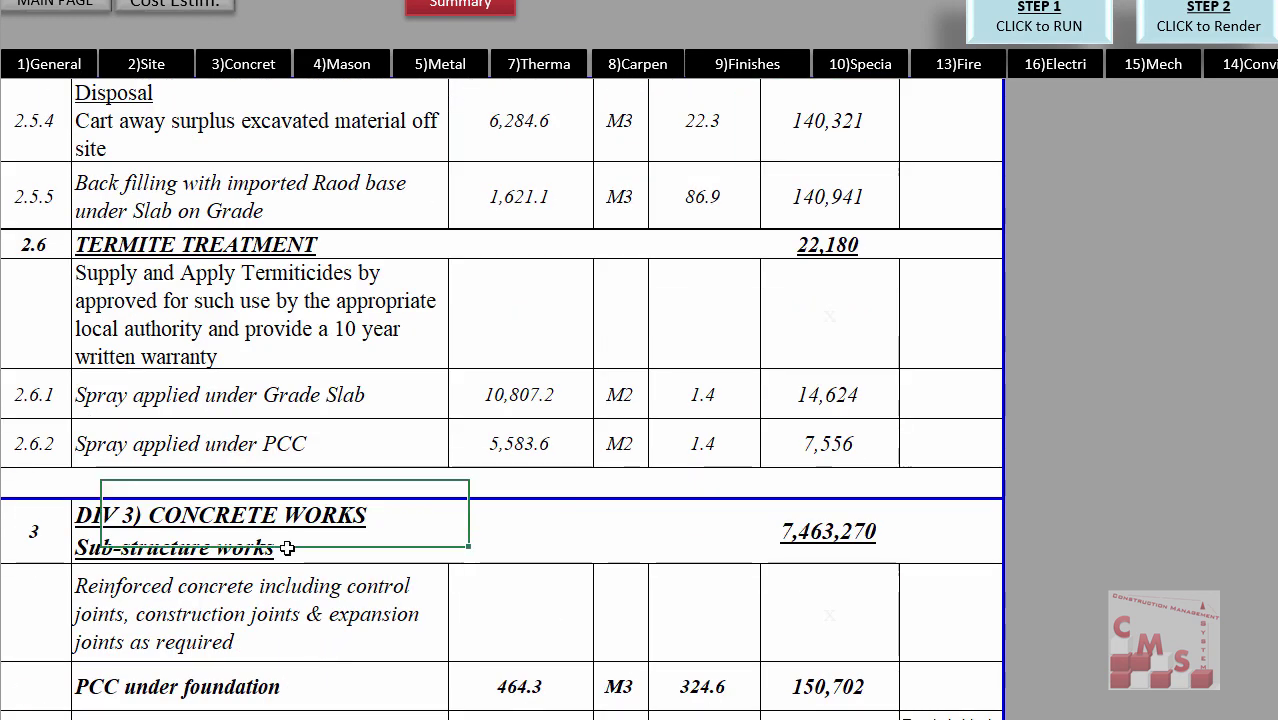
scroll(285, 571, down, 2)
scroll(279, 597, down, 1)
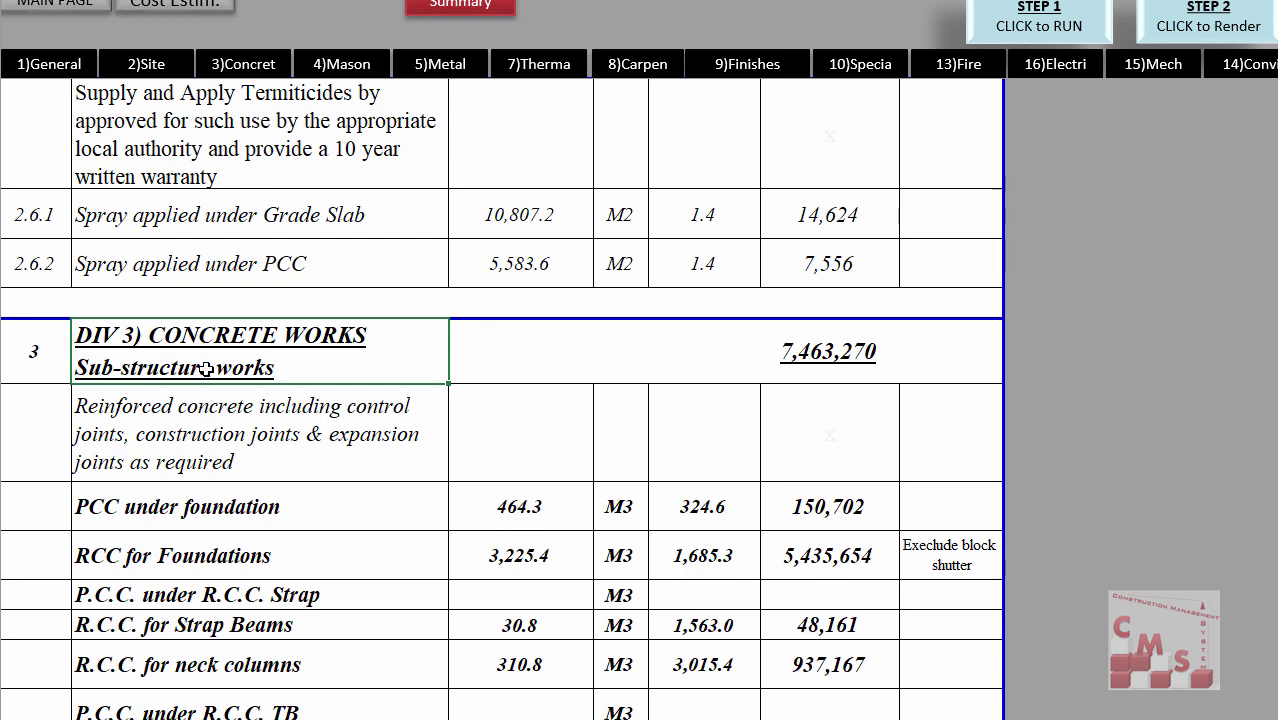
drag(208, 507, 212, 712)
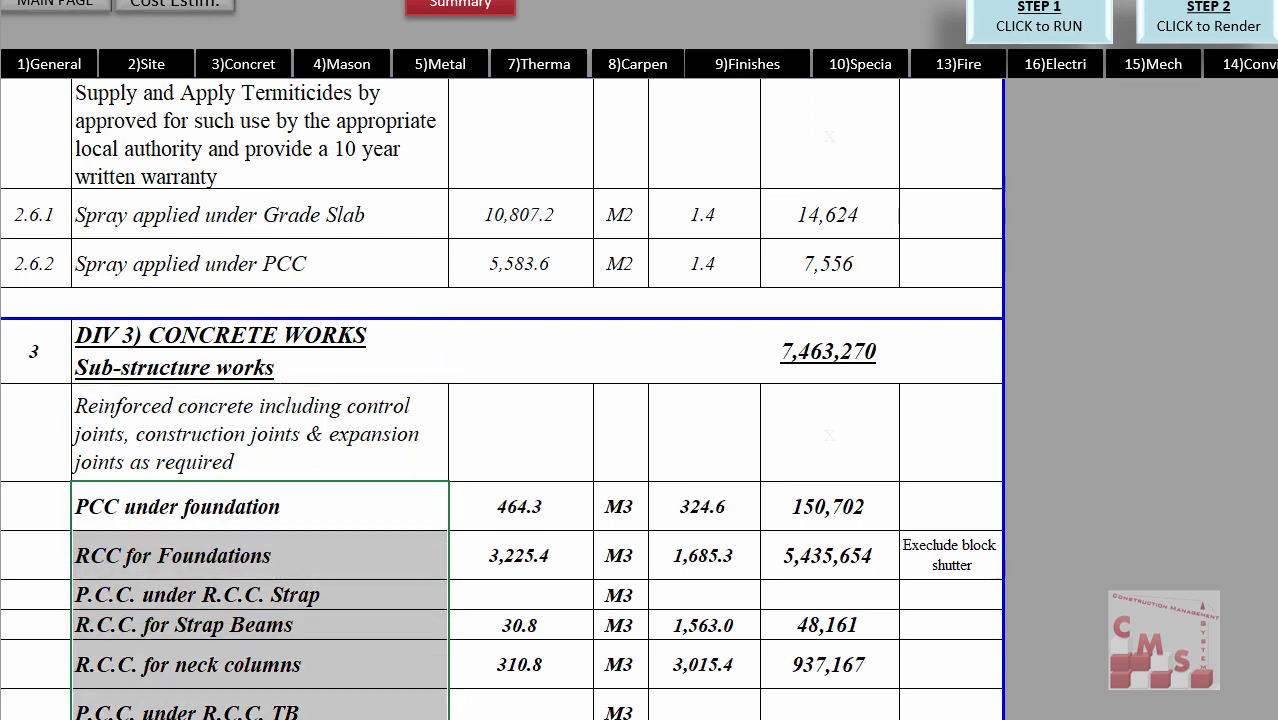
Check the quantities, unit rates and amounts of the main sub-structure concrete items.
click(519, 507)
drag(519, 507, 519, 712)
drag(707, 503, 707, 712)
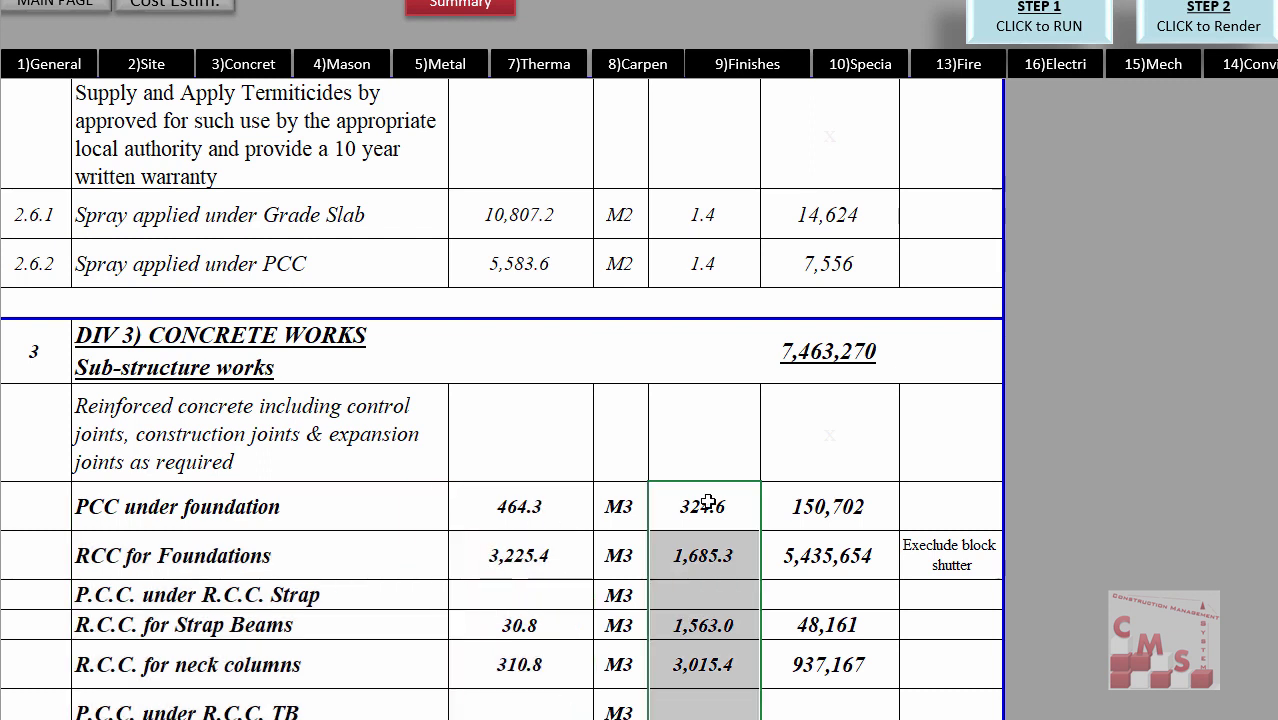
drag(707, 503, 703, 715)
scroll(836, 600, down, 1)
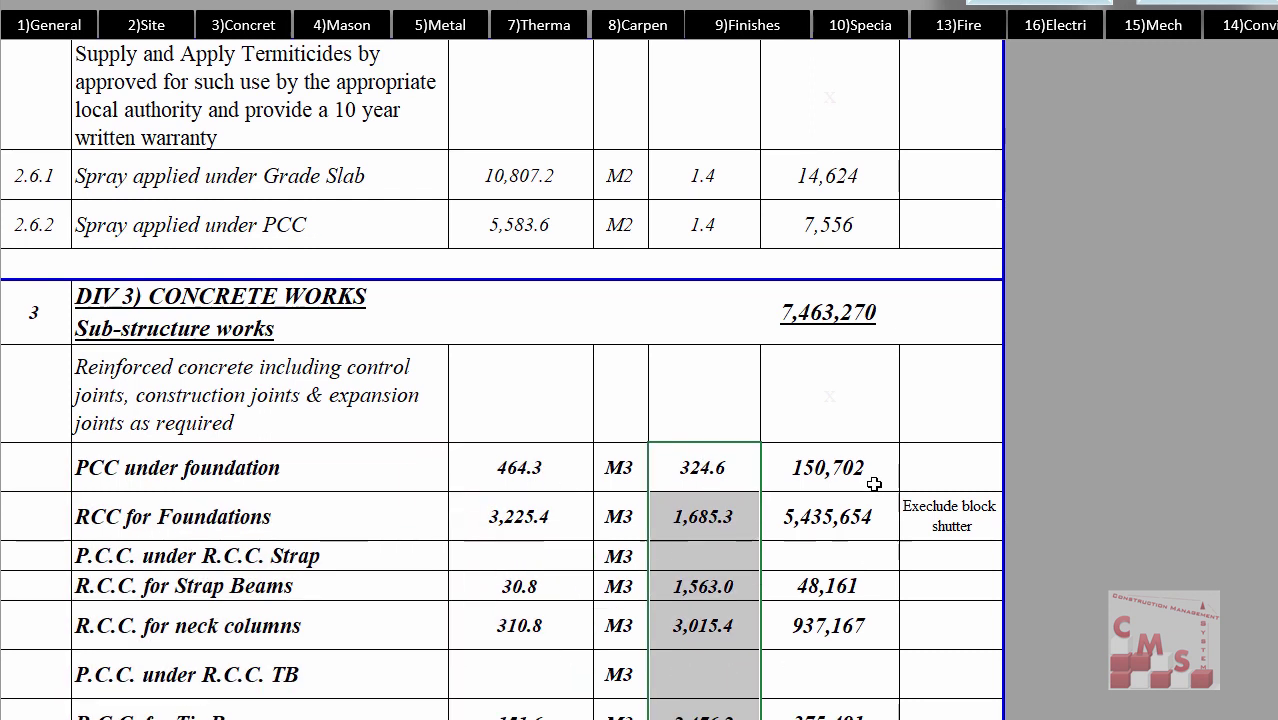
drag(870, 484, 860, 646)
scroll(685, 466, down, 2)
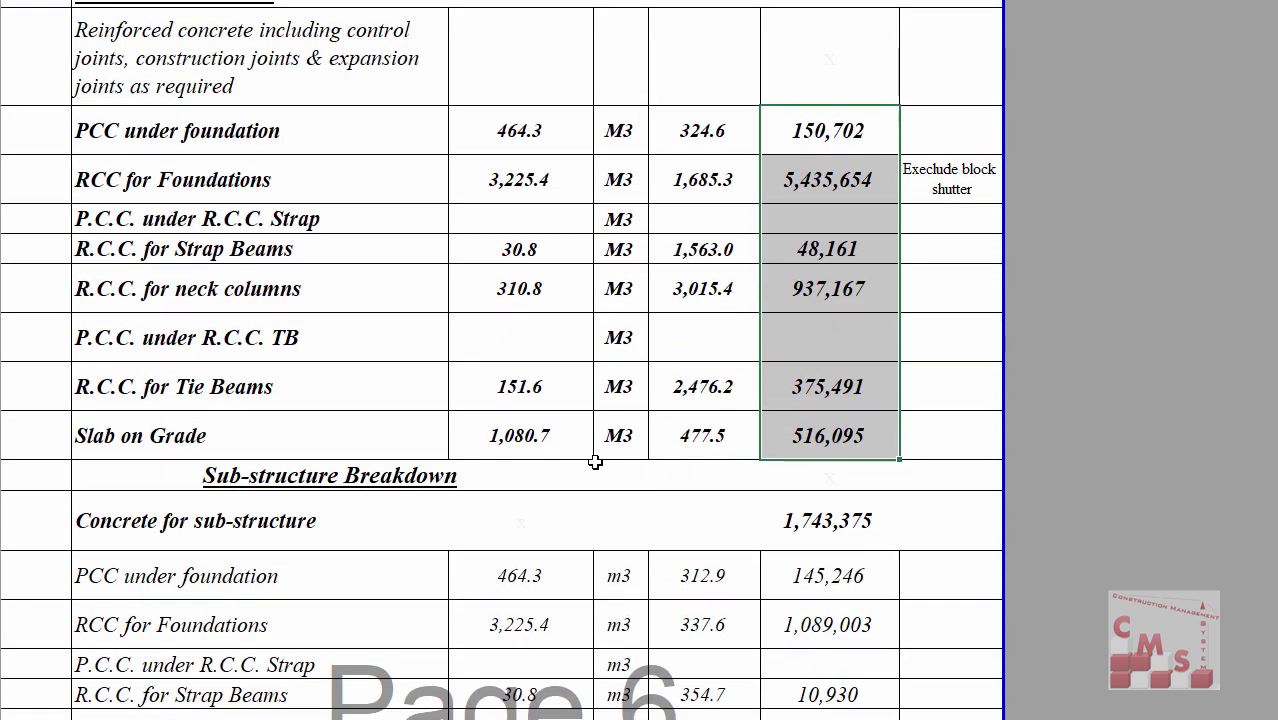
Examine the unit rates and amounts for Concrete for sub-structure in the Sub-structure Breakdown.
scroll(596, 460, down, 2)
click(281, 284)
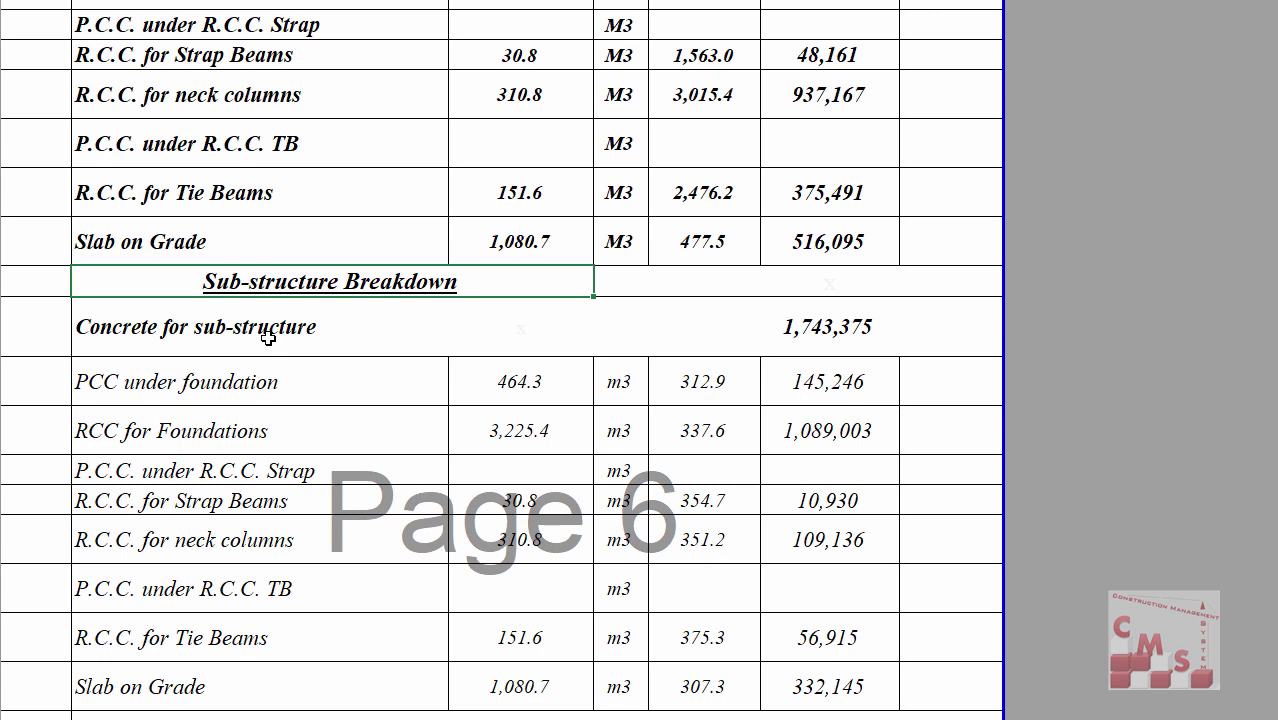
key(Down)
key(Down)
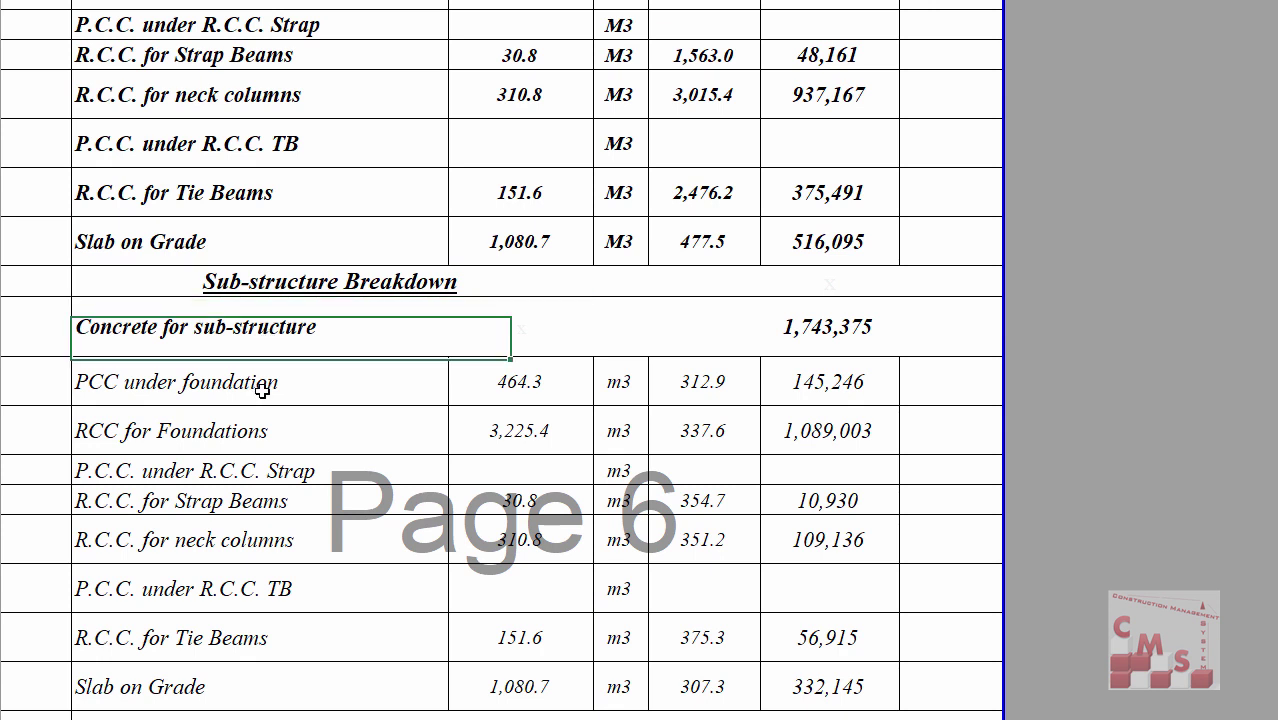
drag(652, 381, 713, 688)
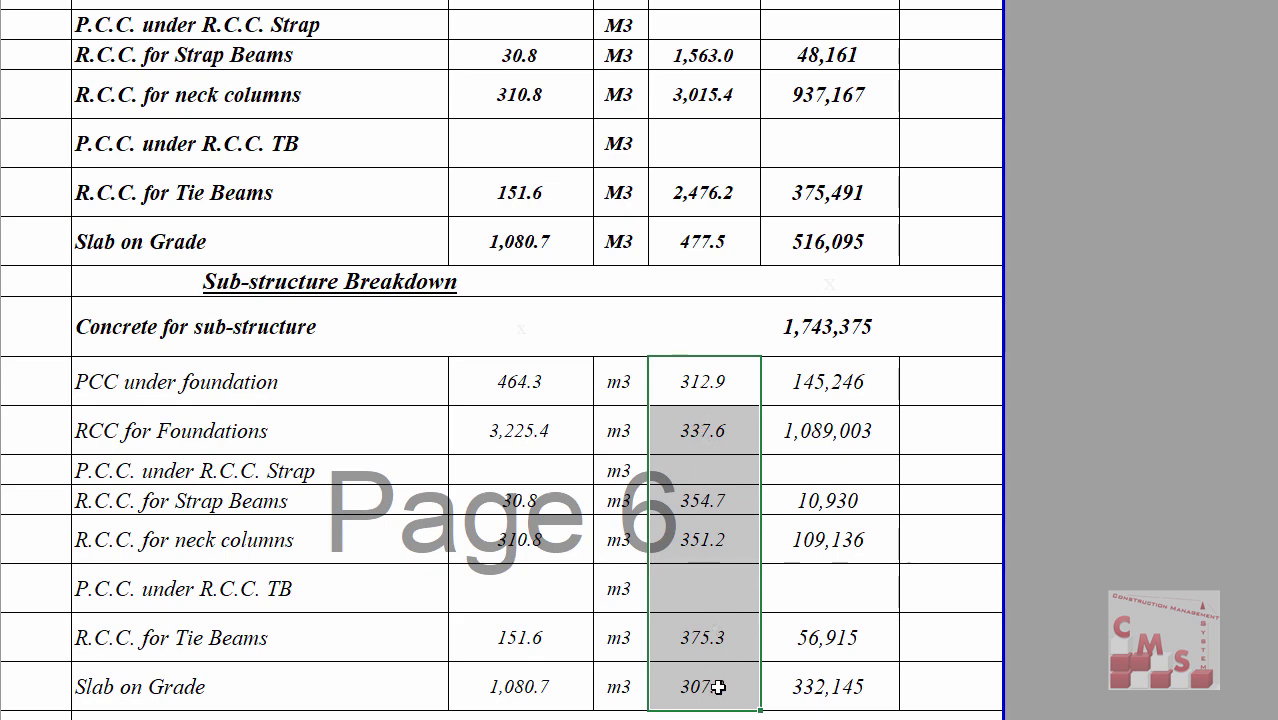
drag(832, 396, 830, 432)
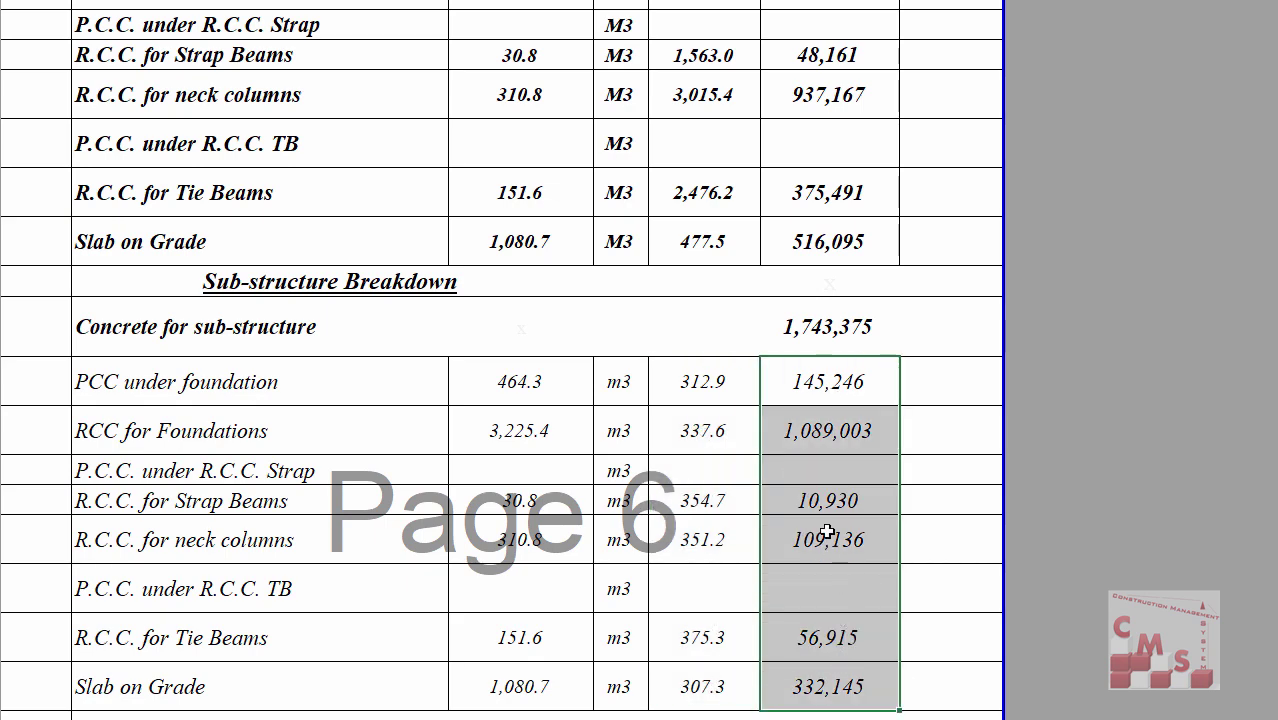
Examine the Rebar for sub-structure quantities, units, rates and amounts from foundations to slab on grade.
scroll(827, 451, down, 4)
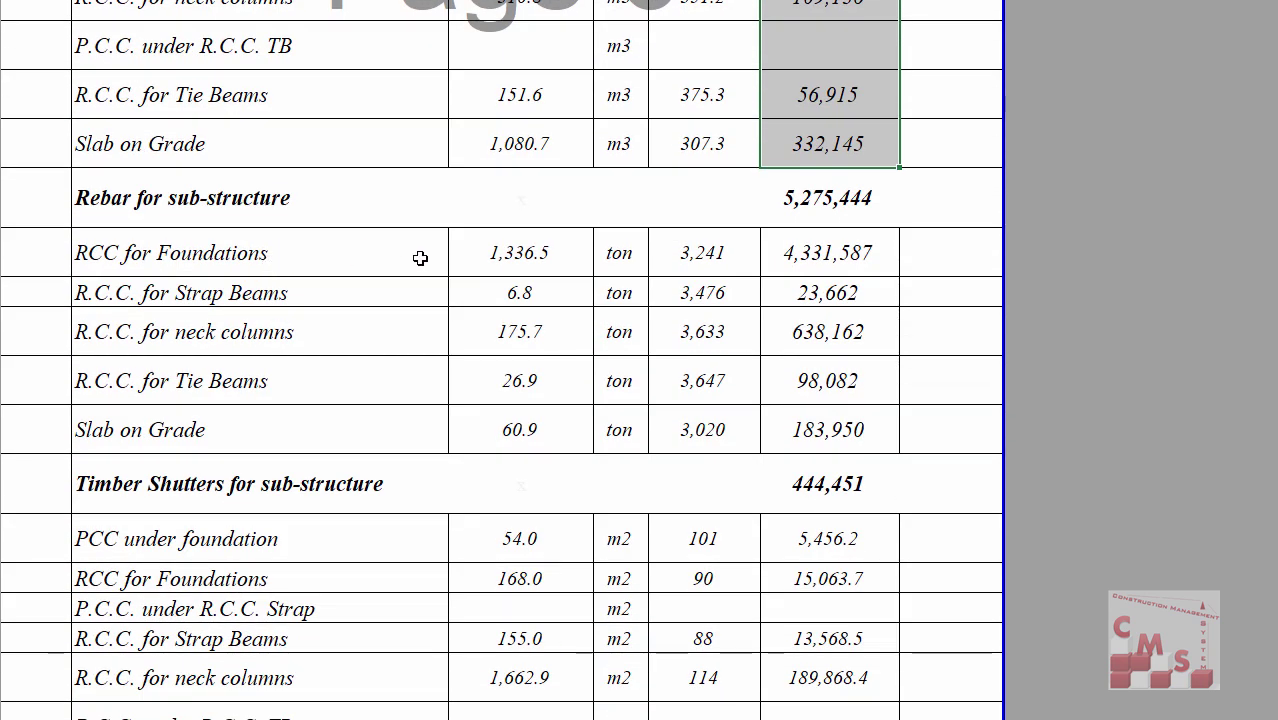
click(337, 260)
click(284, 205)
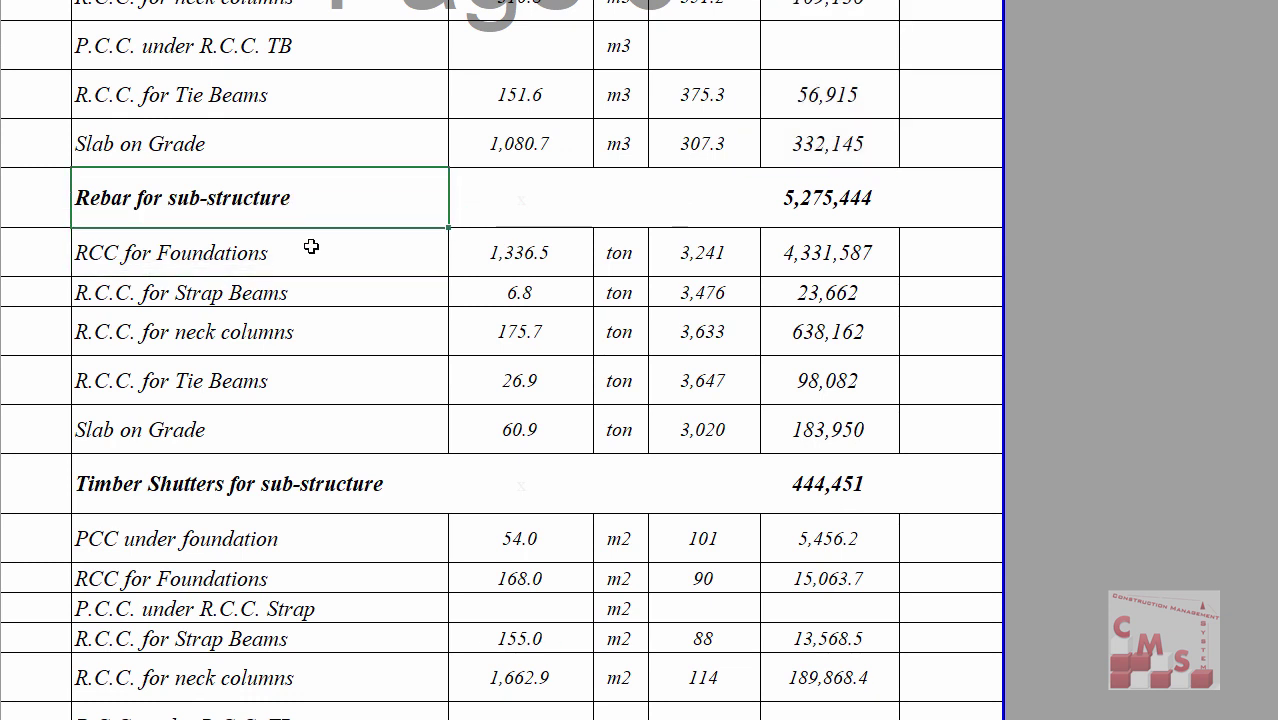
drag(499, 265, 505, 414)
drag(590, 250, 596, 434)
drag(748, 253, 730, 419)
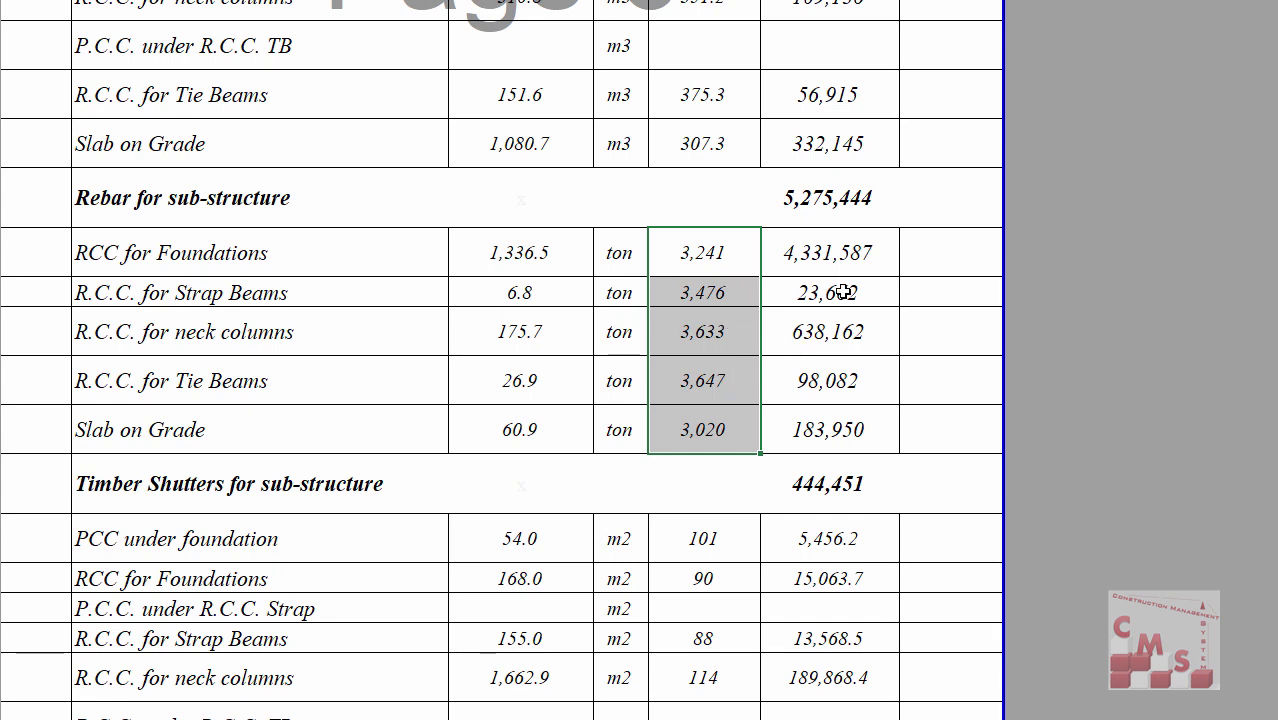
drag(844, 262, 844, 416)
Examine the items, quantities, unit rates and amounts under Timber Shutters for sub-structure.
scroll(730, 414, down, 3)
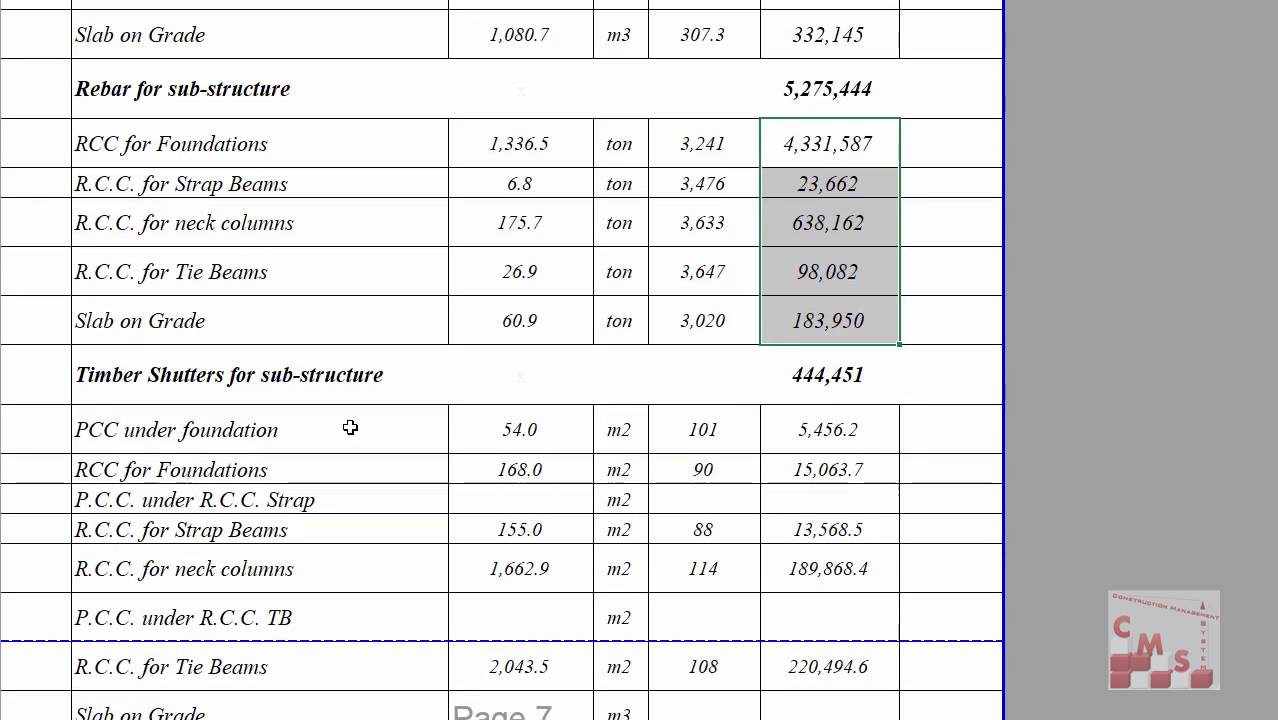
click(318, 378)
scroll(356, 427, down, 3)
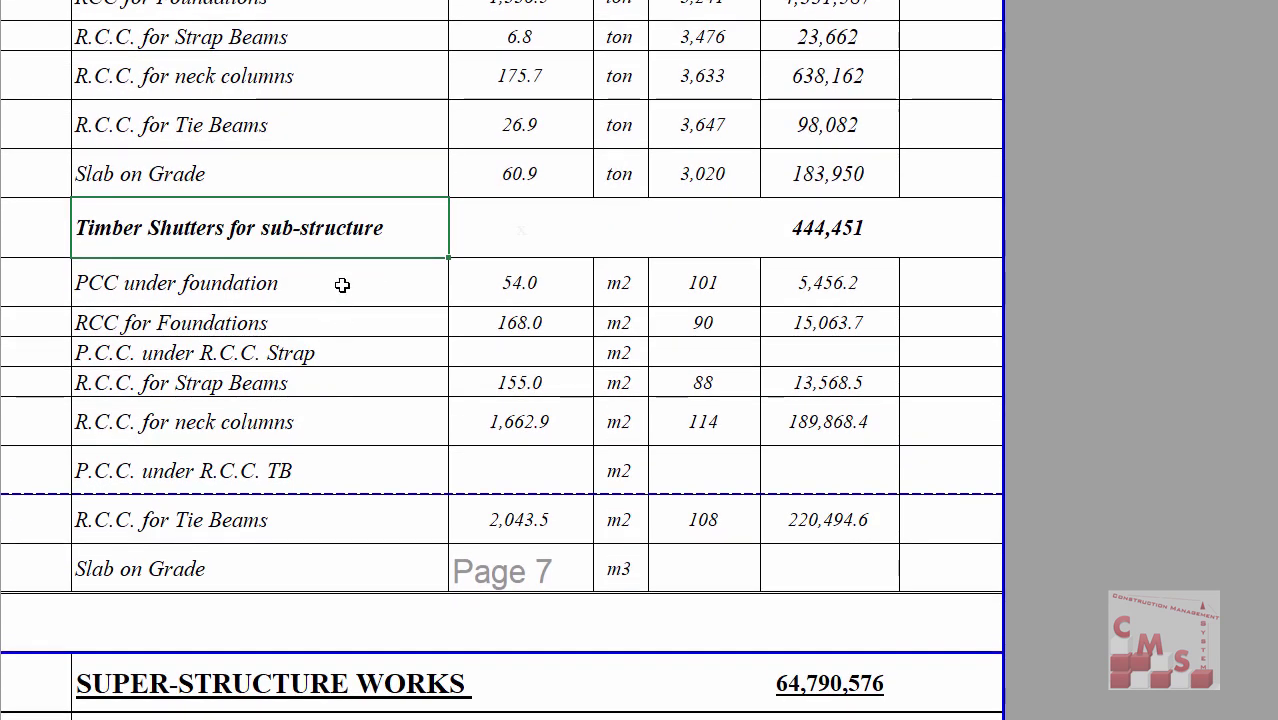
drag(342, 283, 337, 562)
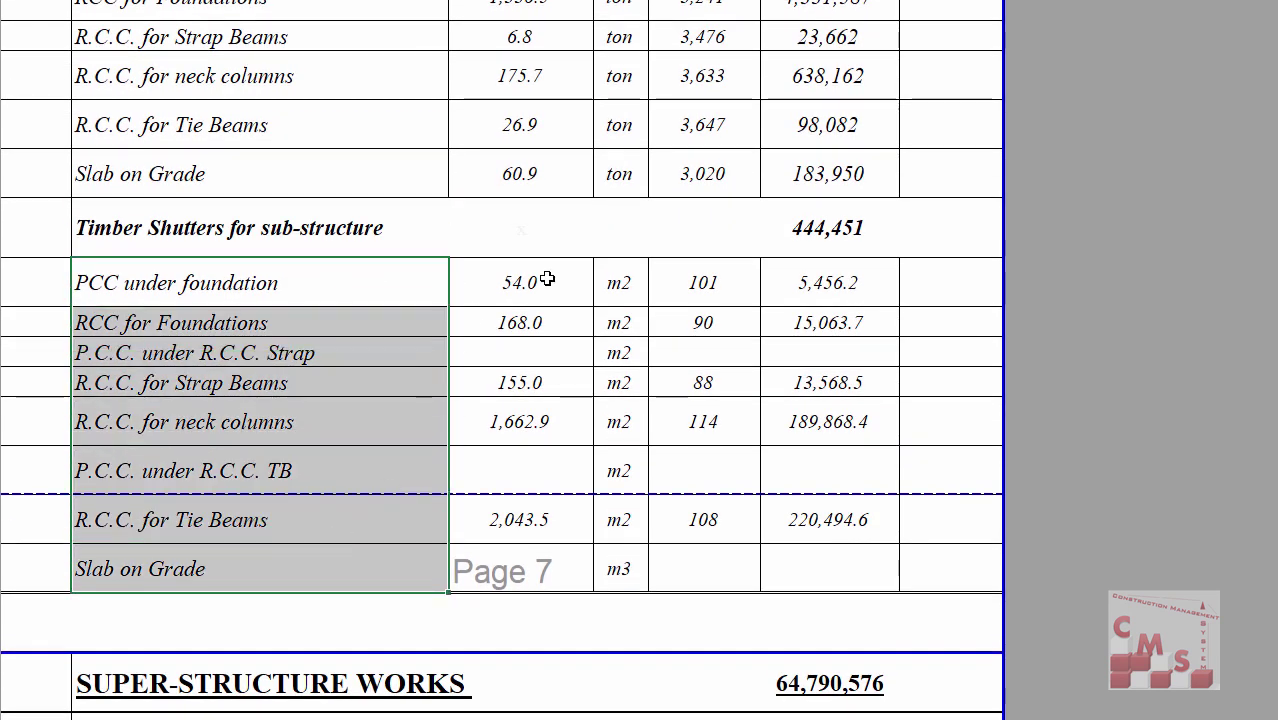
drag(545, 280, 525, 557)
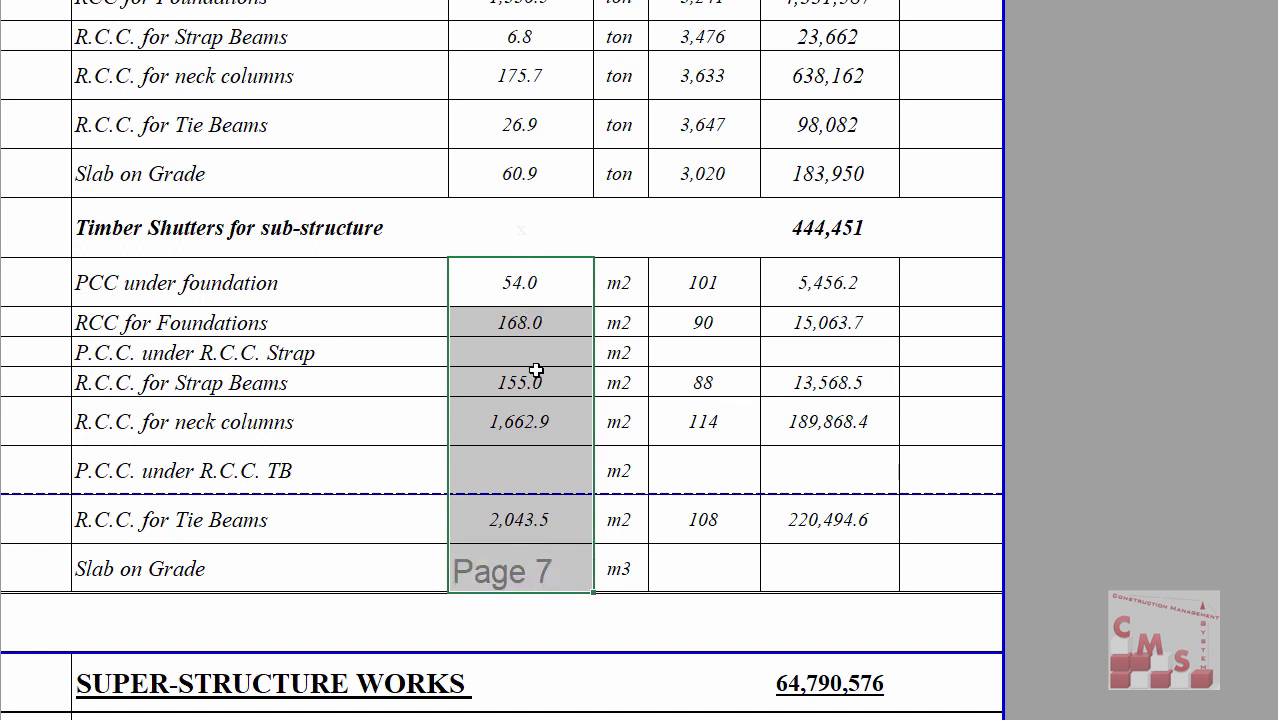
drag(722, 285, 722, 322)
drag(723, 462, 722, 570)
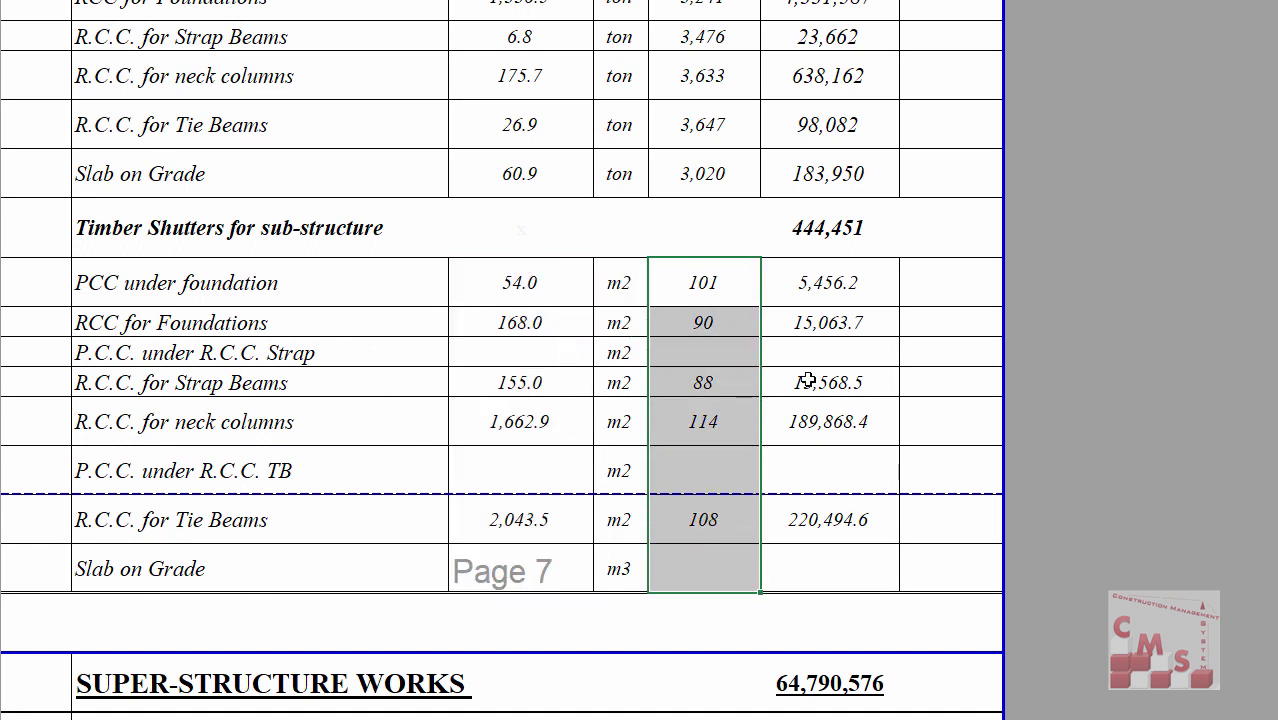
drag(828, 272, 828, 550)
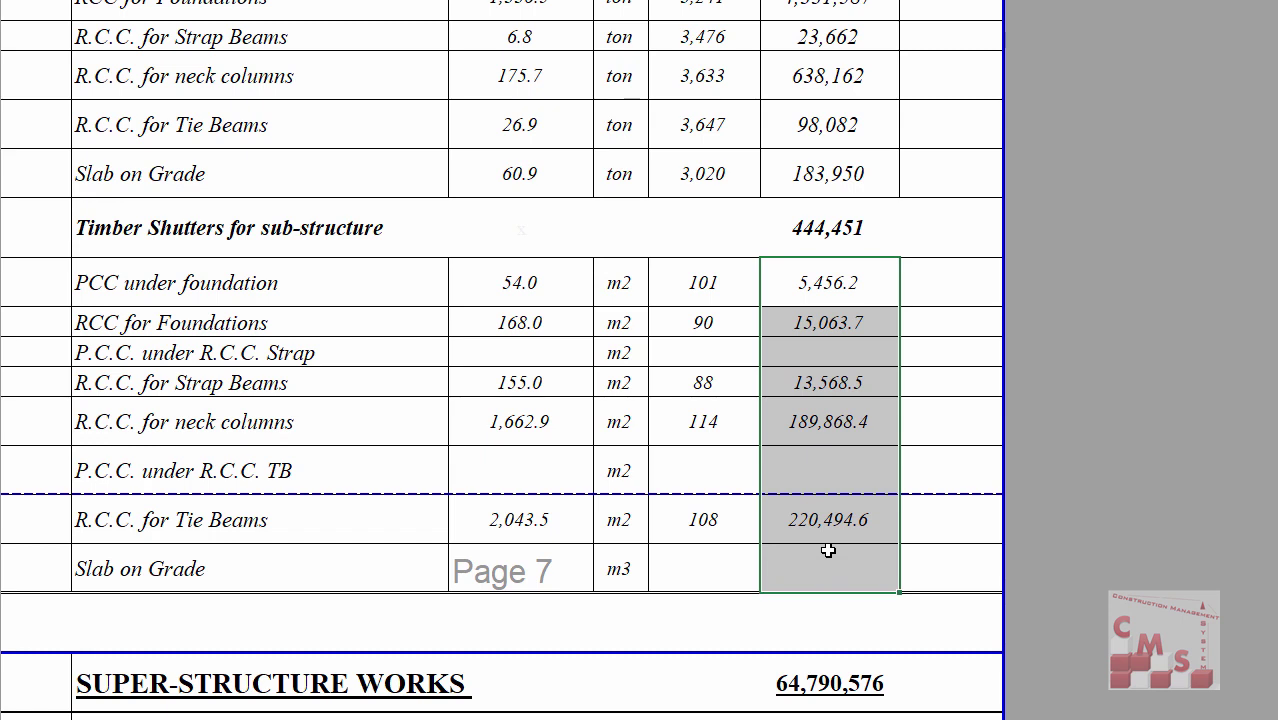
Review the Super-structure Works items and the remaining Bill of Quantities pages through to the total amount in AED.
scroll(800, 477, down, 1)
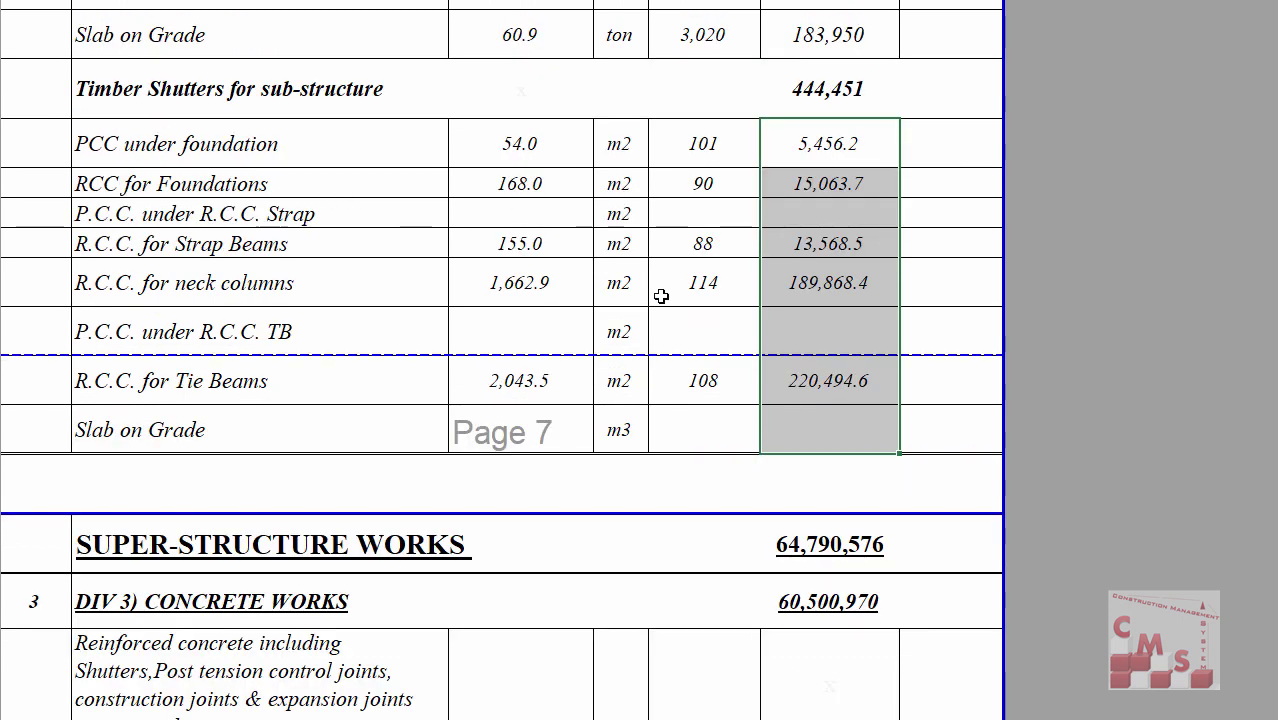
scroll(699, 358, down, 3)
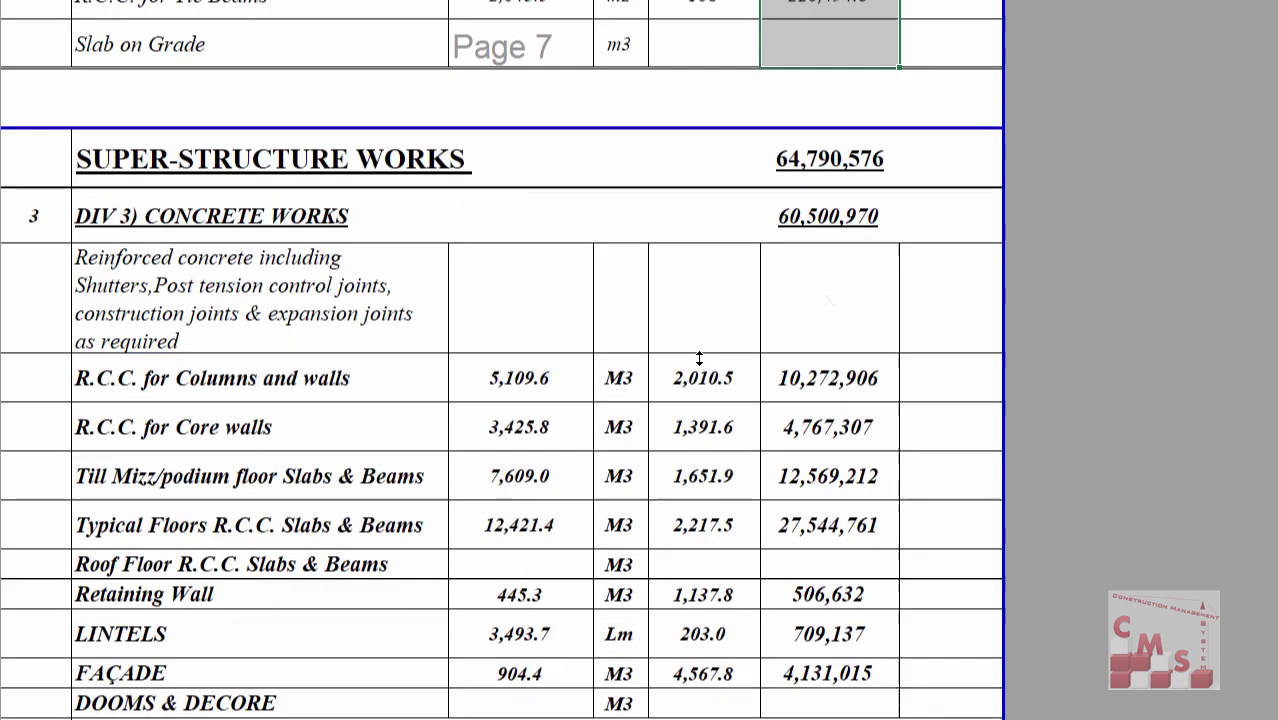
scroll(699, 358, down, 7)
scroll(699, 358, down, 3)
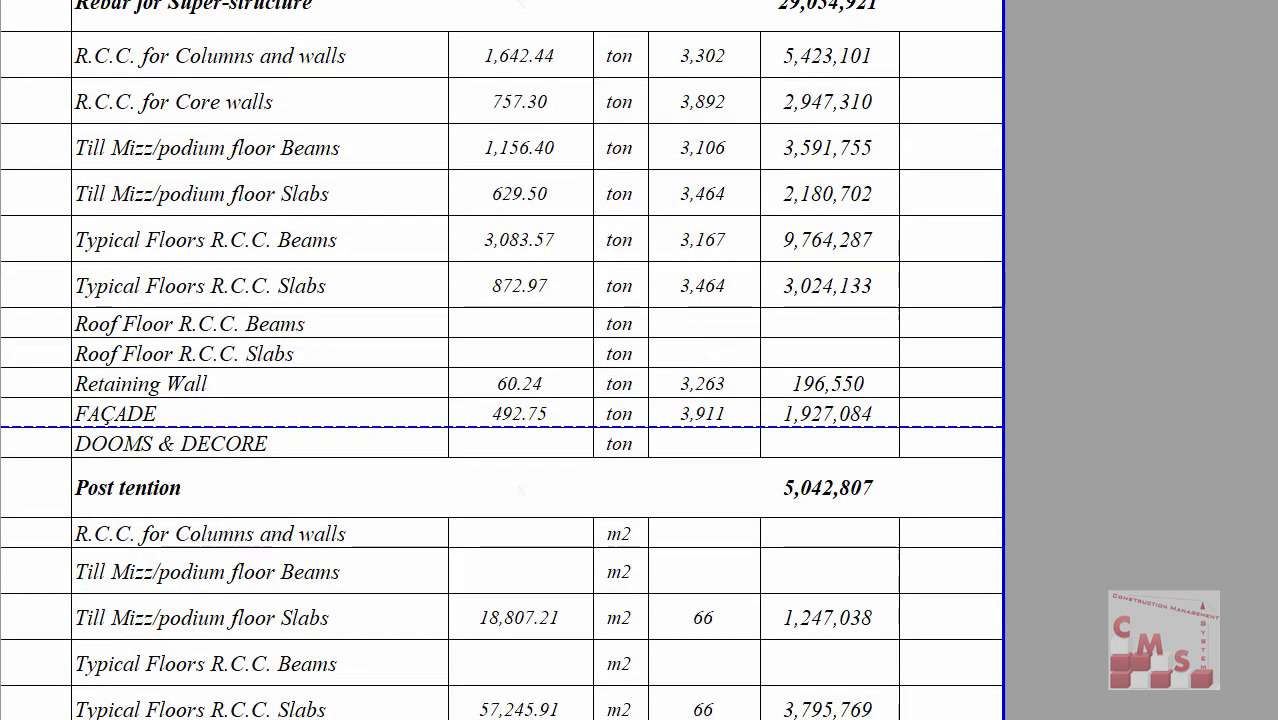
scroll(699, 358, down, 15)
scroll(750, 160, down, 2)
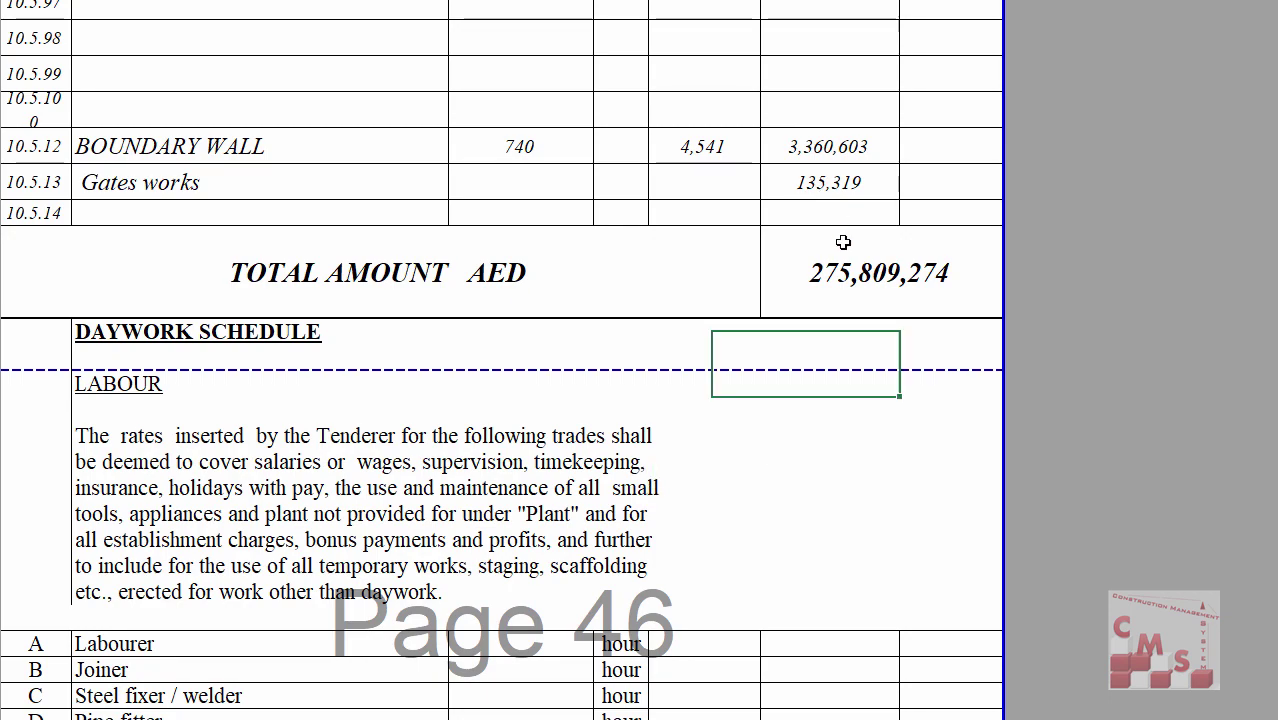
Review the division-by-division summary at the end of the Bill of Quantities, down to its total amount.
scroll(842, 251, down, 10)
scroll(660, 230, down, 3)
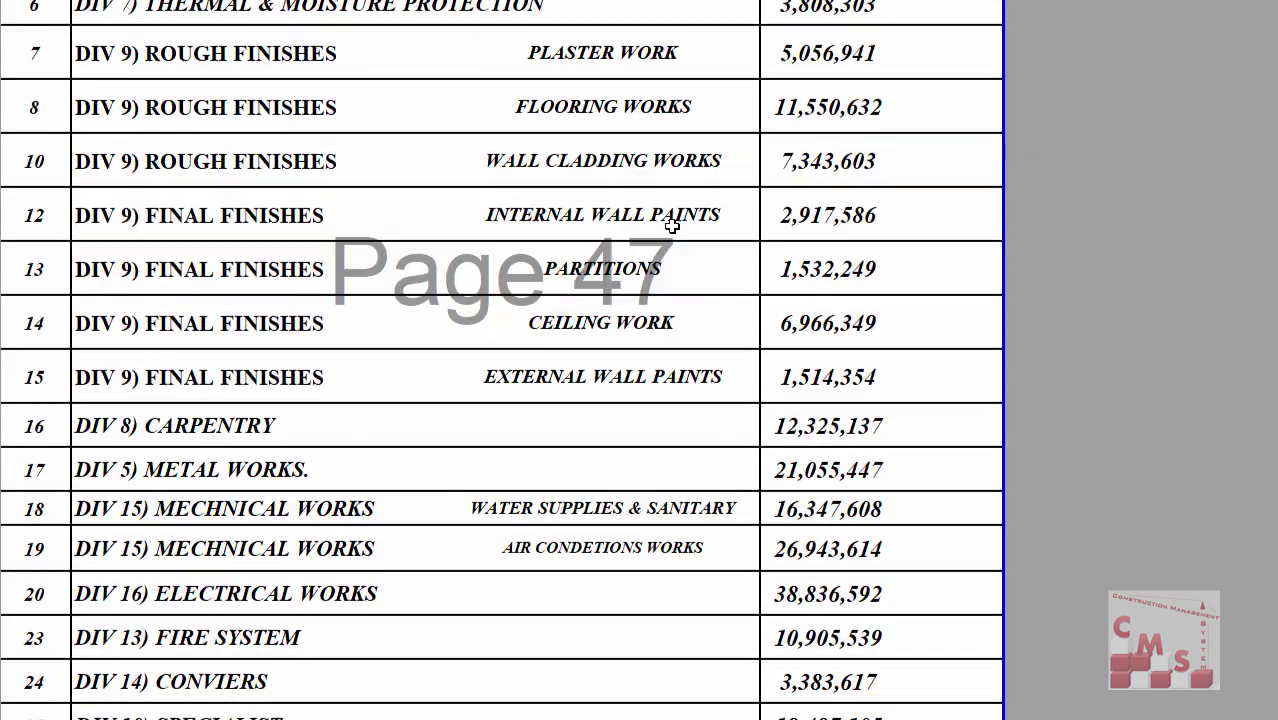
scroll(640, 240, up, 4)
scroll(617, 255, down, 1)
scroll(613, 275, down, 5)
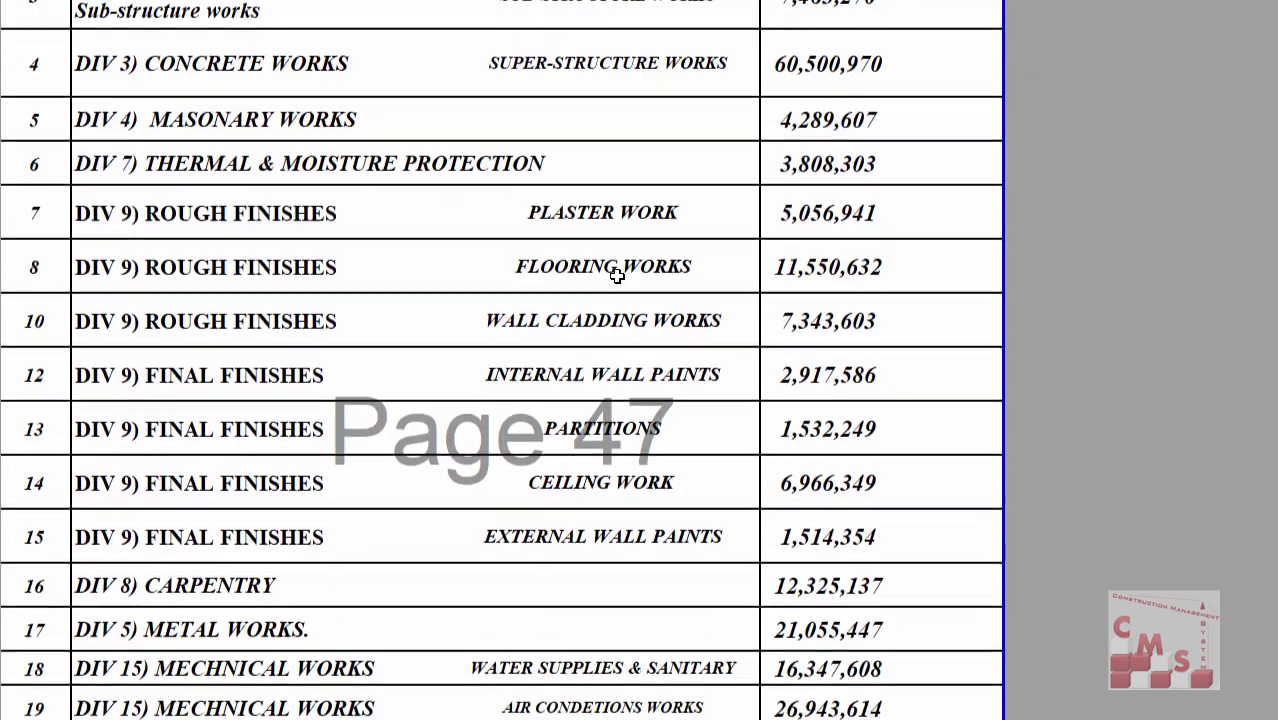
scroll(370, 305, down, 1)
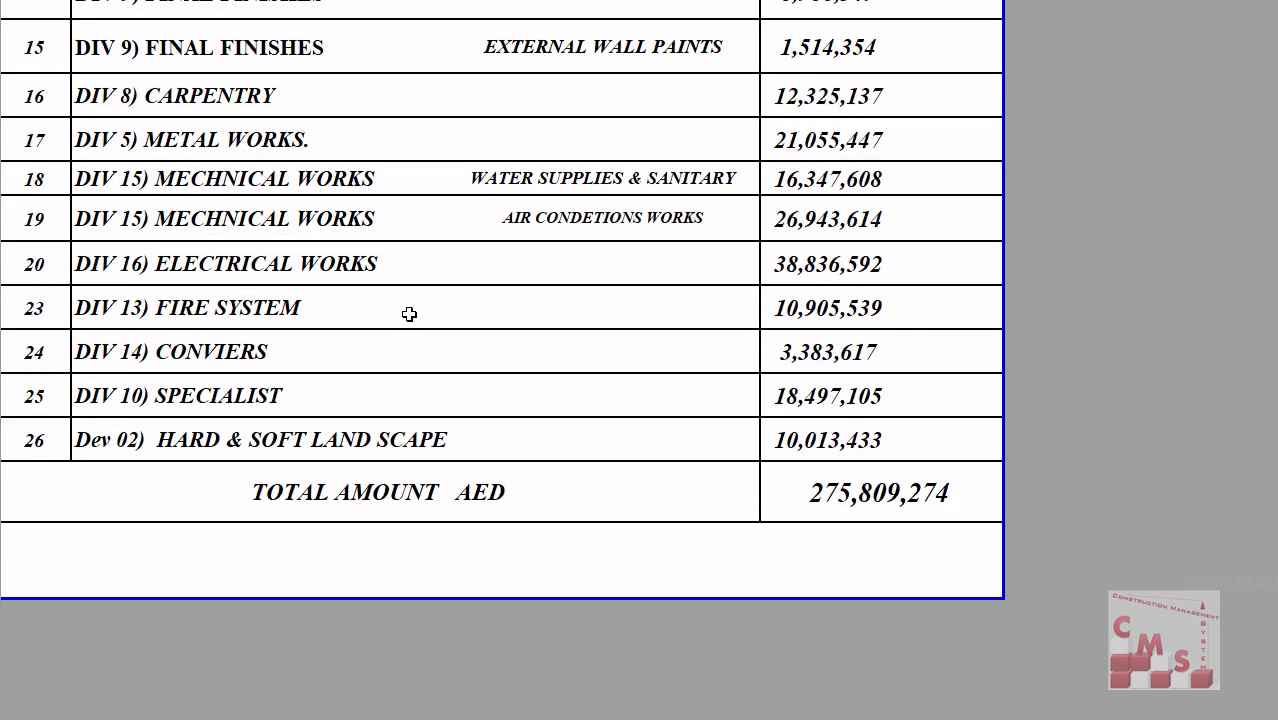
click(901, 471)
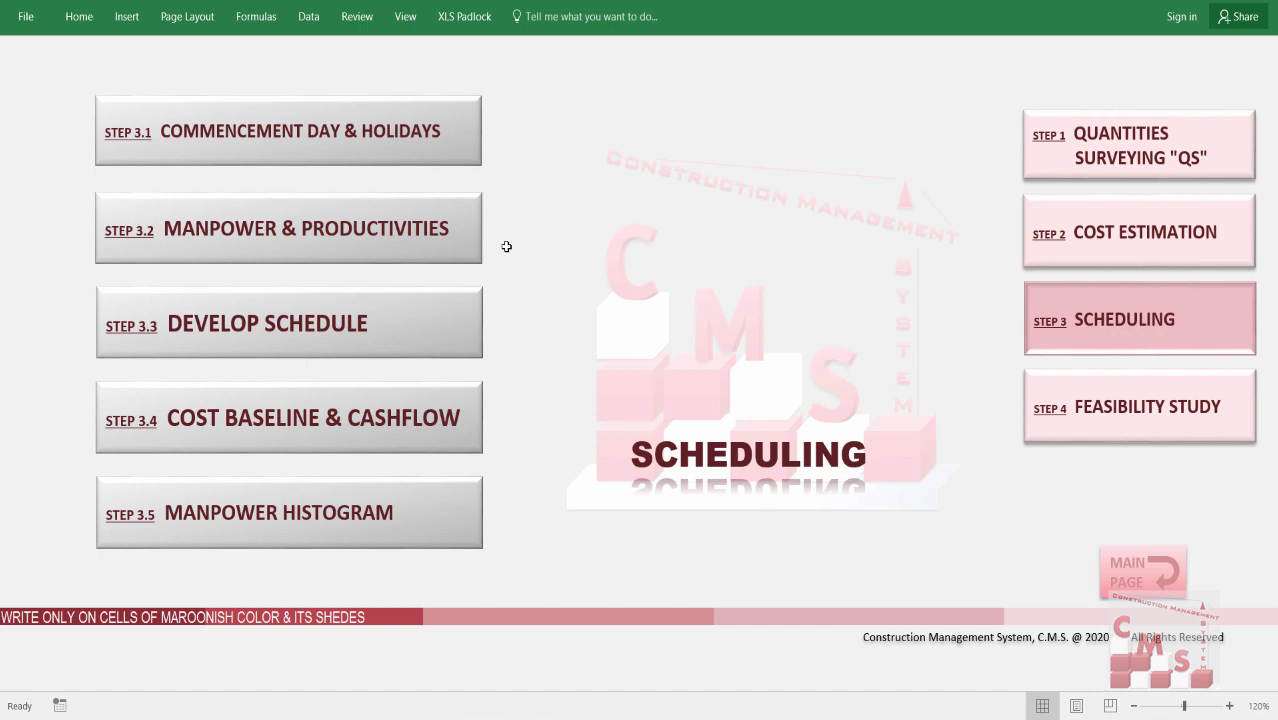
Open Develop Schedule in the Scheduling module and inspect the activity names and planned values.
click(438, 349)
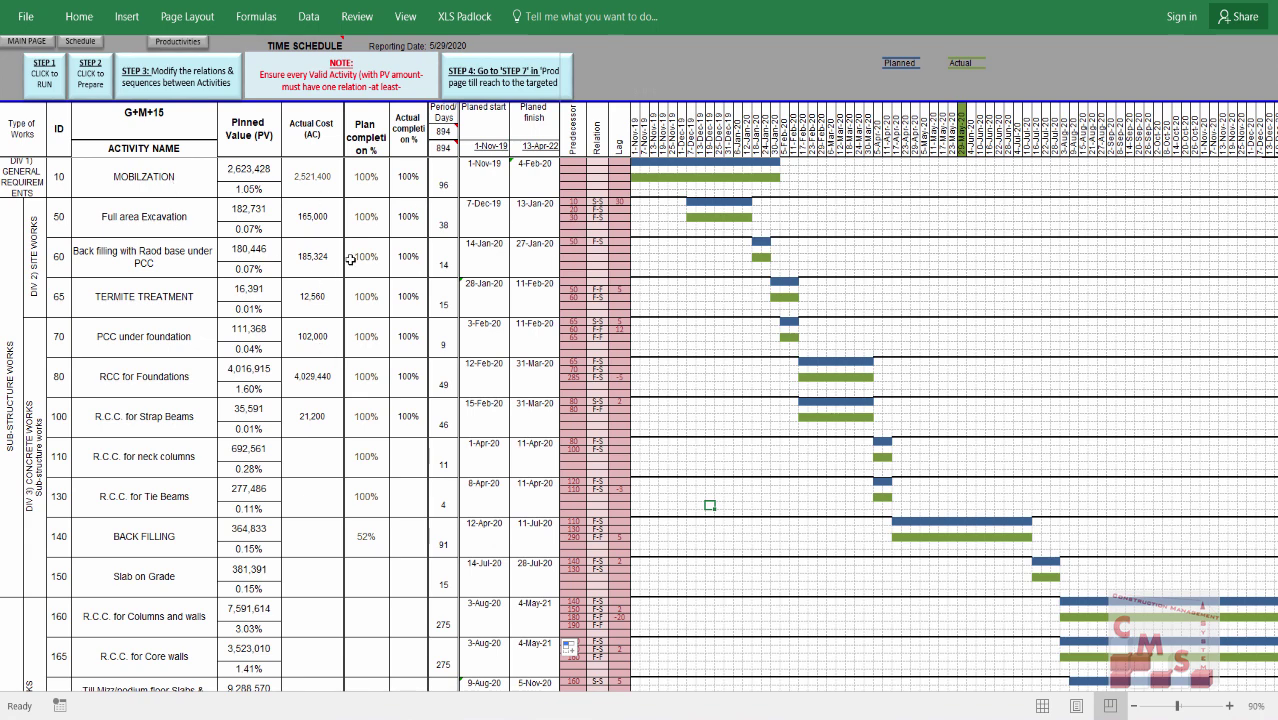
drag(120, 175, 139, 585)
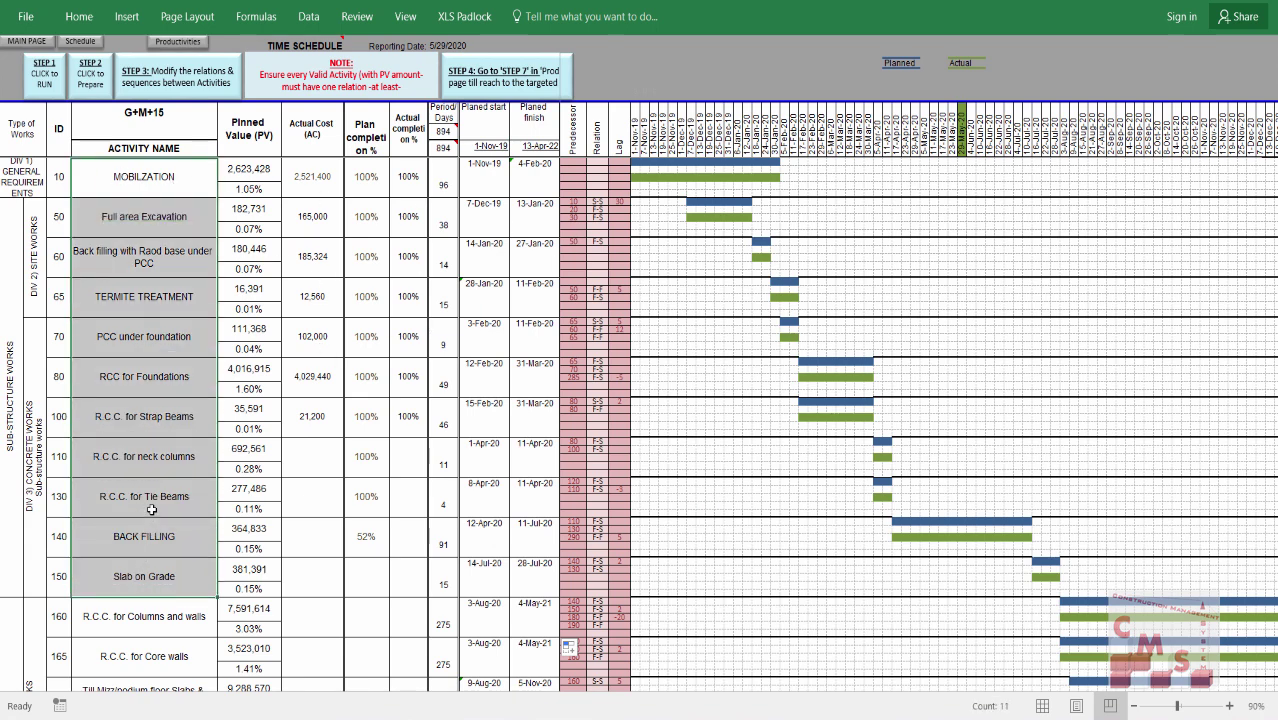
drag(252, 170, 246, 488)
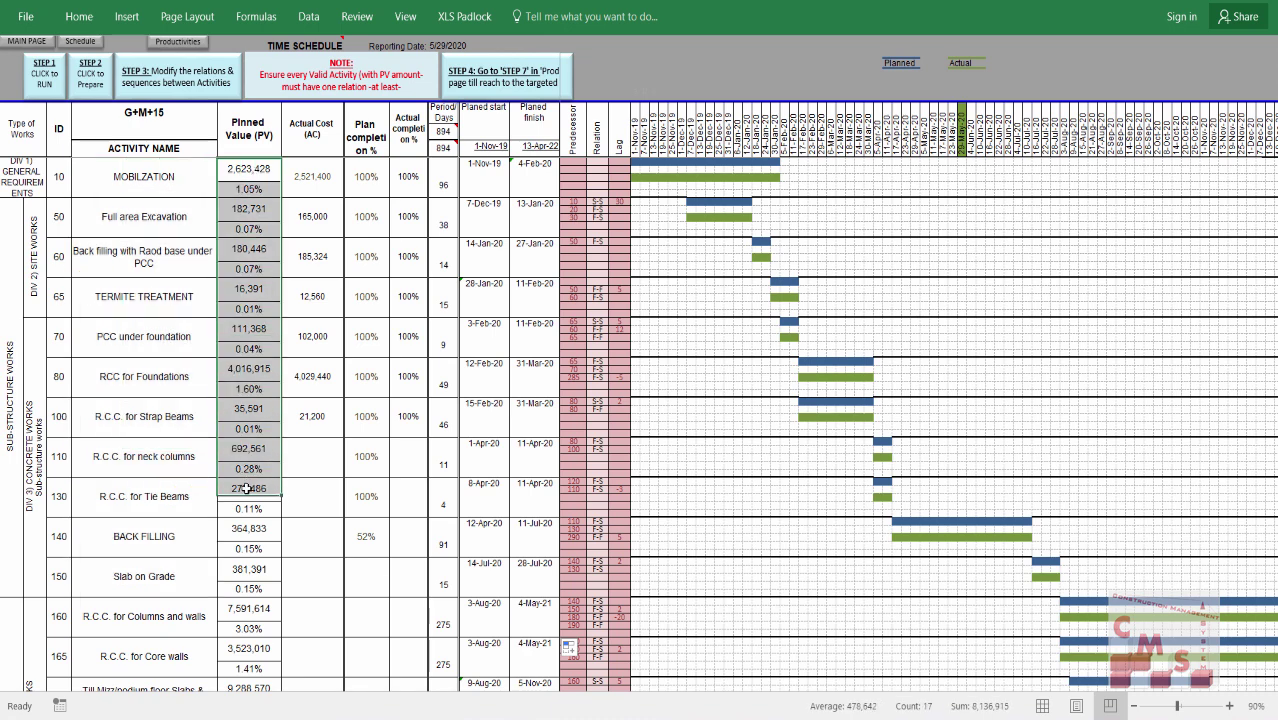
Check the planned value percentages of the scheduled activities, from Mobilization down to R.C.C. for neck columns.
click(258, 190)
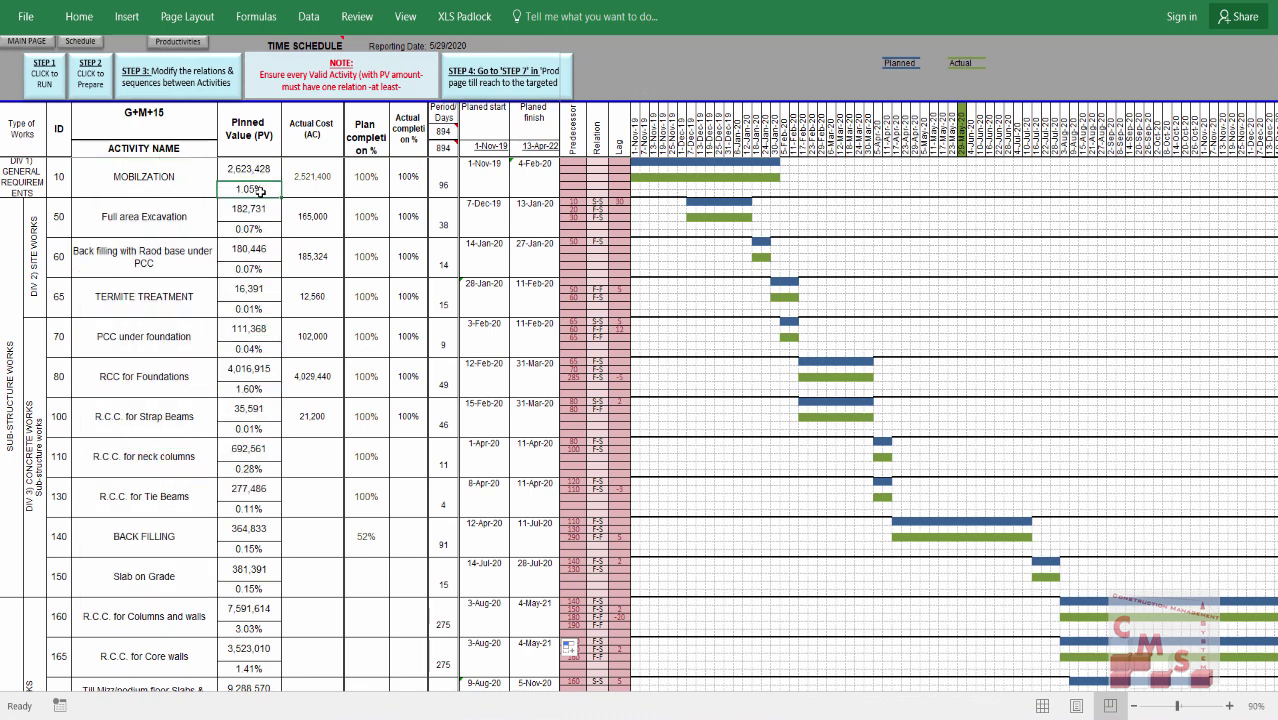
click(250, 232)
click(249, 267)
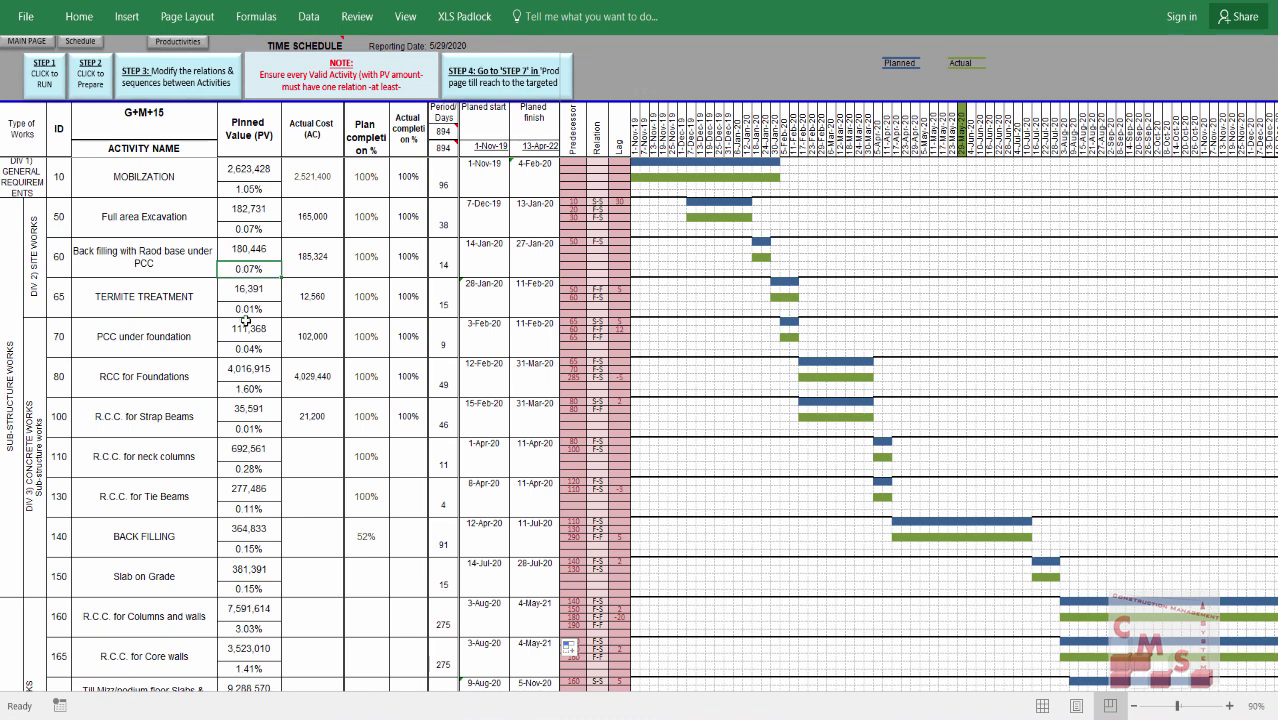
click(245, 310)
click(246, 348)
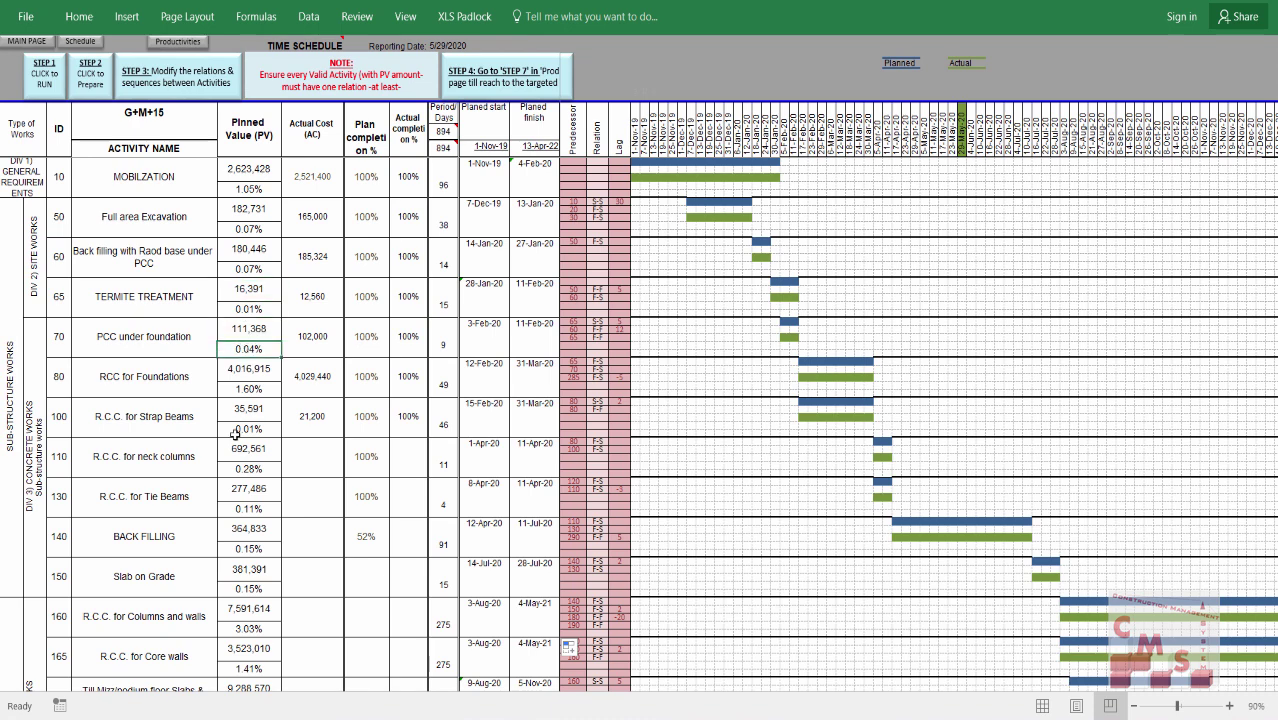
click(186, 464)
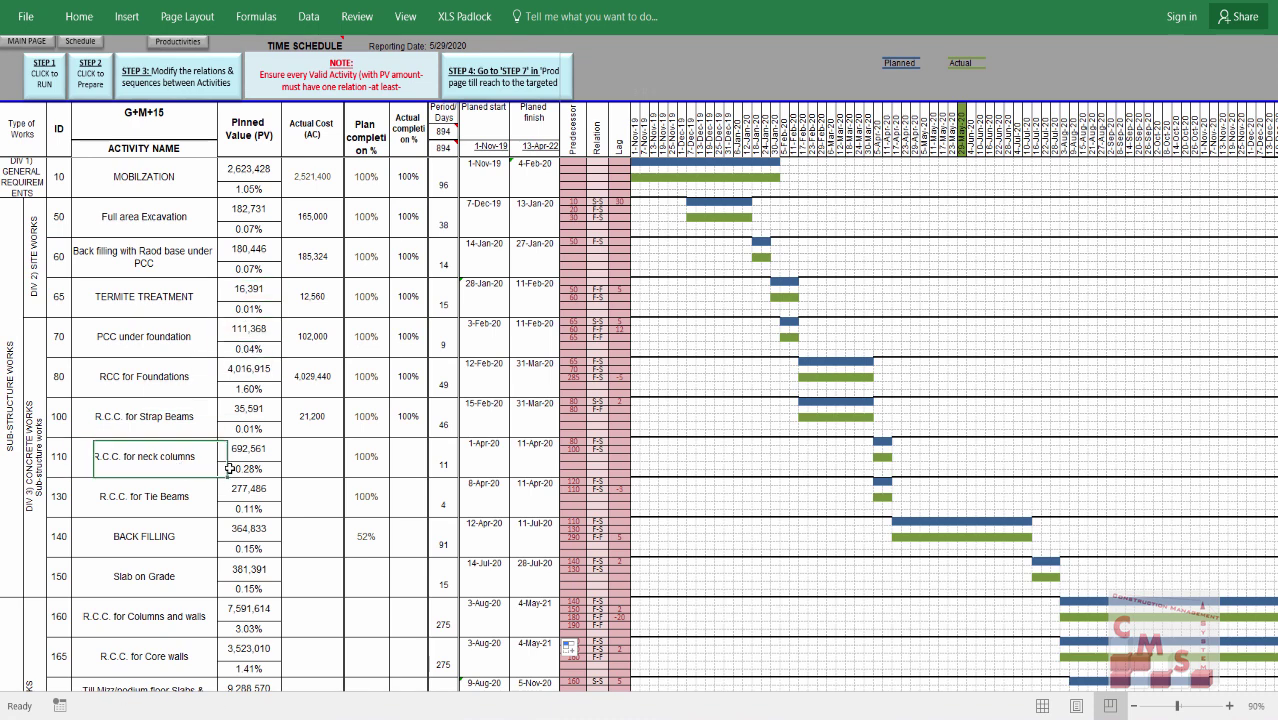
click(230, 468)
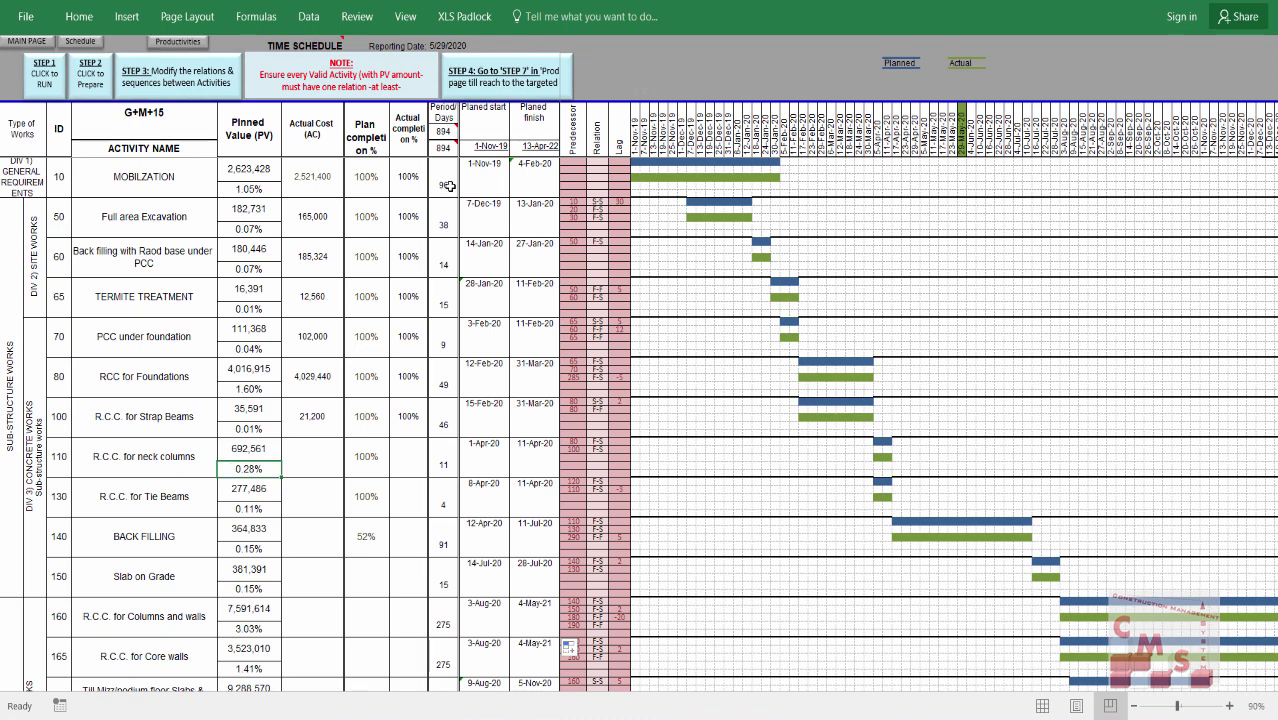
Check the activity durations and the planned start and finish dates of Full area Excavation.
drag(450, 186, 444, 432)
click(487, 219)
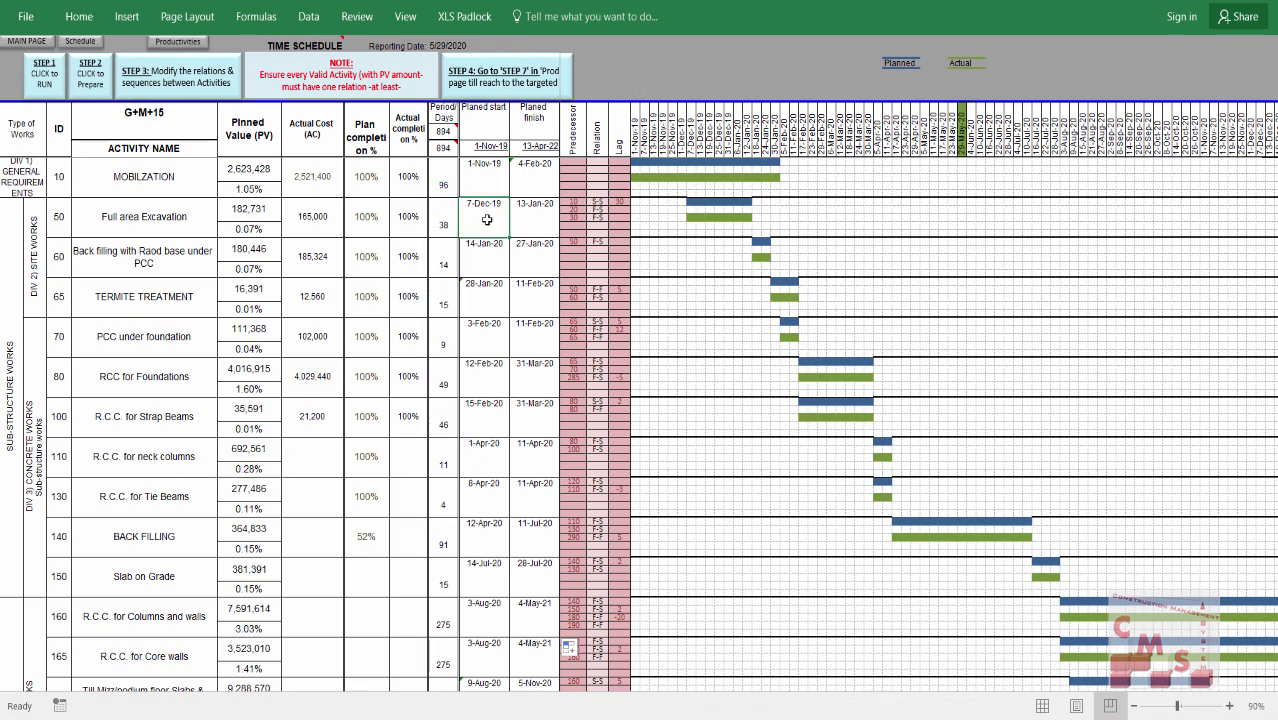
click(516, 210)
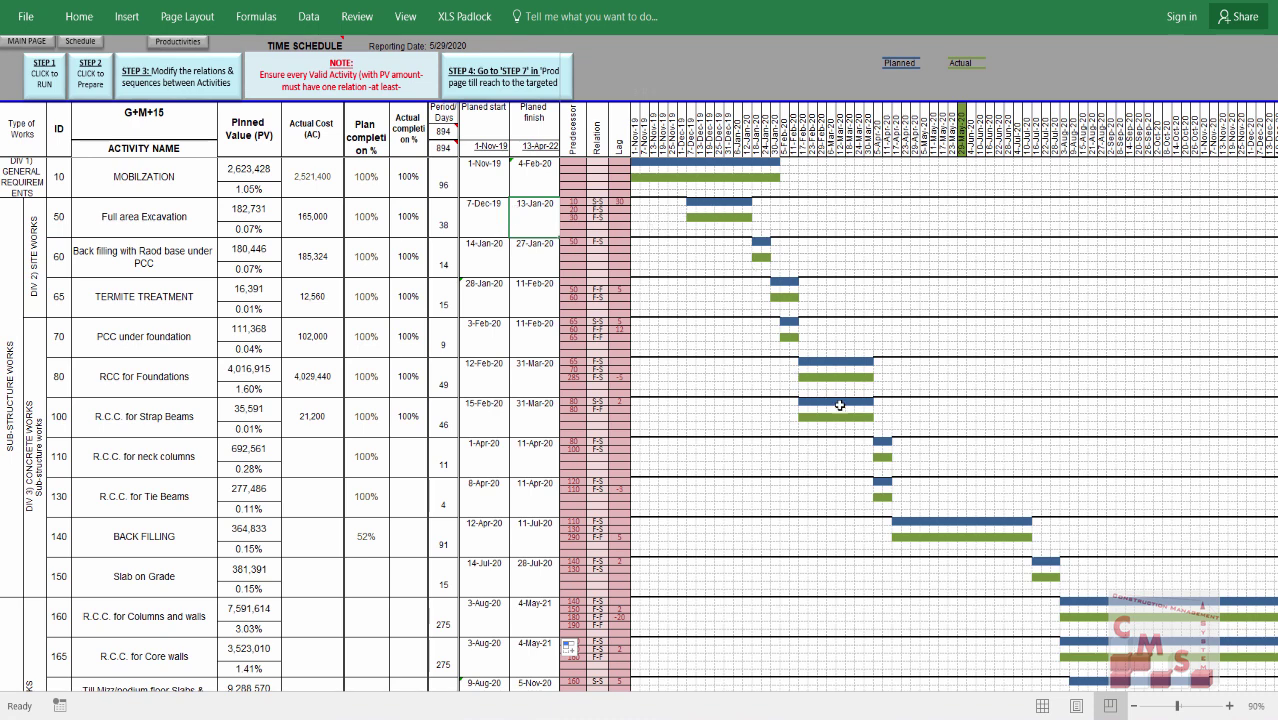
Zoom the time schedule out to 60% and review the planned and actual bars down to the flooring works.
scroll(928, 514, down, 2)
click(1134, 706)
click(1136, 706)
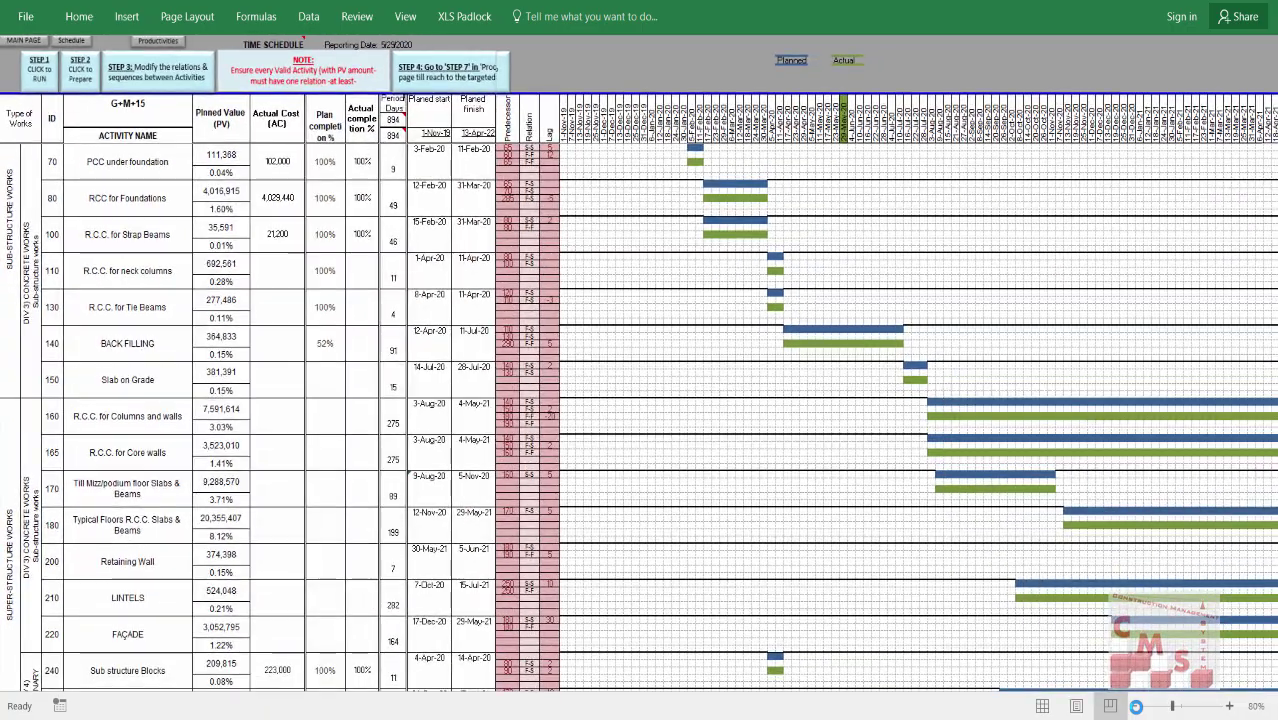
click(1136, 706)
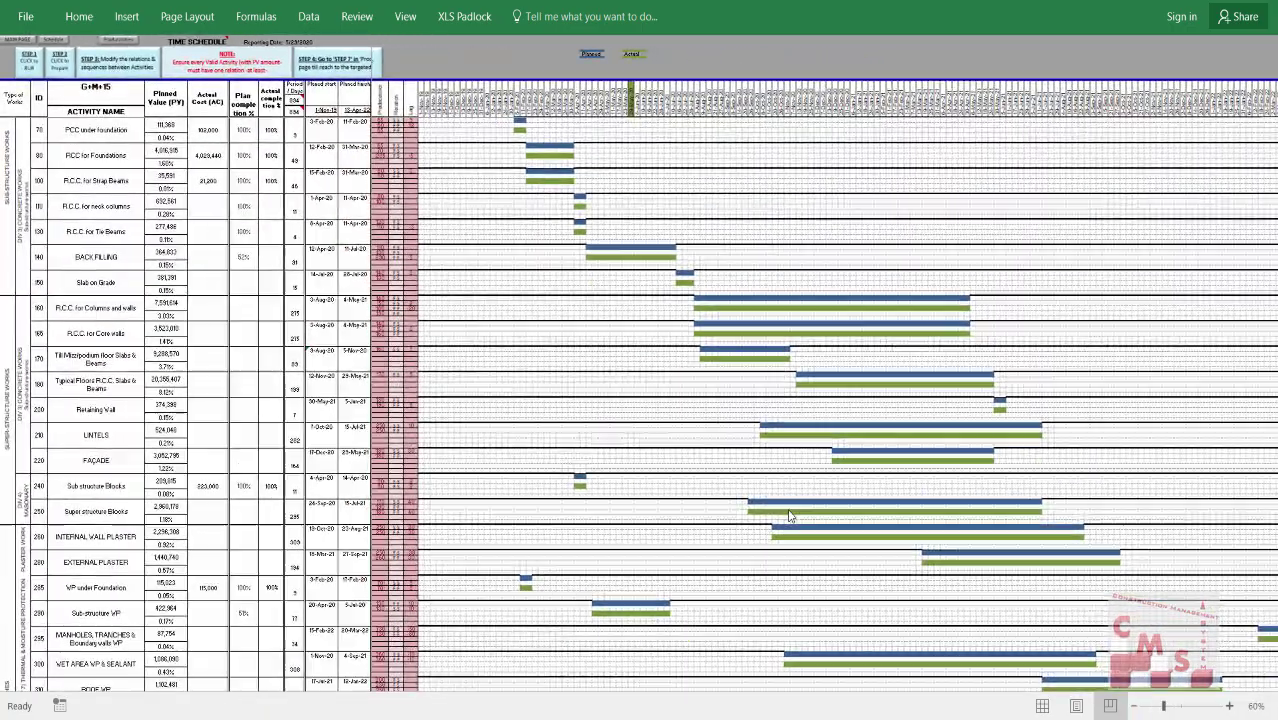
scroll(870, 500, down, 3)
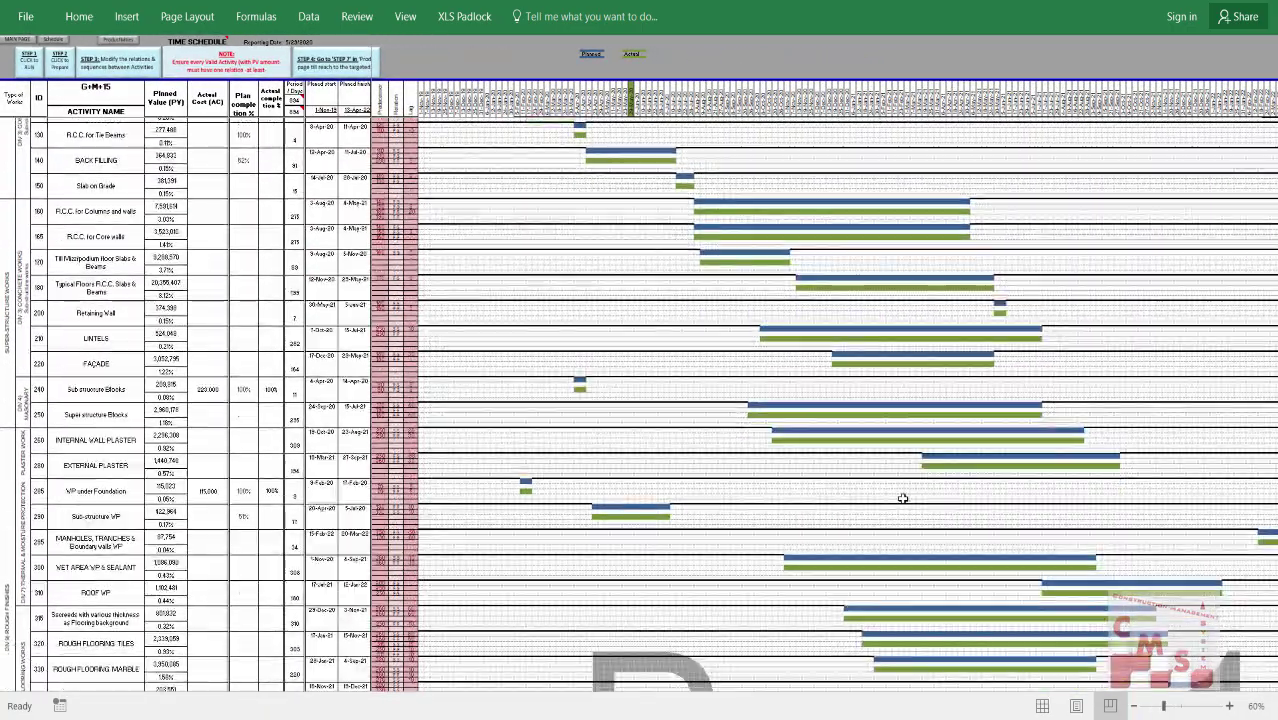
scroll(902, 498, down, 1)
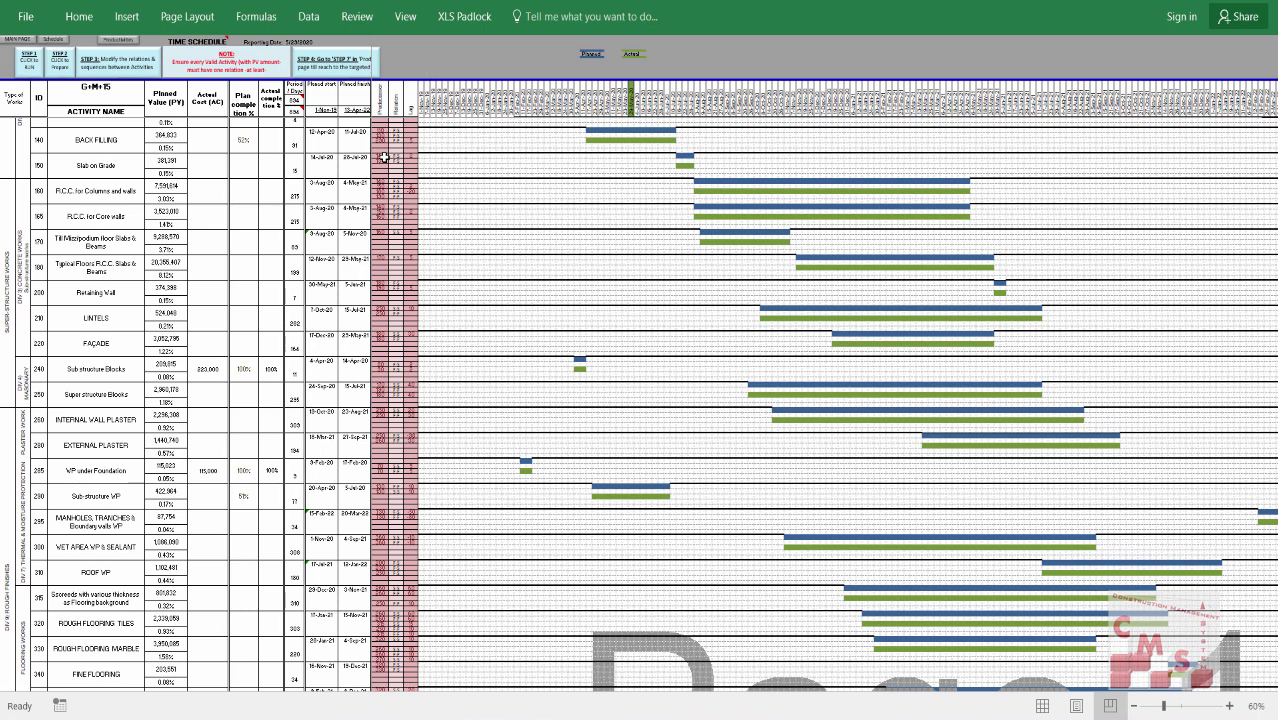
Leave the time schedule and examine the S-curve and planned cash flow charts in Cost Baseline & Cashflow.
click(16, 39)
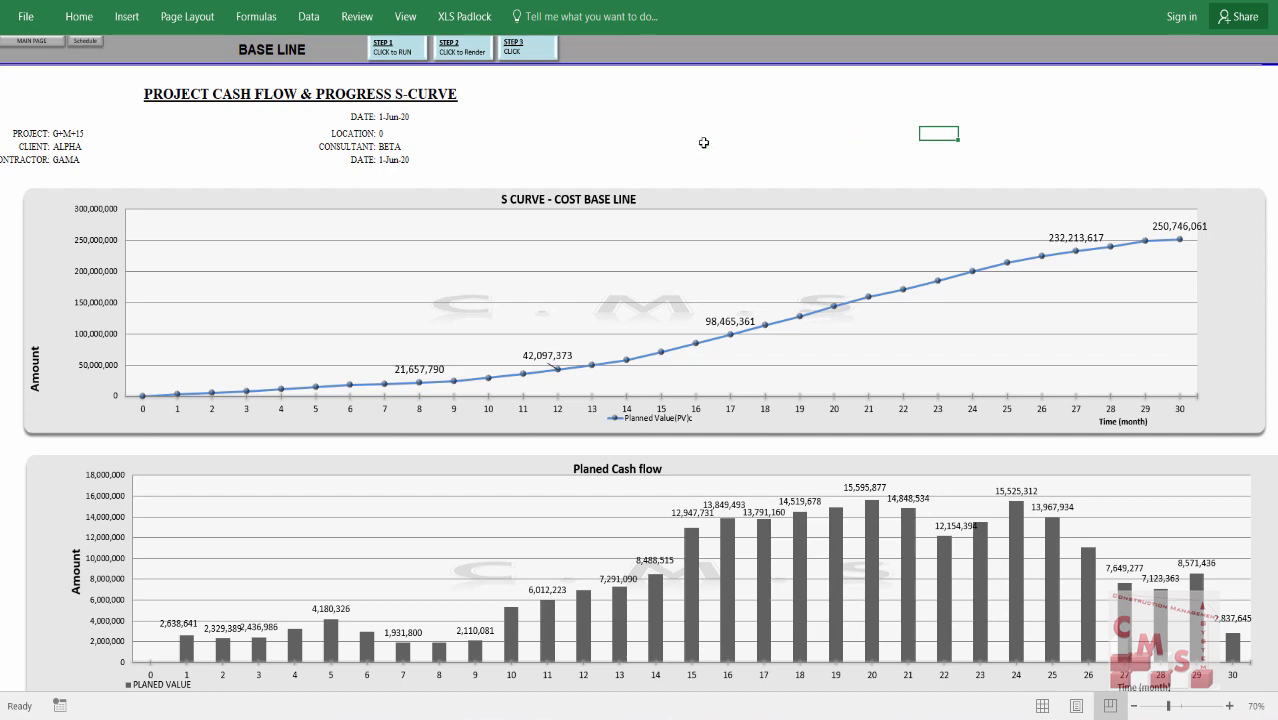
scroll(705, 190, down, 5)
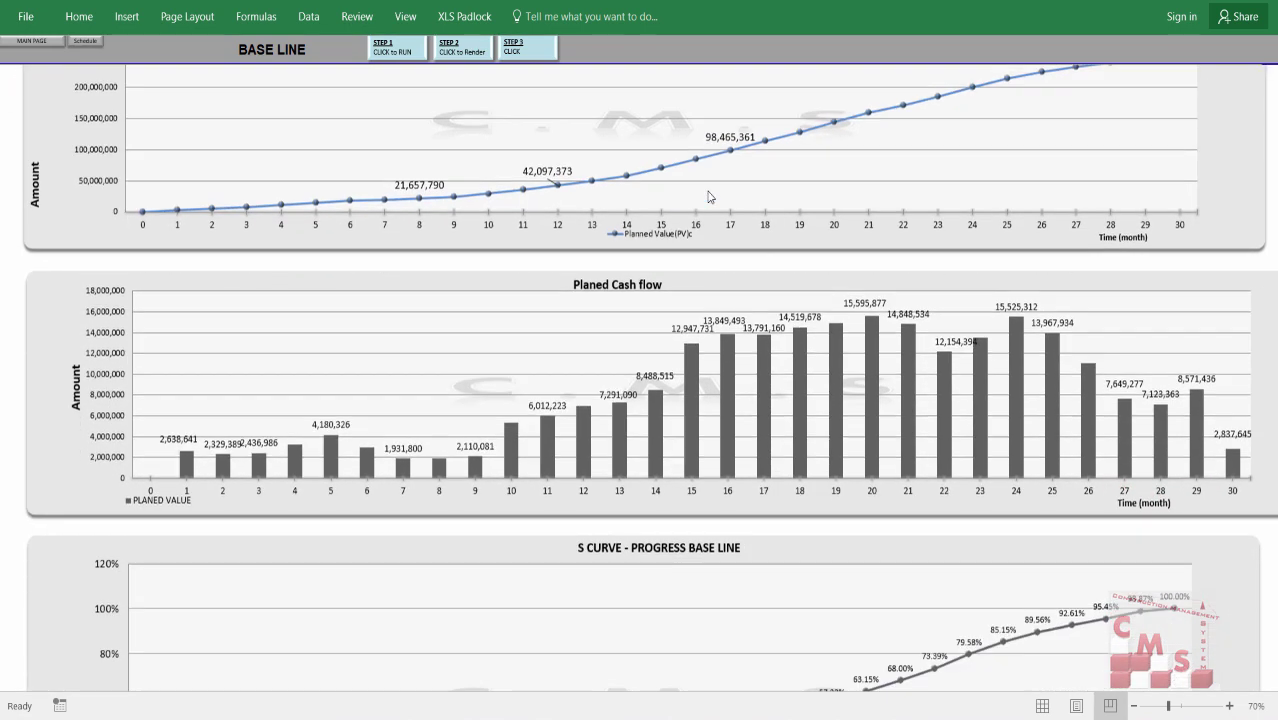
scroll(715, 324, down, 2)
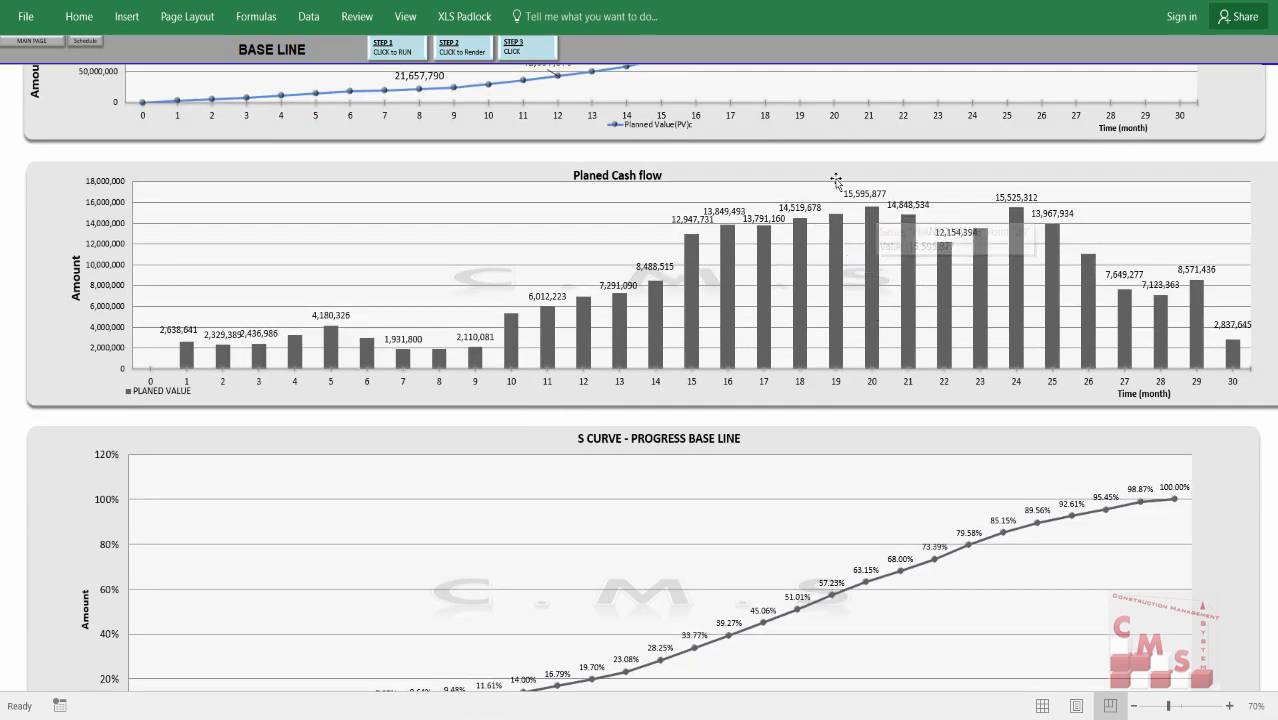
scroll(617, 396, down, 2)
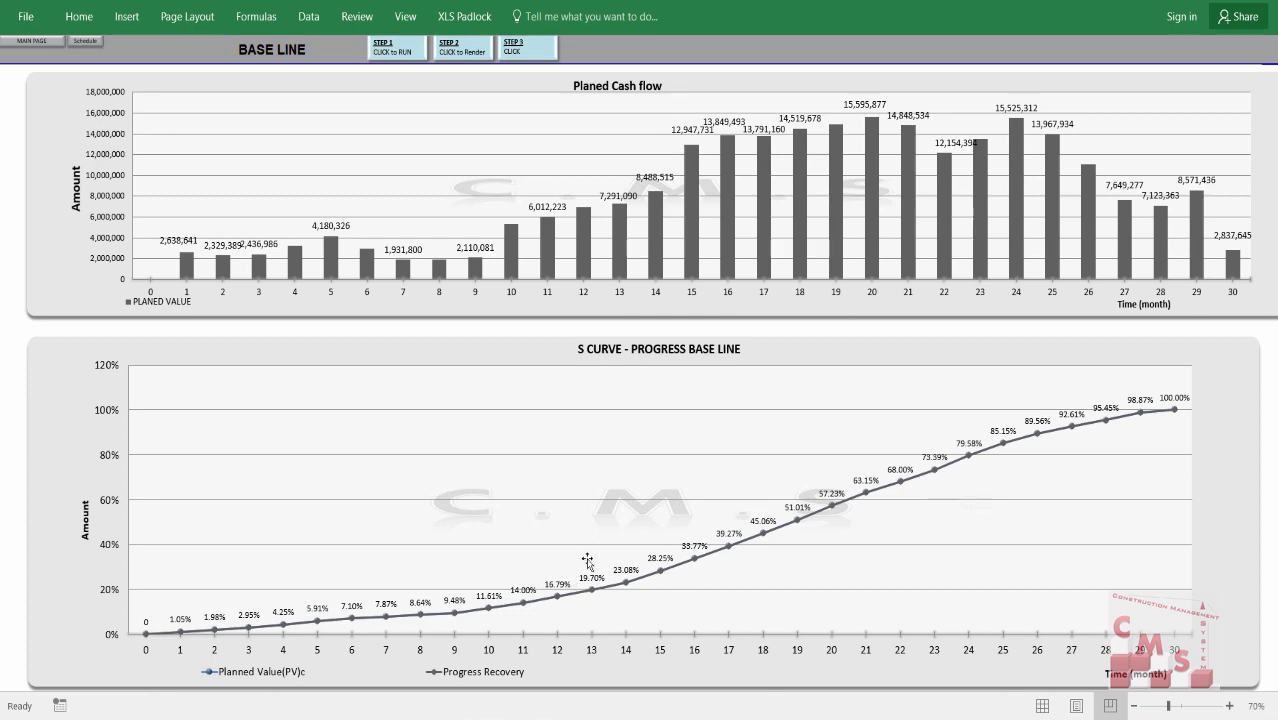
scroll(533, 470, up, 6)
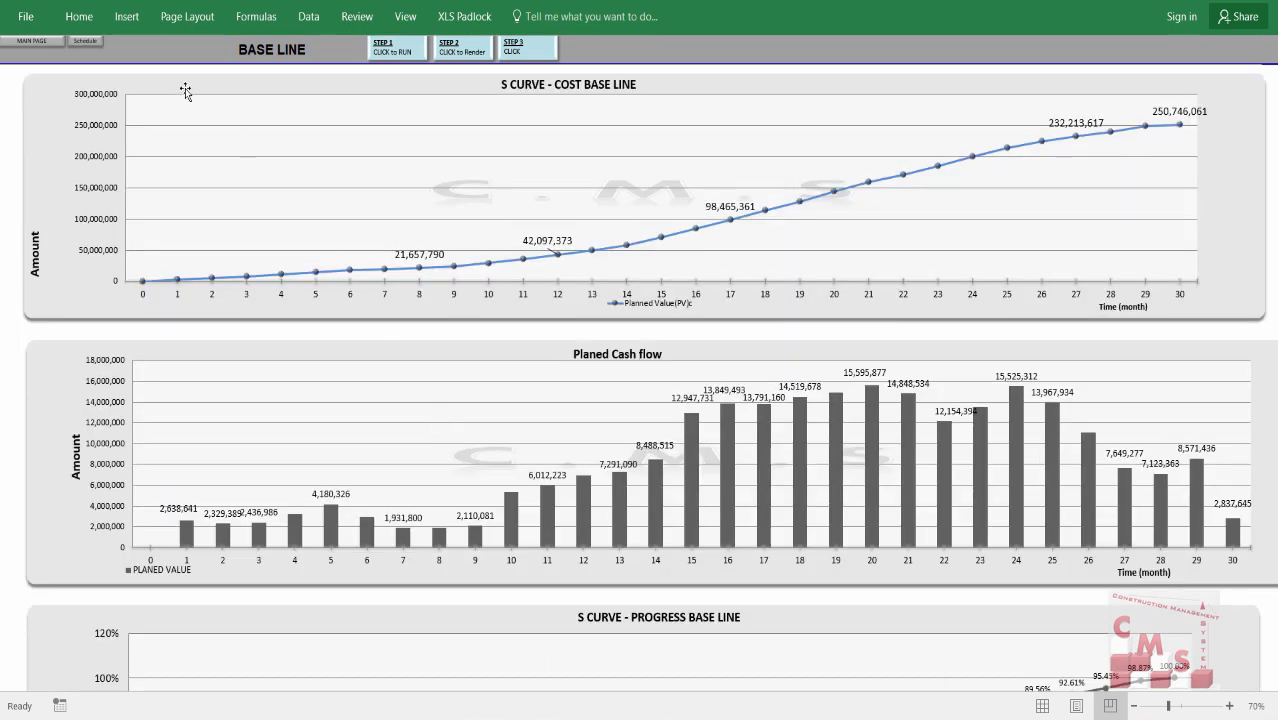
Return to the Scheduling menu and open the Manpower Histogram.
click(44, 49)
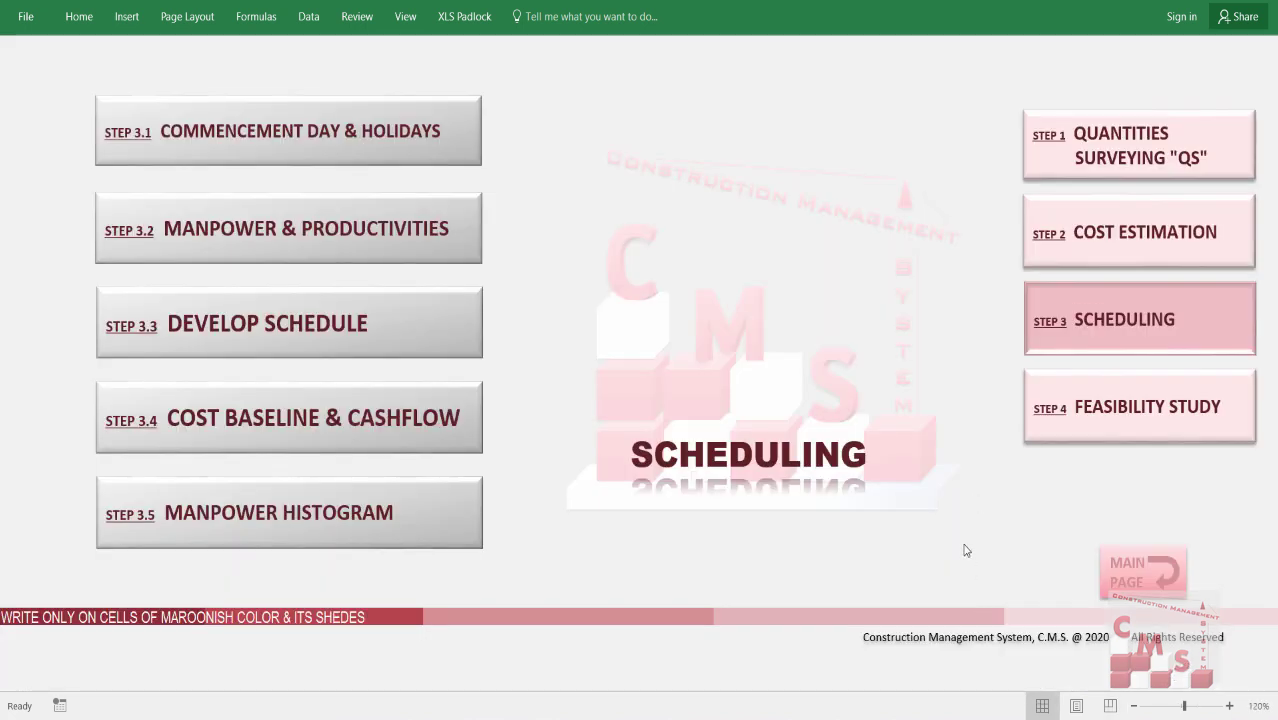
click(268, 537)
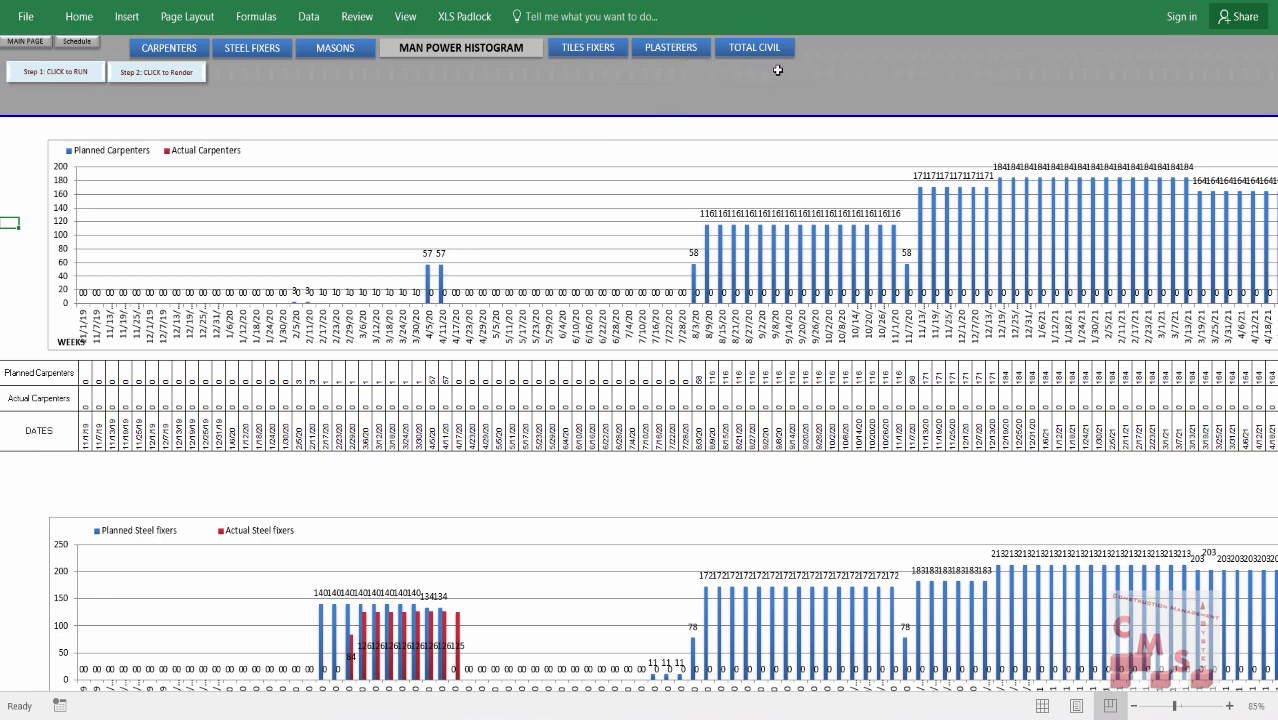
Review the manpower histograms from Carpenters down to the civil total, zooming out to 60% from the Masons chart onward.
scroll(722, 257, down, 3)
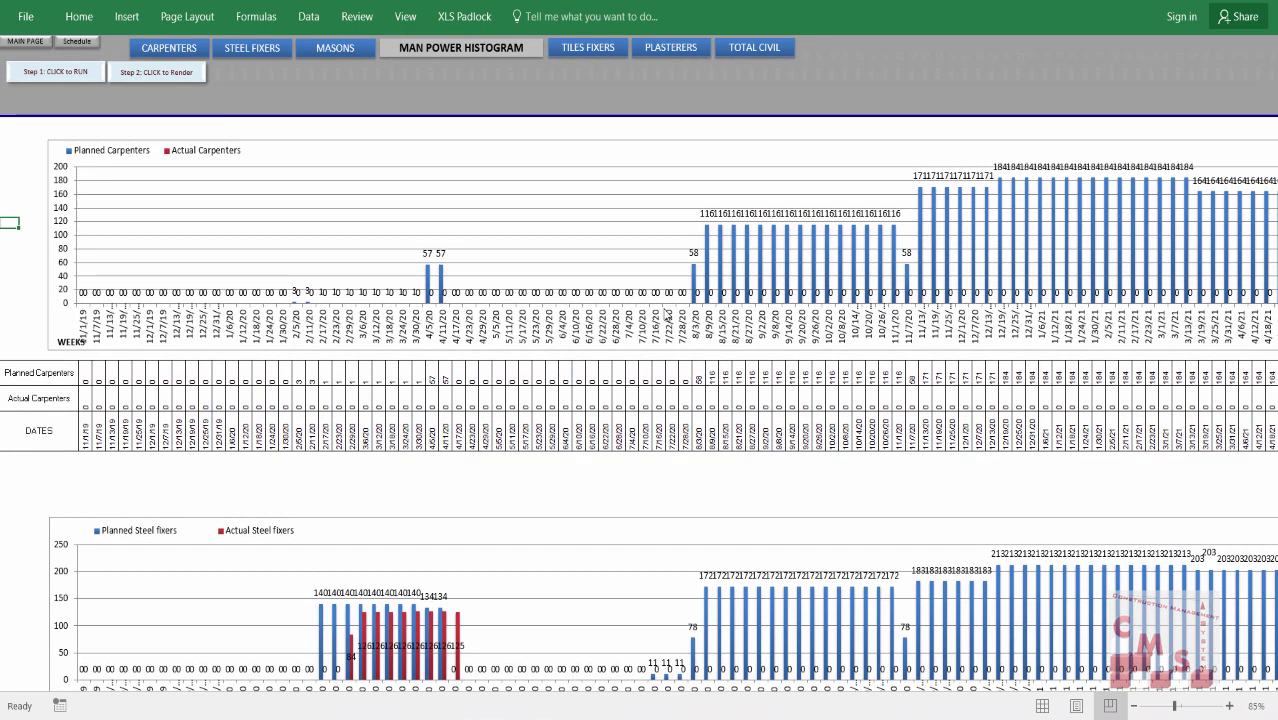
scroll(720, 339, up, 1)
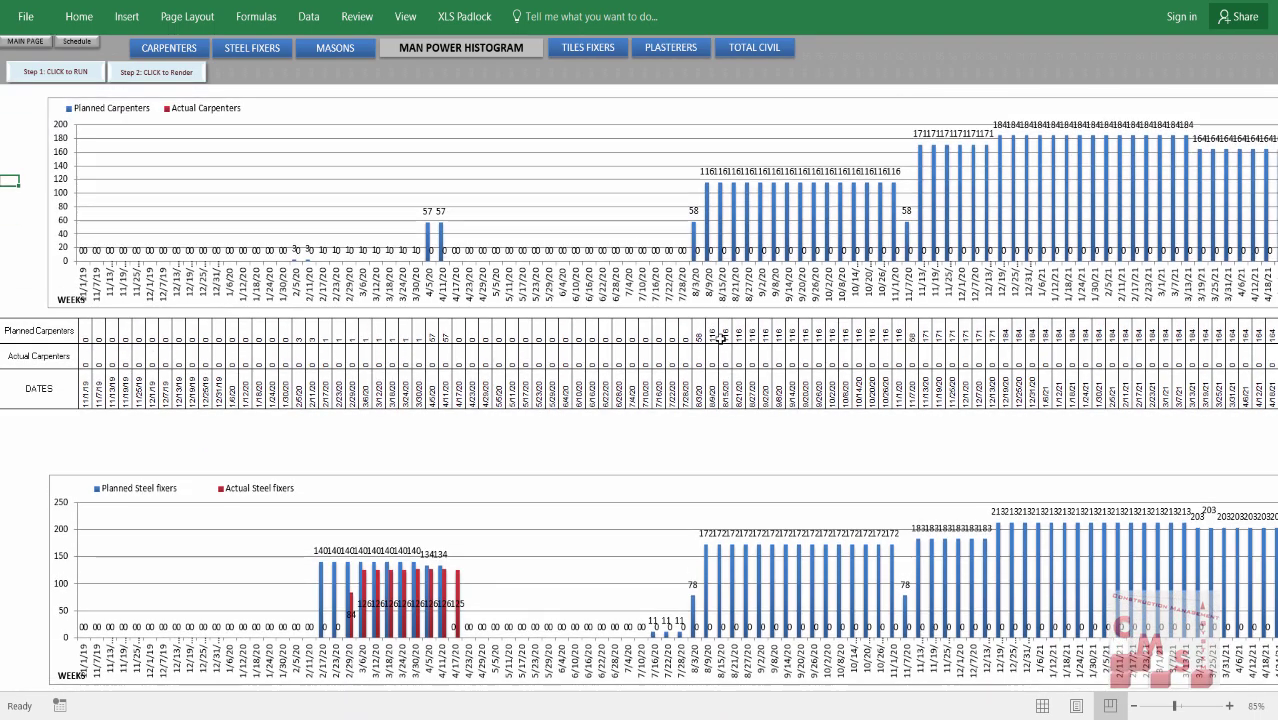
scroll(756, 417, down, 3)
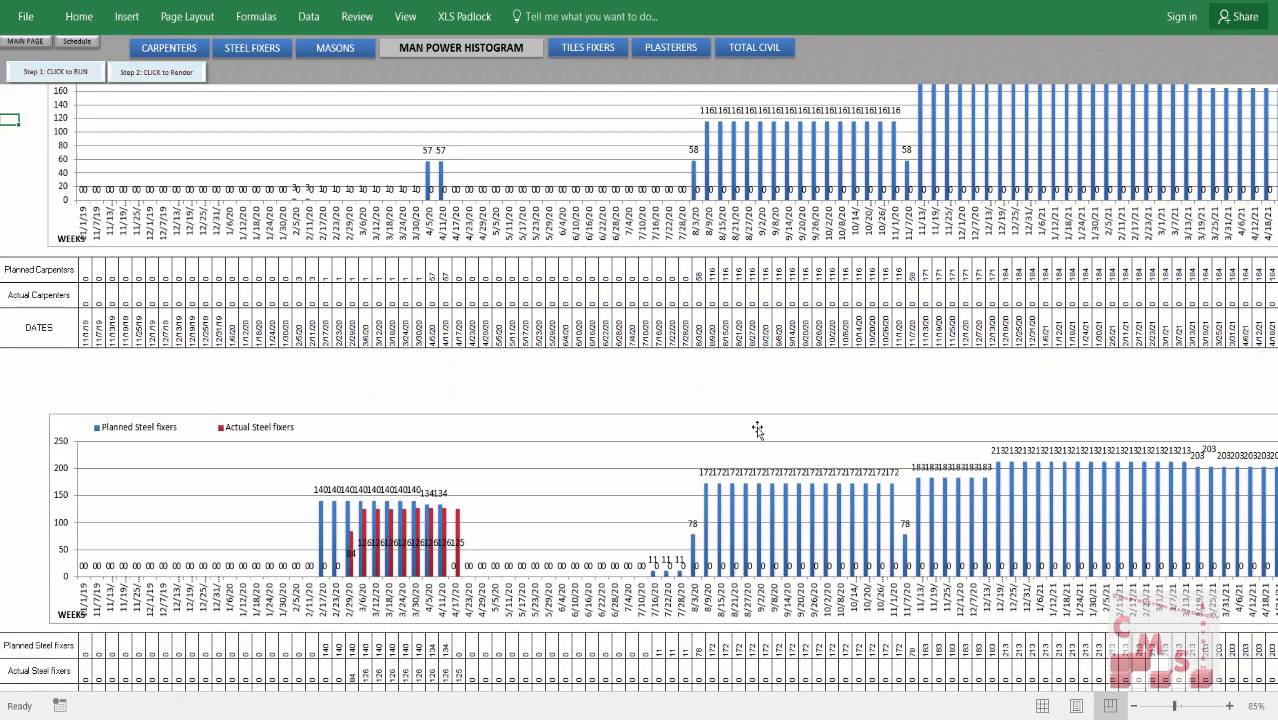
scroll(757, 430, down, 10)
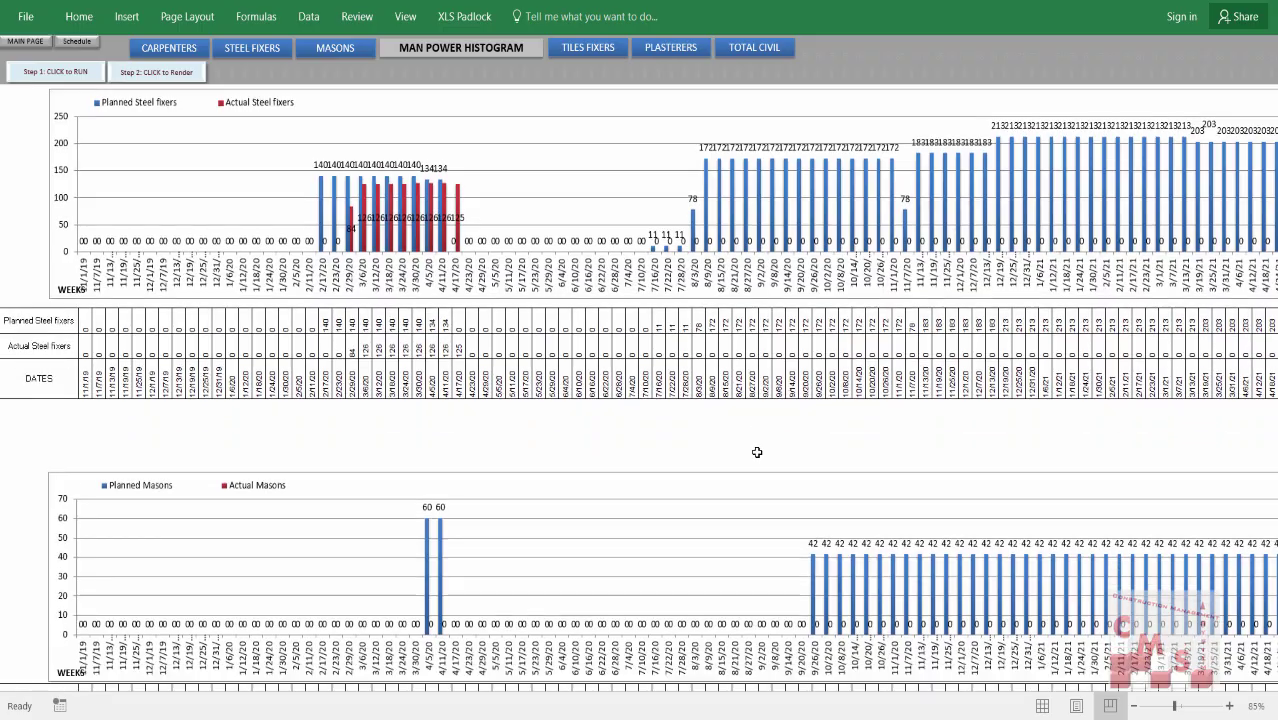
scroll(757, 452, down, 6)
ctrl+scroll(534, 375, down, 2)
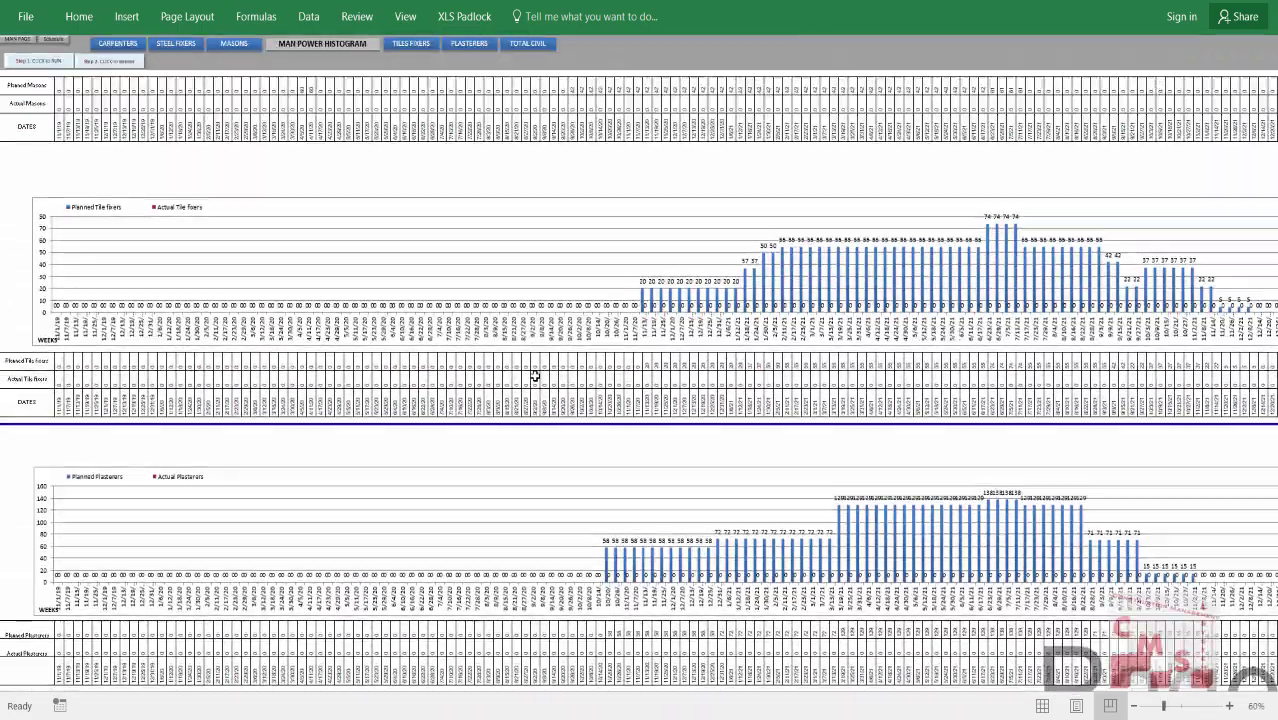
scroll(534, 375, down, 8)
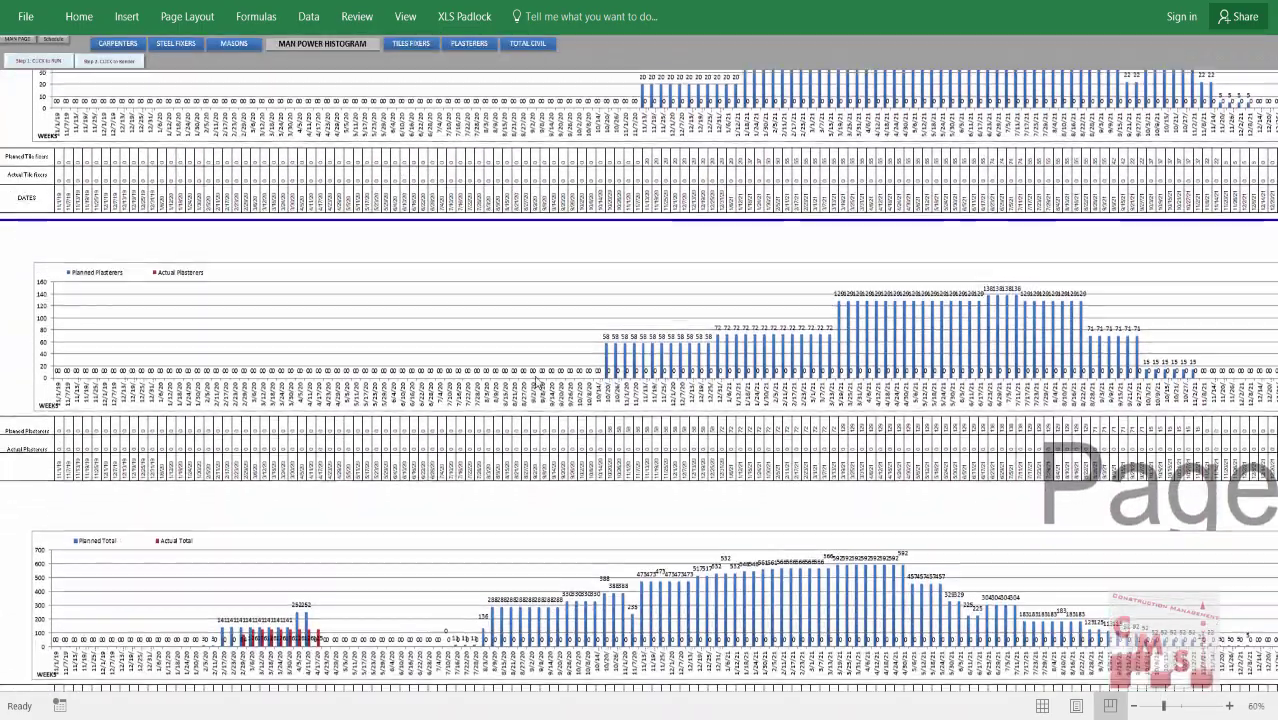
scroll(538, 384, down, 1)
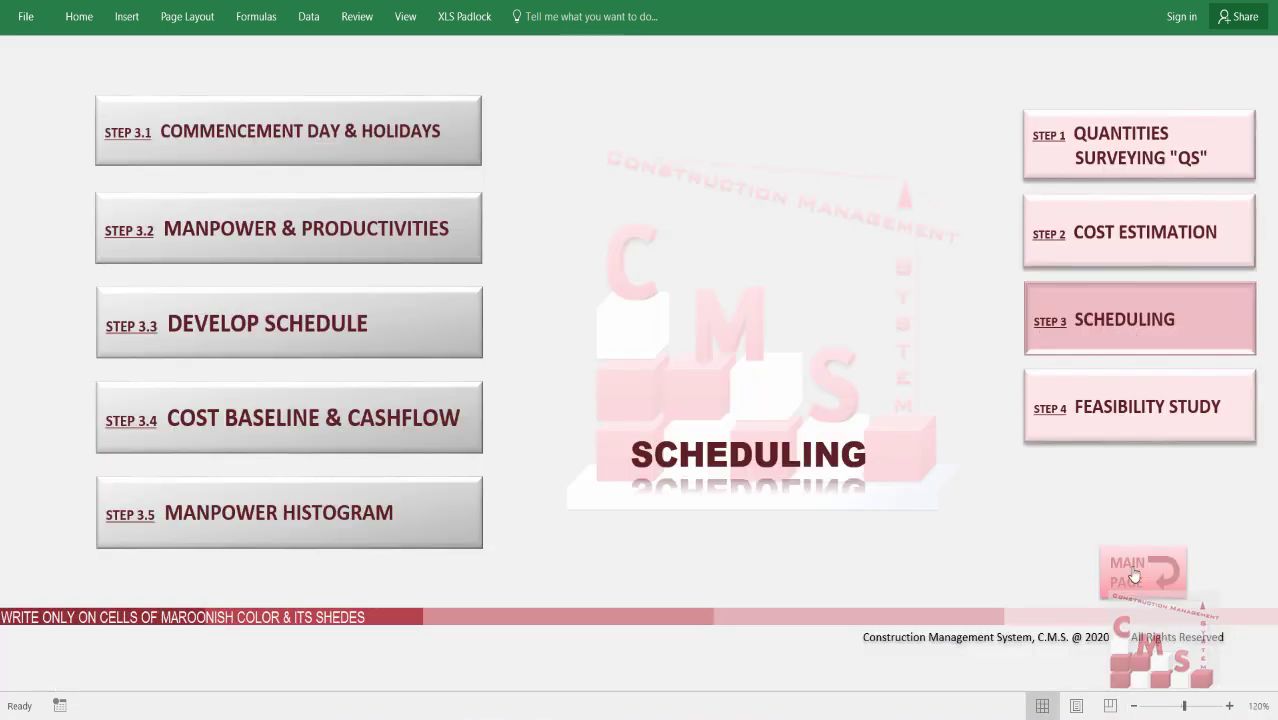
Leave the Scheduling menu for the main page and examine the Project Feasibility Study's construction cost and marketing plan stages.
click(1130, 572)
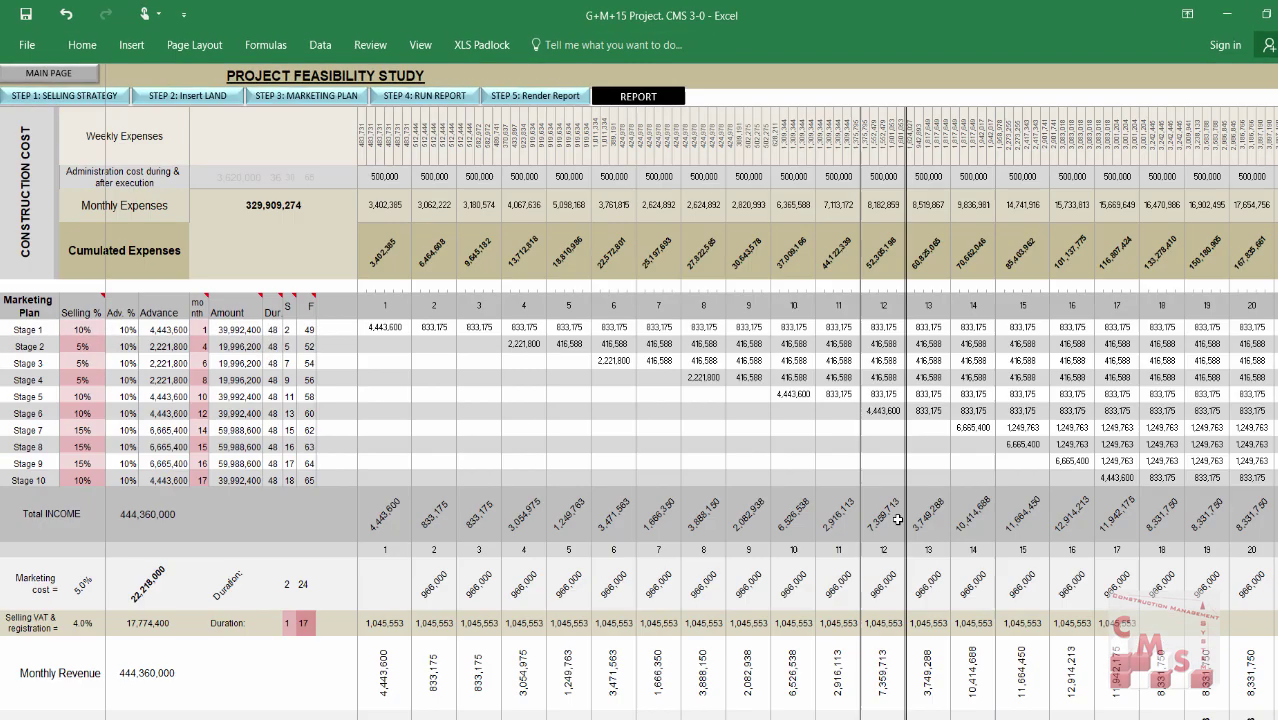
scroll(897, 519, up, 4)
scroll(577, 477, down, 2)
scroll(256, 499, up, 1)
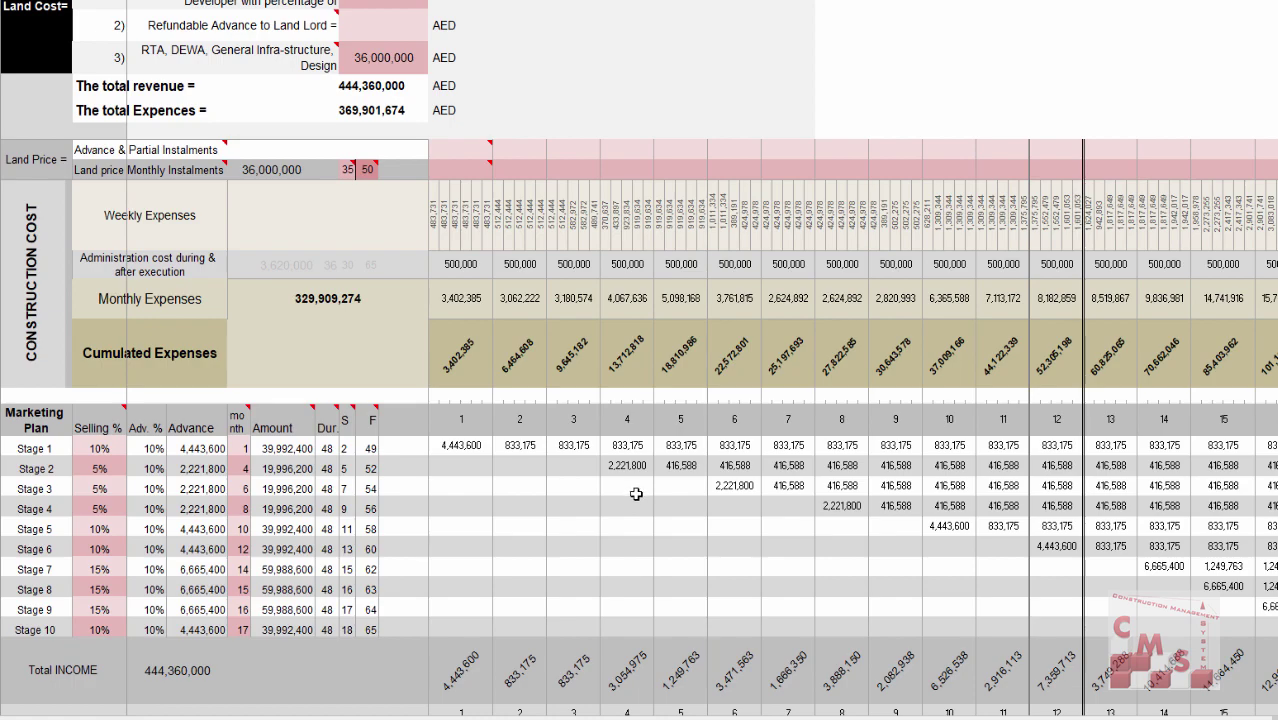
scroll(632, 492, down, 2)
Highlight the Annual Revenue, Annual Expenses and Net Amount columns in the Investment Evaluation Report.
scroll(620, 330, down, 15)
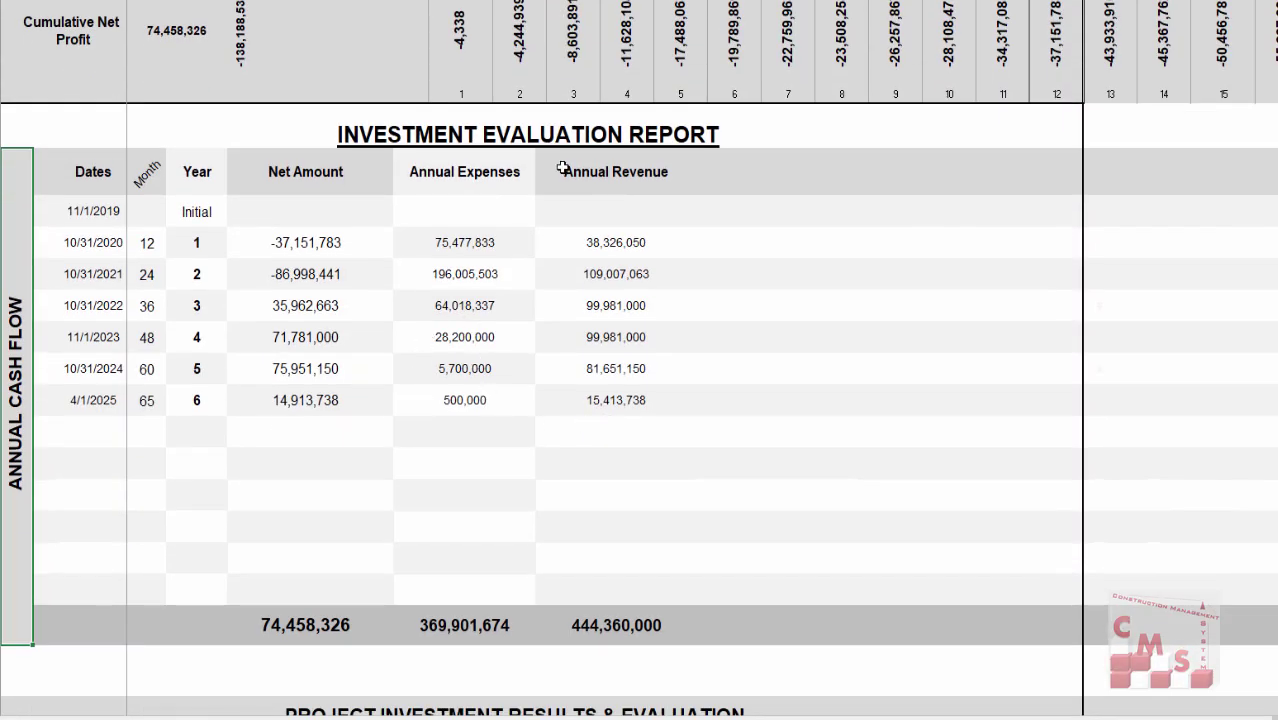
drag(579, 165, 610, 625)
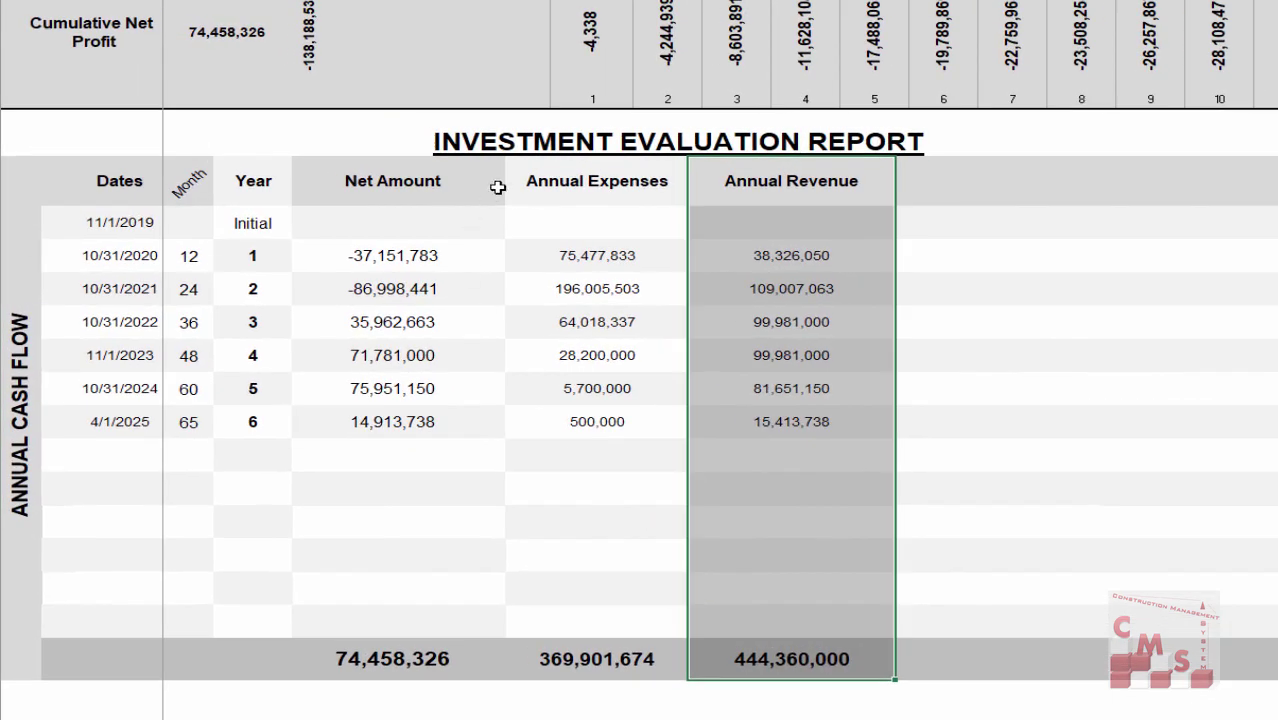
drag(520, 178, 571, 650)
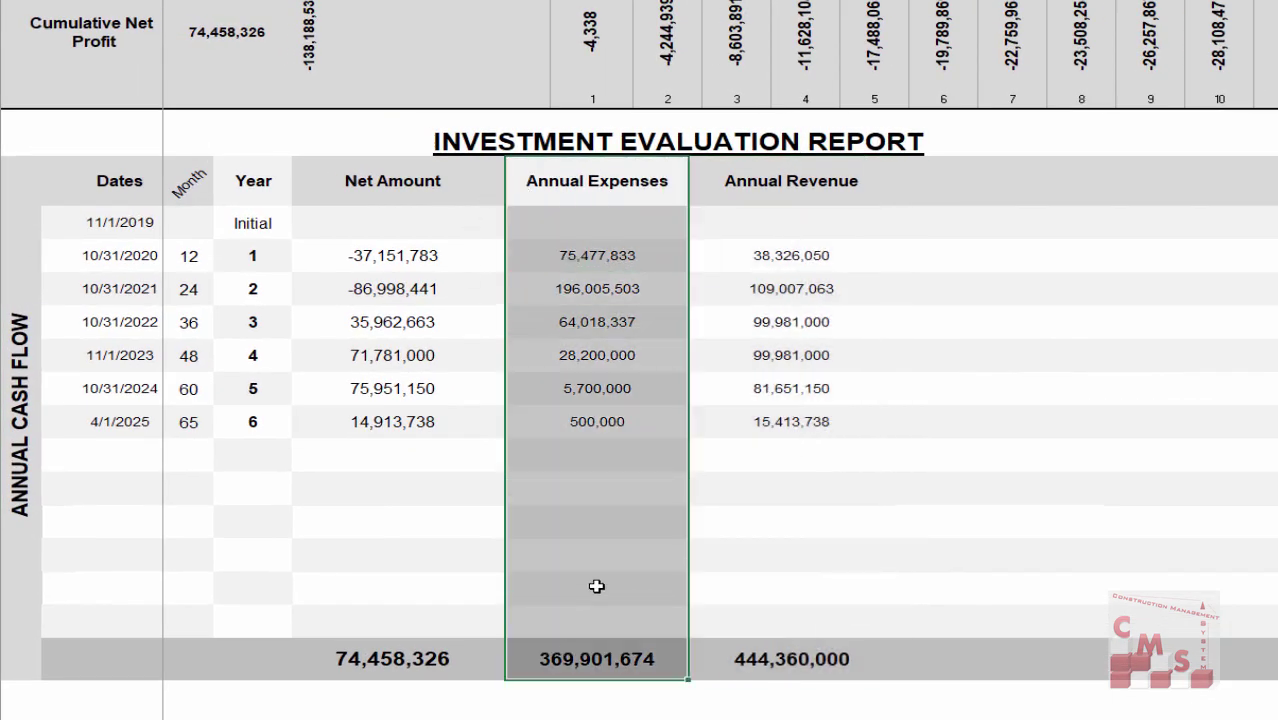
click(465, 666)
key(Up)
drag(420, 178, 434, 662)
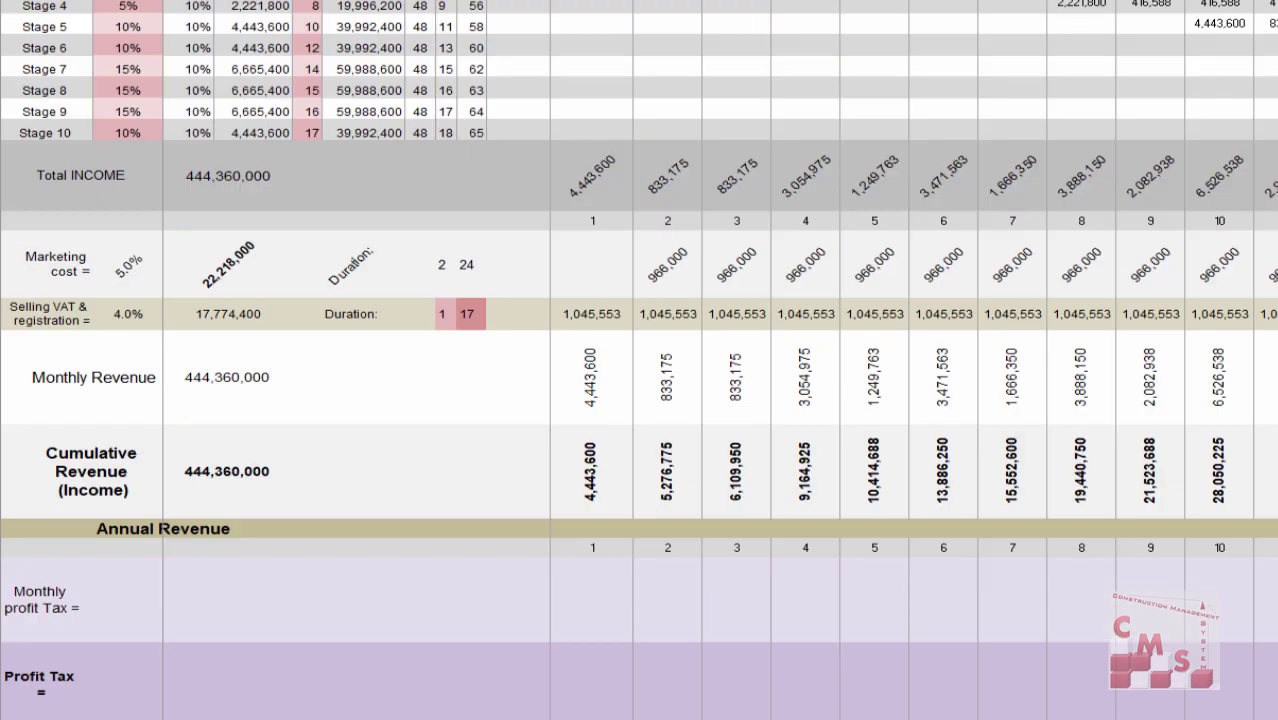
Look through the Method of Land Cost options without changing the selected one.
scroll(468, 236, up, 5)
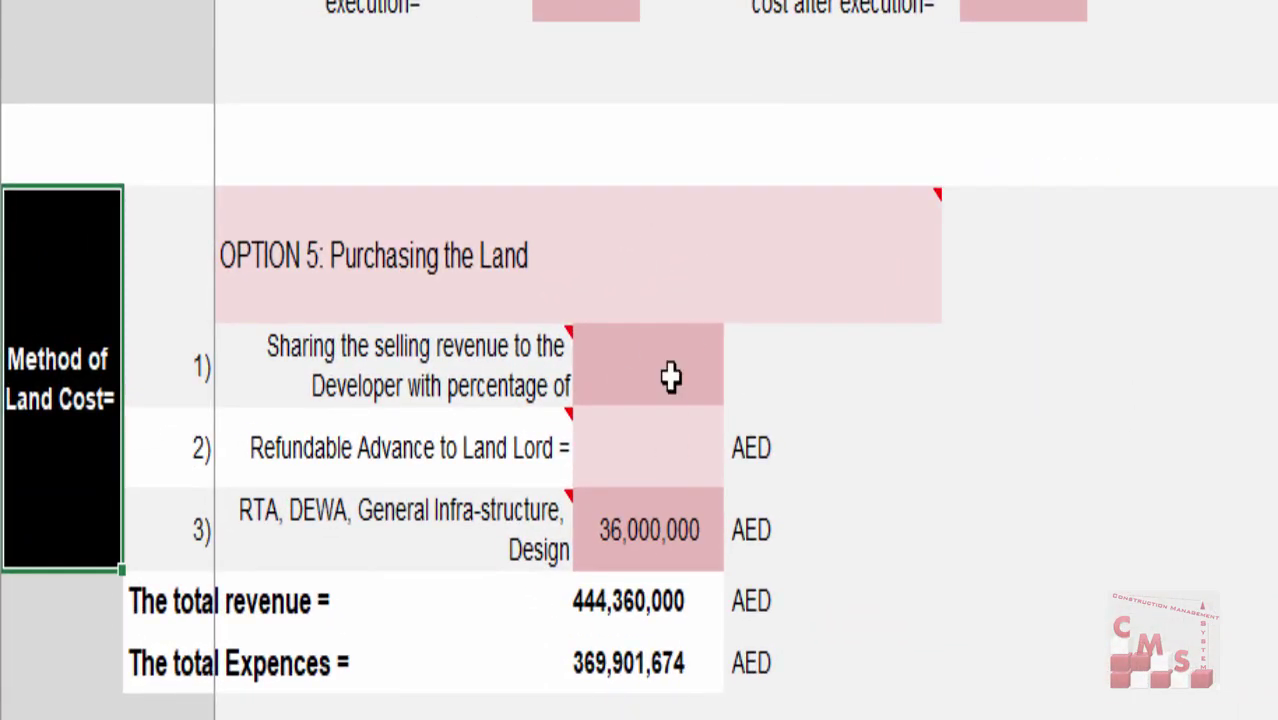
click(681, 256)
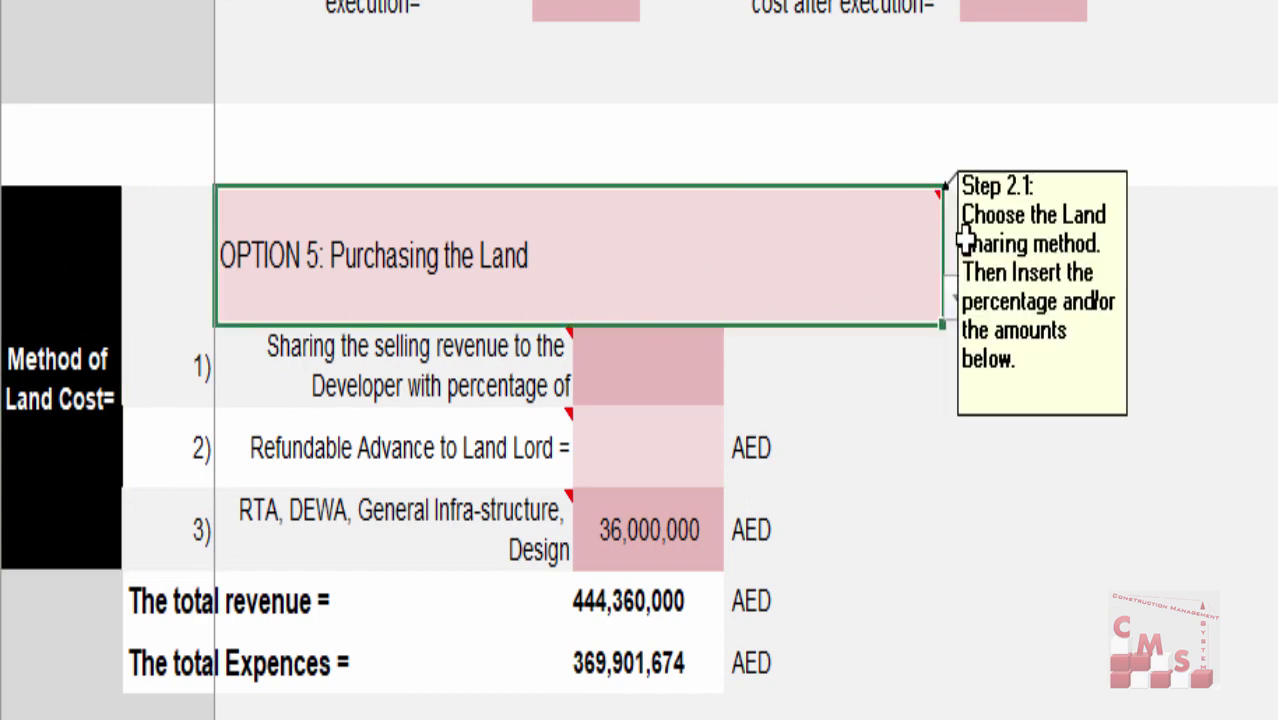
click(957, 298)
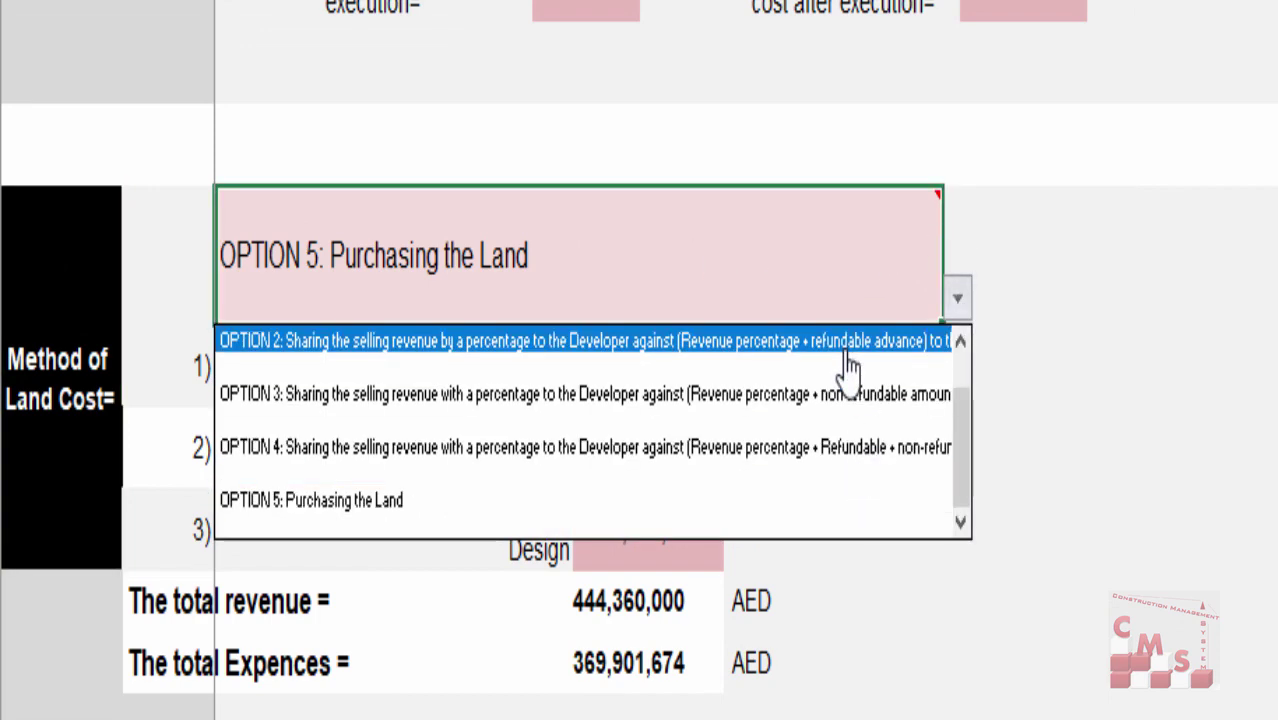
click(1138, 428)
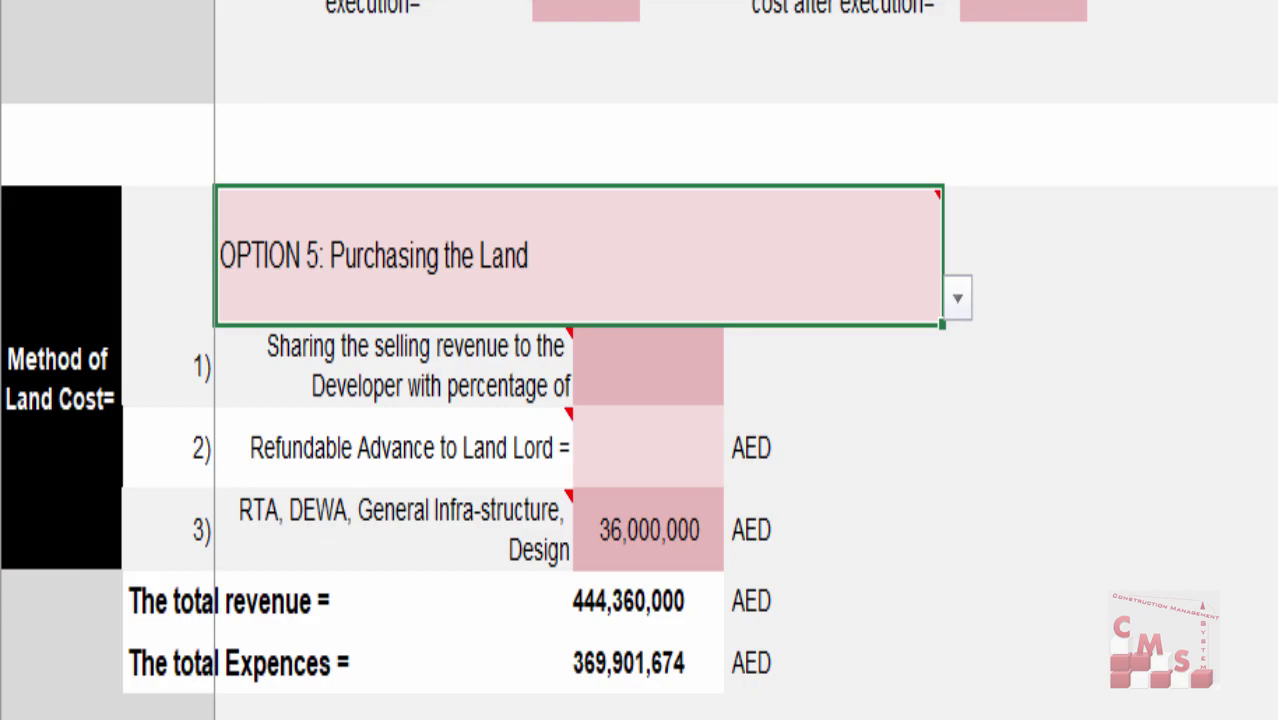
Check the Max Negative Cash Flow, Net Profit, IRR and NPV in the Project Investment Results & Evaluation.
scroll(1198, 441, down, 15)
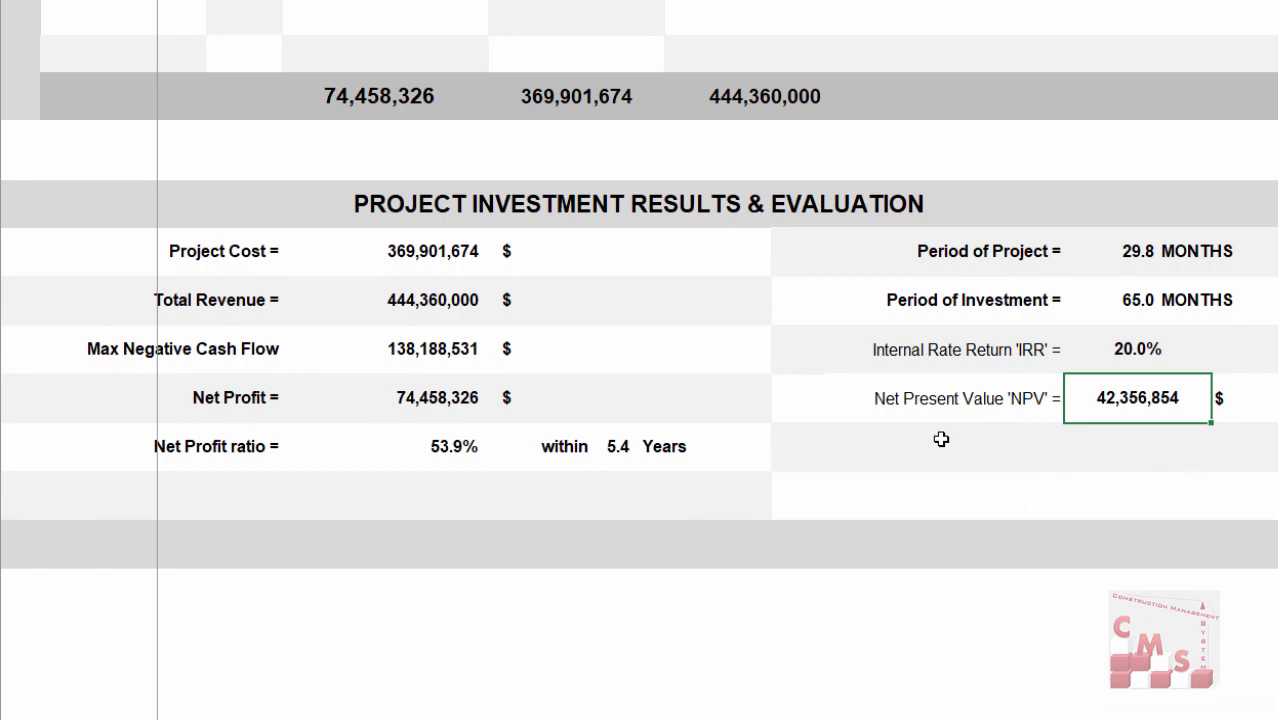
click(430, 400)
click(399, 339)
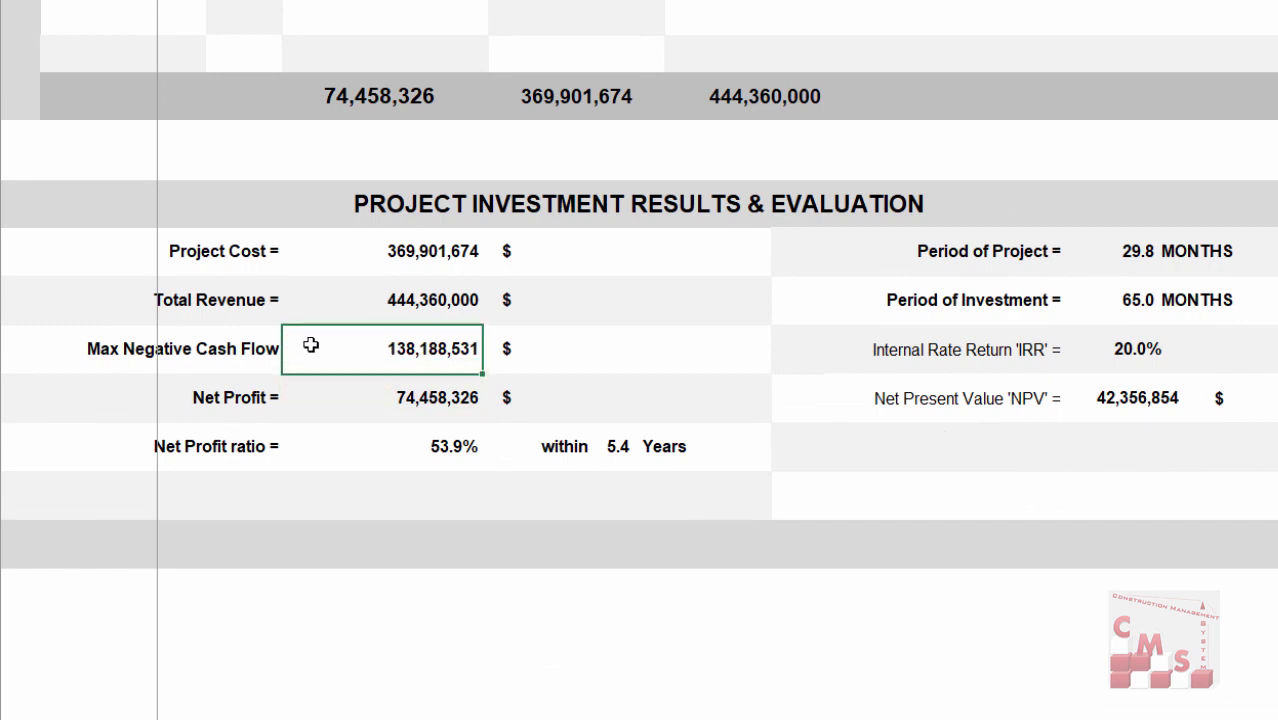
click(356, 400)
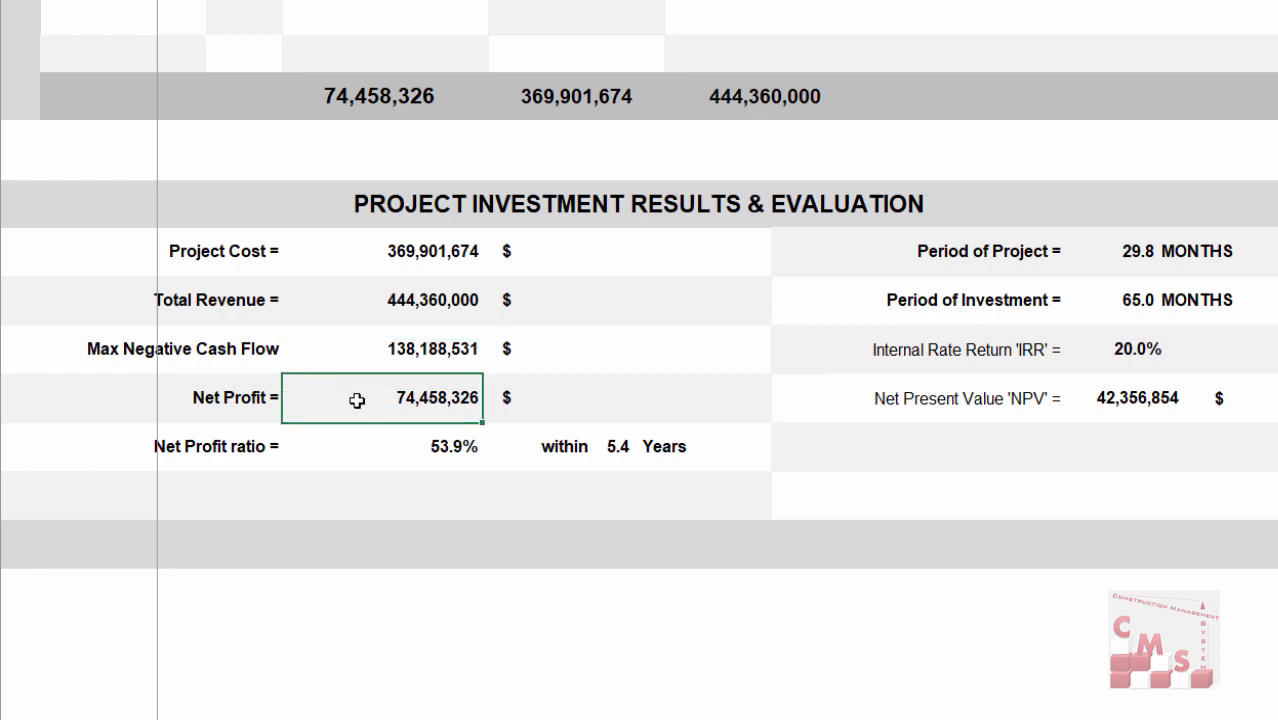
click(1119, 351)
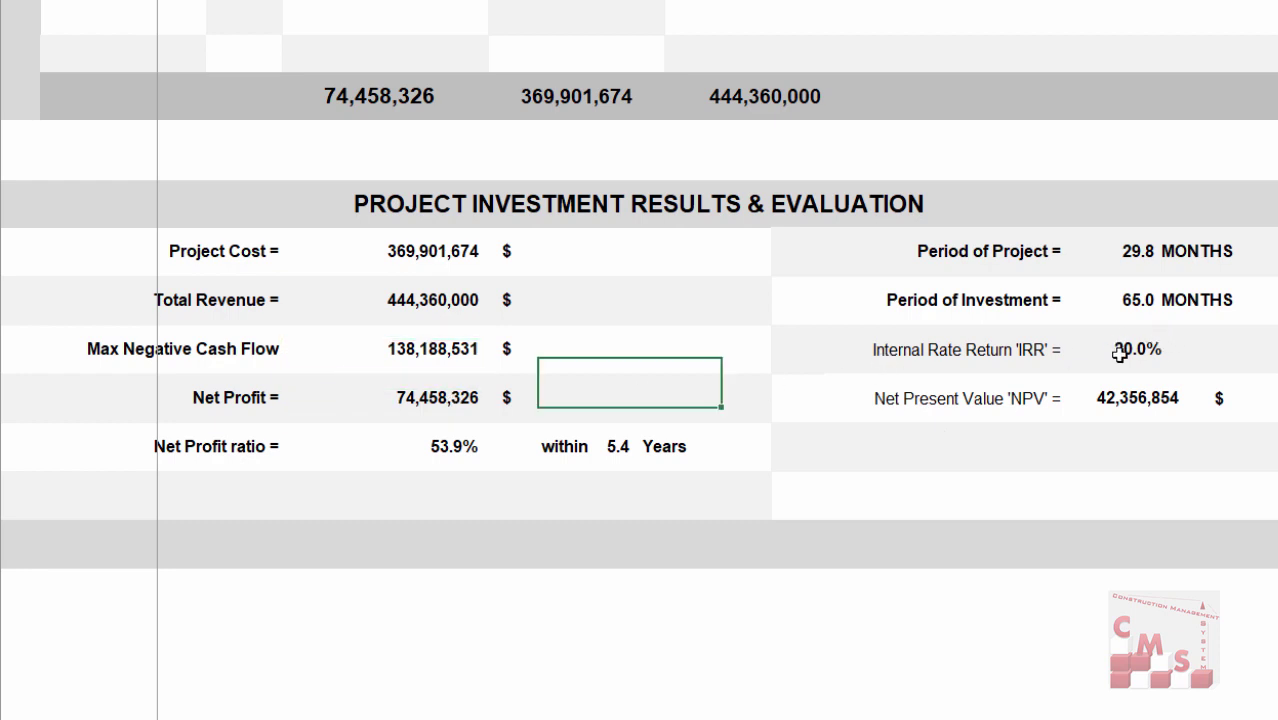
click(1162, 406)
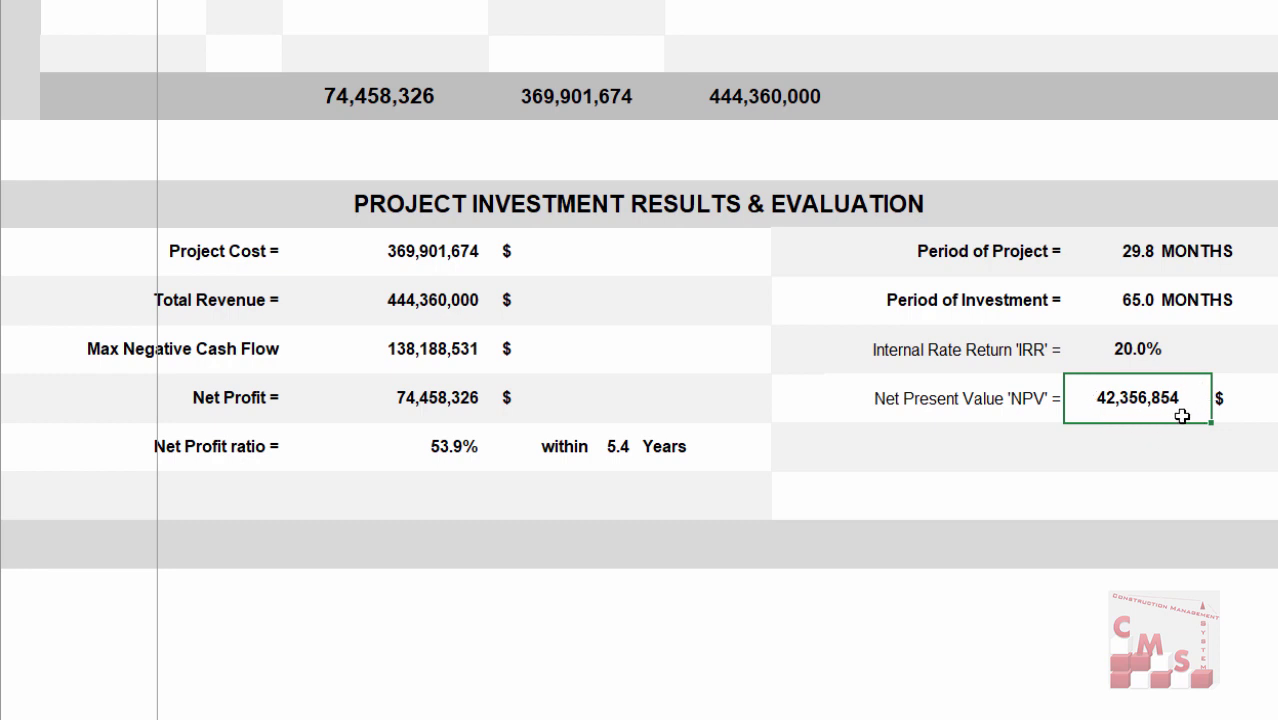
click(1175, 446)
click(1150, 402)
Examine the cumulative expense and revenue chart and the Net Cash Flow chart below the investment results.
scroll(1153, 441, down, 5)
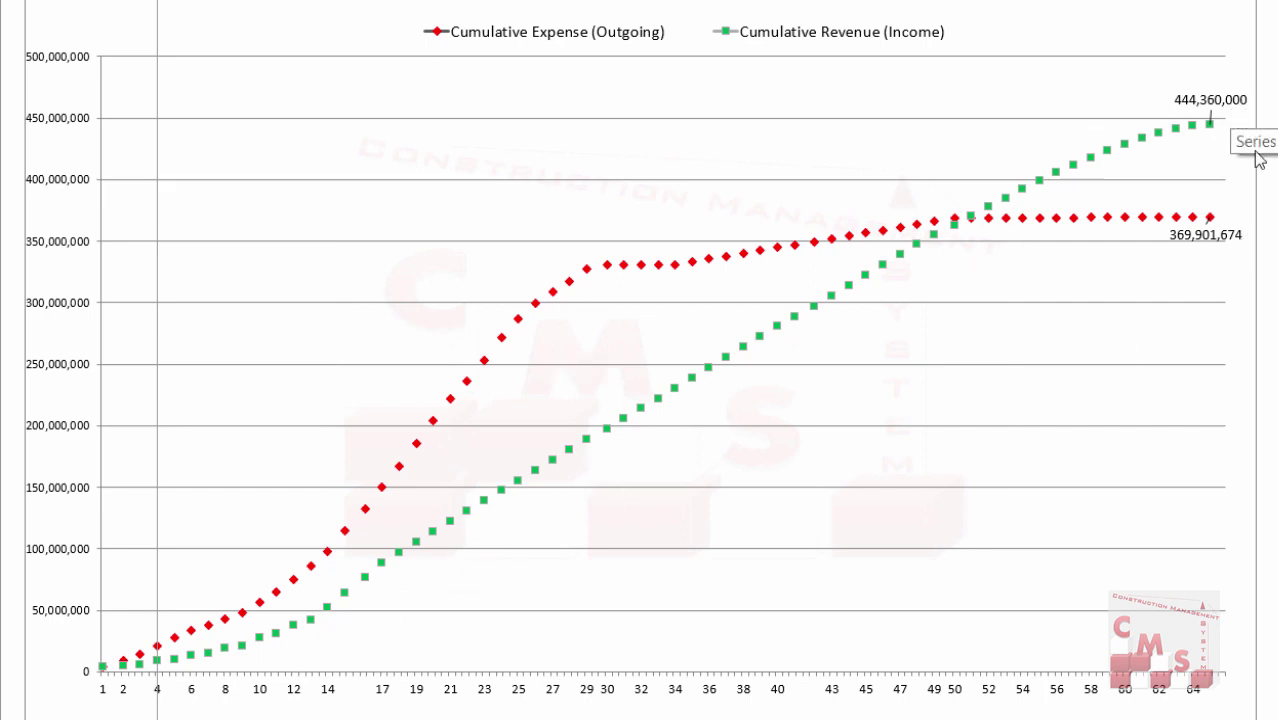
scroll(1255, 290, down, 5)
scroll(1255, 290, down, 8)
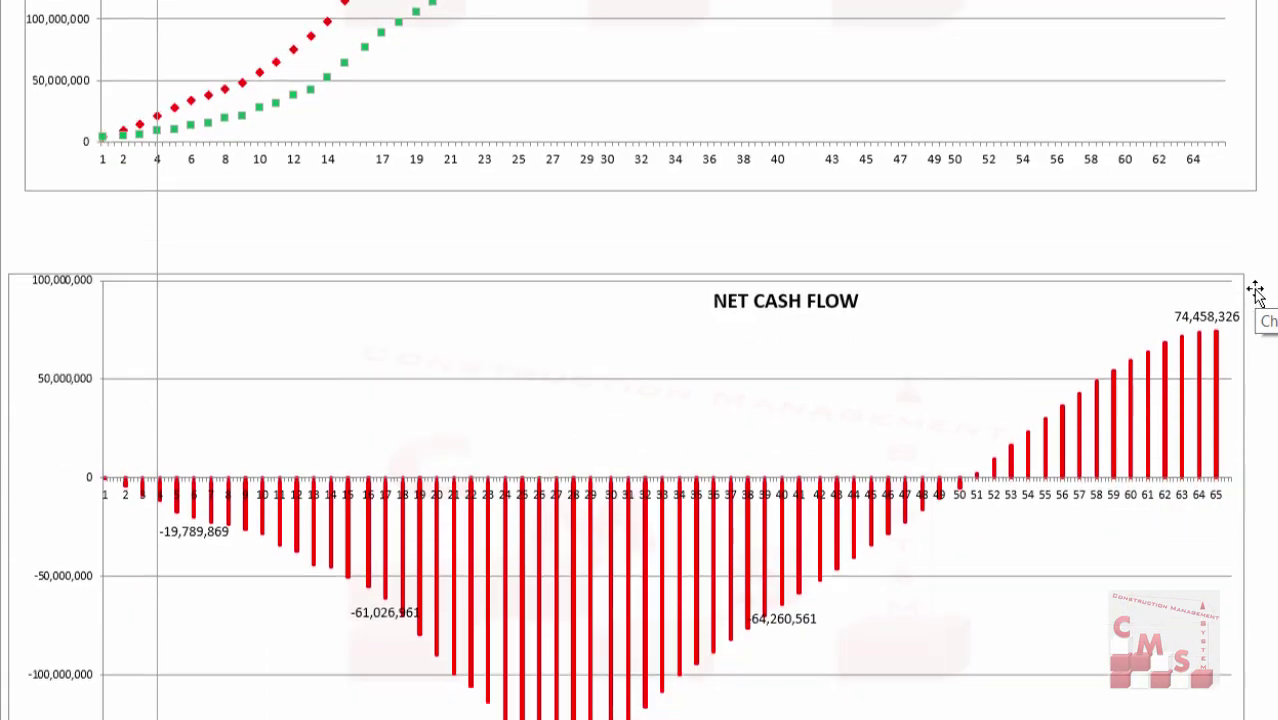
scroll(1254, 290, down, 1)
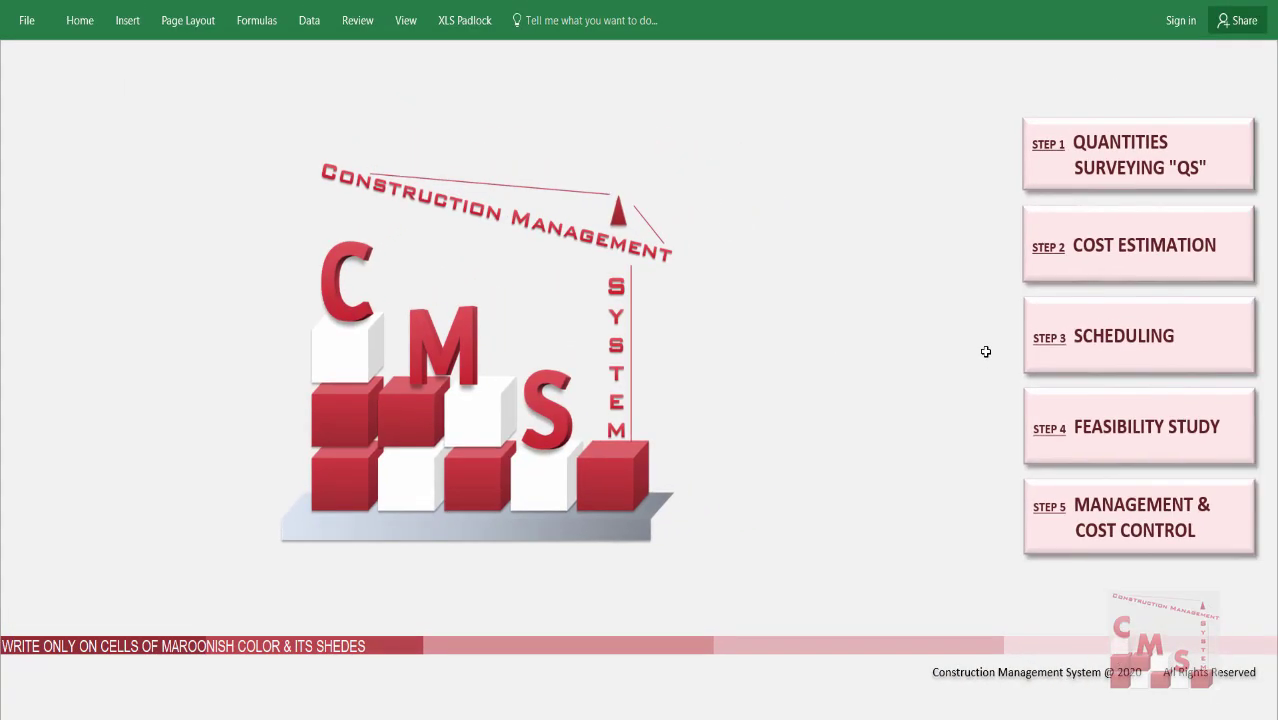
Go from the main page through the Quantities Surveying, Cost Estimation and Scheduling modules.
click(1041, 174)
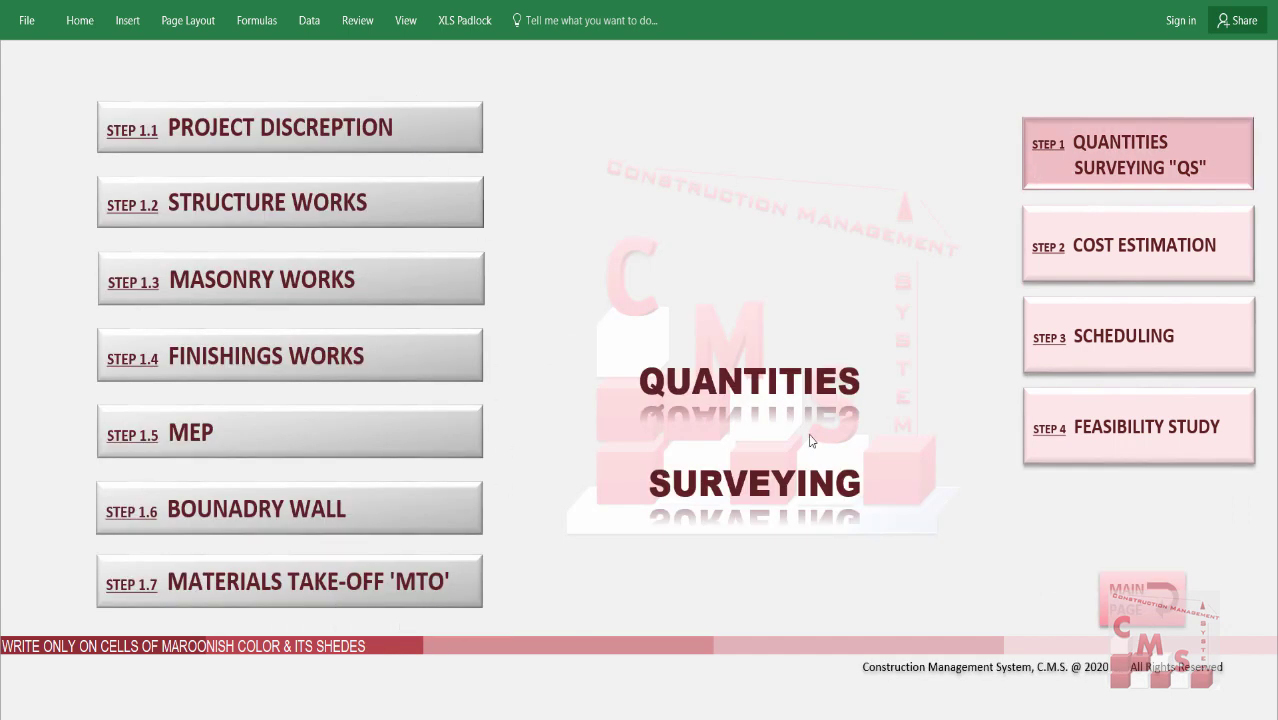
click(1057, 259)
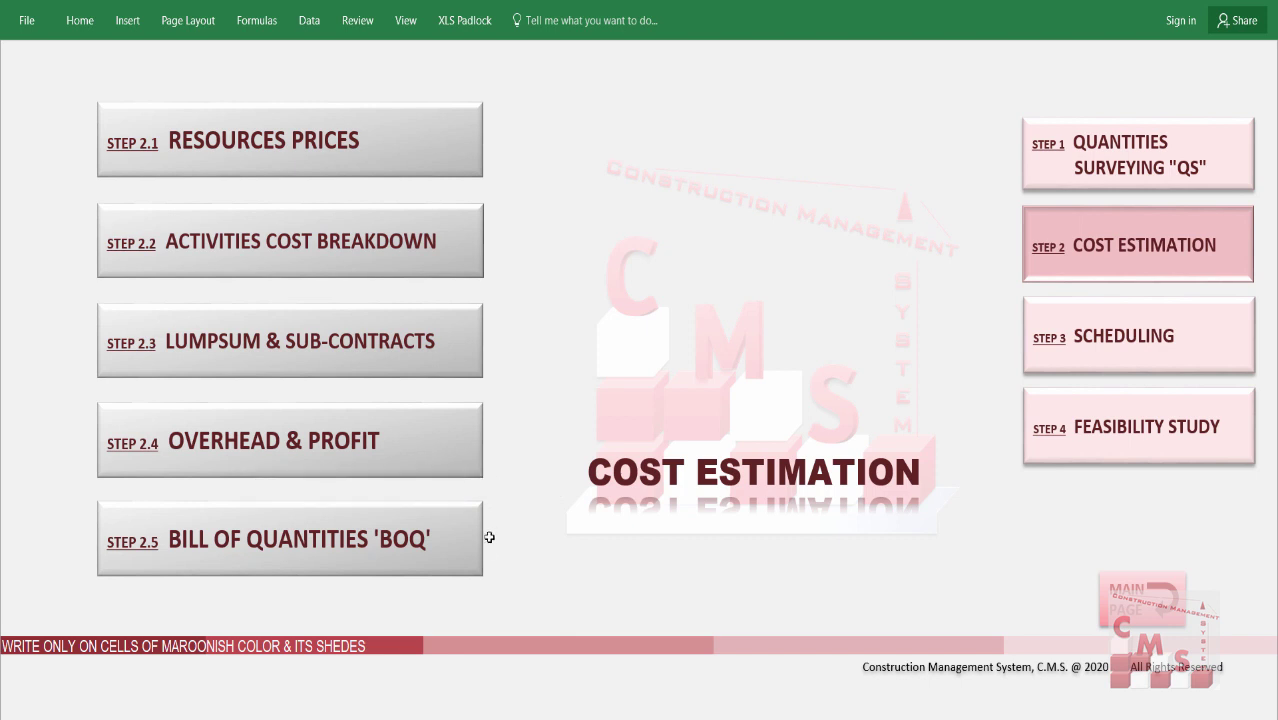
click(304, 567)
click(1097, 363)
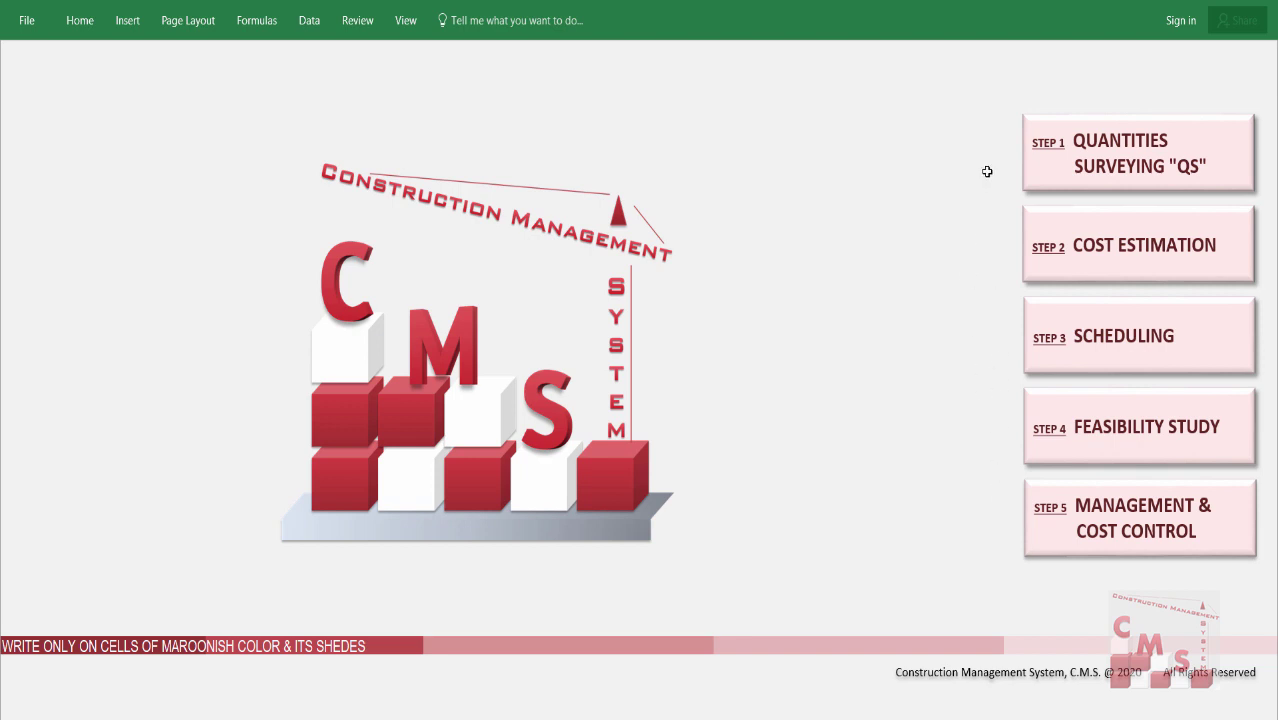
Open the Management & Cost Control module and its Insert Actual Progress payment sheet.
click(1042, 547)
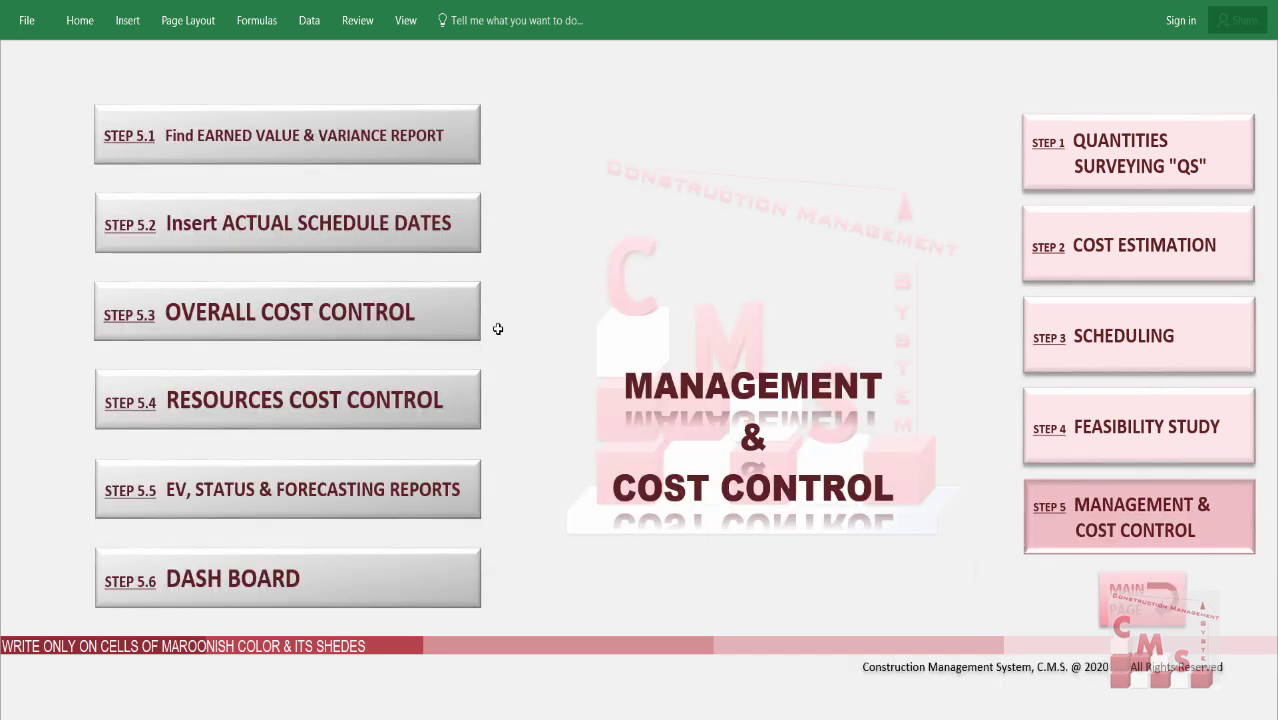
click(434, 386)
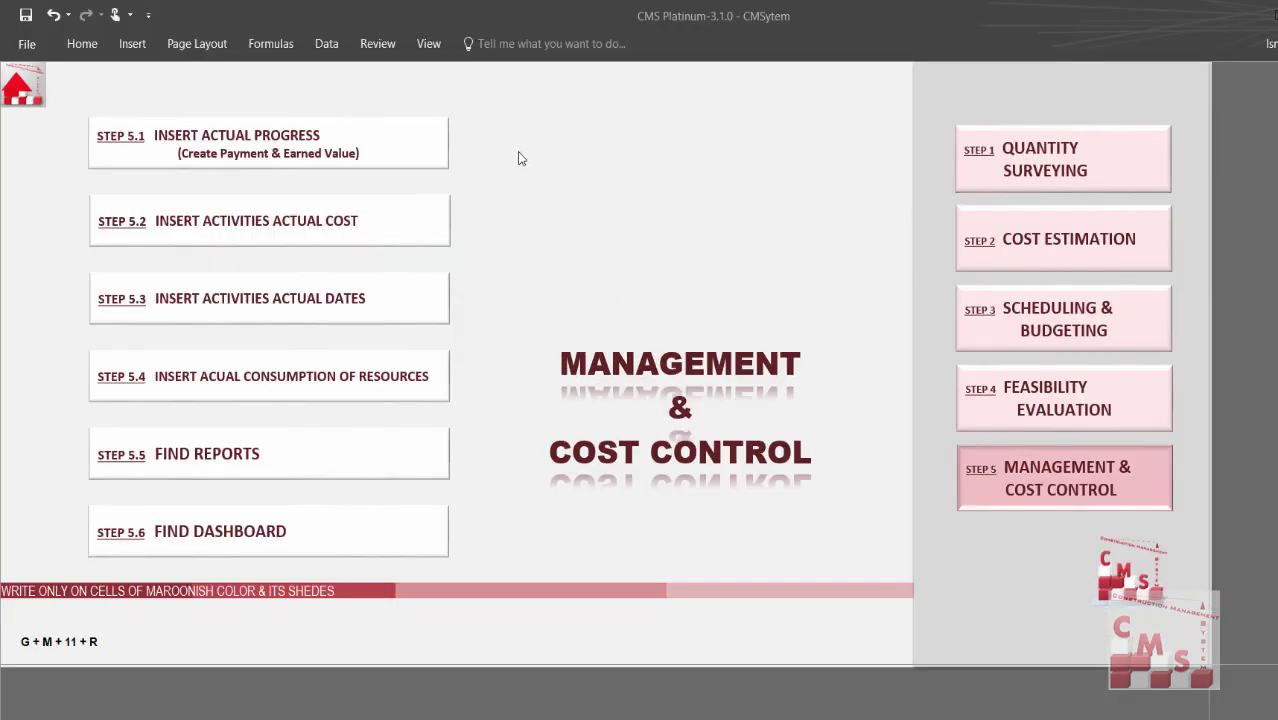
click(260, 158)
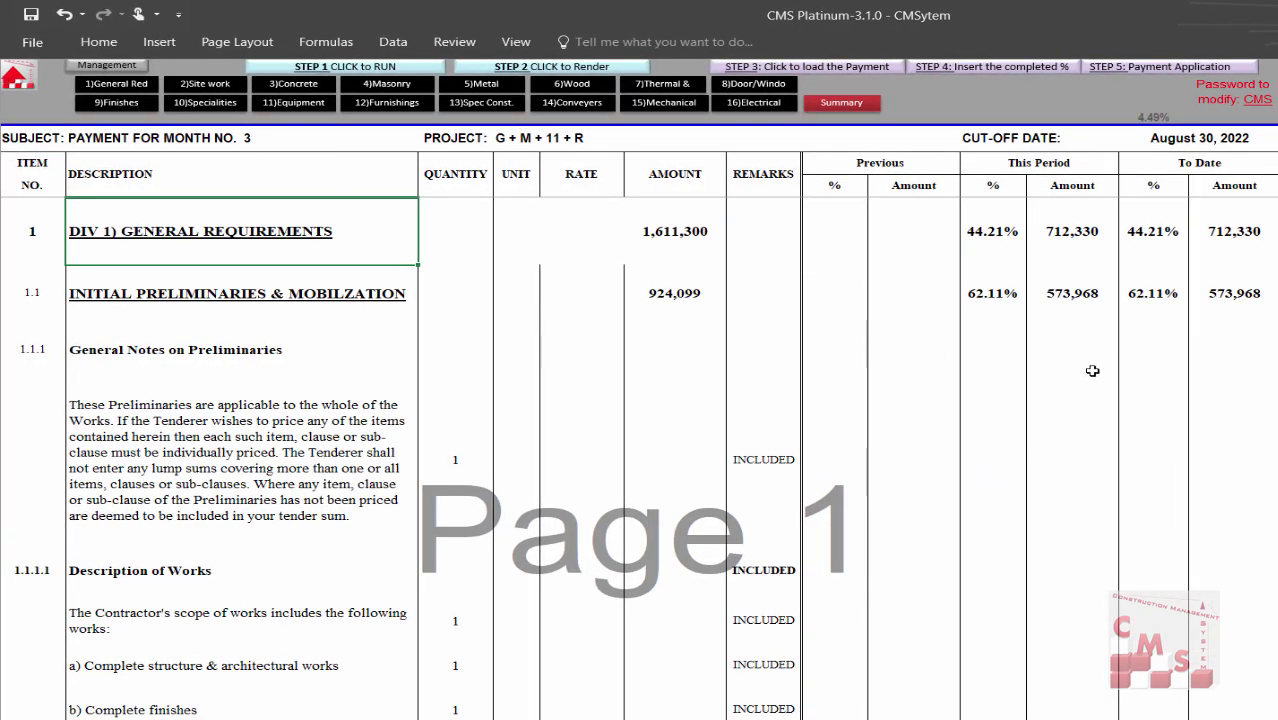
Switch to the Insert Activities Actual Cost sheet and review its General Requirements clauses.
click(87, 64)
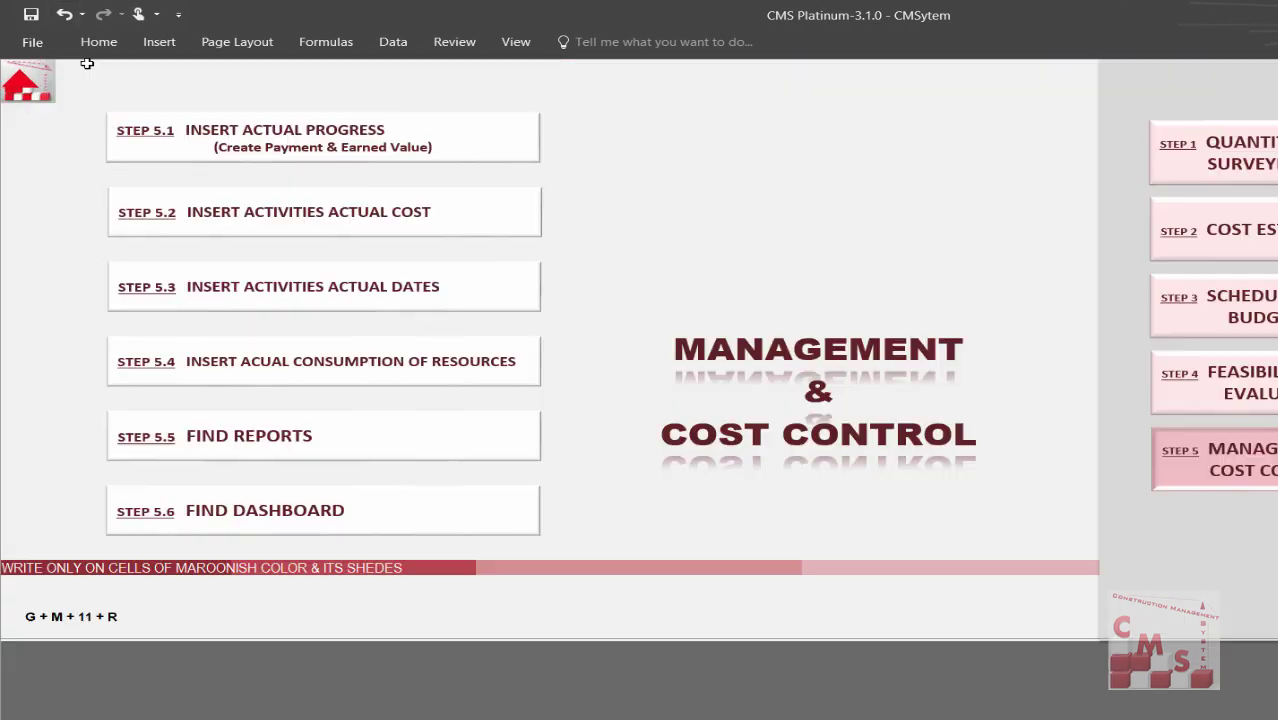
click(153, 231)
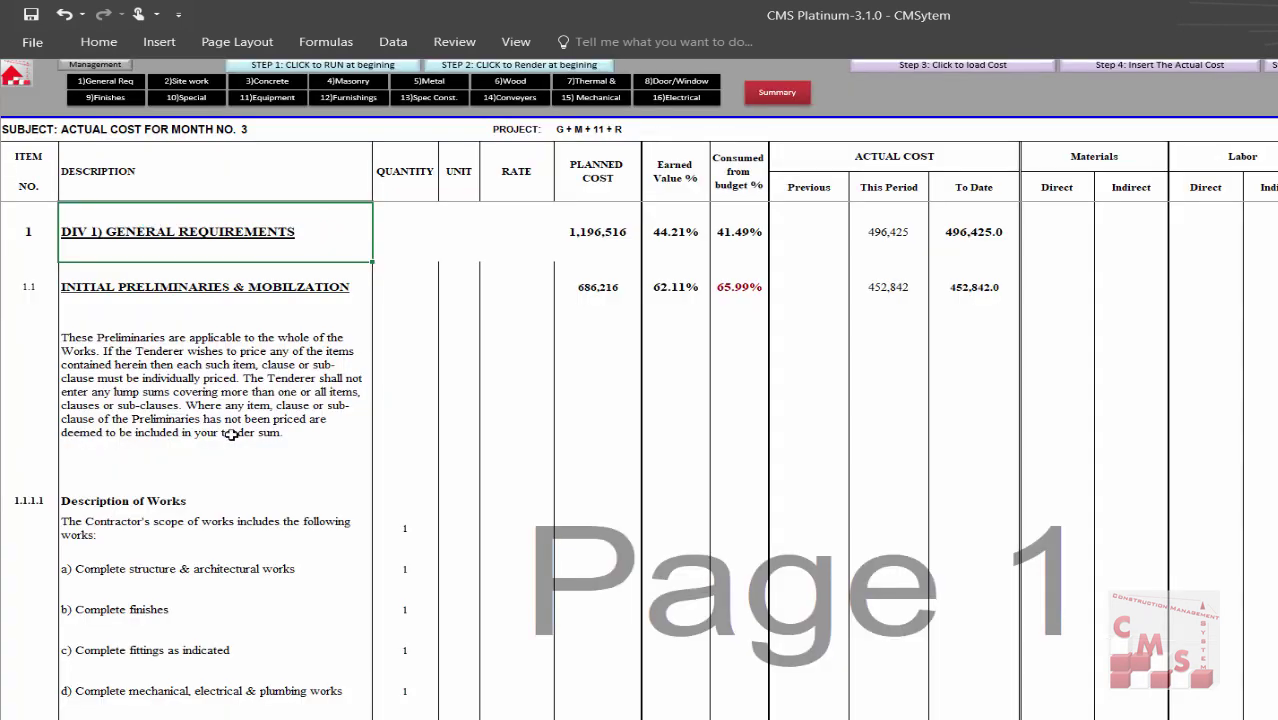
scroll(290, 441, down, 10)
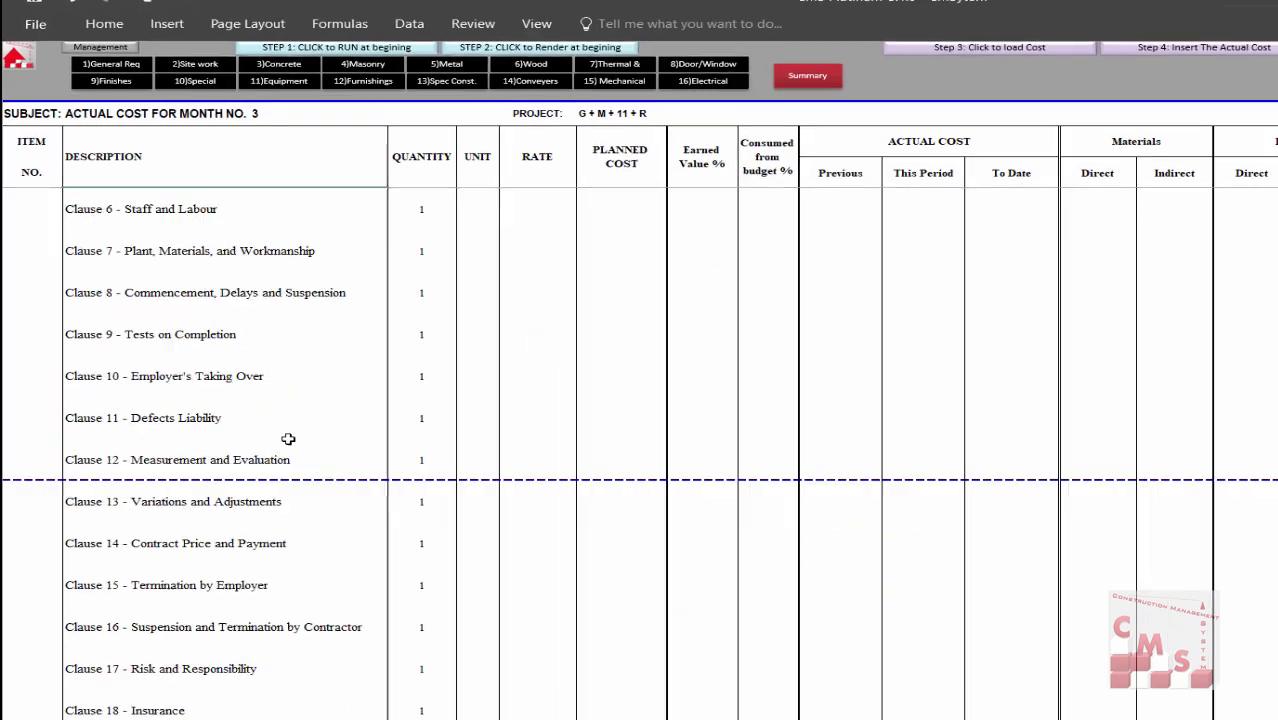
scroll(288, 439, down, 1)
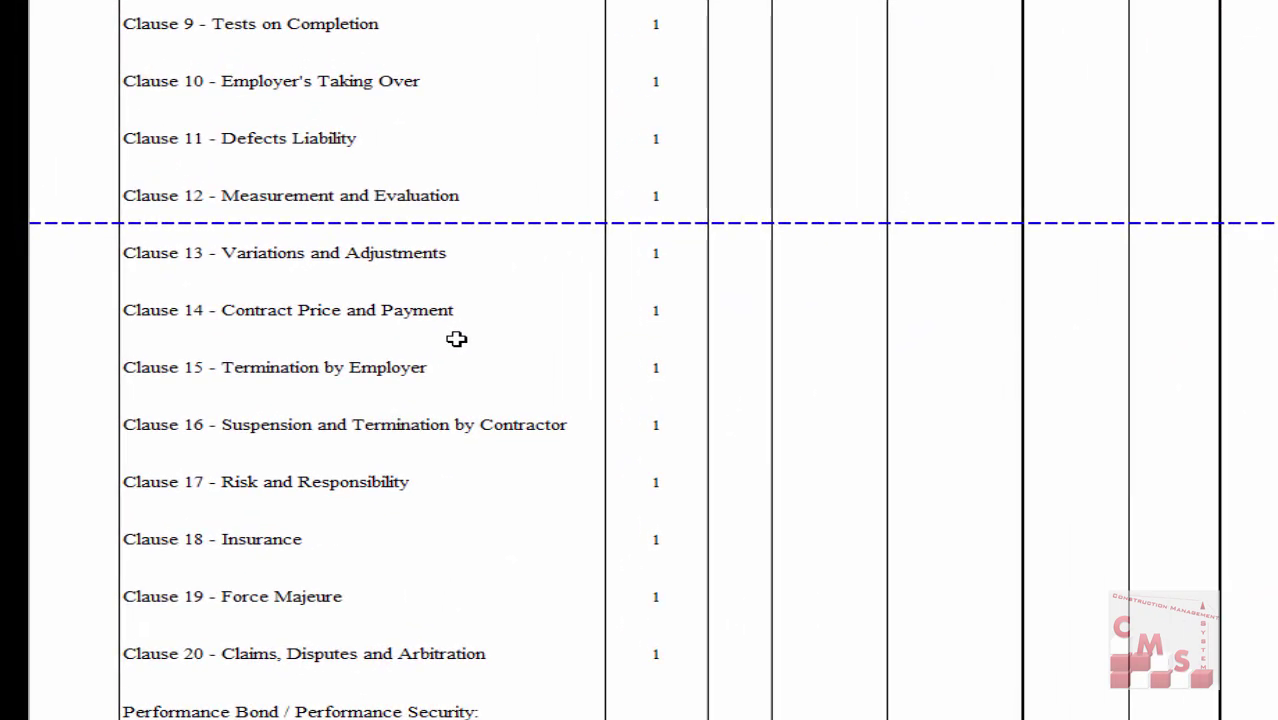
Open the Resources Cost Control section and review the Concrete Control activities, quantities status and quantities forecasting.
scroll(456, 339, down, 5)
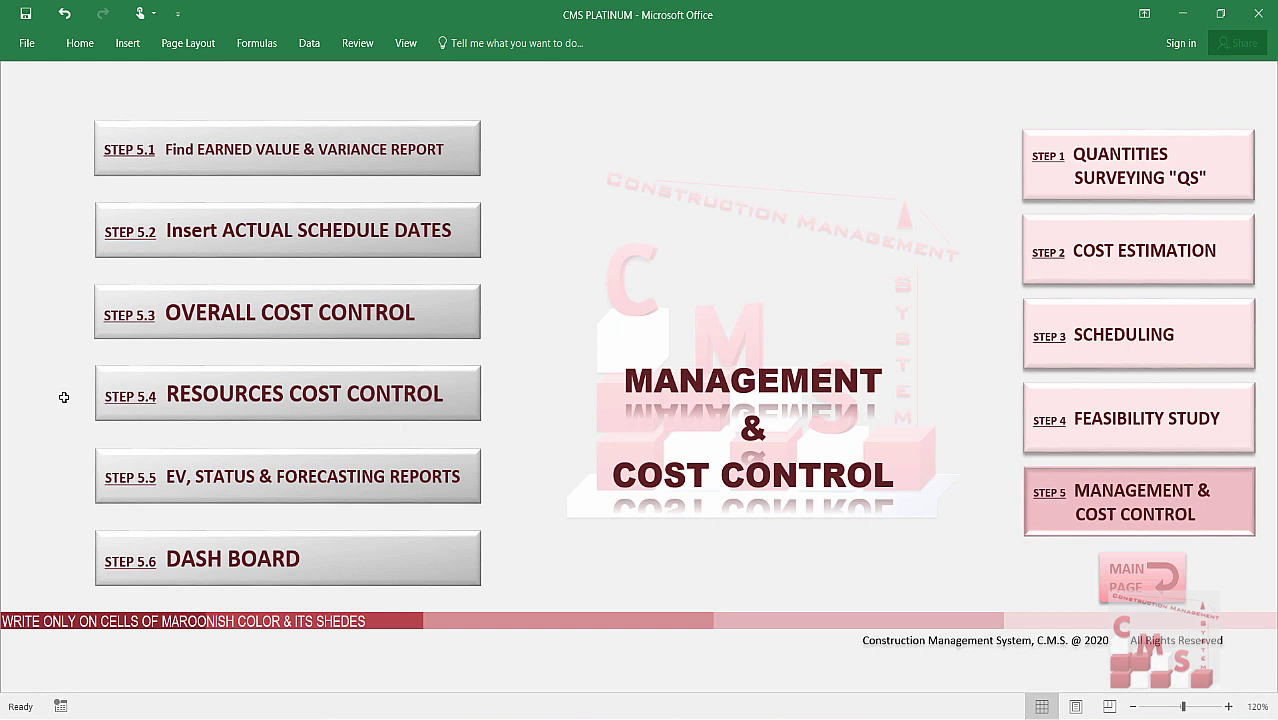
click(115, 400)
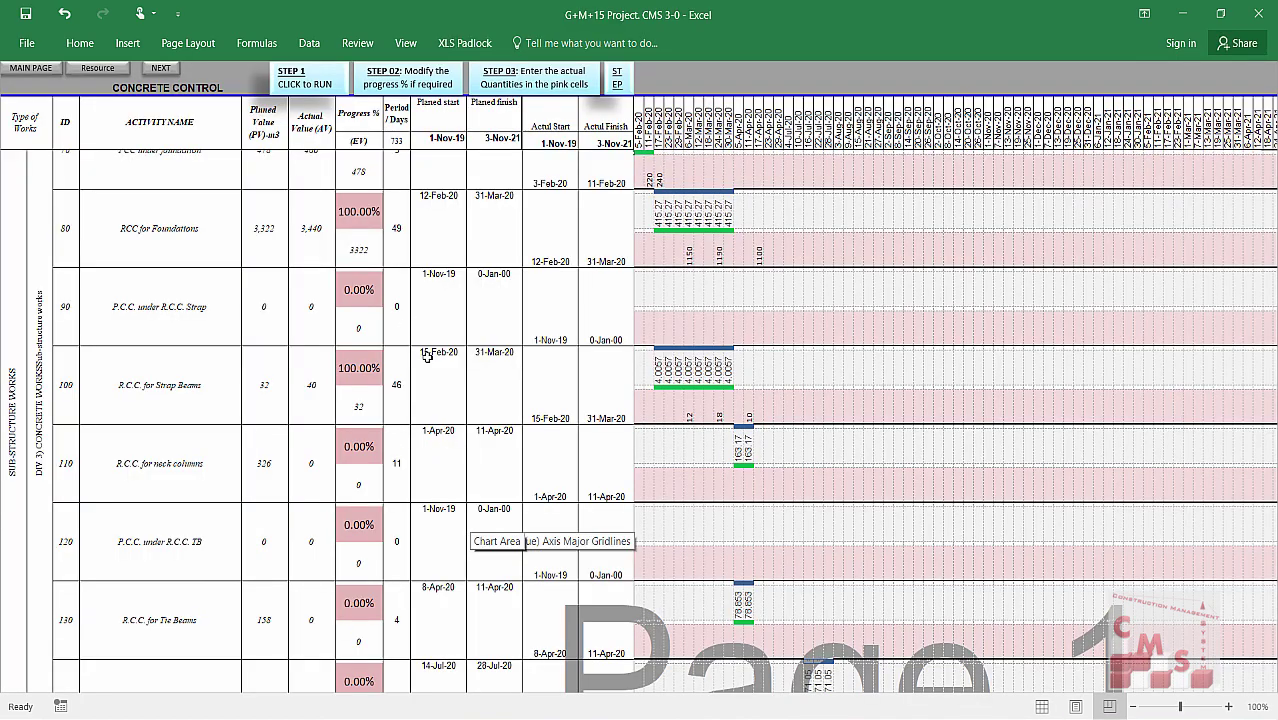
scroll(428, 354, down, 10)
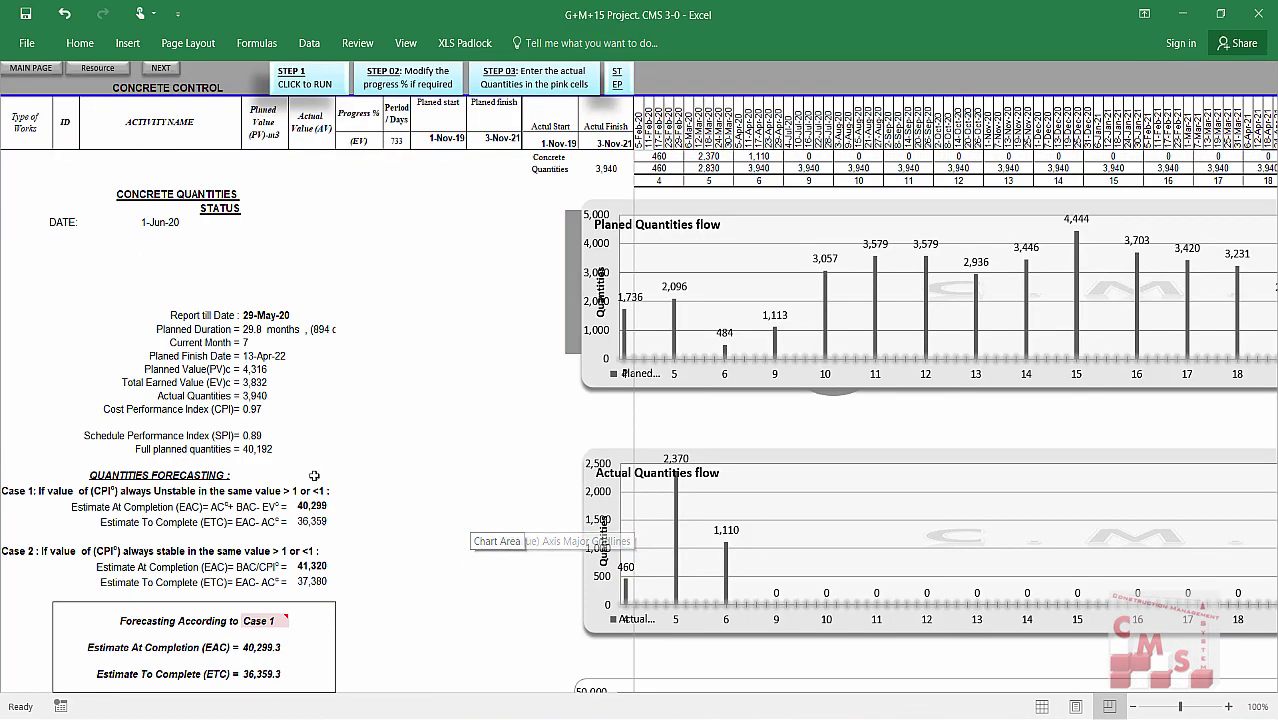
scroll(349, 454, down, 1)
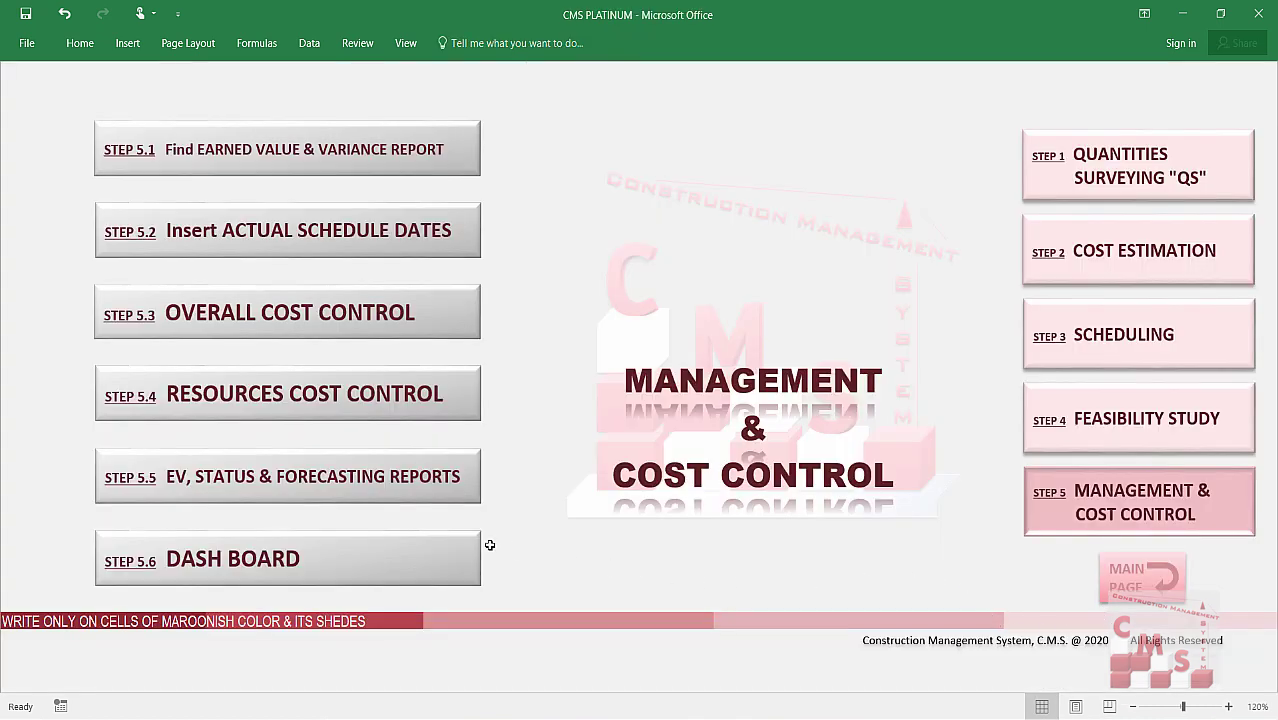
Open the EV, Status & Forecasting Reports, go to the project status report and select its Monthly Performance table.
click(220, 495)
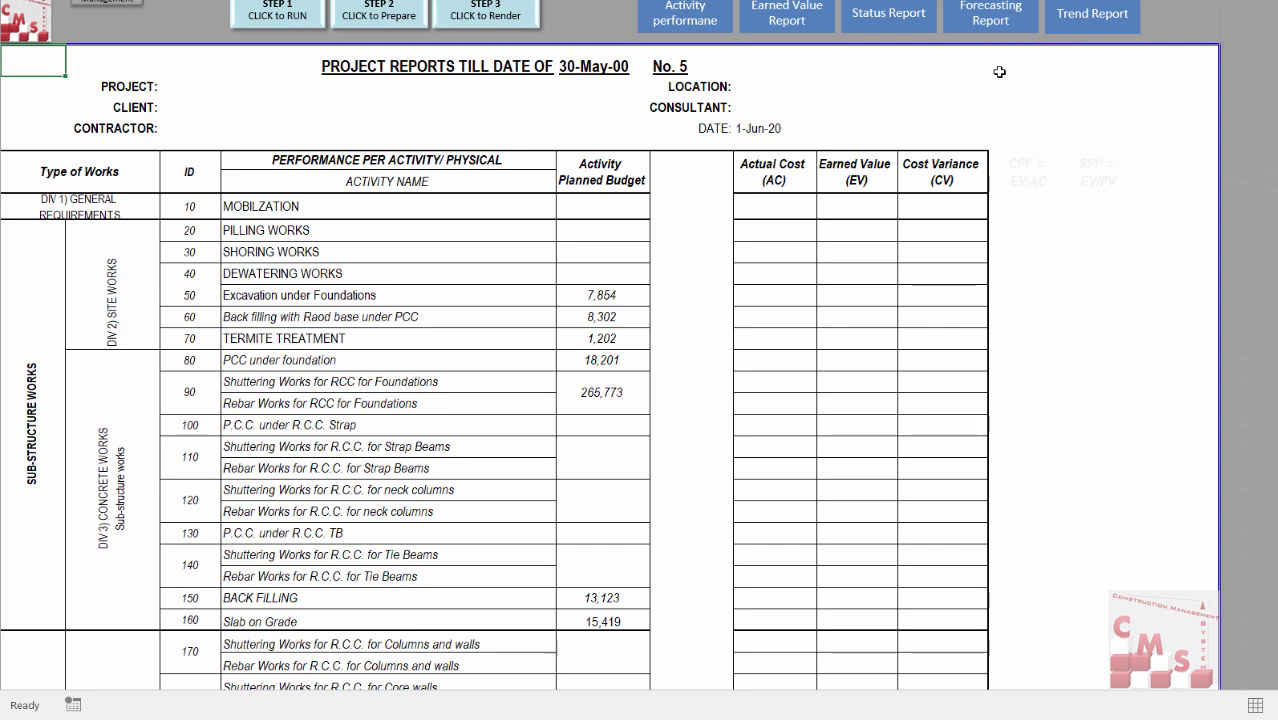
click(932, 59)
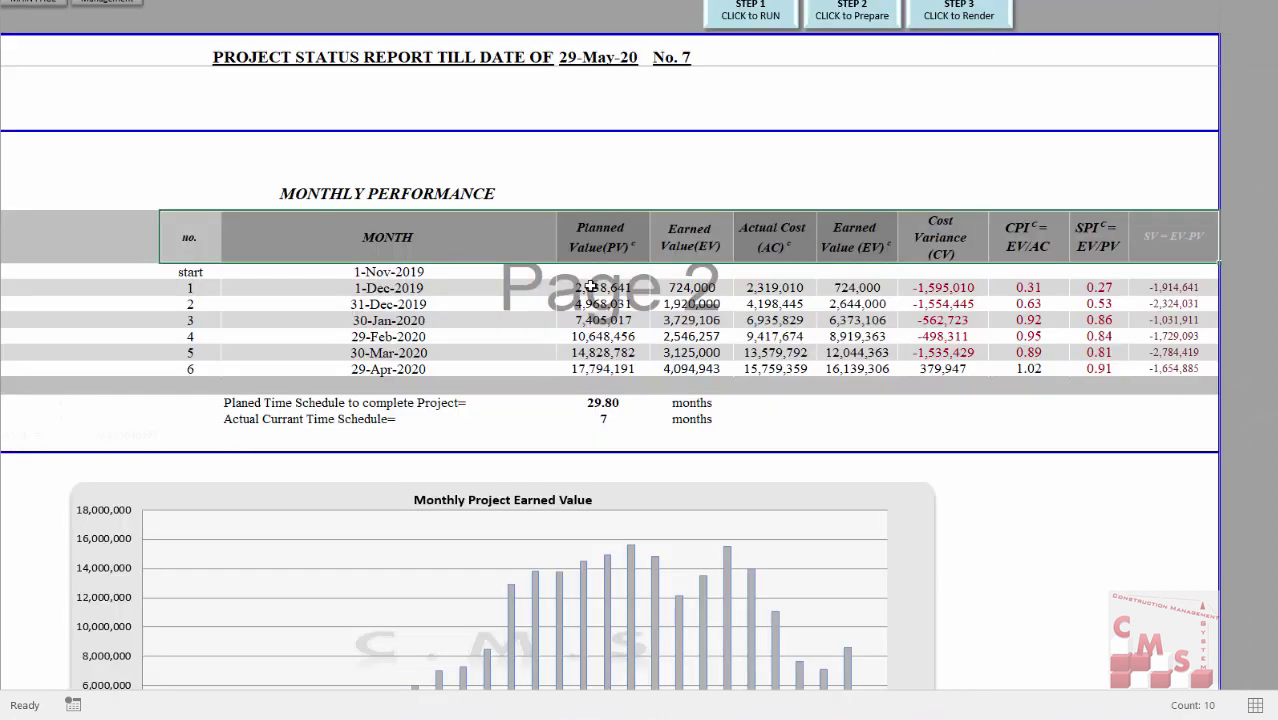
drag(94, 237, 1155, 369)
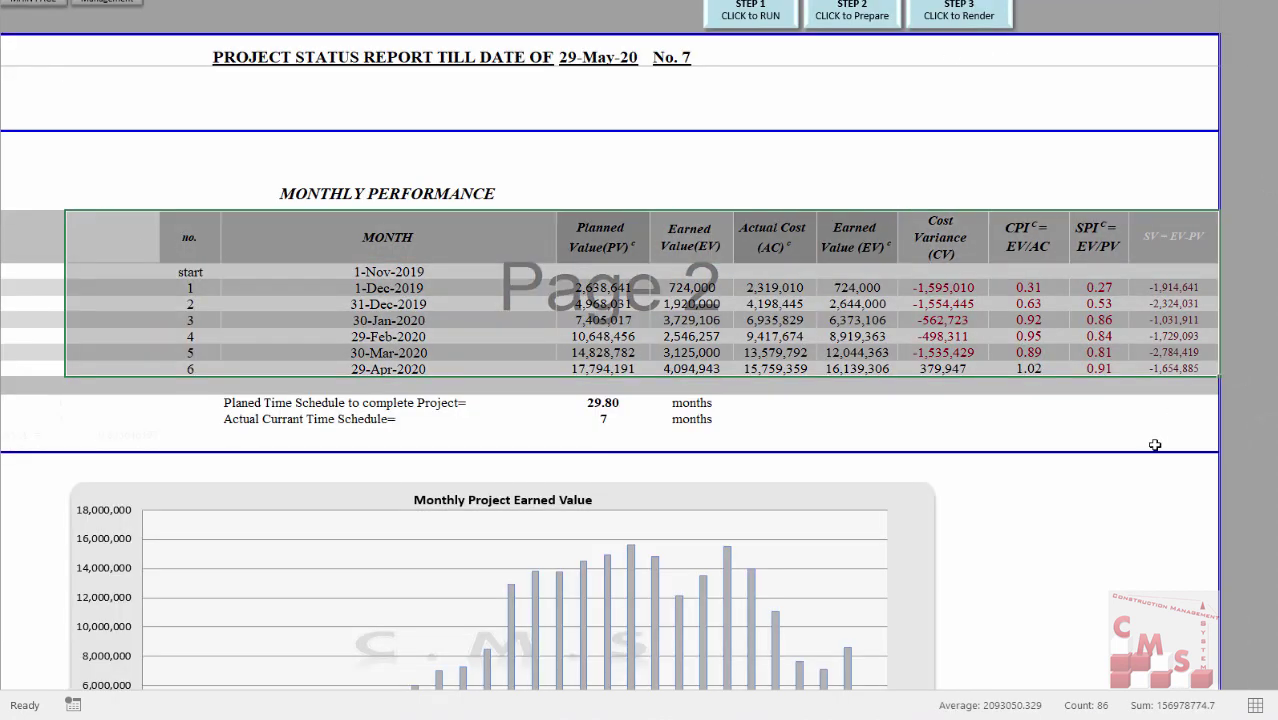
Examine the status report's Monthly Project Earned Value chart, Project Performance Chart and Project Forecasting assumptions.
scroll(1155, 445, down, 3)
scroll(1138, 445, up, 2)
scroll(1121, 445, down, 6)
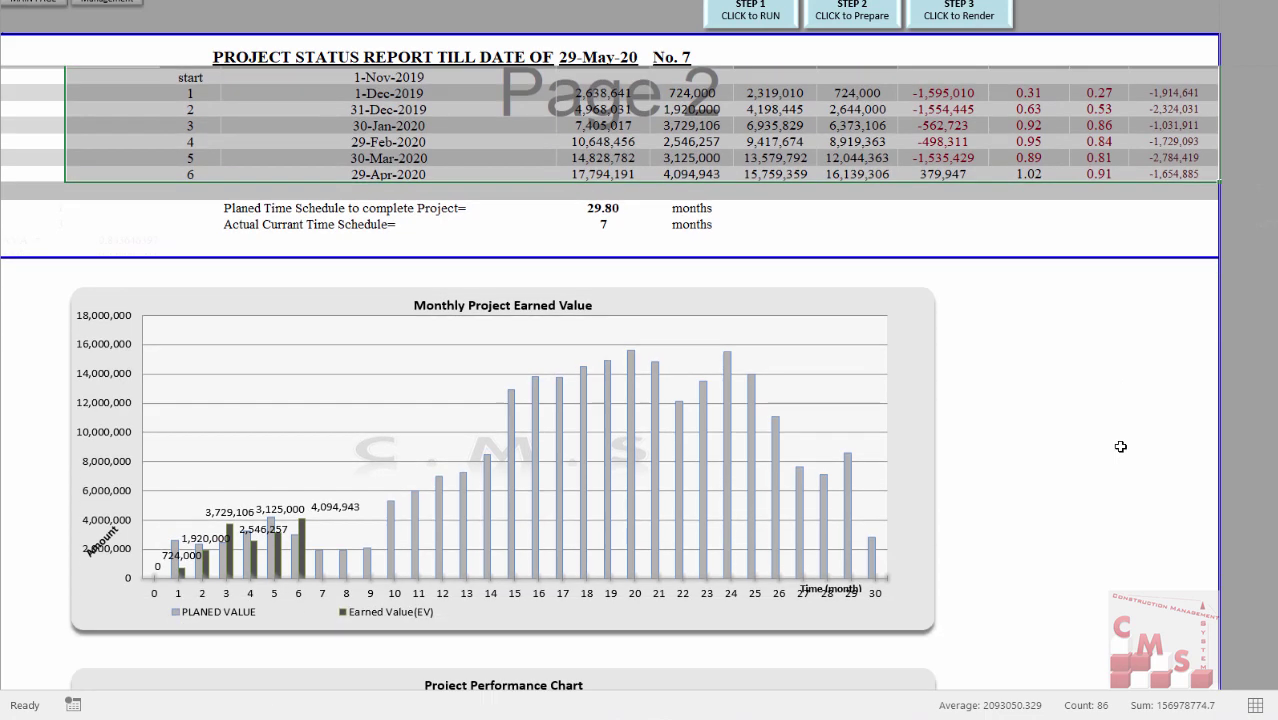
scroll(847, 474, down, 1)
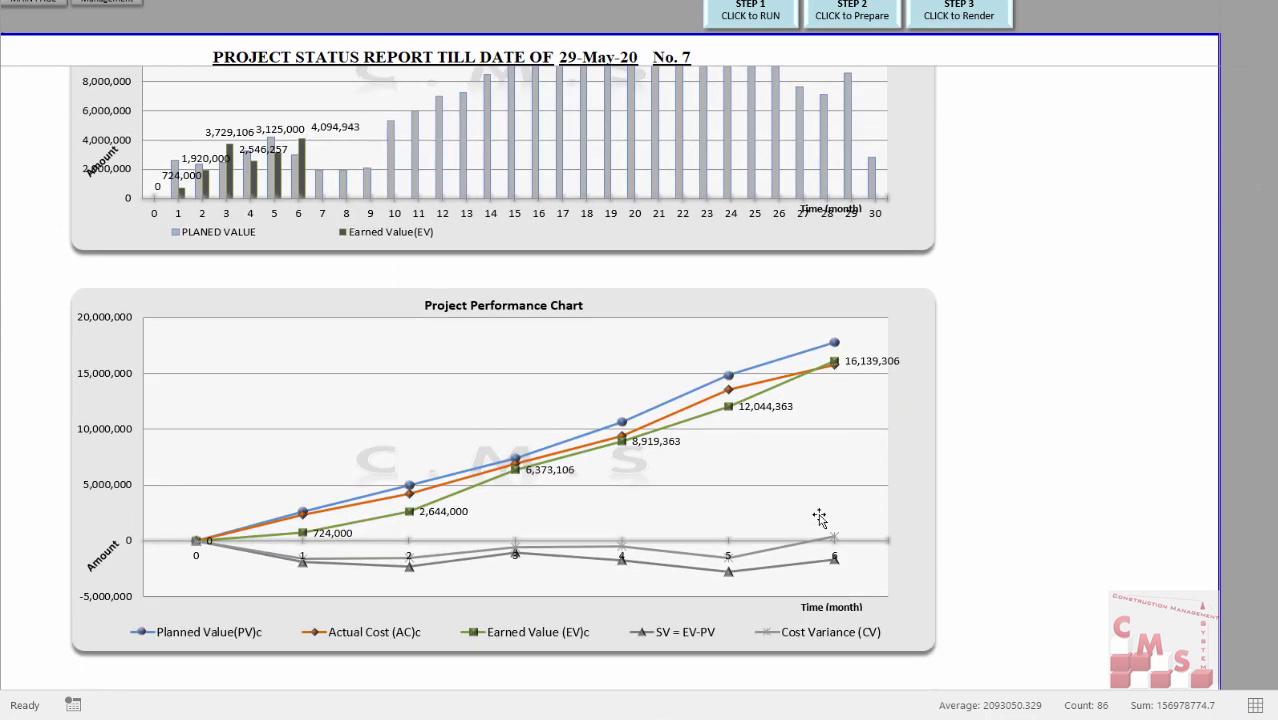
scroll(528, 528, down, 3)
scroll(505, 510, down, 8)
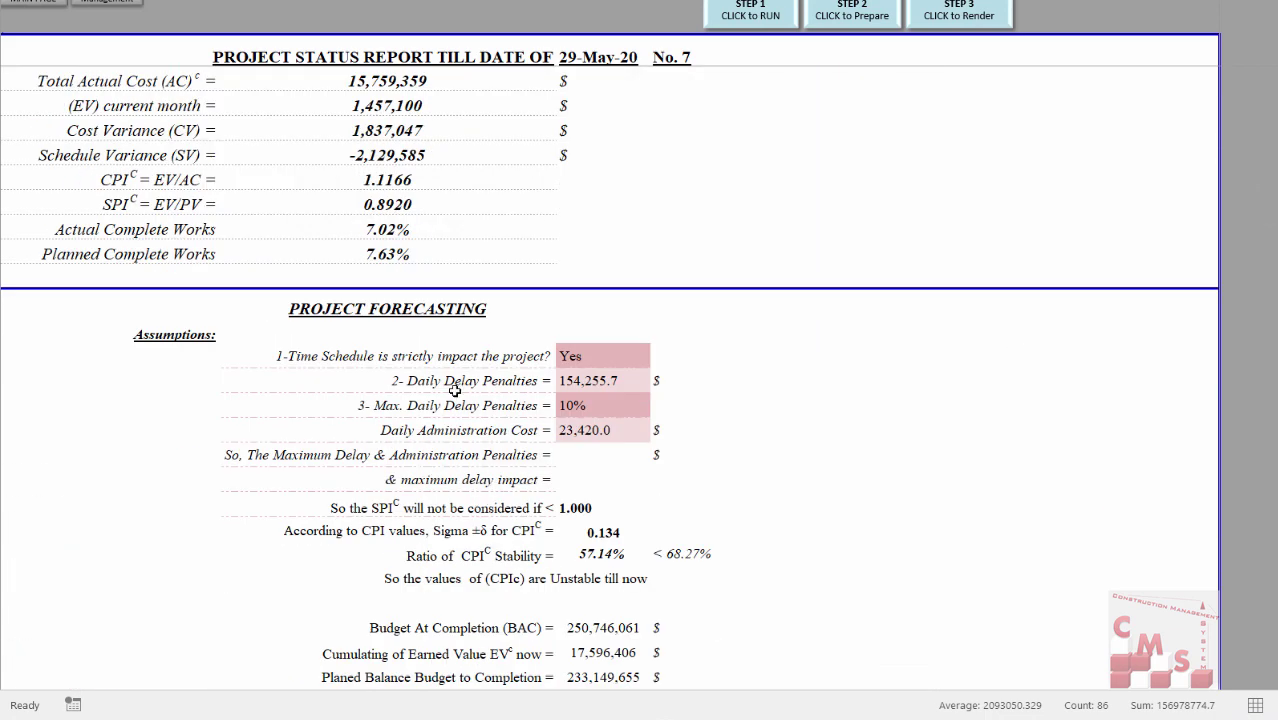
scroll(452, 386, down, 2)
scroll(491, 379, down, 8)
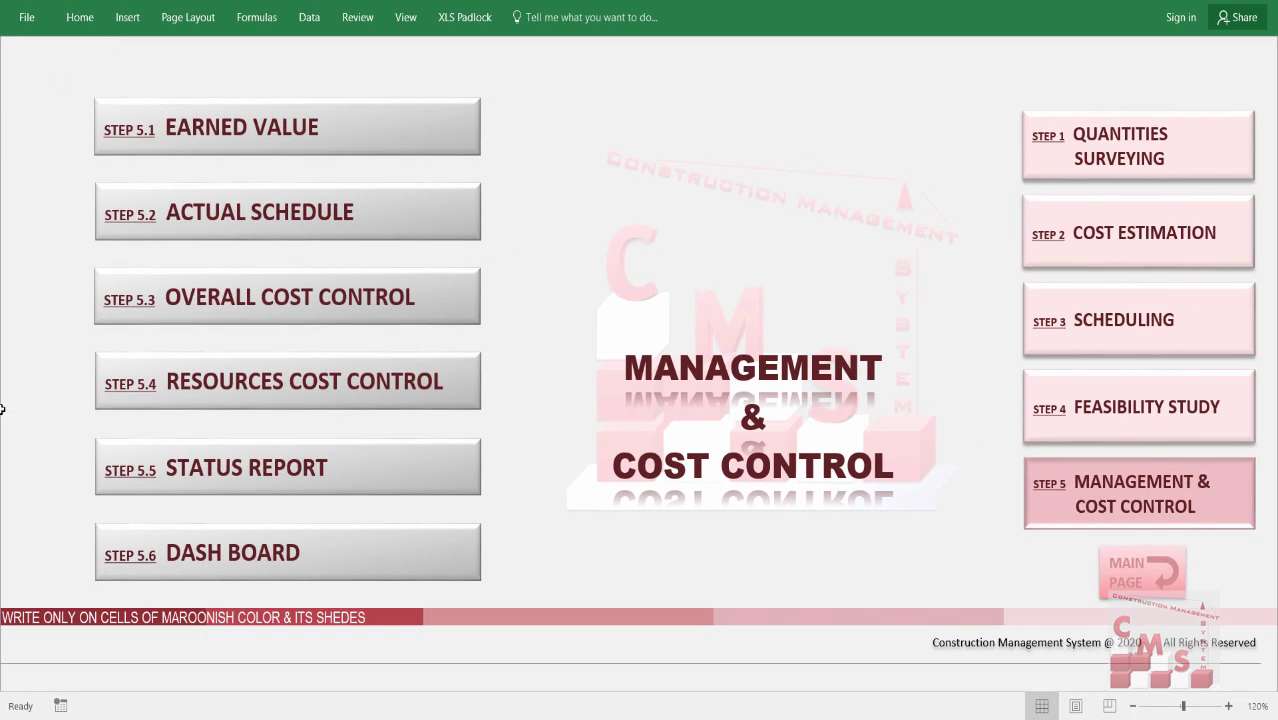
Open the Dash Board and review the Progress & Schedule KPIs, including the S curves, schedule variance and SPI charts.
click(228, 579)
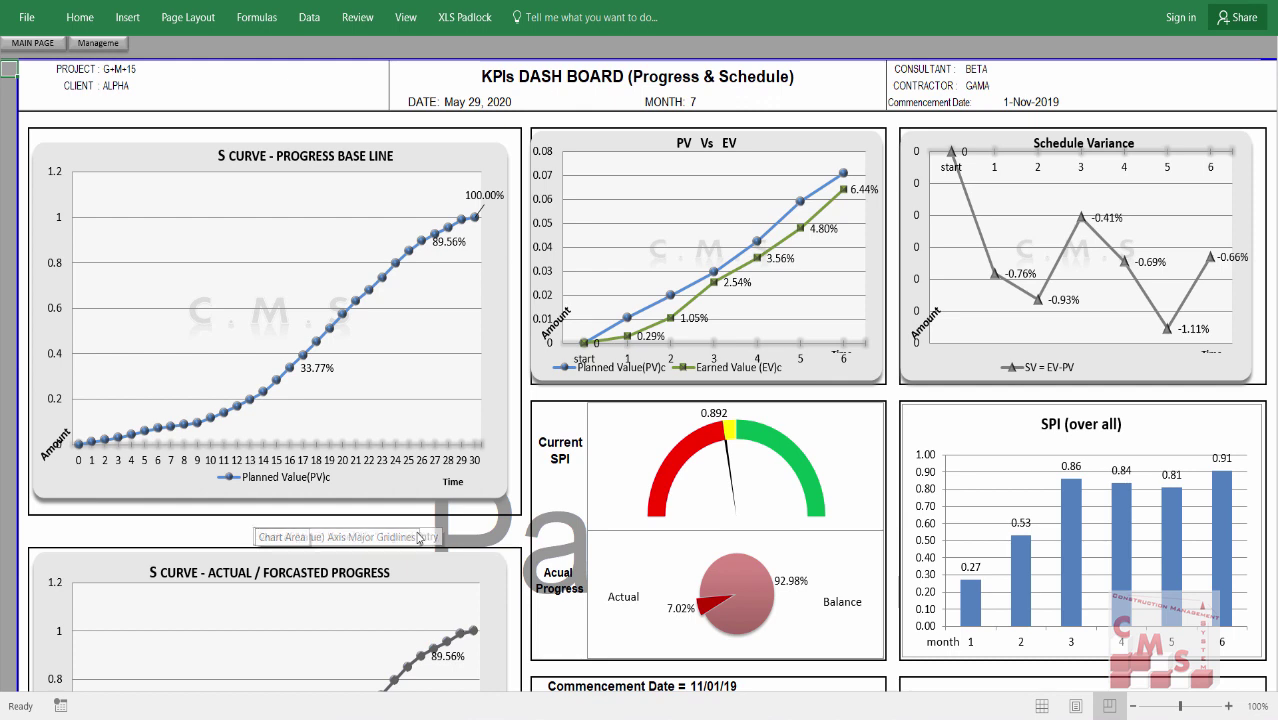
scroll(874, 447, down, 3)
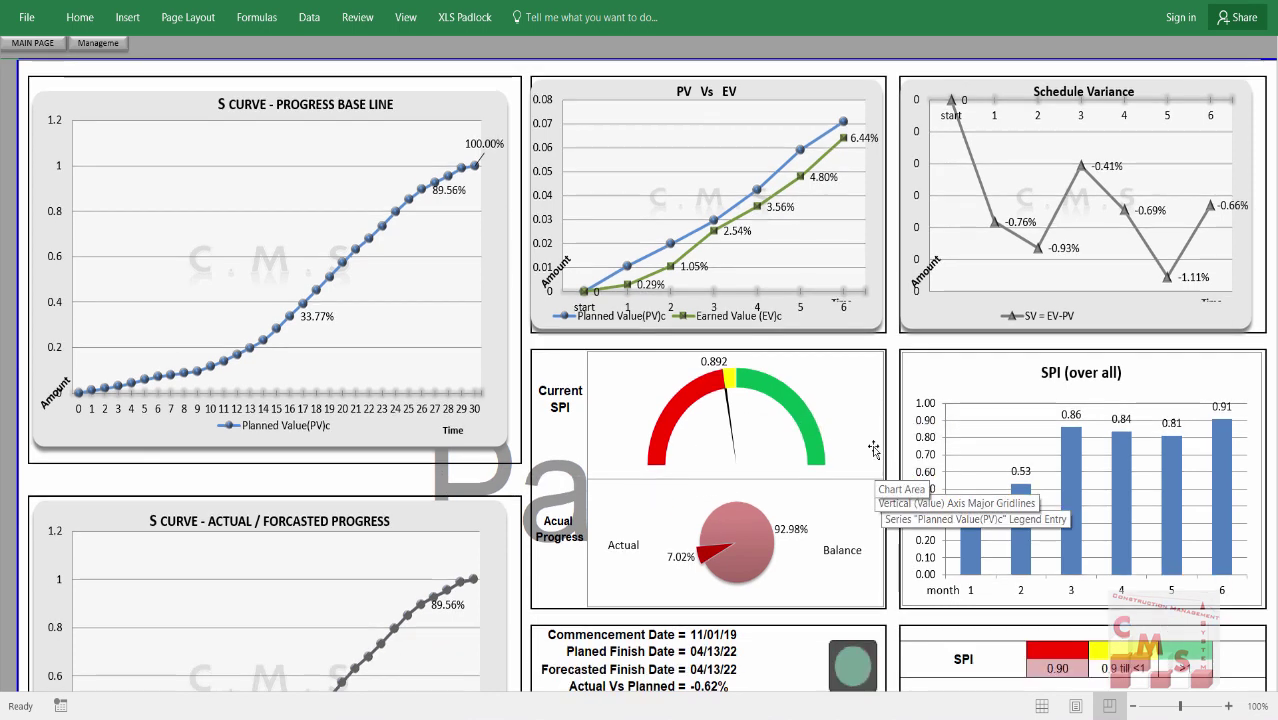
scroll(874, 447, down, 1)
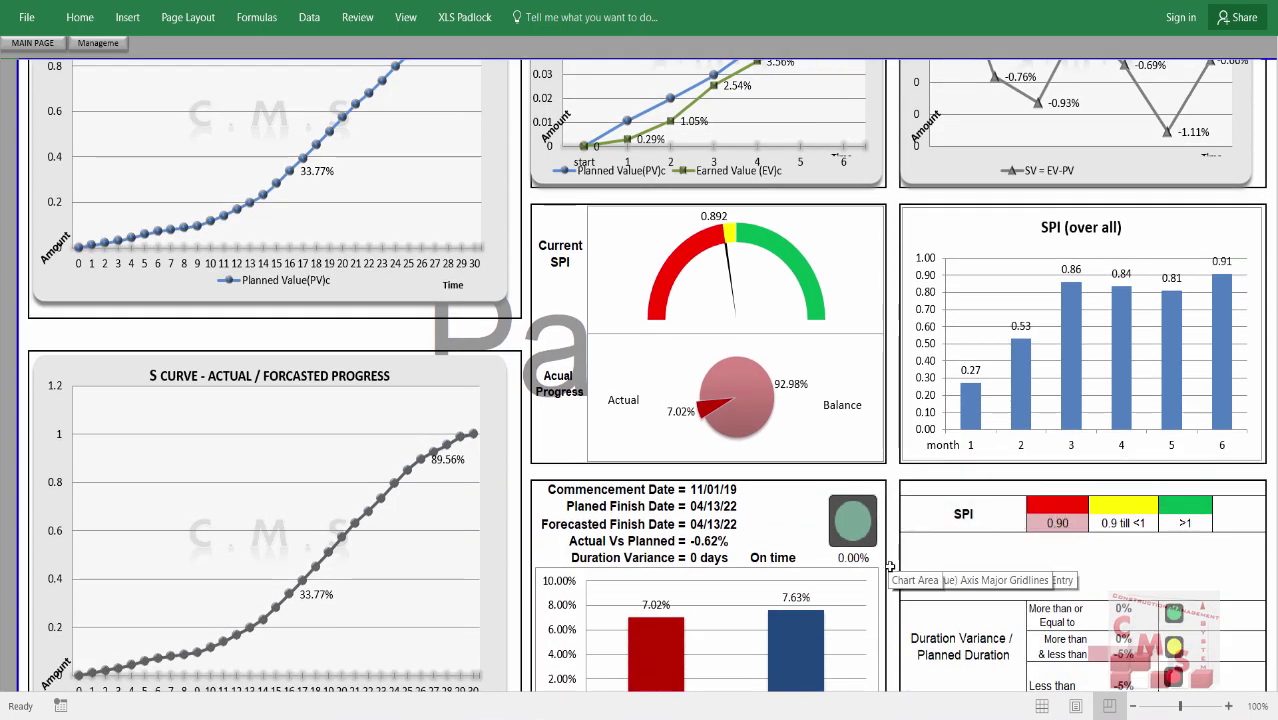
scroll(893, 557, down, 5)
scroll(895, 573, down, 5)
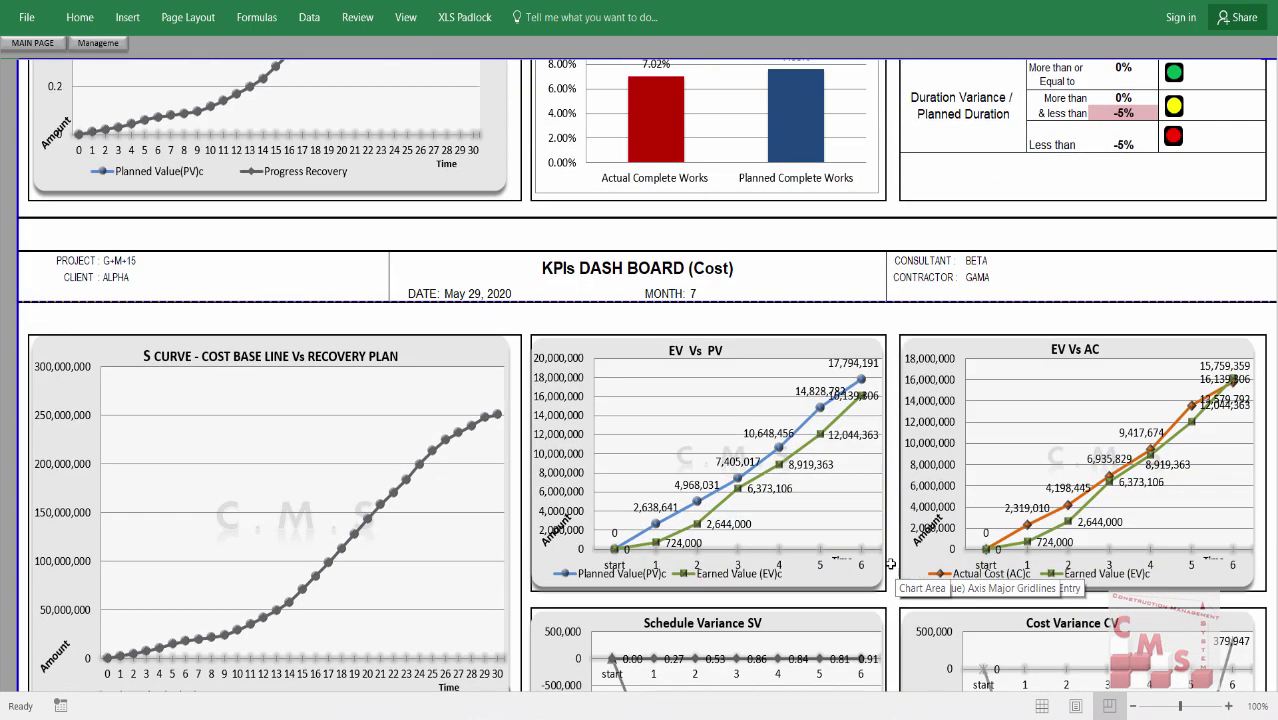
Review the dashboard's Cost KPIs and the Materials KPIs from concrete and rebar through to washed sand.
scroll(890, 564, down, 8)
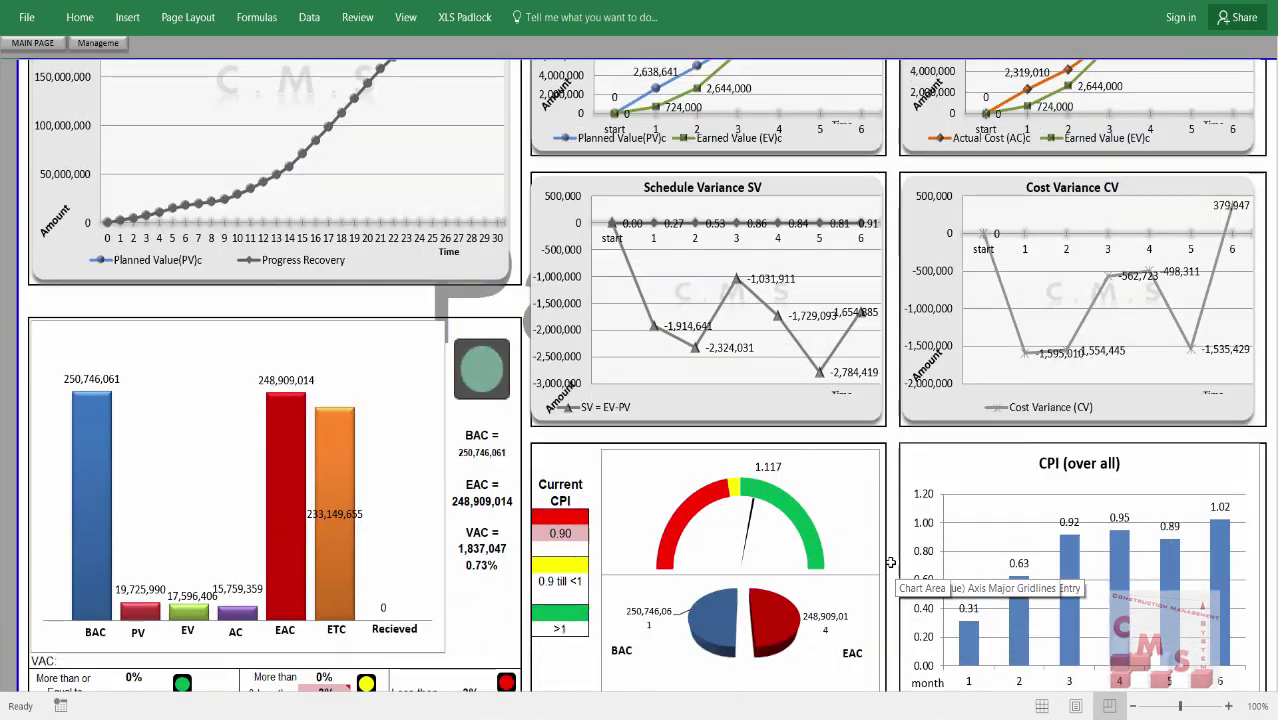
scroll(890, 562, down, 9)
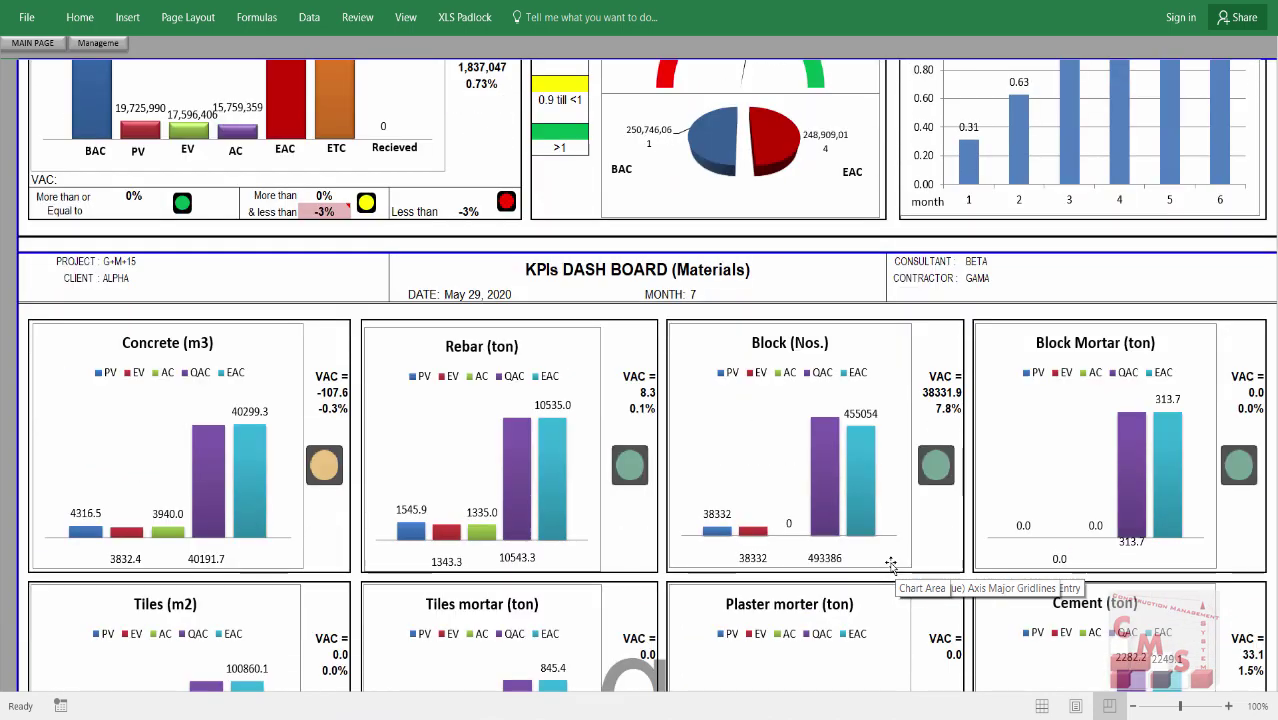
scroll(307, 428, down, 2)
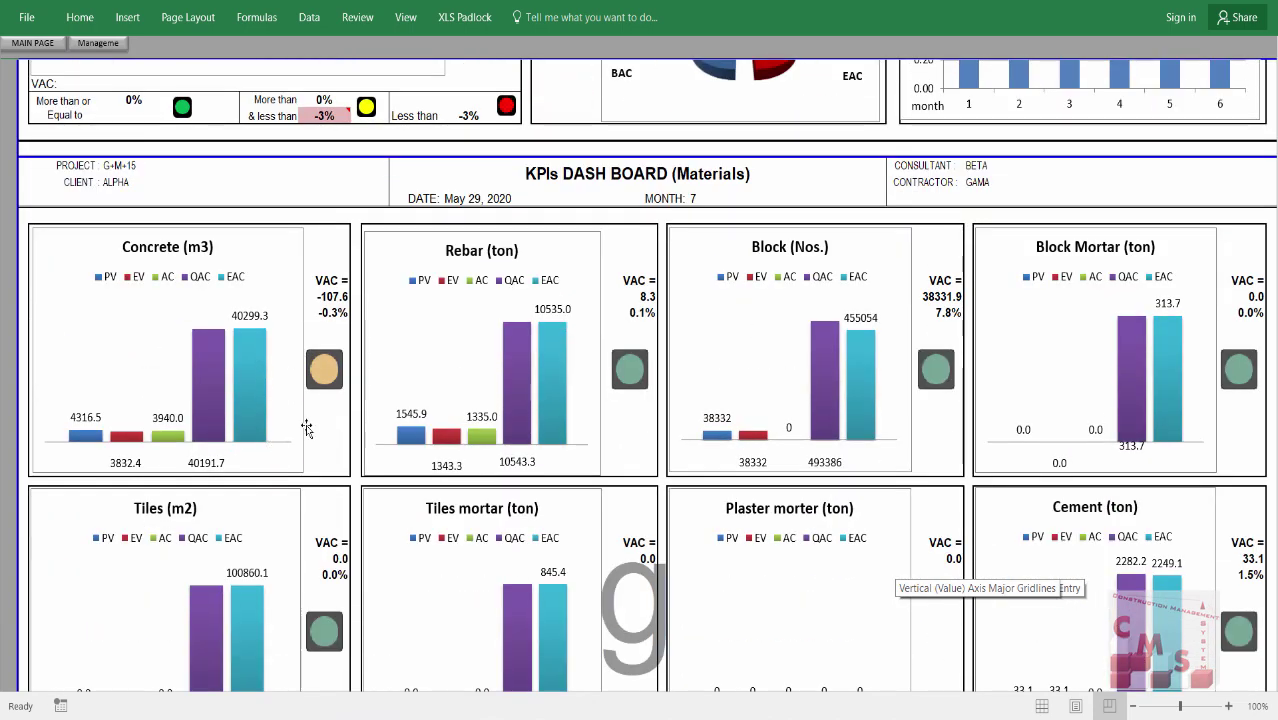
scroll(385, 428, down, 7)
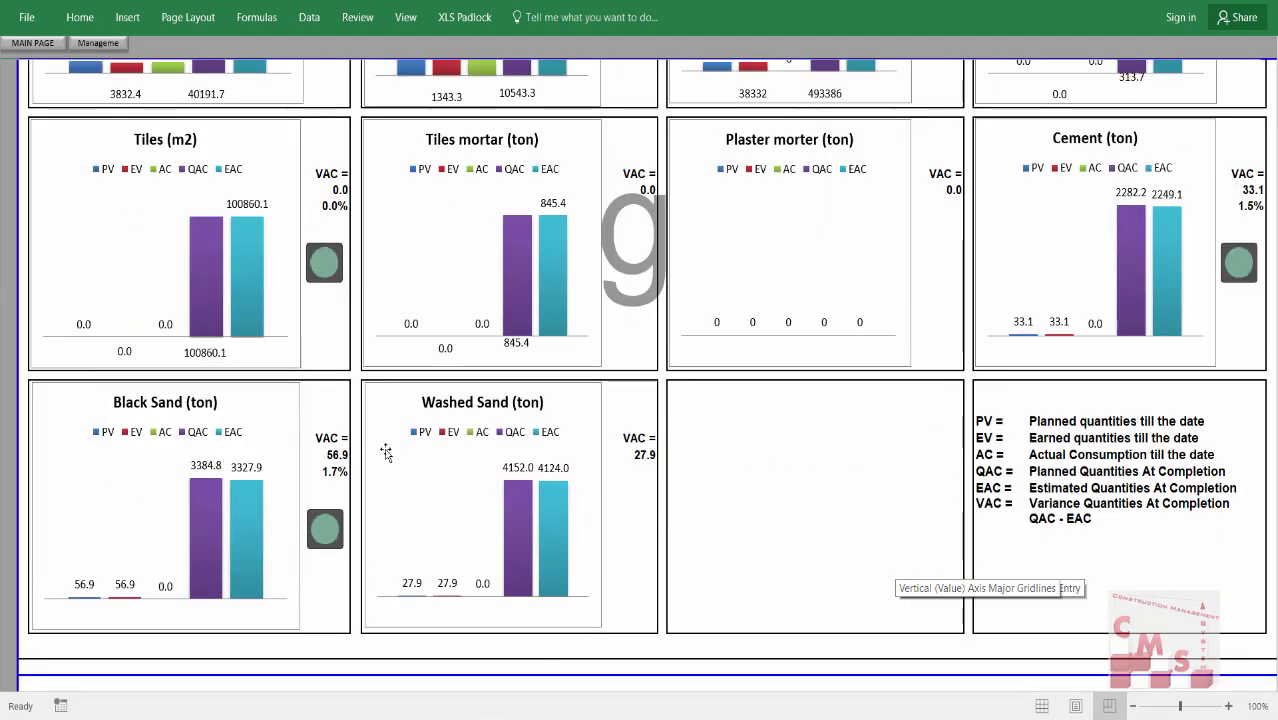
scroll(385, 453, down, 7)
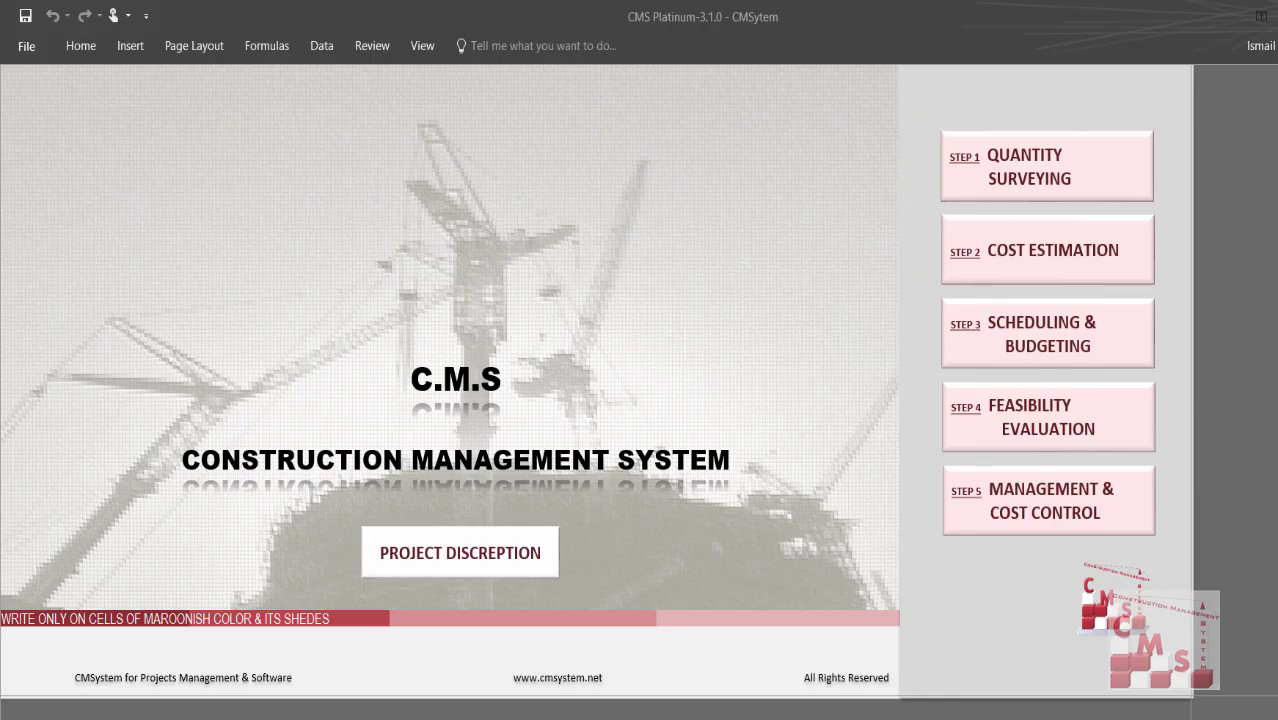